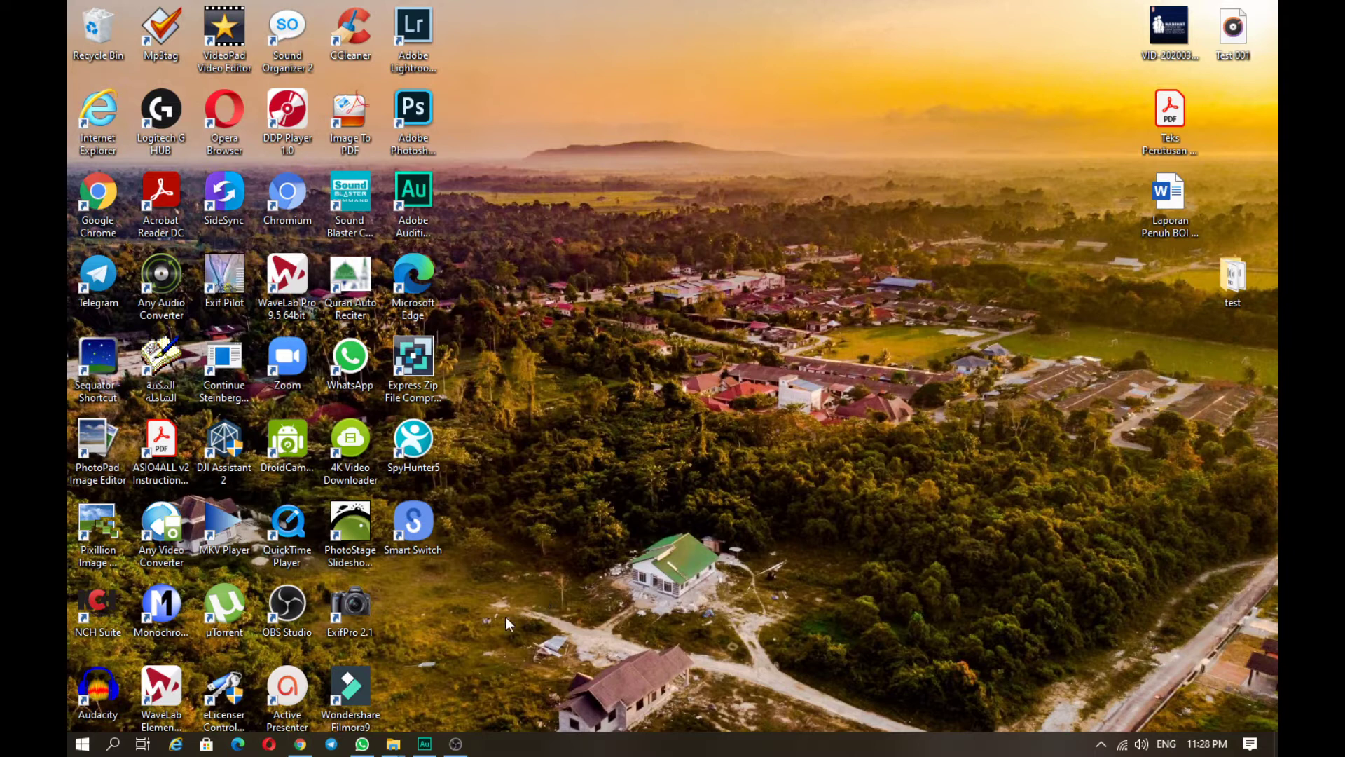
Step: Switch to Telegram and reveal the received recording Yunus 1-4.amr in its download folder
click(330, 744)
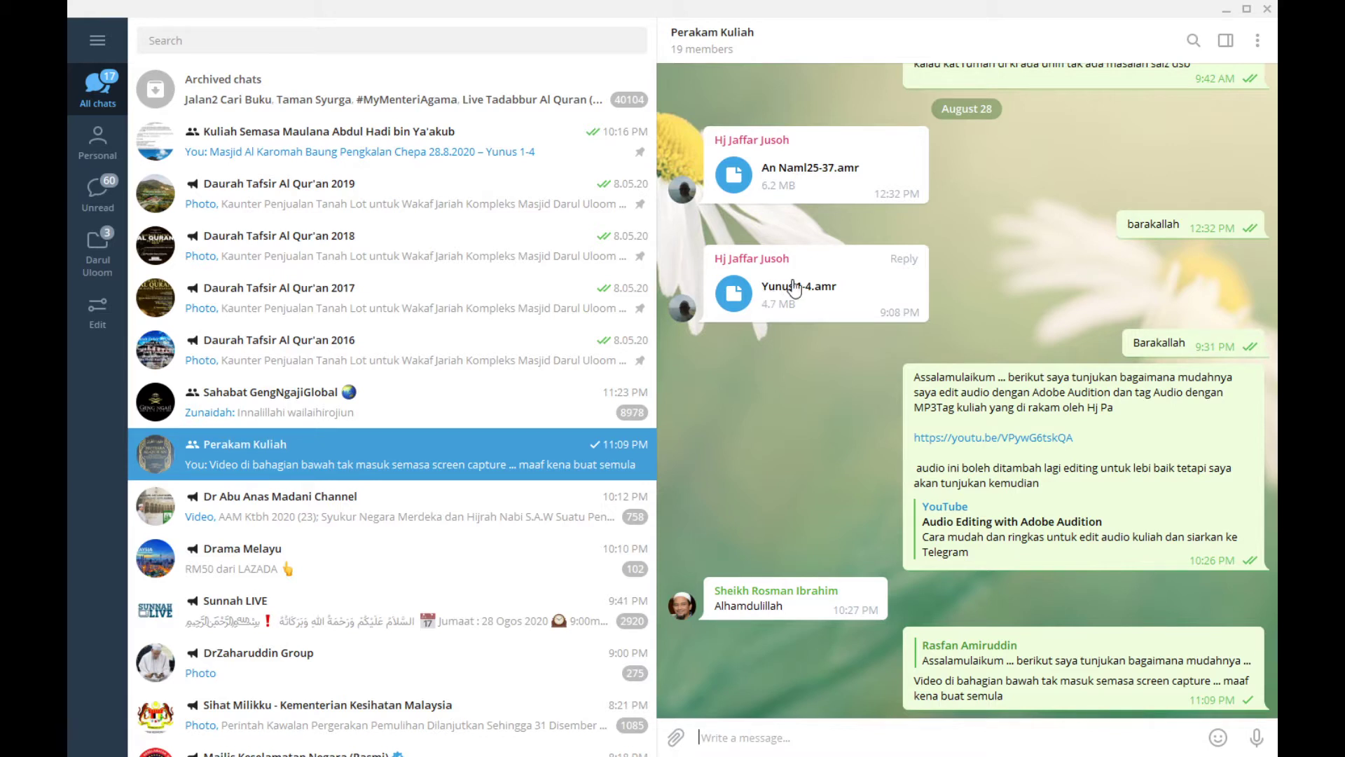
right_click(771, 293)
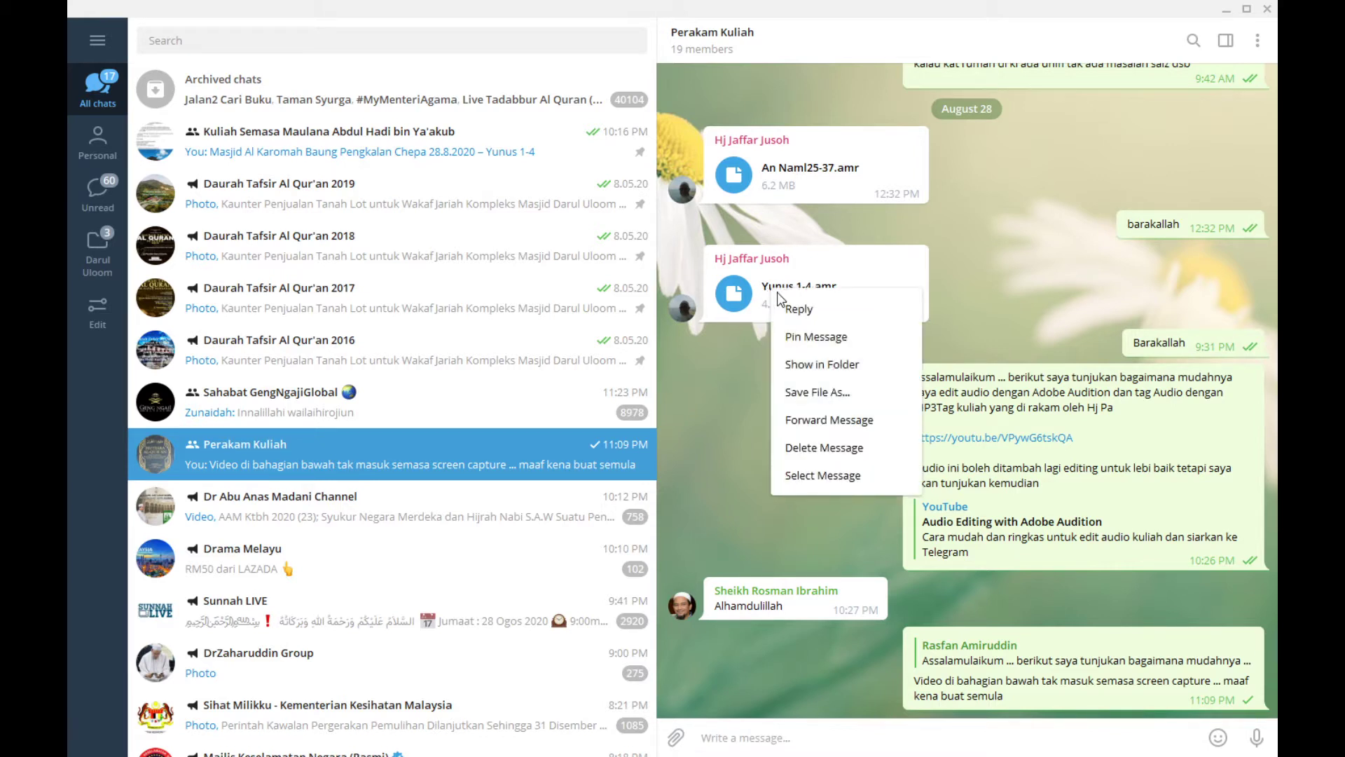
click(824, 365)
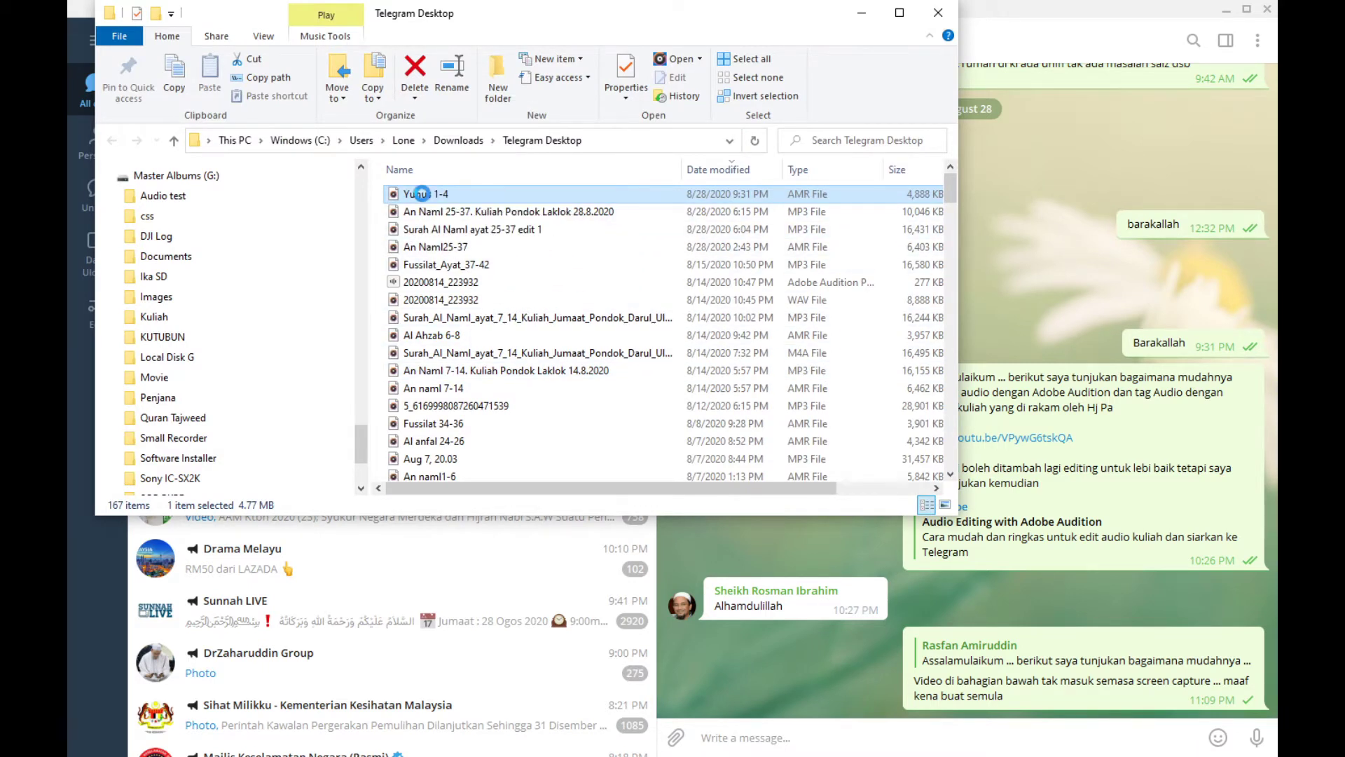
Step: Open the Yunus 1-4 AMR file in Adobe Audition 2020
right_click(424, 198)
mouse_move(488, 322)
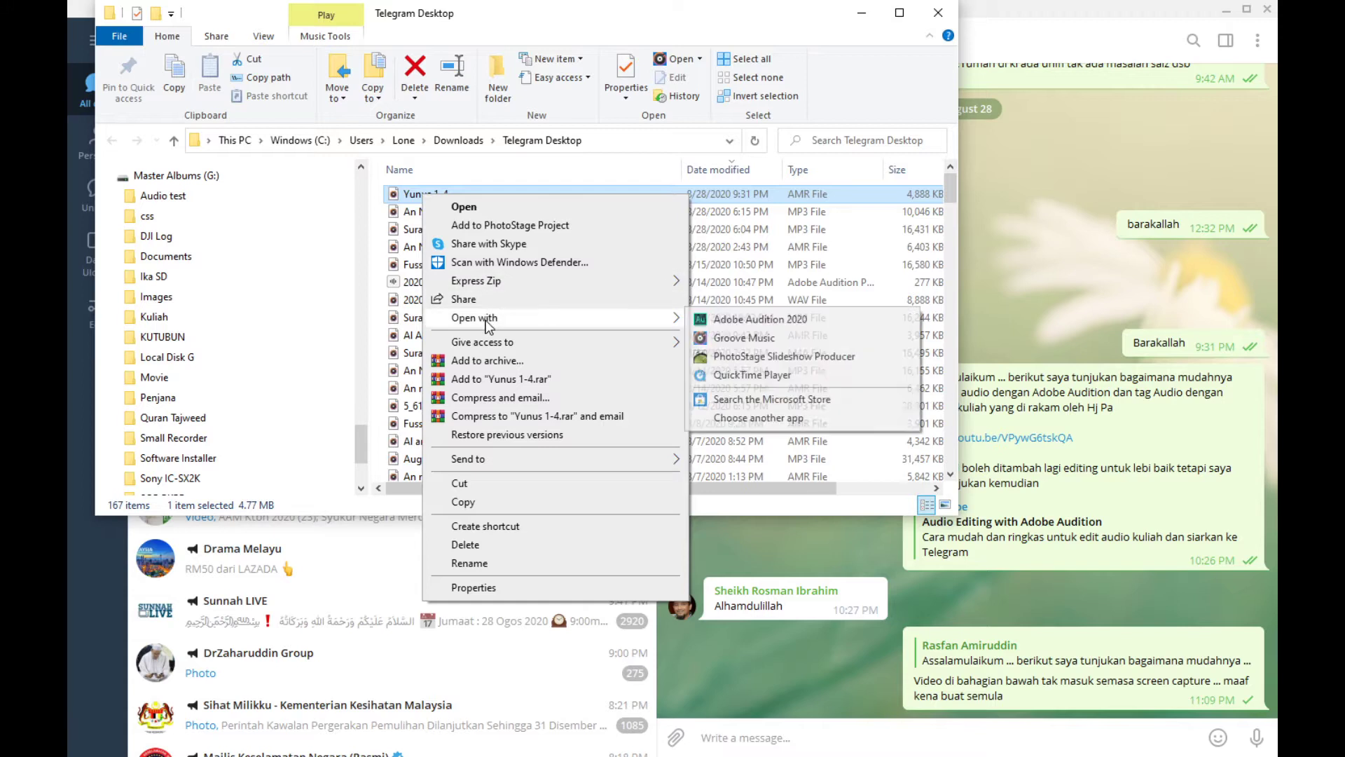
click(754, 320)
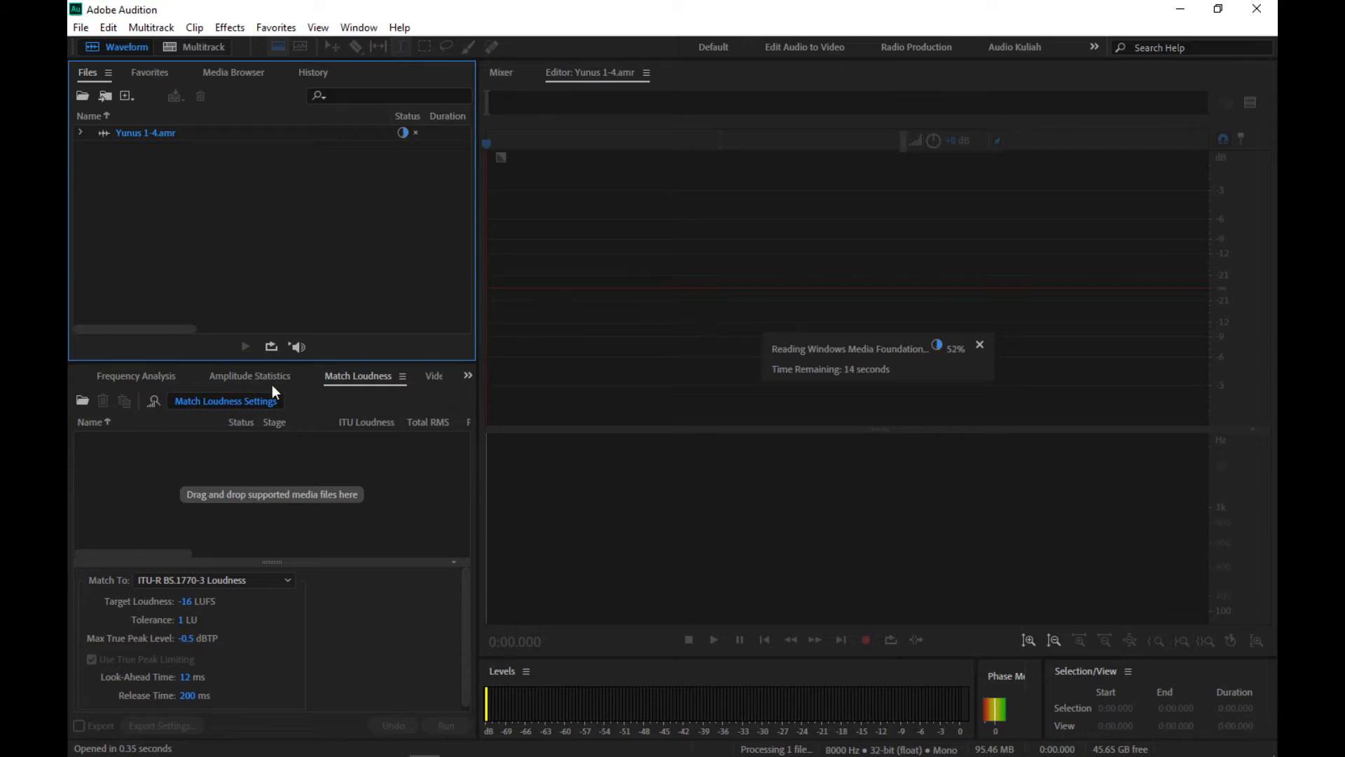
Step: Show the Frequency Analysis and clear the held graphs 1 and 3
click(147, 376)
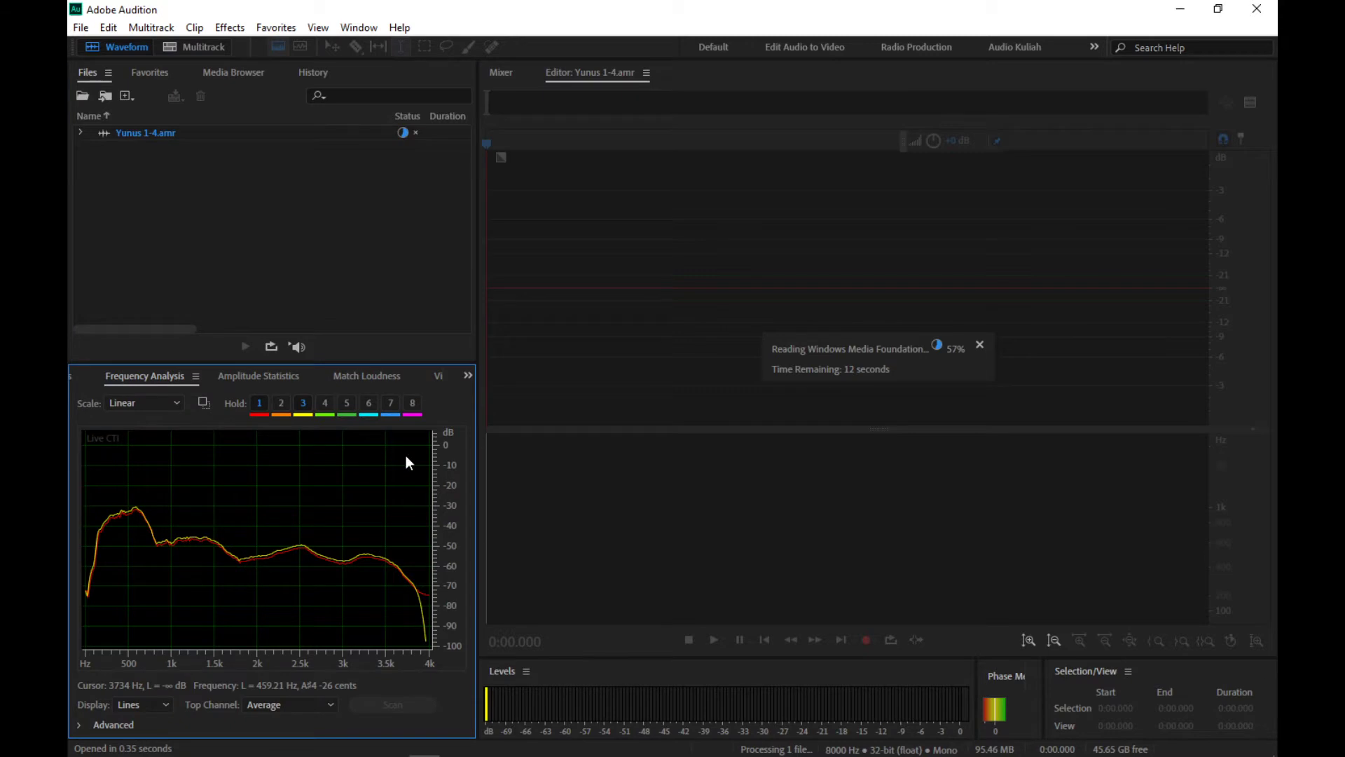
click(258, 403)
click(307, 403)
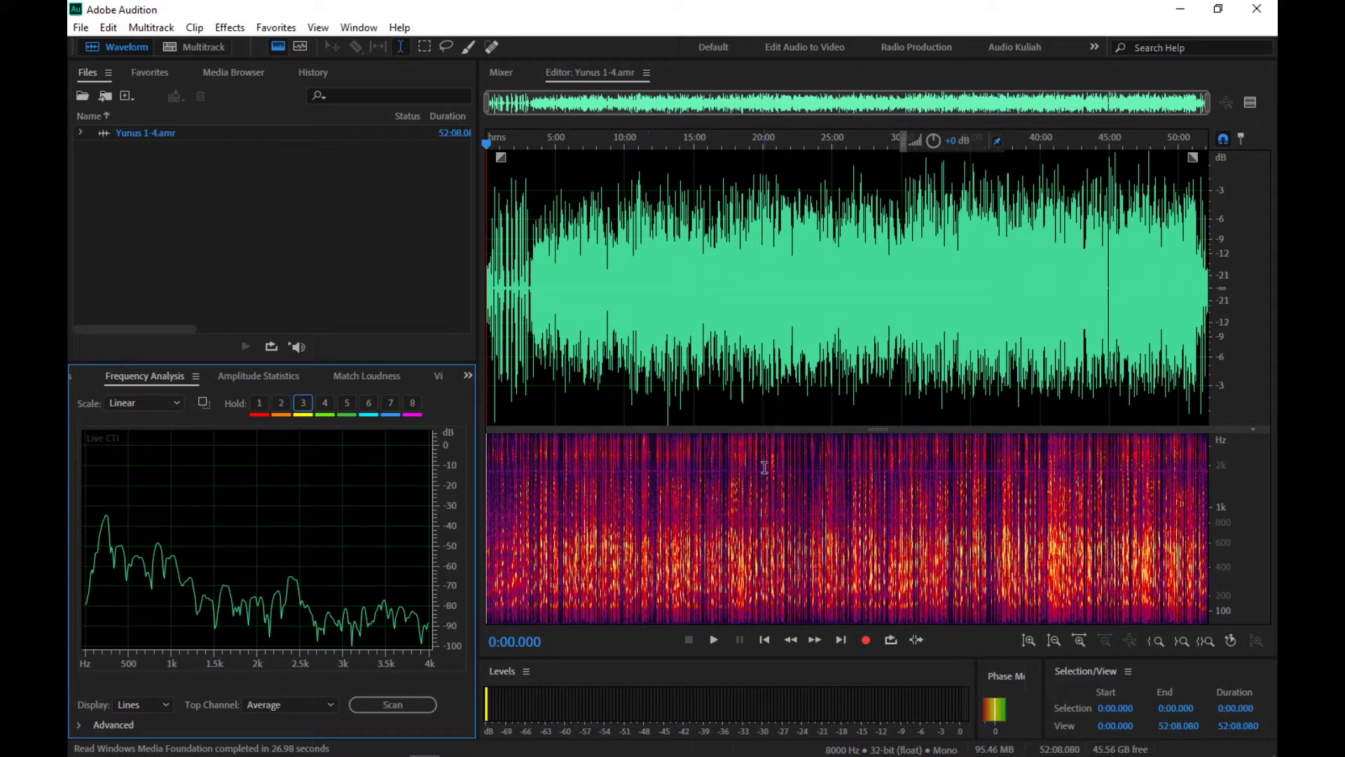
Step: Examine the recording's waveform and spectrogram around the 14-minute mark, including the gaps between spoken phrases
scroll(1222, 294, down, 1)
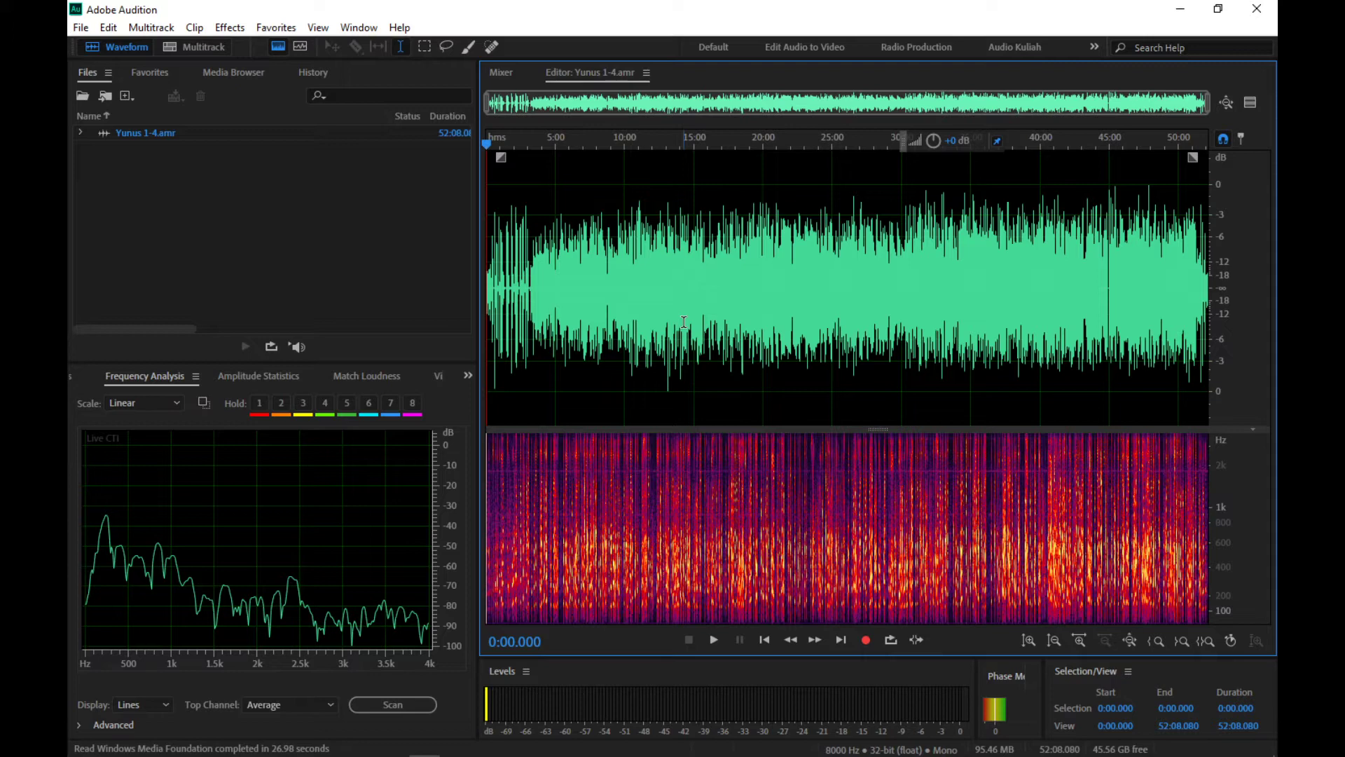
scroll(684, 321, up, 15)
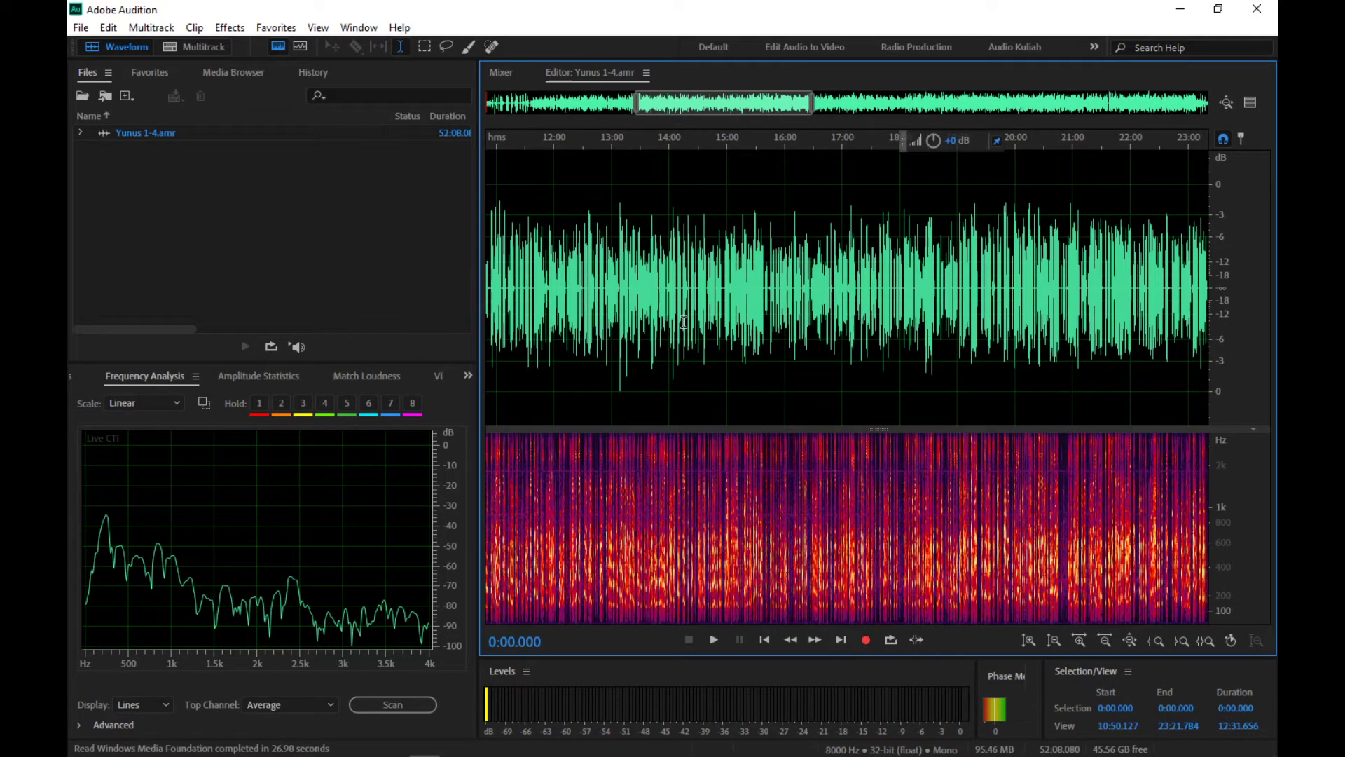
scroll(683, 321, down, 5)
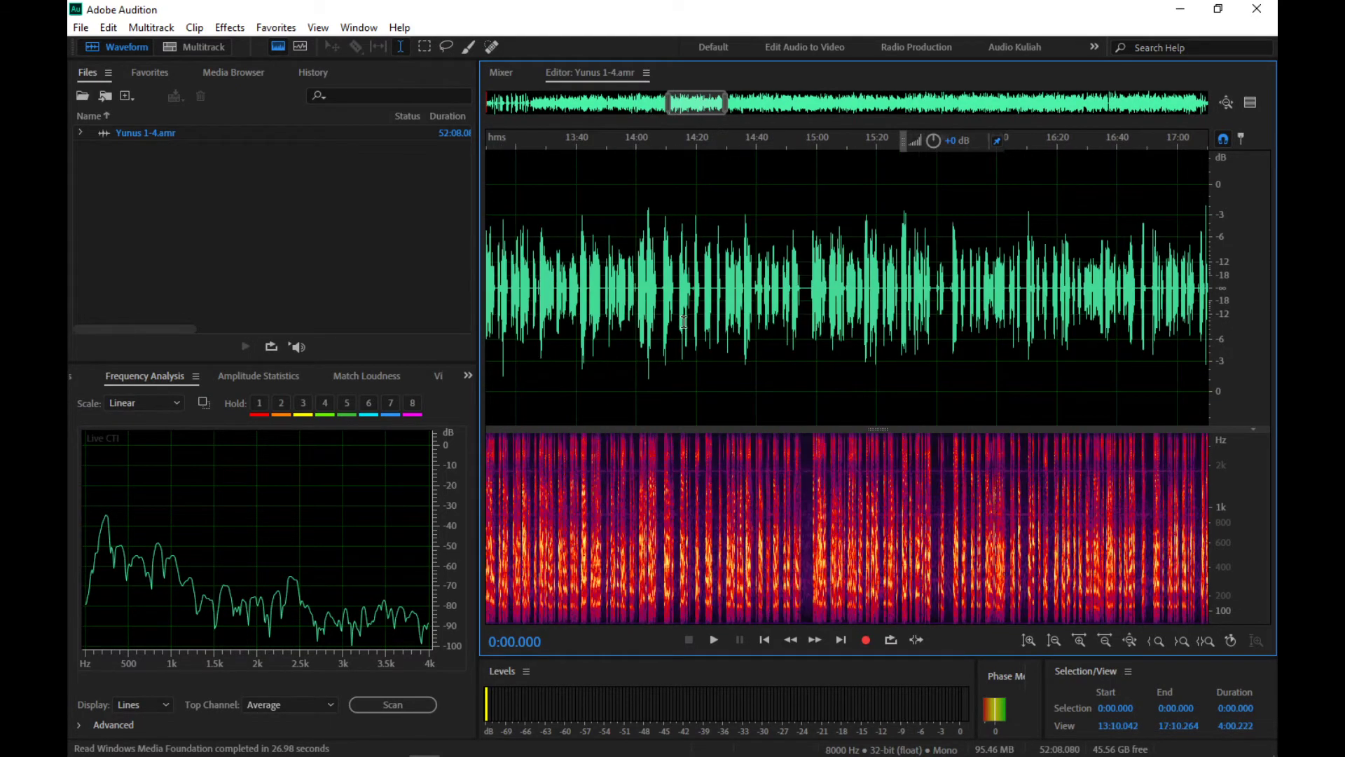
scroll(684, 322, up, 5)
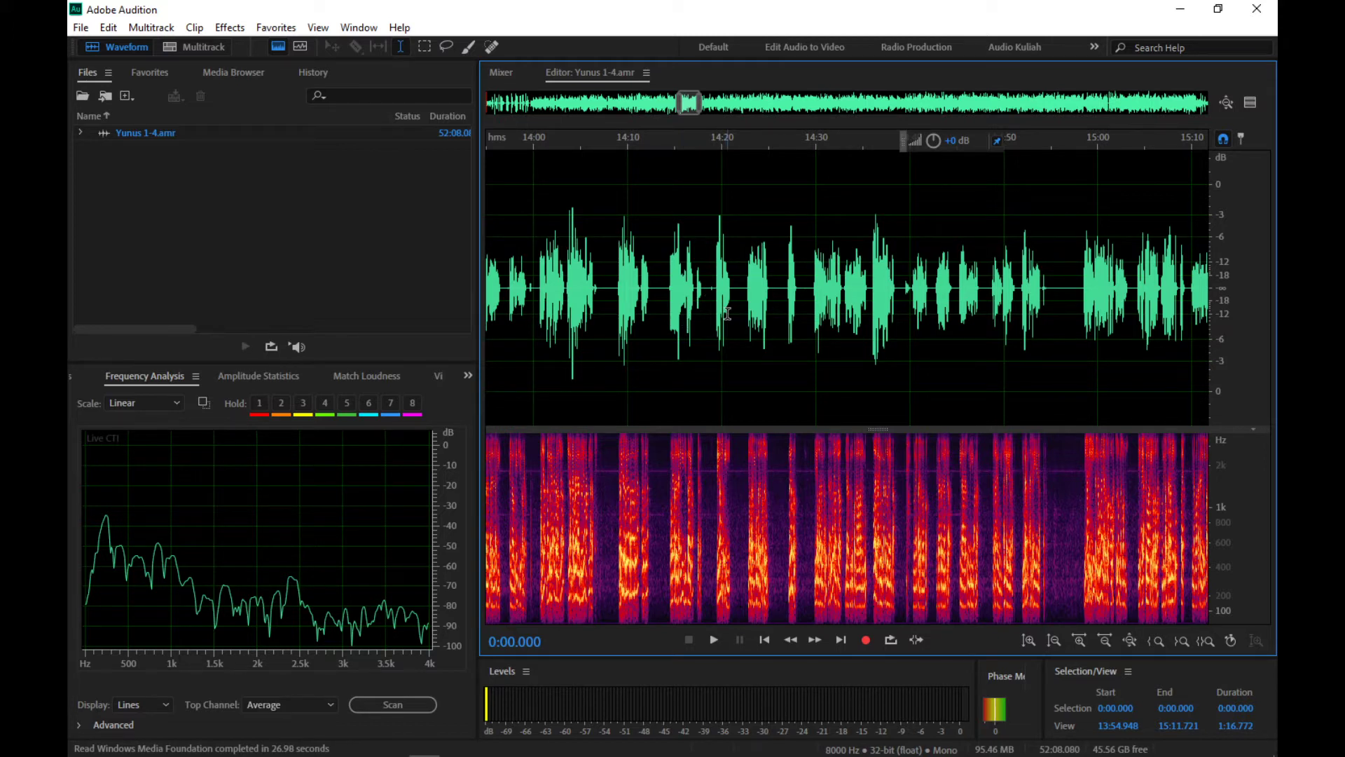
scroll(727, 313, down, 8)
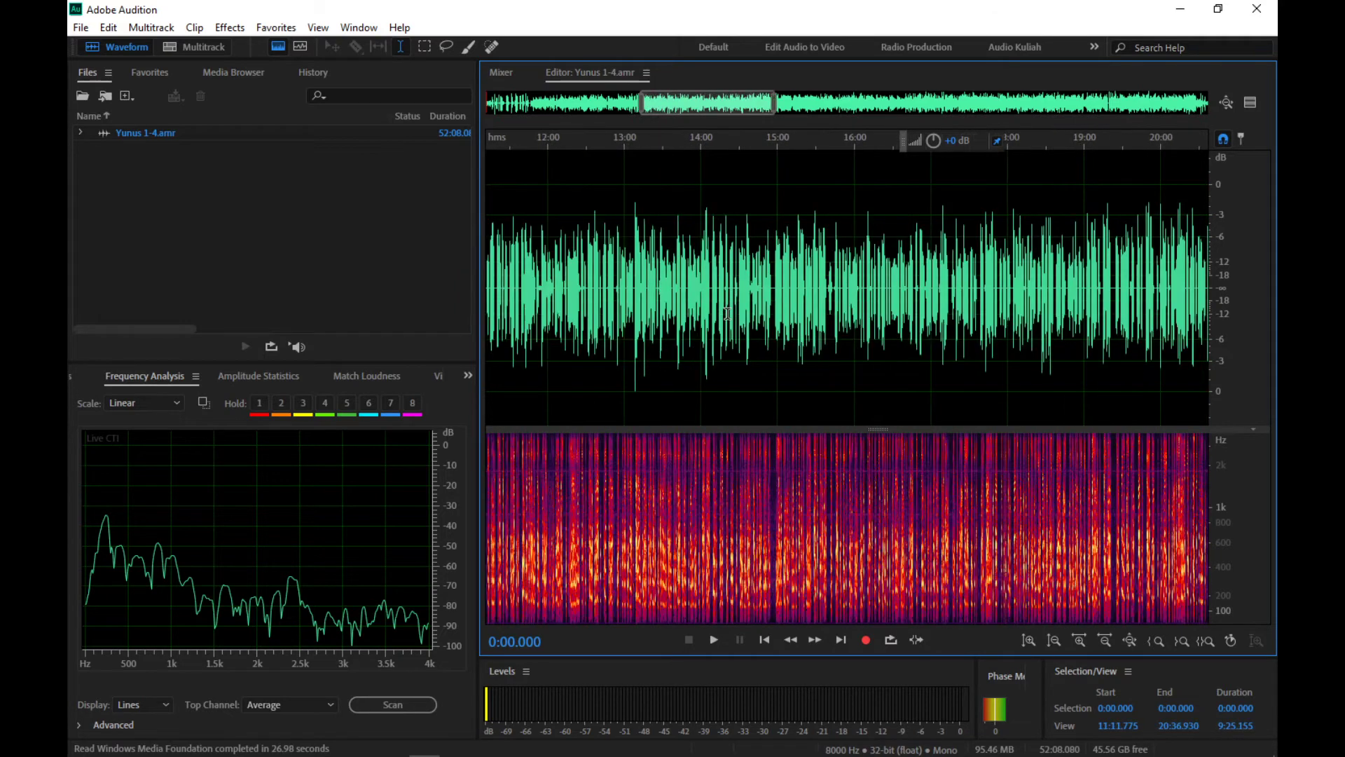
scroll(728, 313, down, 4)
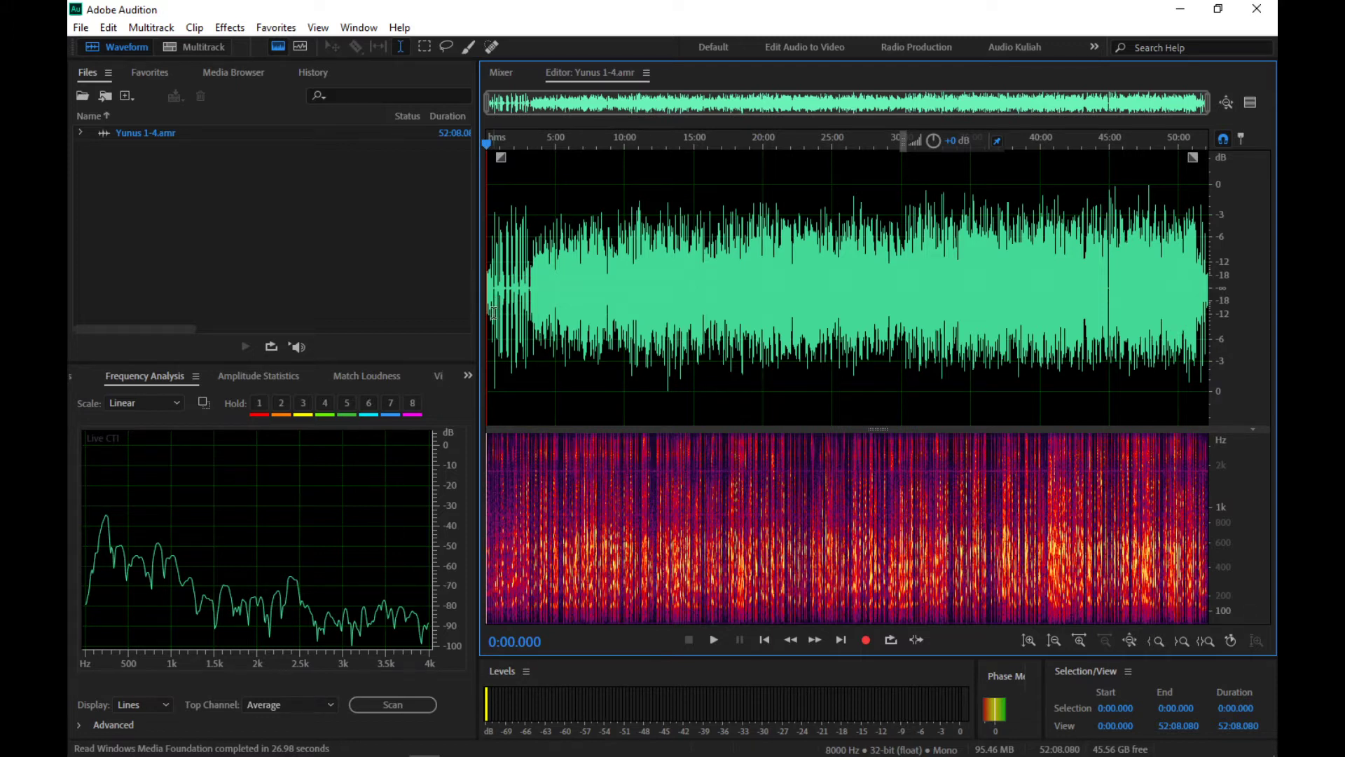
Step: Play the early part of the recording from about 1:06 to 1:30 to check its sound
scroll(493, 311, up, 1)
scroll(494, 312, up, 8)
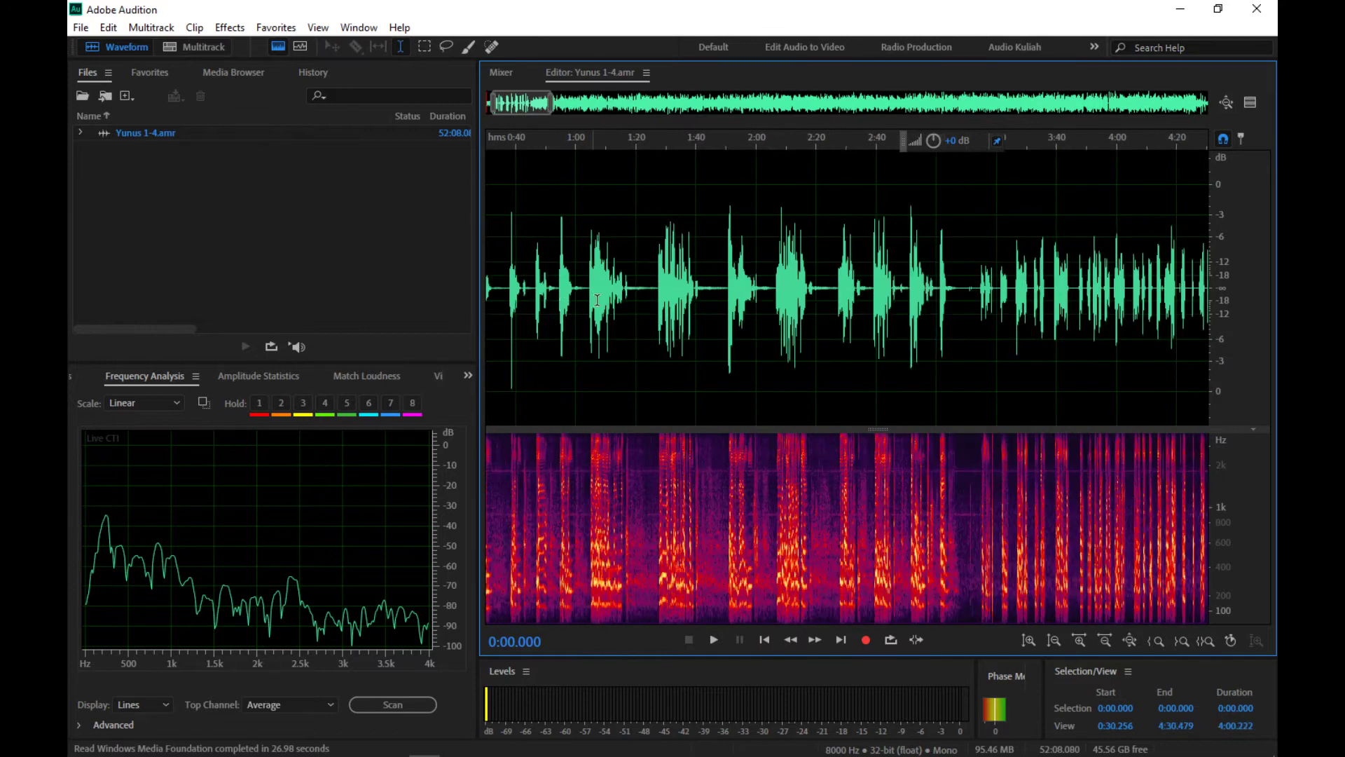
click(594, 306)
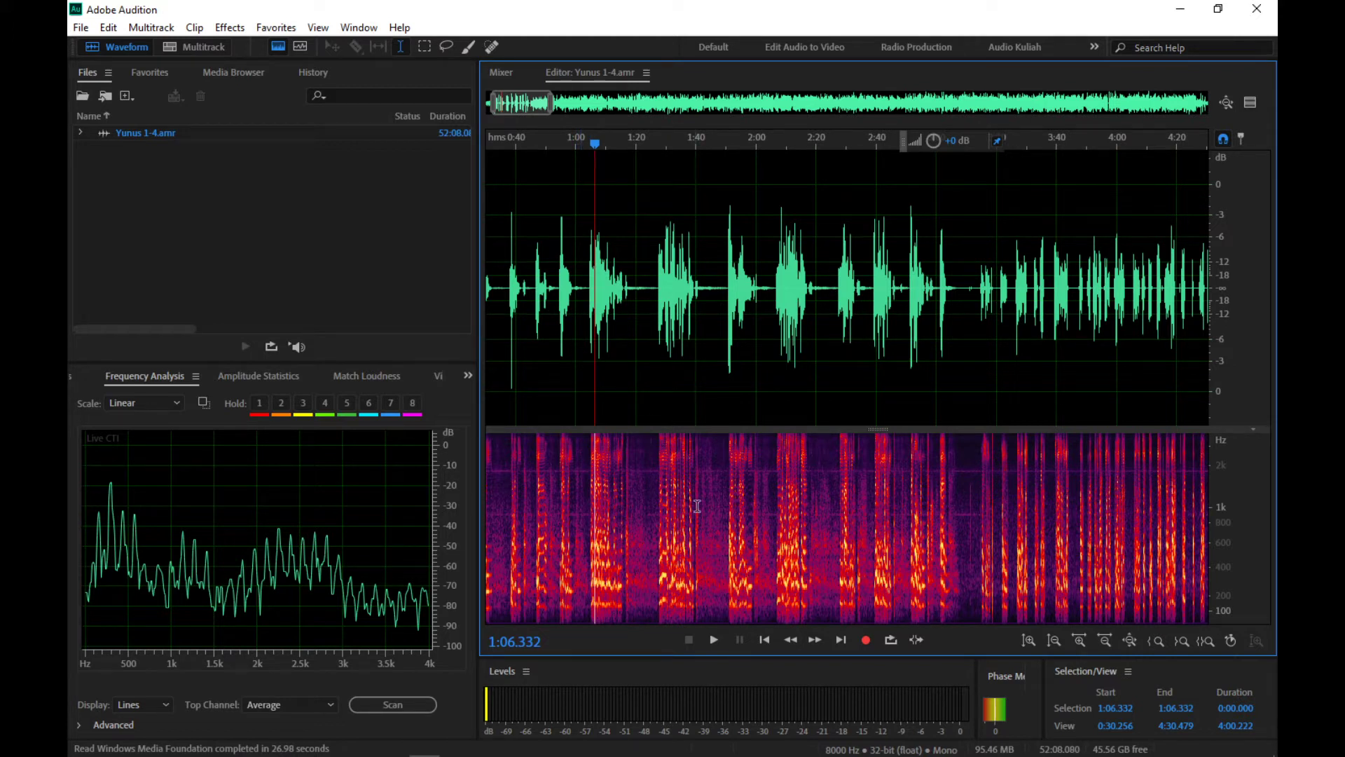
click(713, 639)
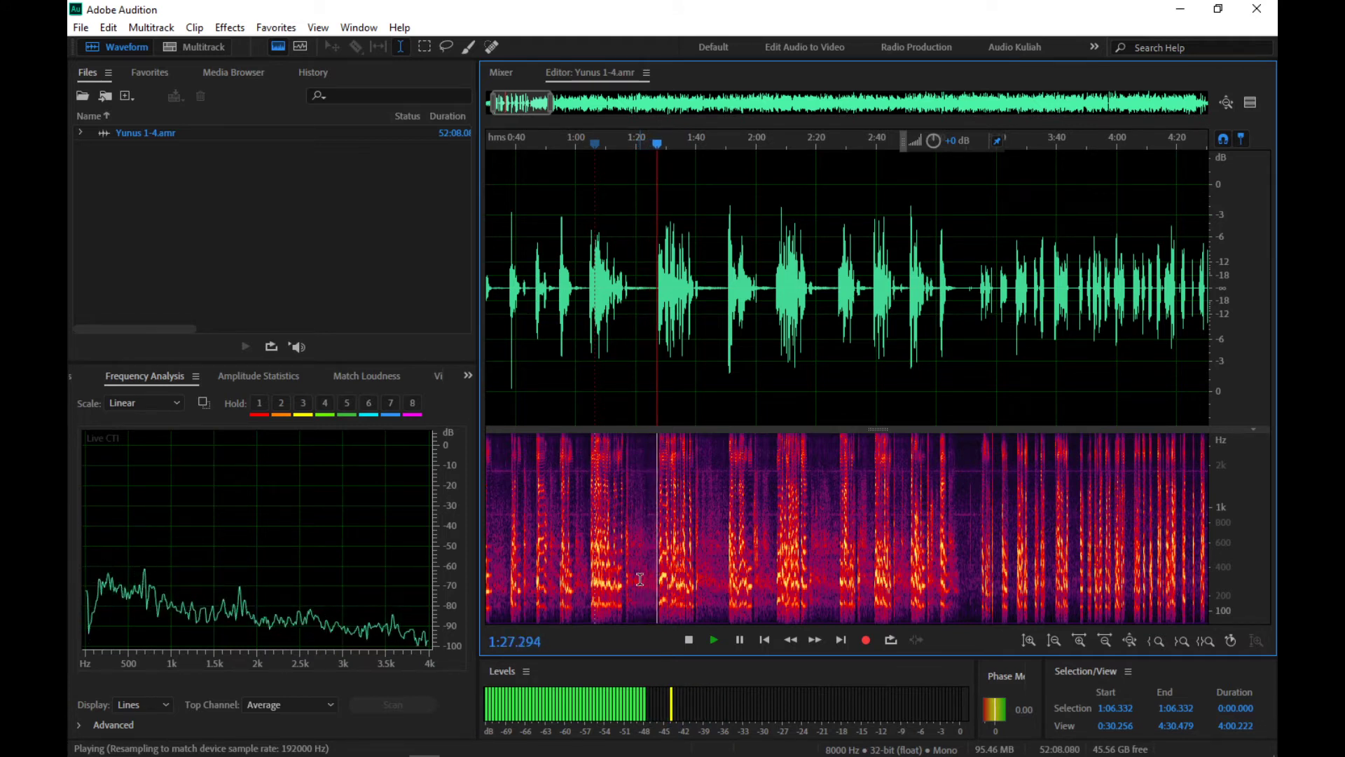
click(689, 639)
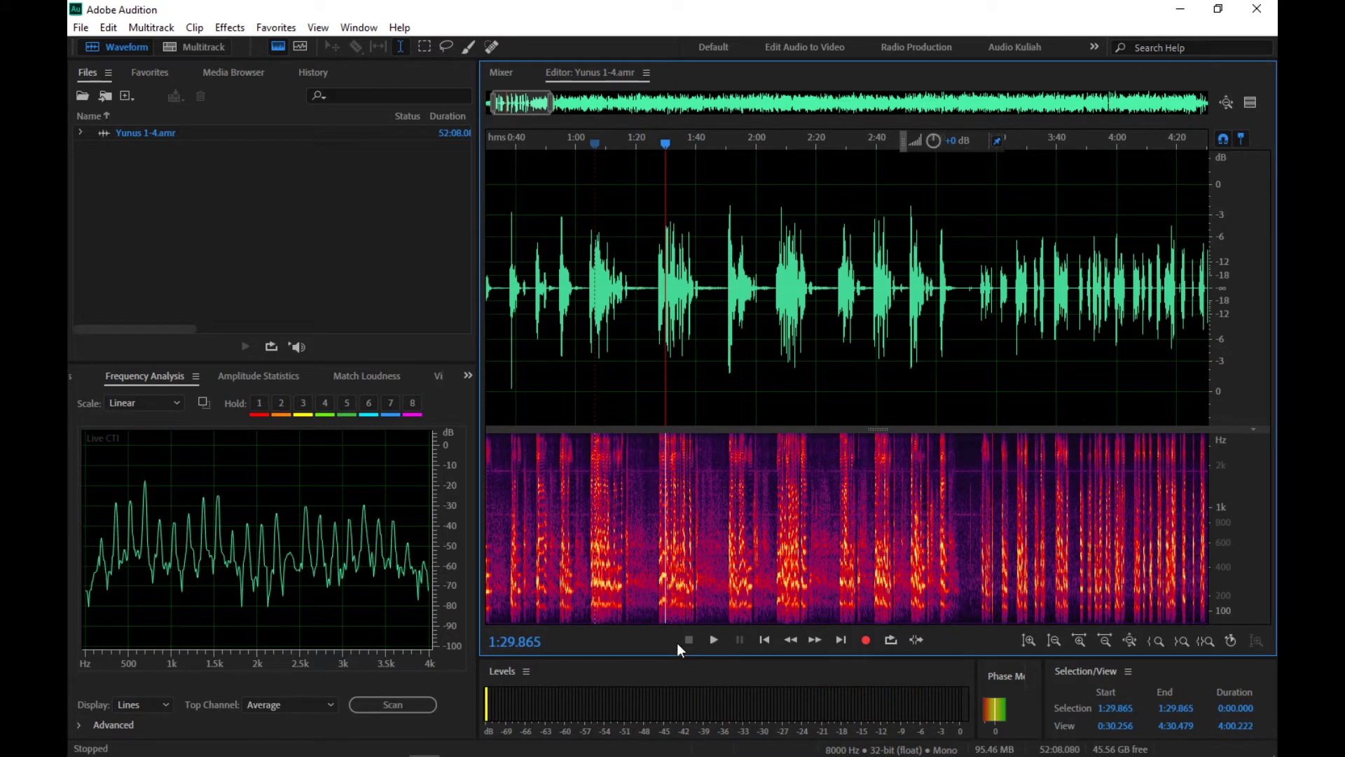
Step: Scan the frequency spectrum of the entire recording and hold the resulting curve as graph 1
scroll(763, 358, down, 1)
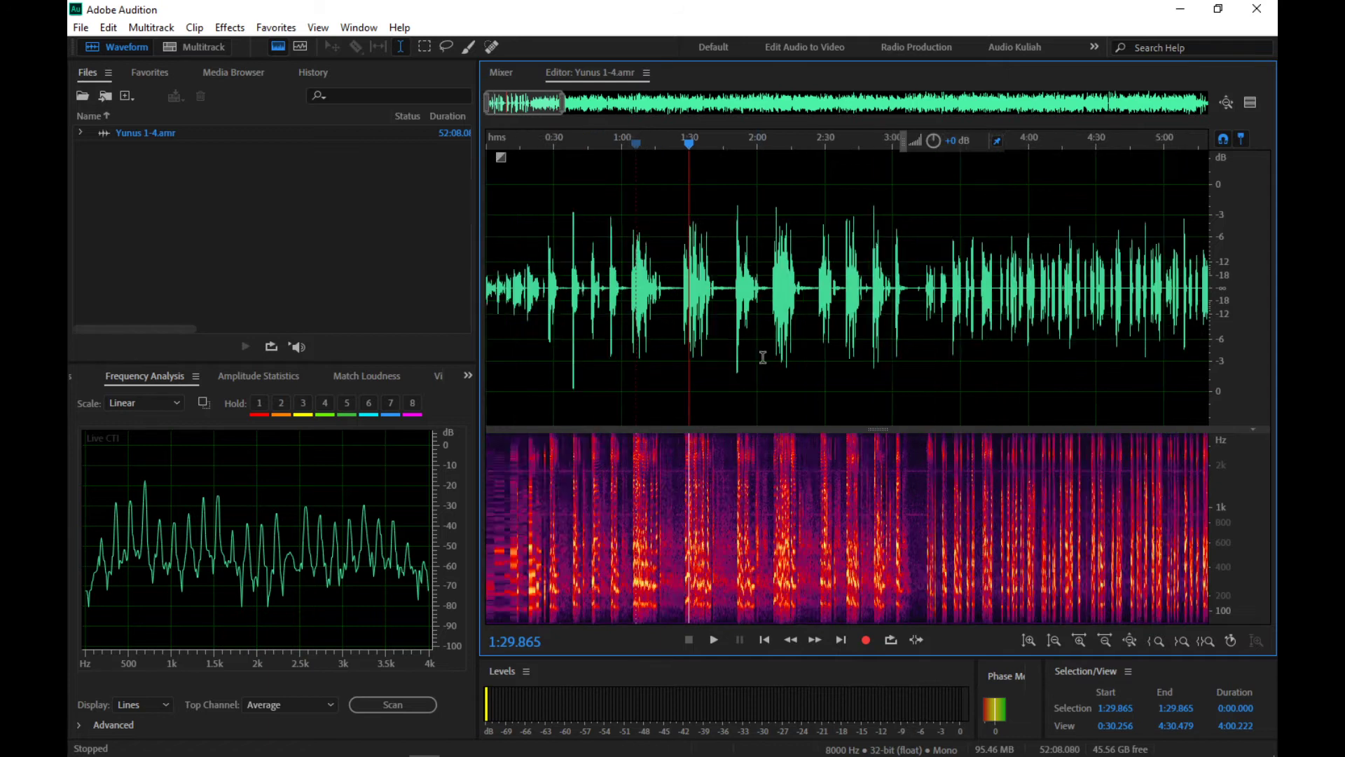
scroll(763, 357, down, 5)
double_click(766, 347)
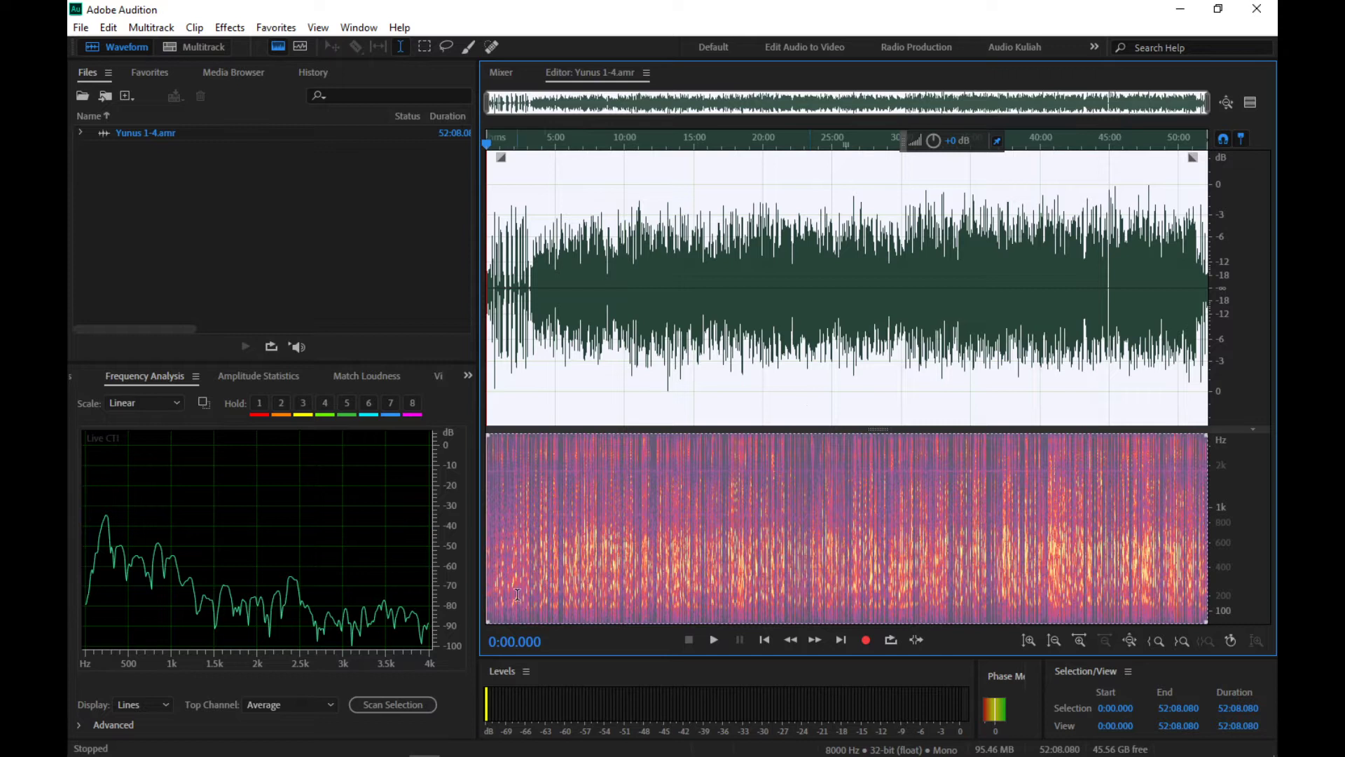
click(409, 708)
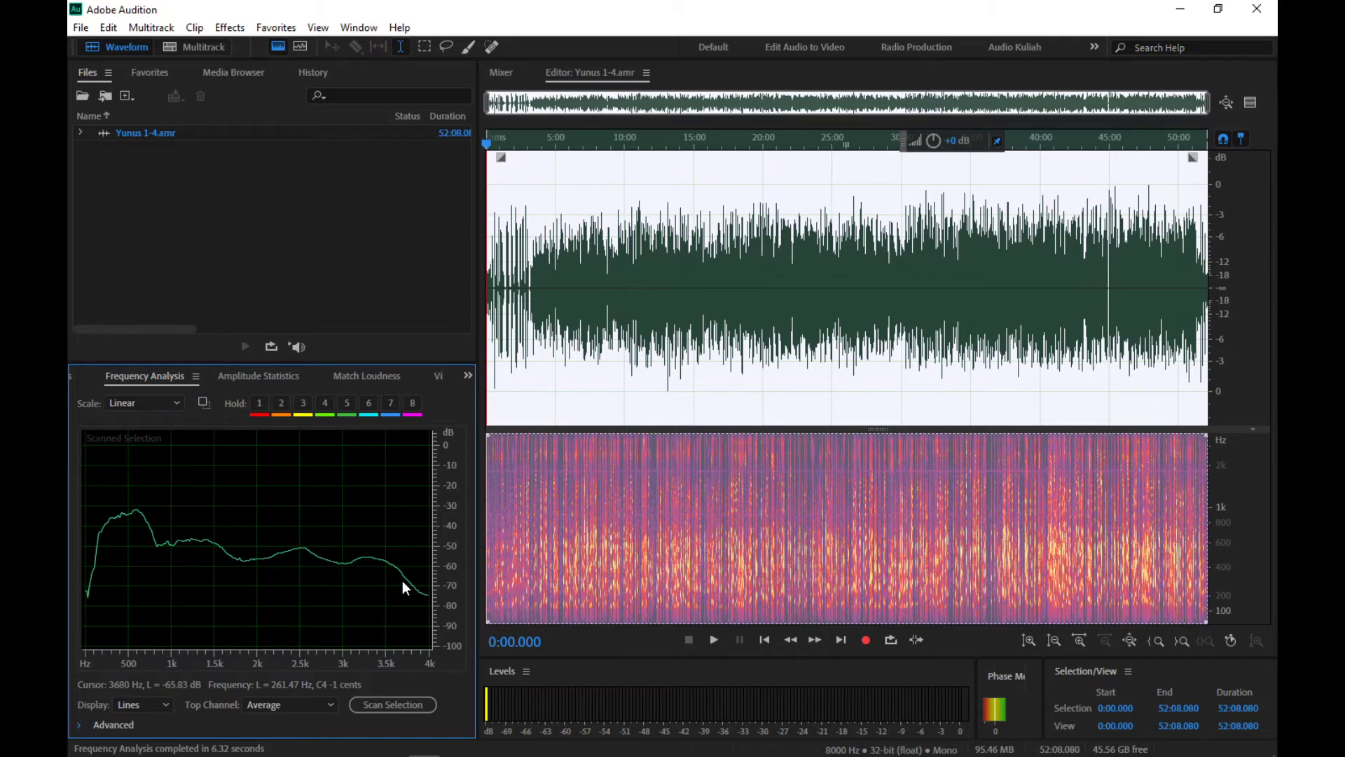
click(257, 402)
click(612, 376)
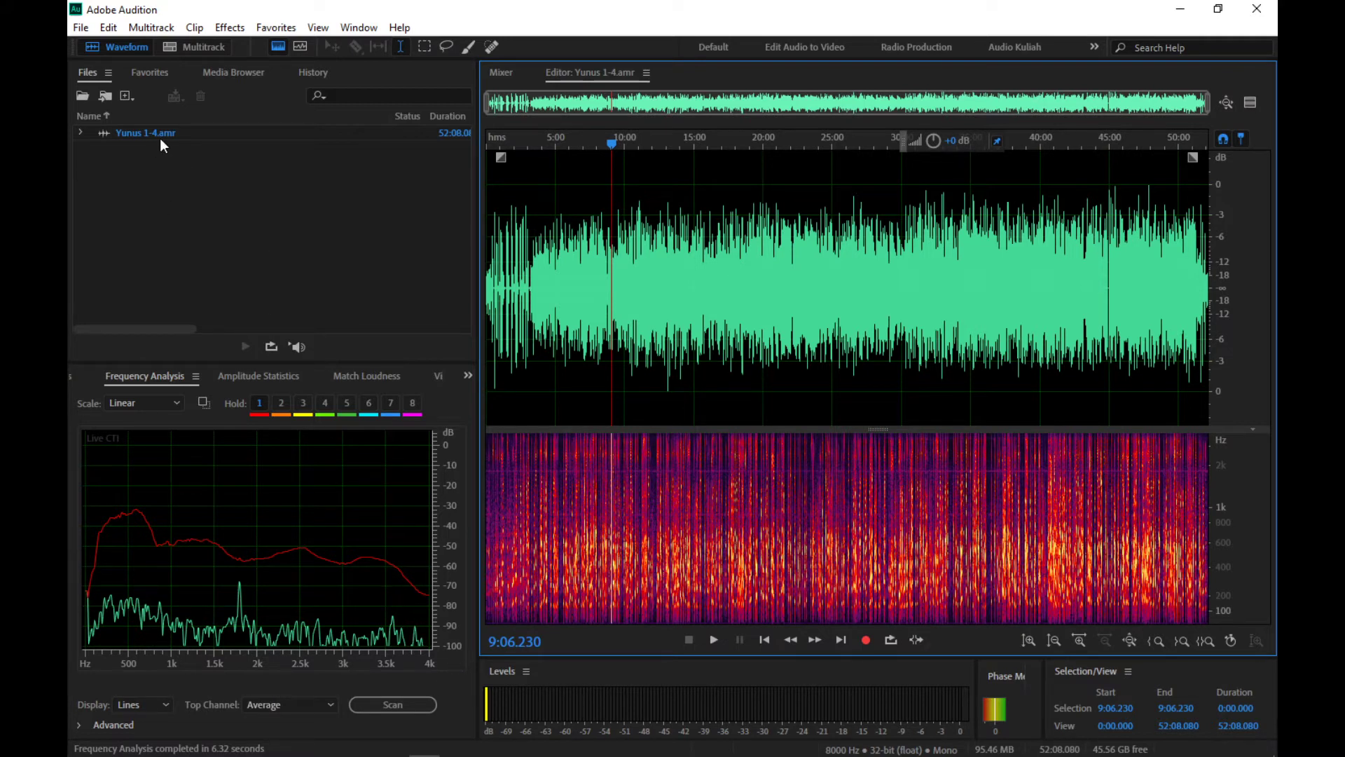
Step: Convert the recording's sample rate to 11025 Hz, keeping channels and bit depth the same as the source
click(107, 29)
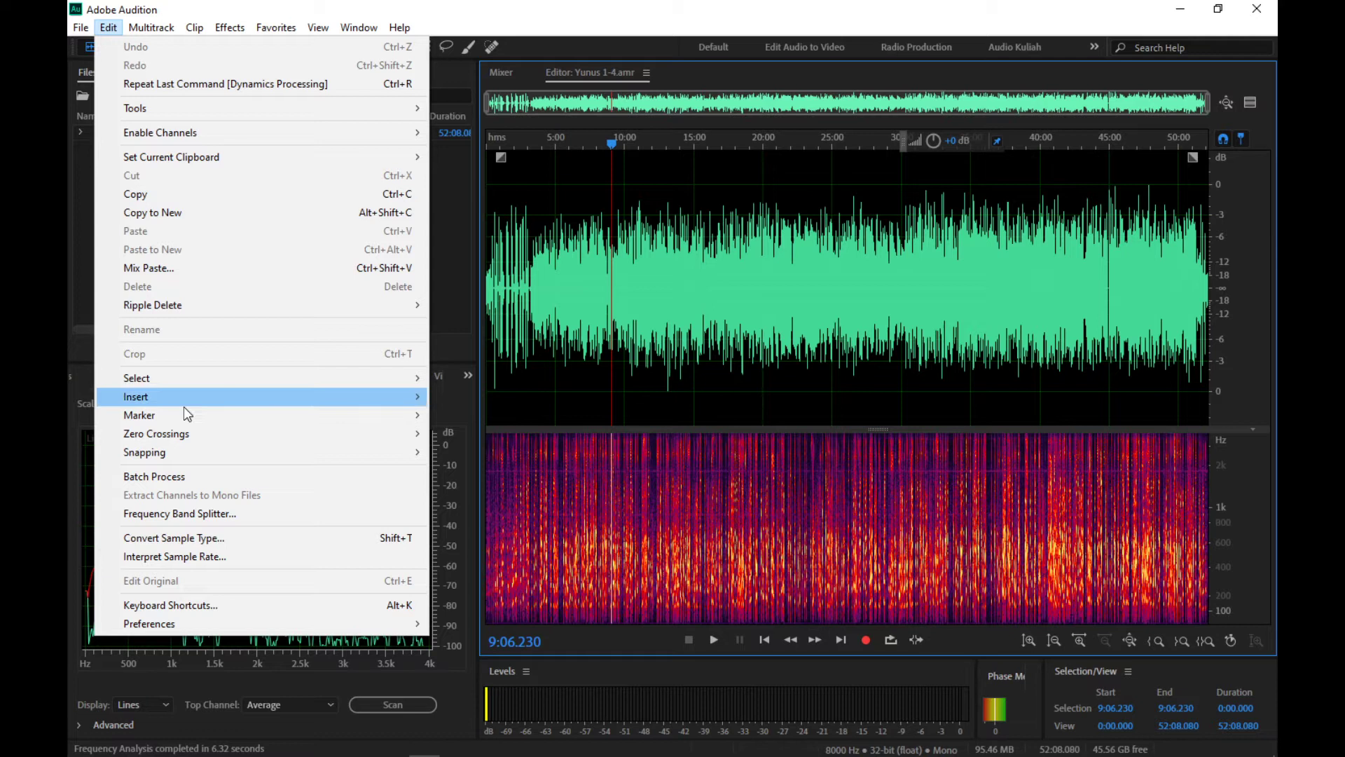
click(179, 536)
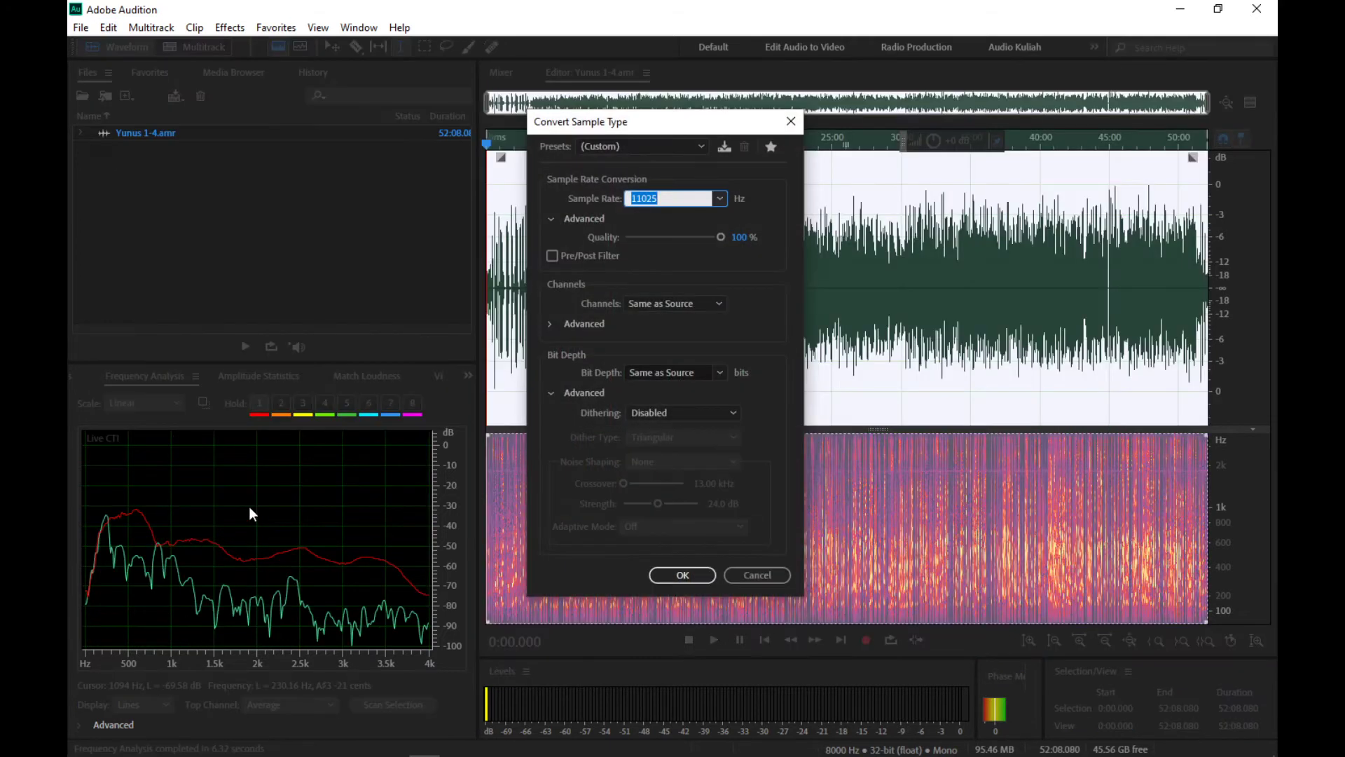
click(719, 199)
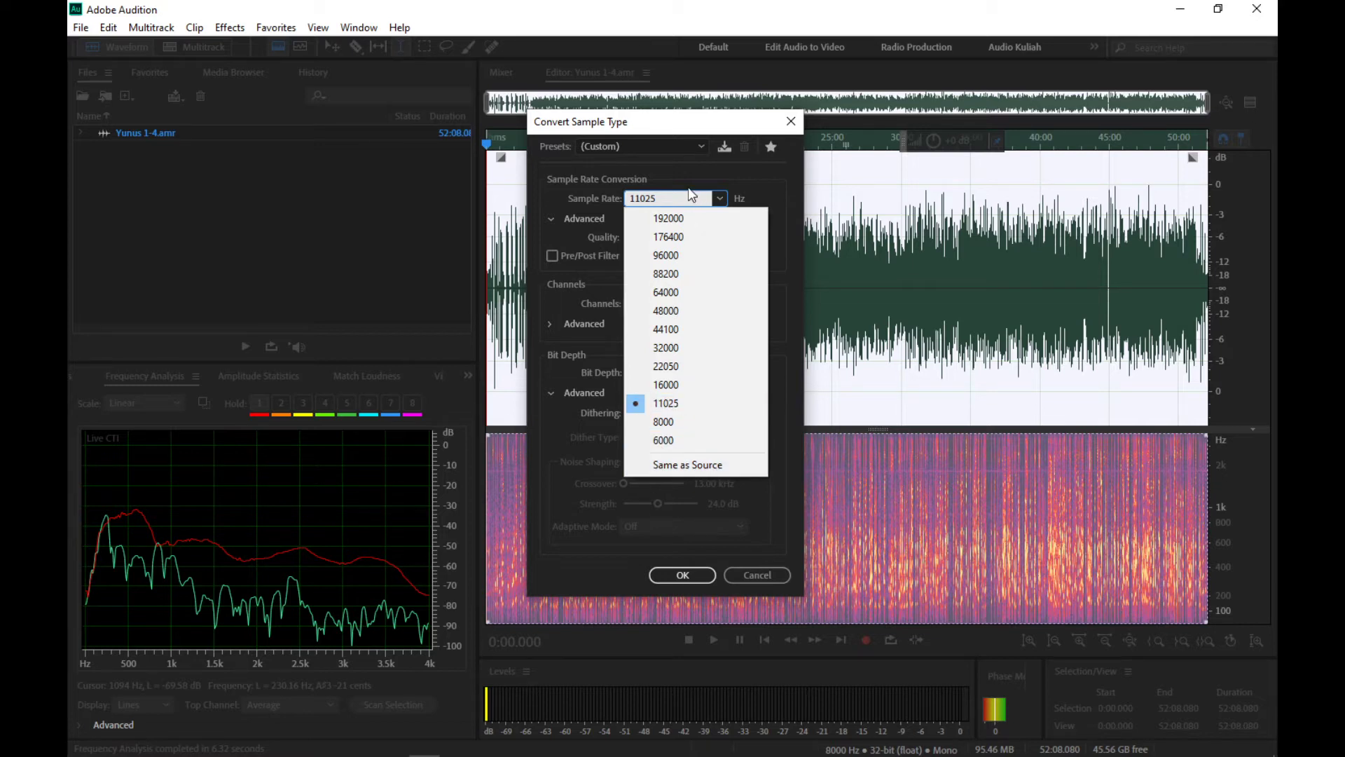
click(673, 403)
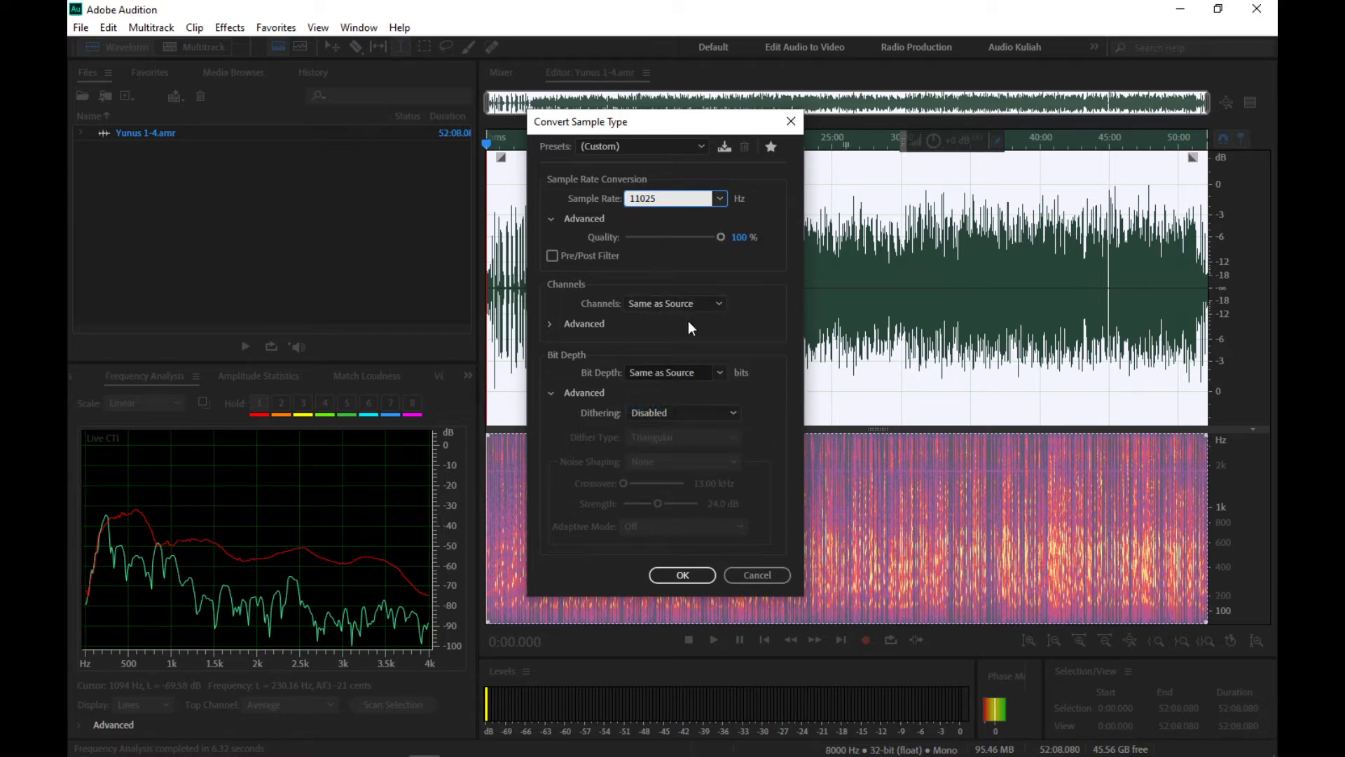
click(680, 575)
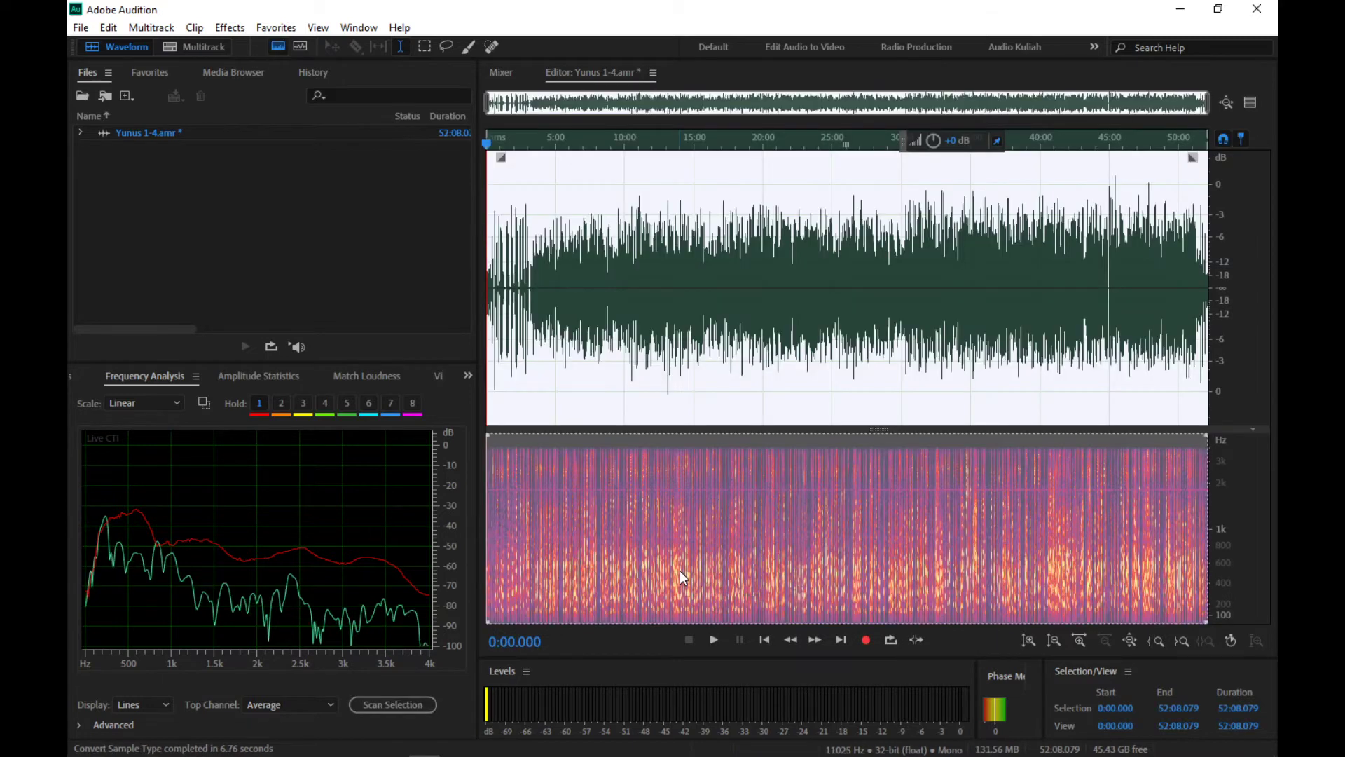
click(456, 744)
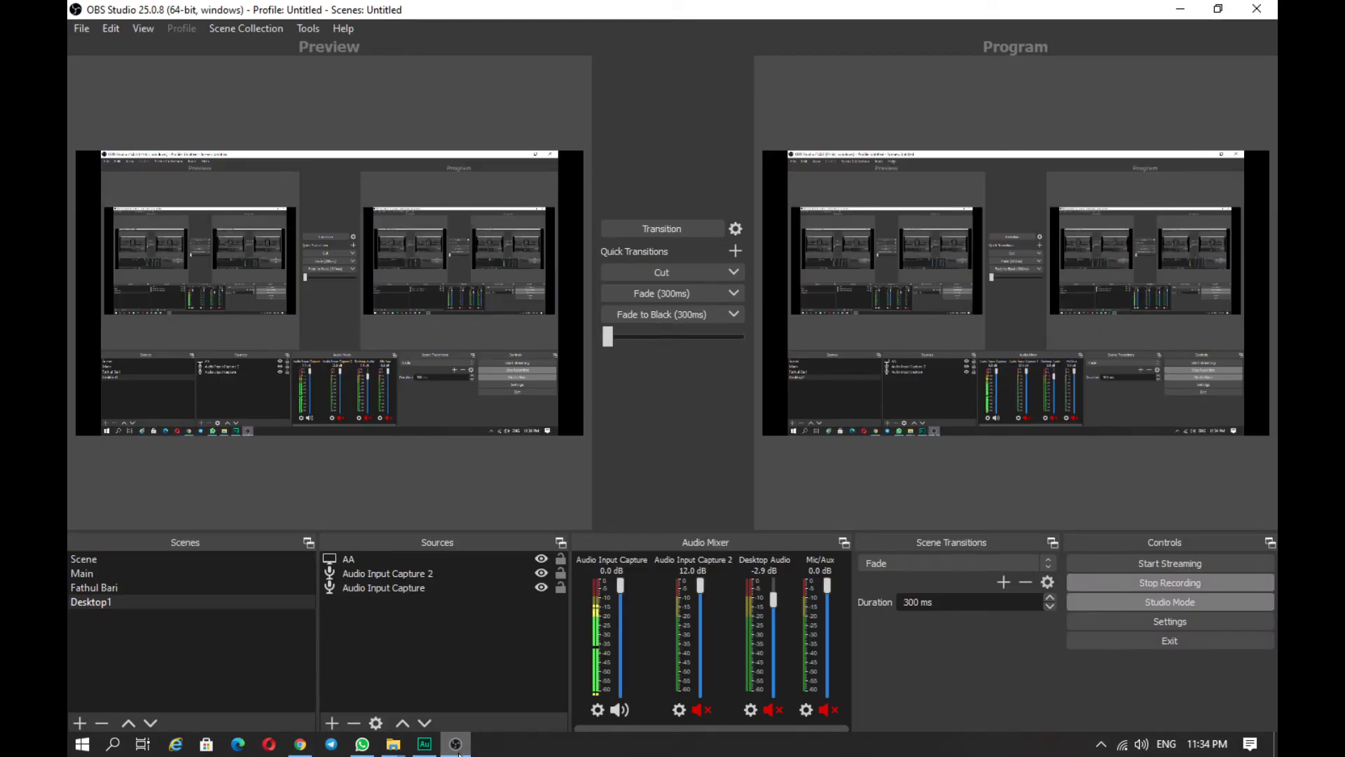
click(457, 749)
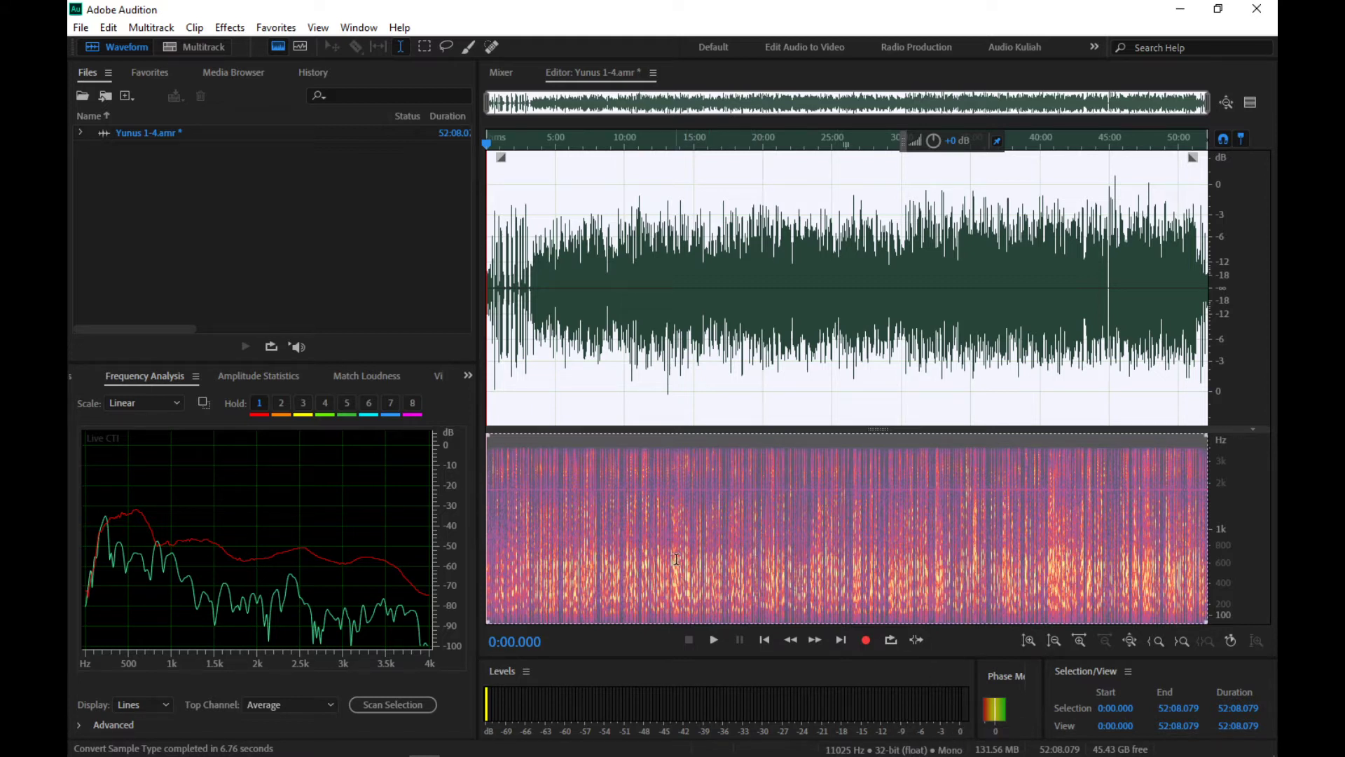
Step: Play the converted recording from 20:20 to about 20:24 to hear the speech and background noise
click(769, 328)
scroll(768, 328, up, 4)
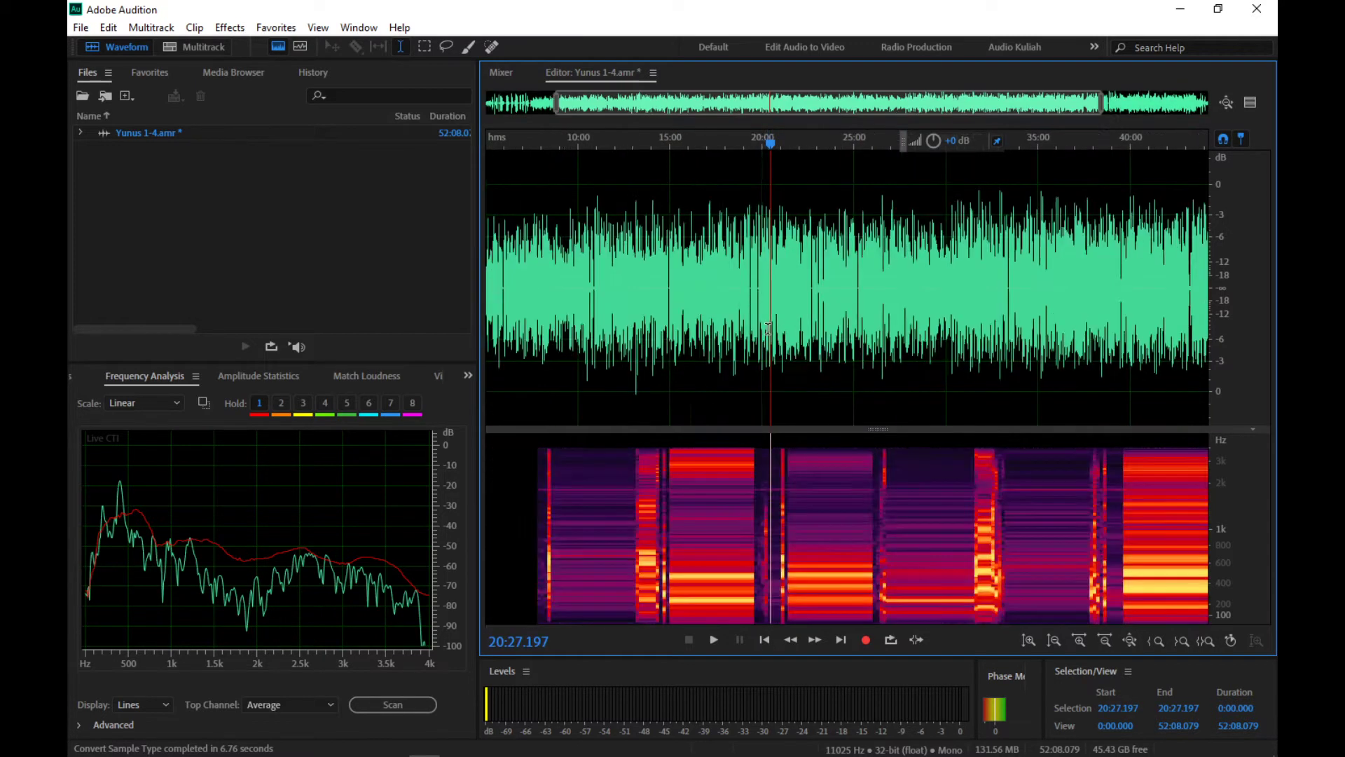
scroll(768, 328, up, 10)
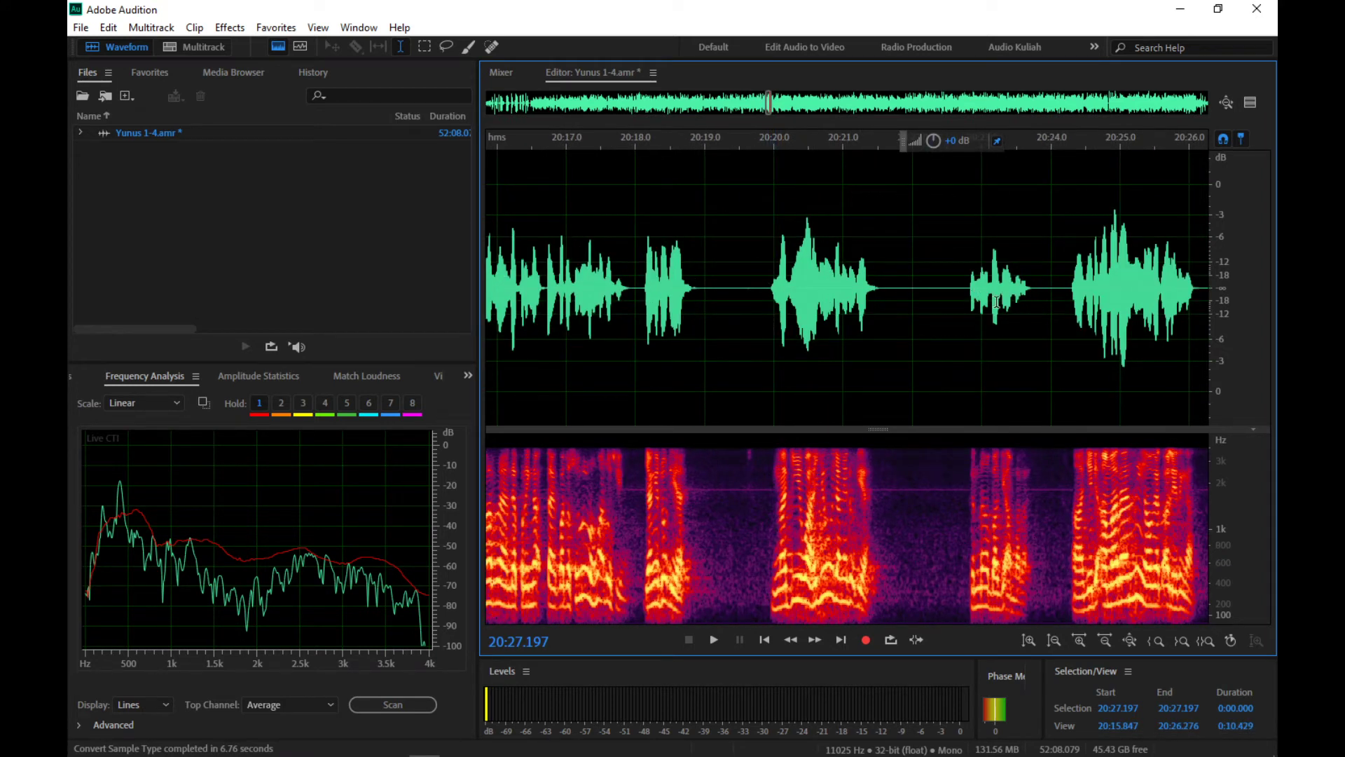
click(769, 322)
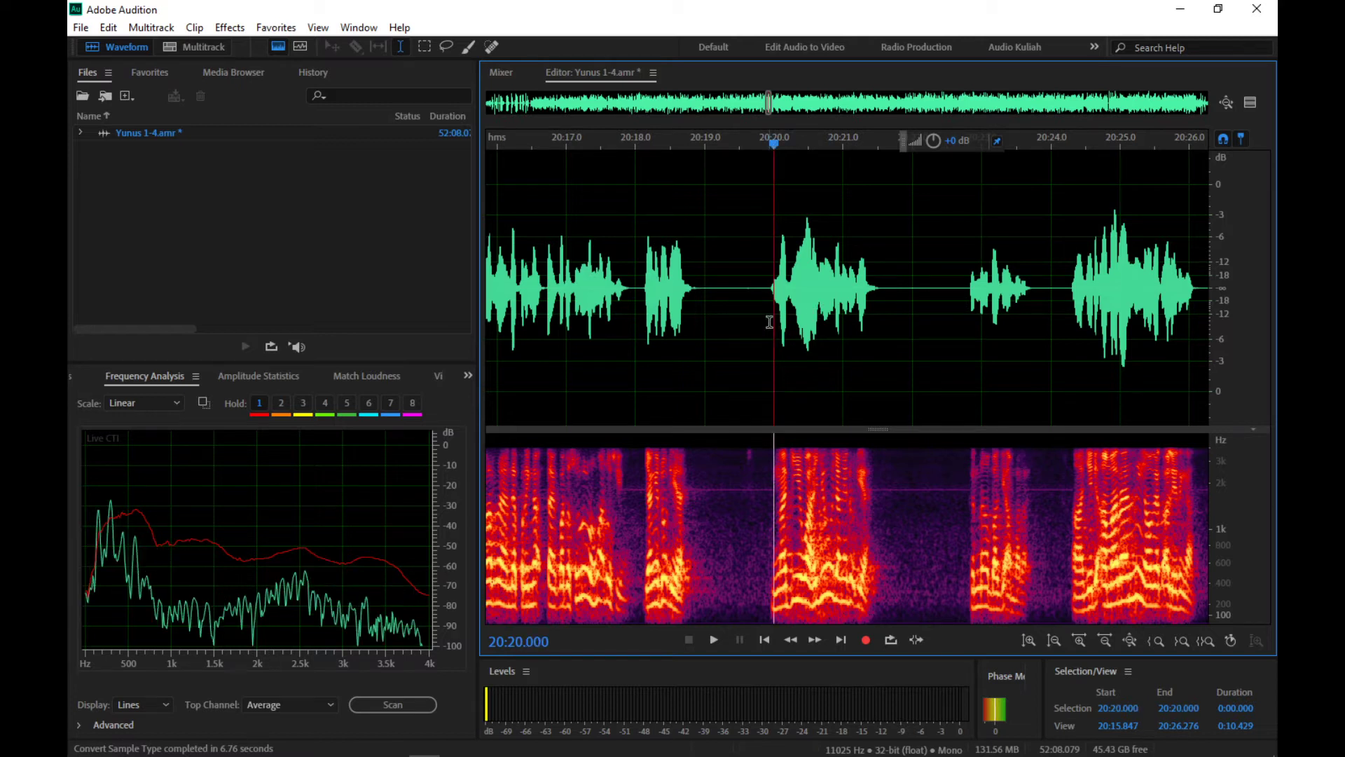
click(712, 640)
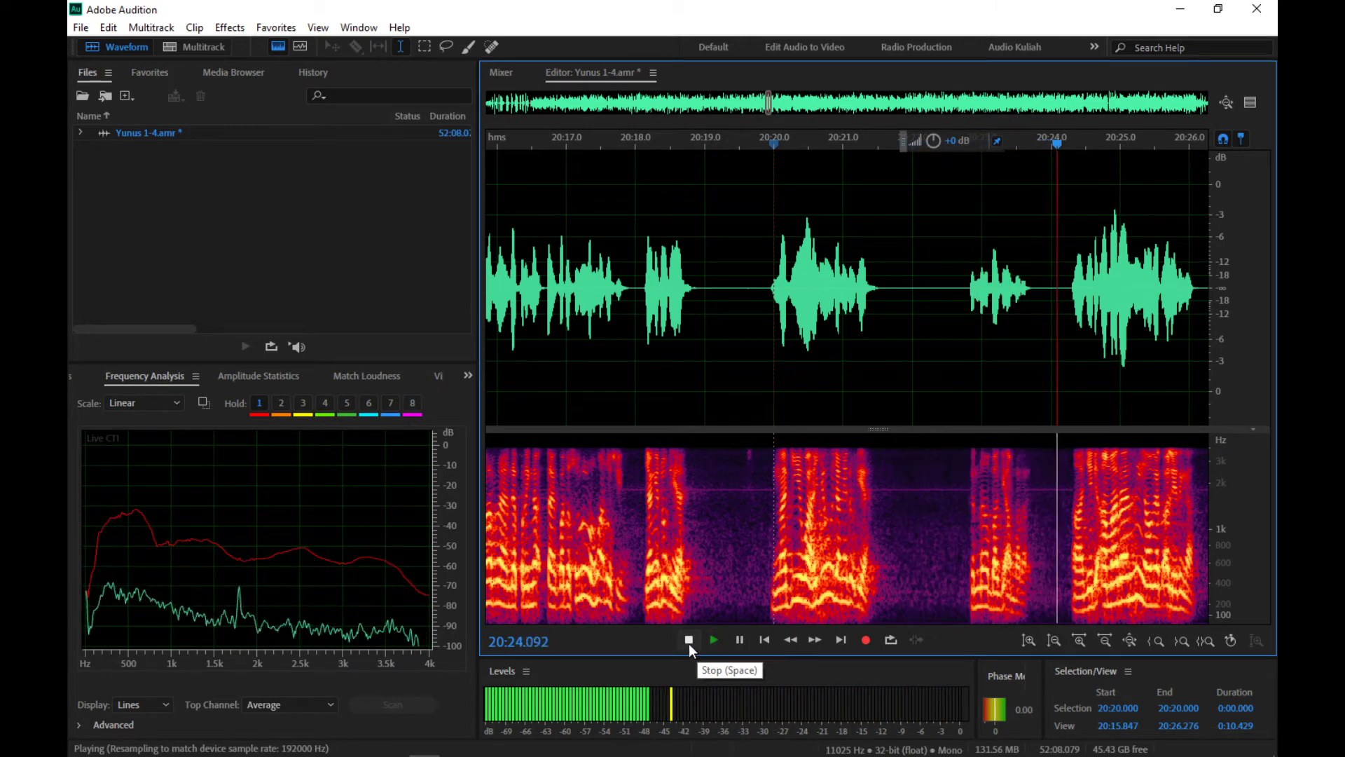
click(688, 640)
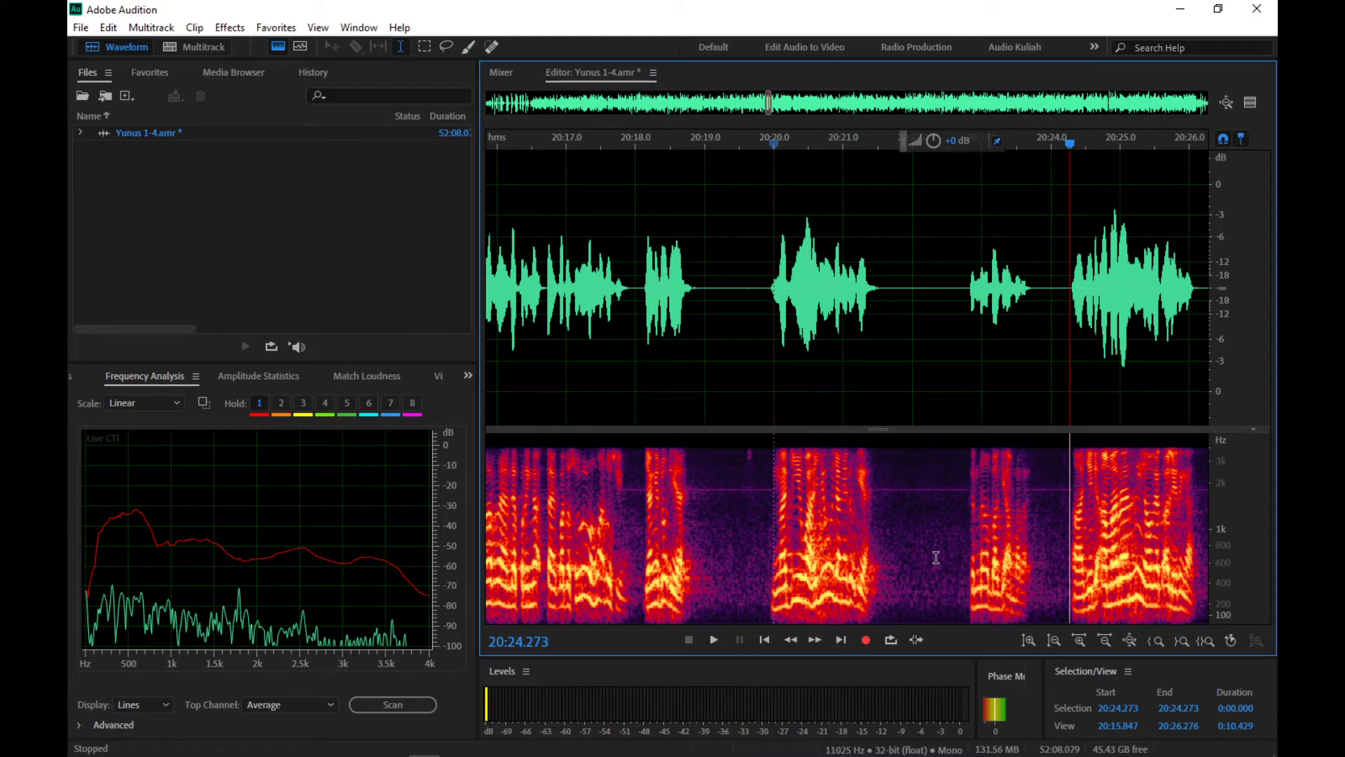
Step: Select the speech pause from 20:21.650 to 20:22.755 and examine its background noise in the spectrogram
drag(888, 490, 965, 497)
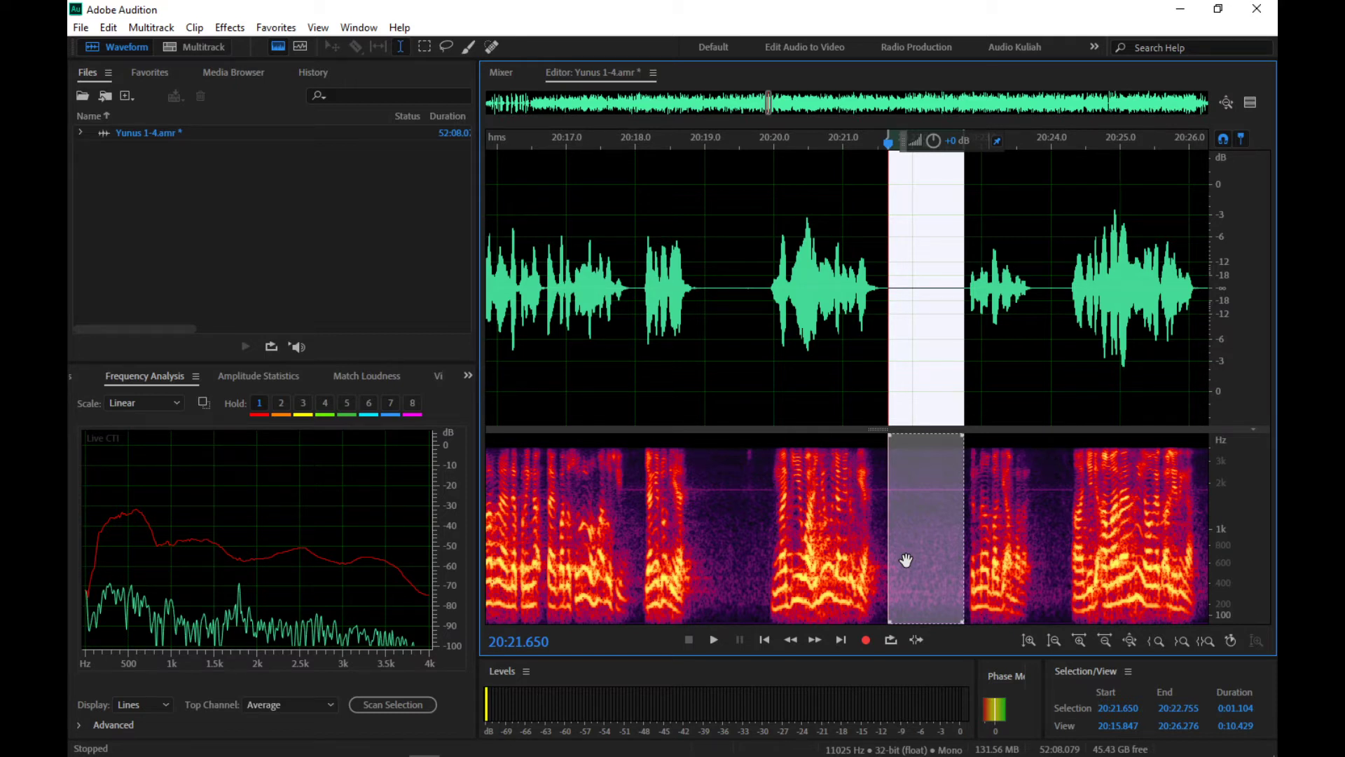
scroll(906, 561, down, 10)
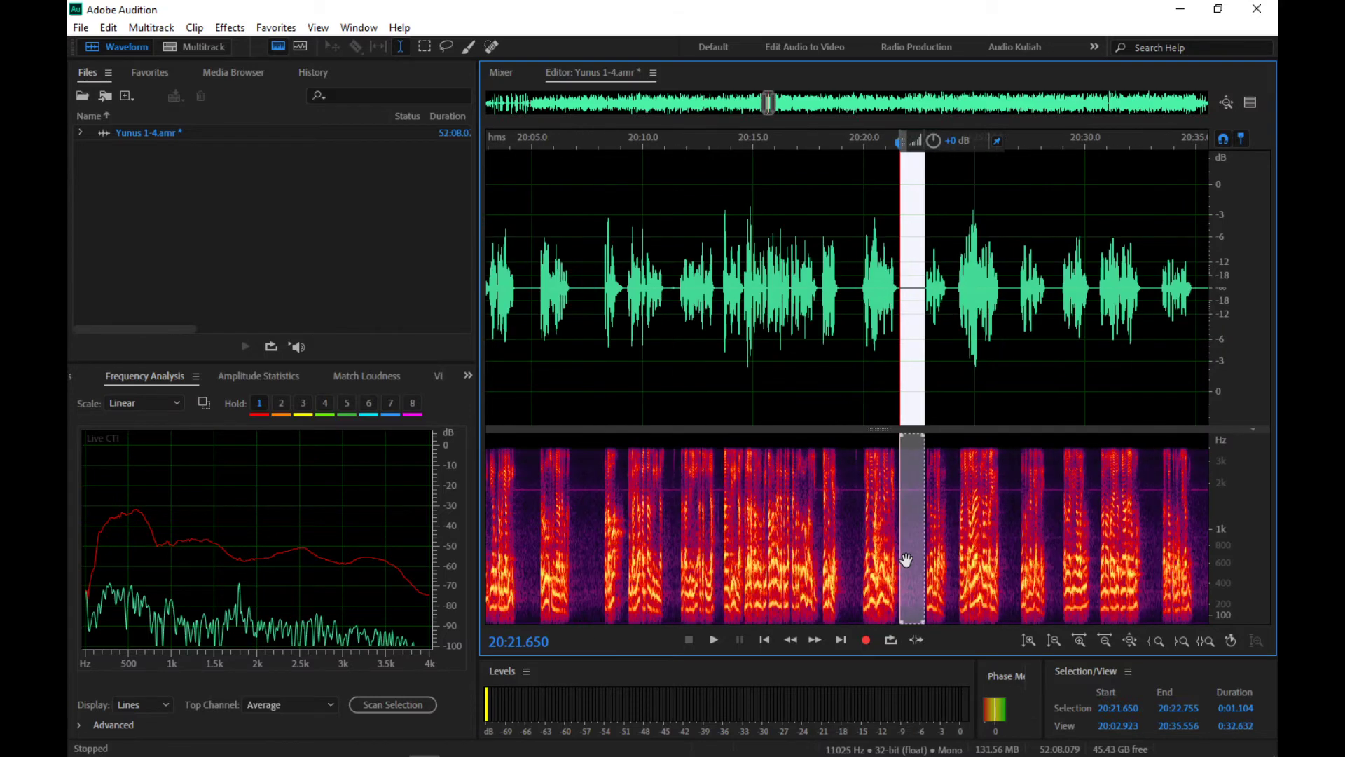
scroll(906, 560, down, 3)
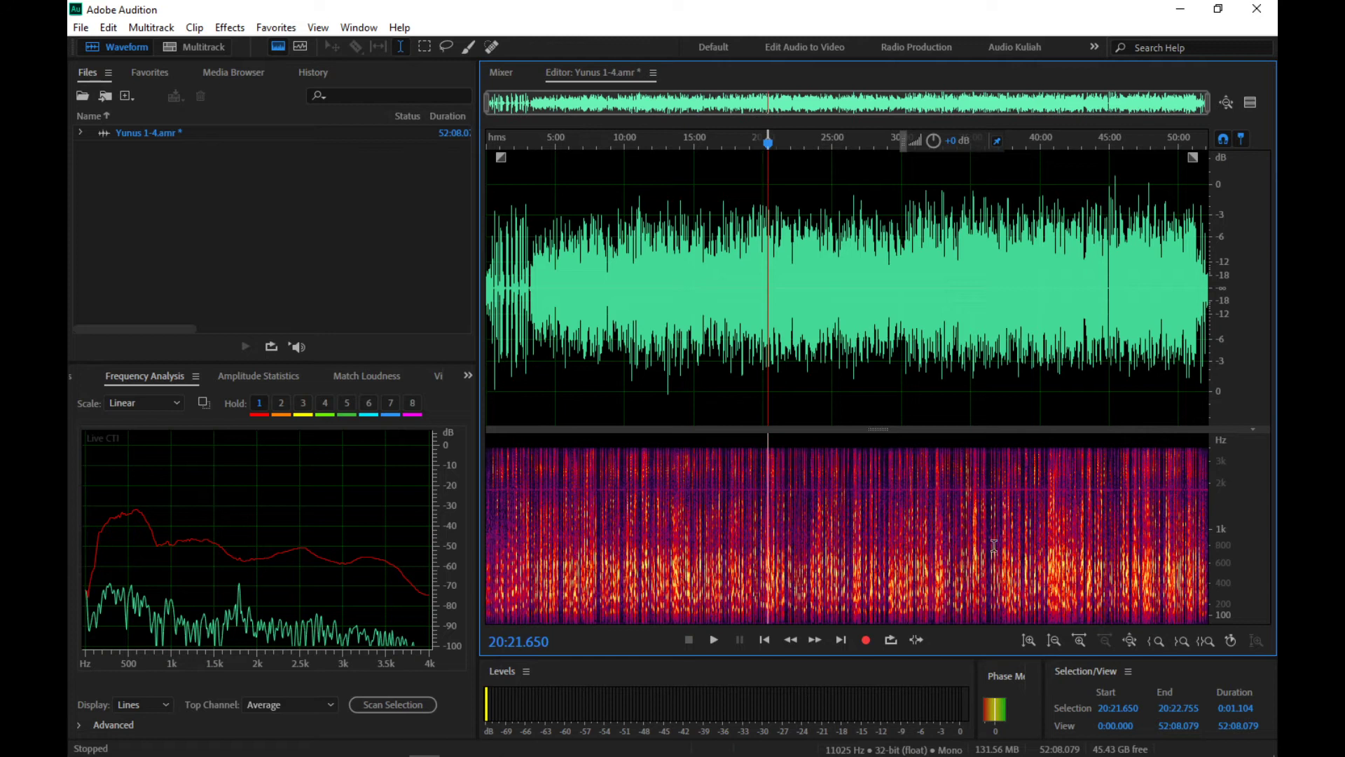
scroll(991, 546, up, 4)
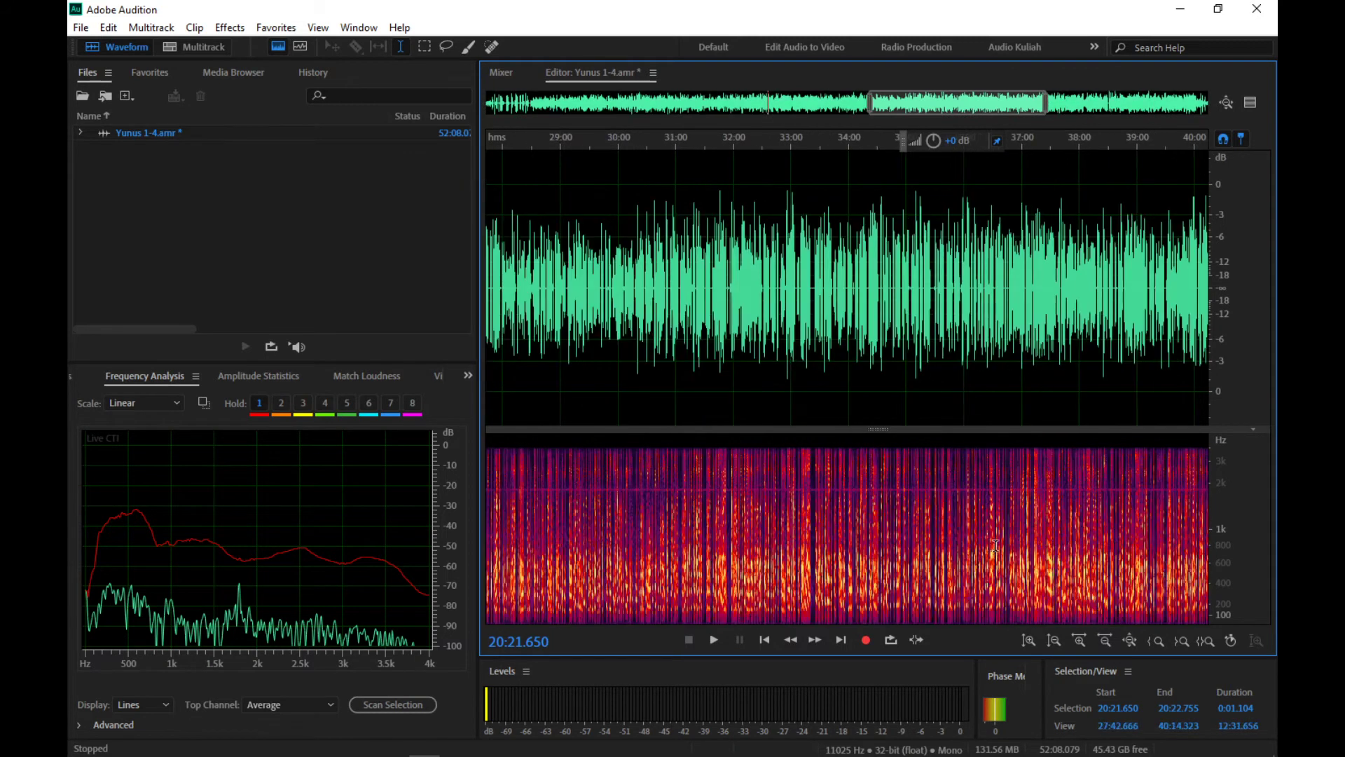
Step: Select the hum line near 1.8 kHz in the spectrogram across the speech pause from about 36:31.3 to 36:33.1
click(1009, 501)
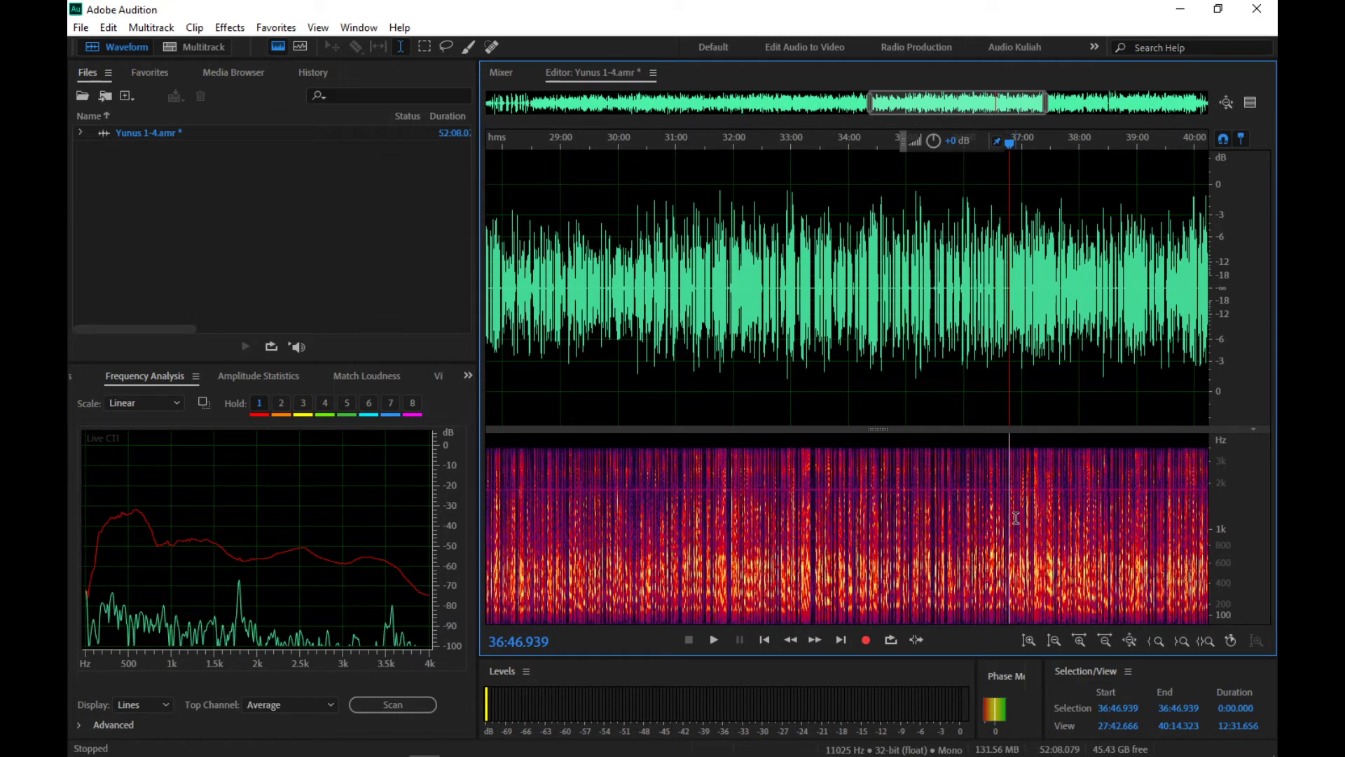
scroll(1013, 518, up, 6)
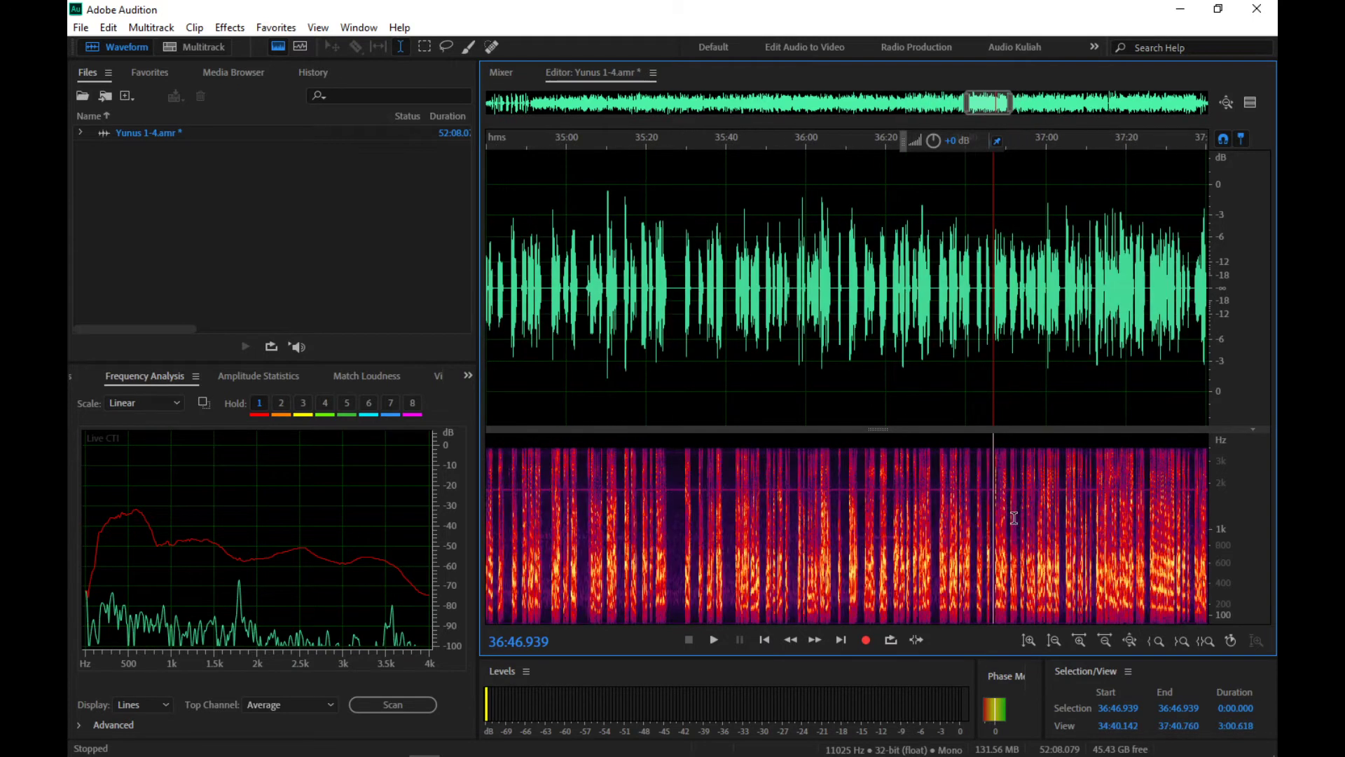
scroll(958, 523, up, 1)
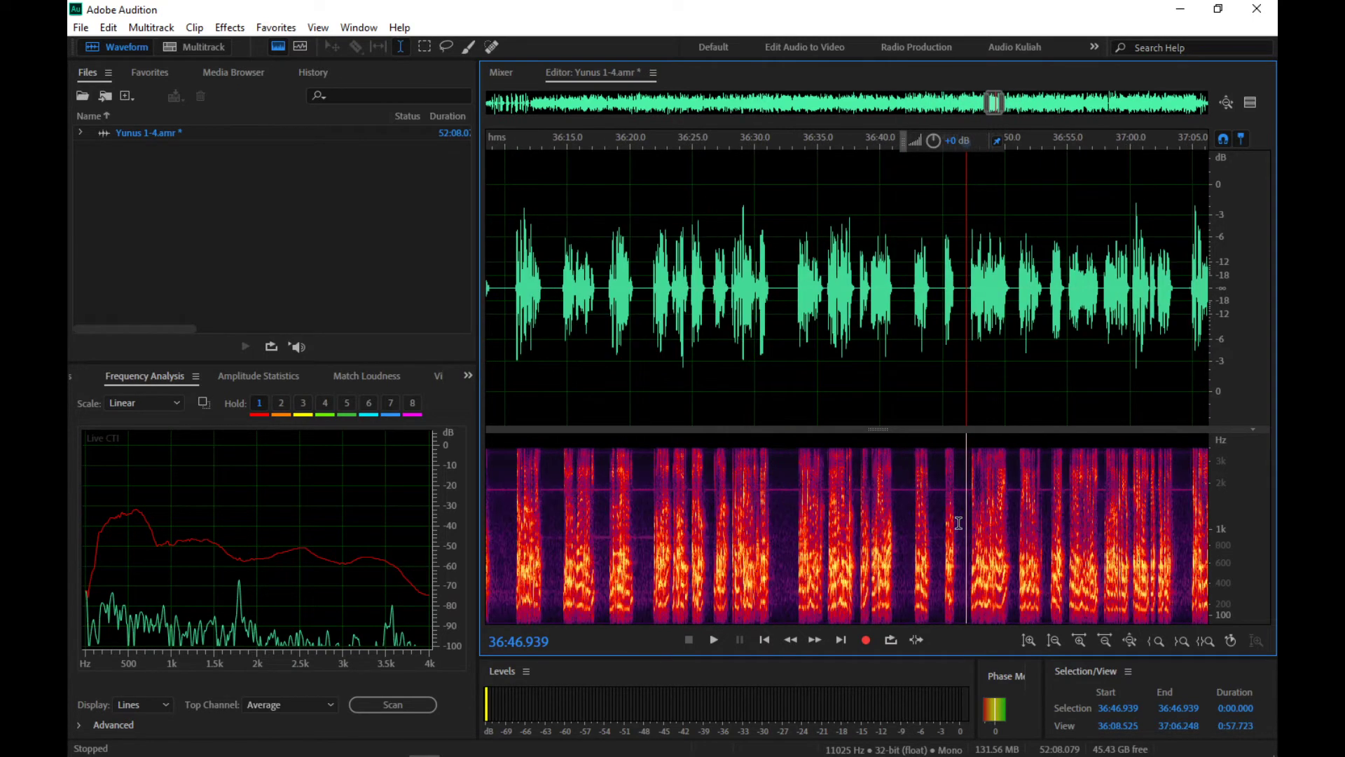
scroll(717, 526, up, 5)
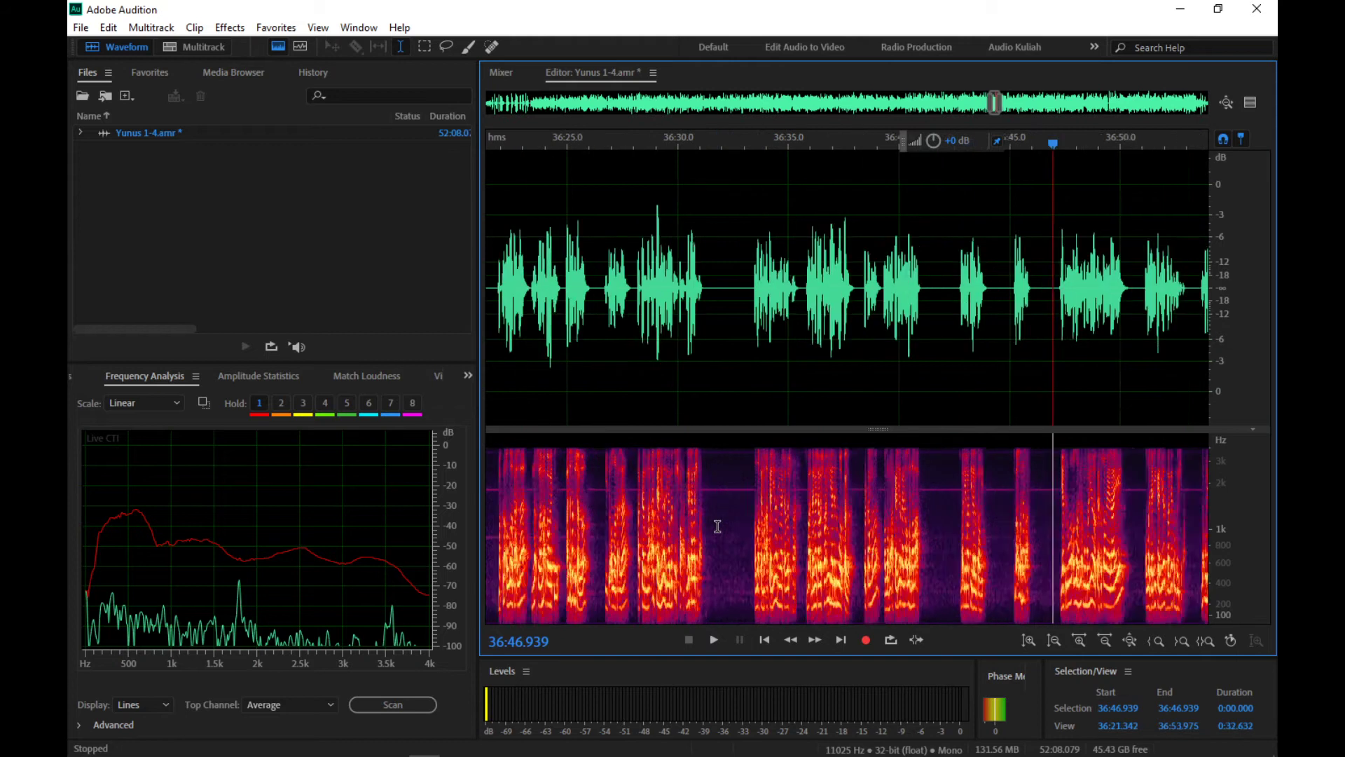
scroll(718, 526, up, 1)
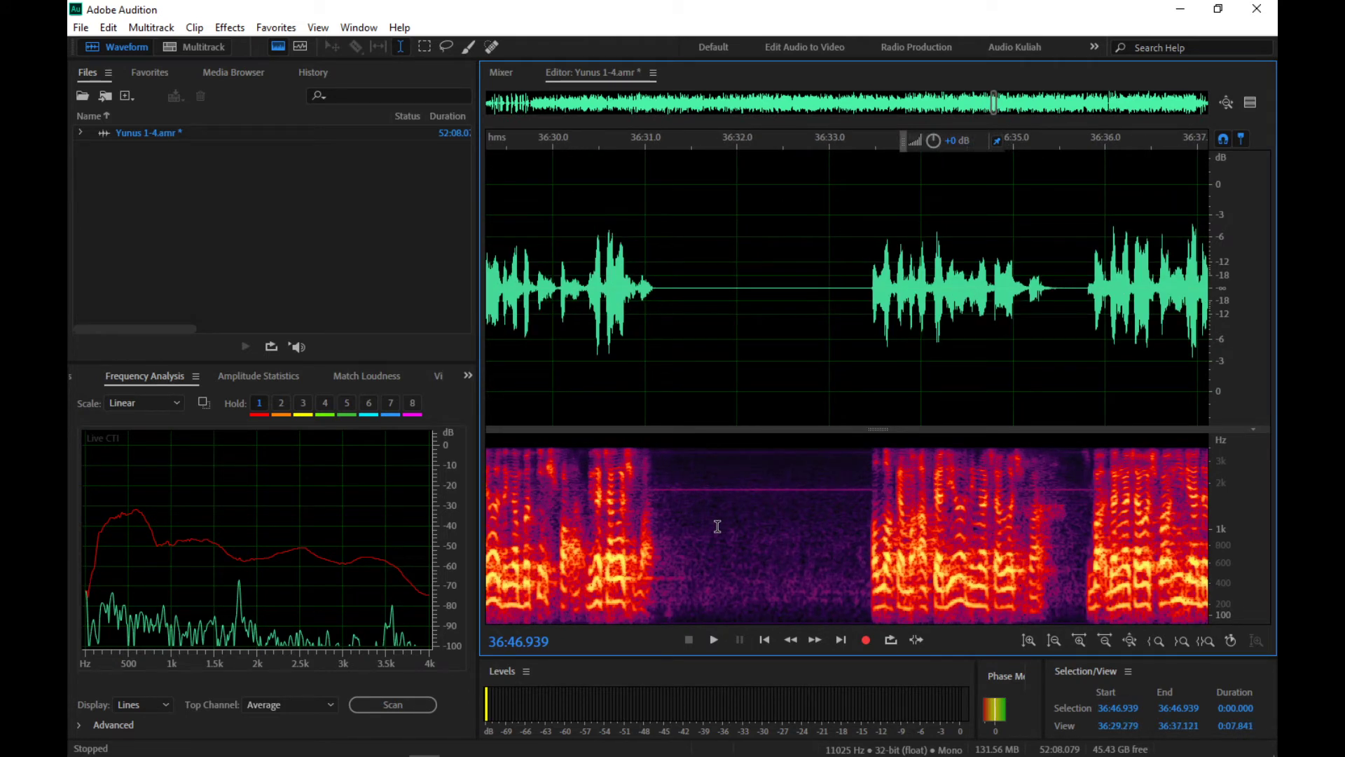
drag(676, 519, 849, 529)
drag(846, 439, 843, 487)
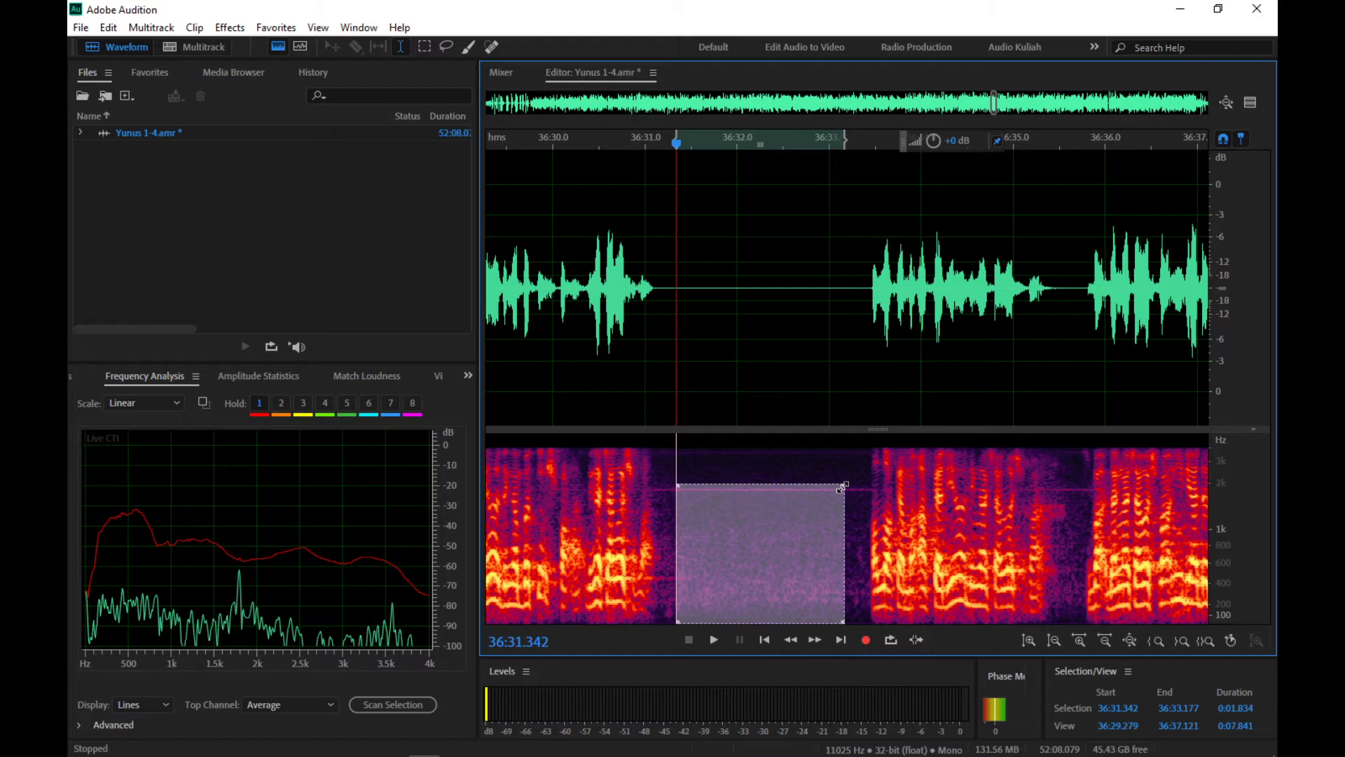
drag(839, 620, 839, 495)
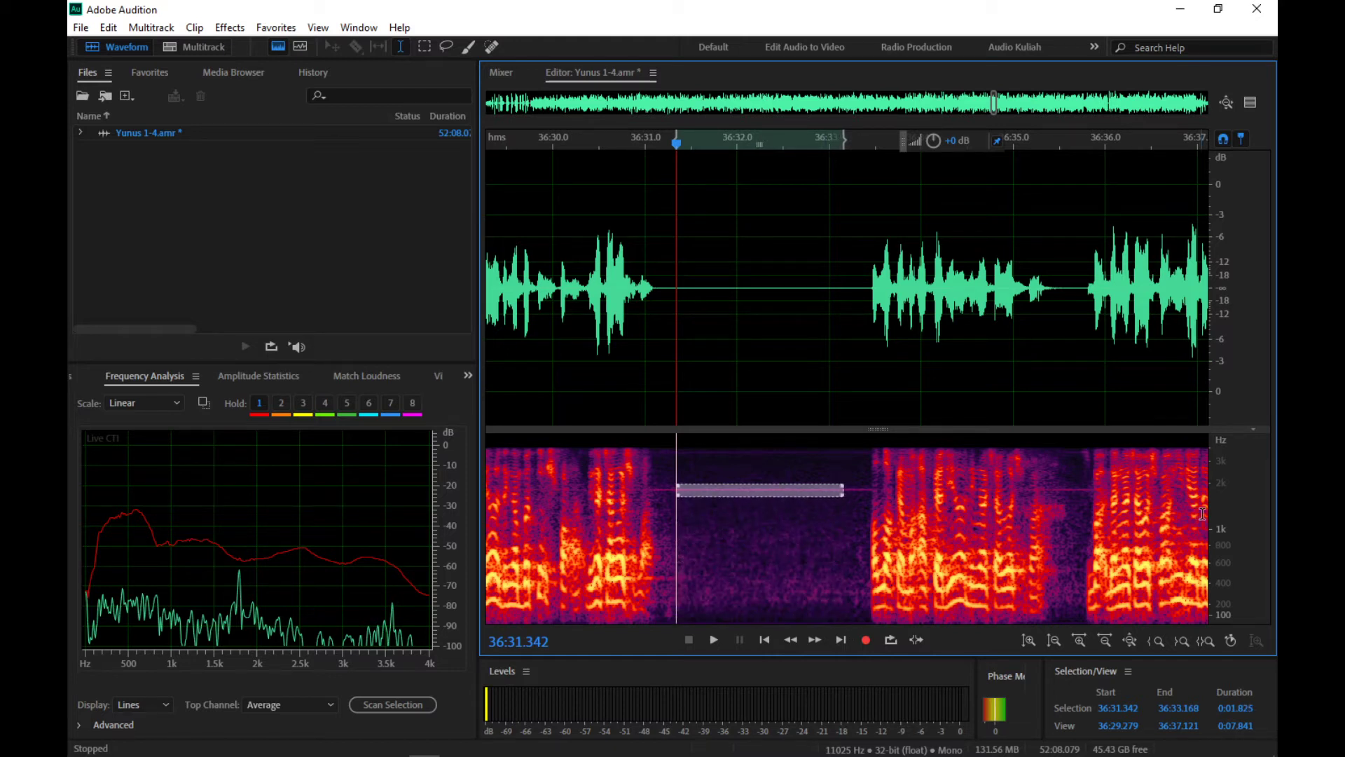
scroll(1223, 503, up, 5)
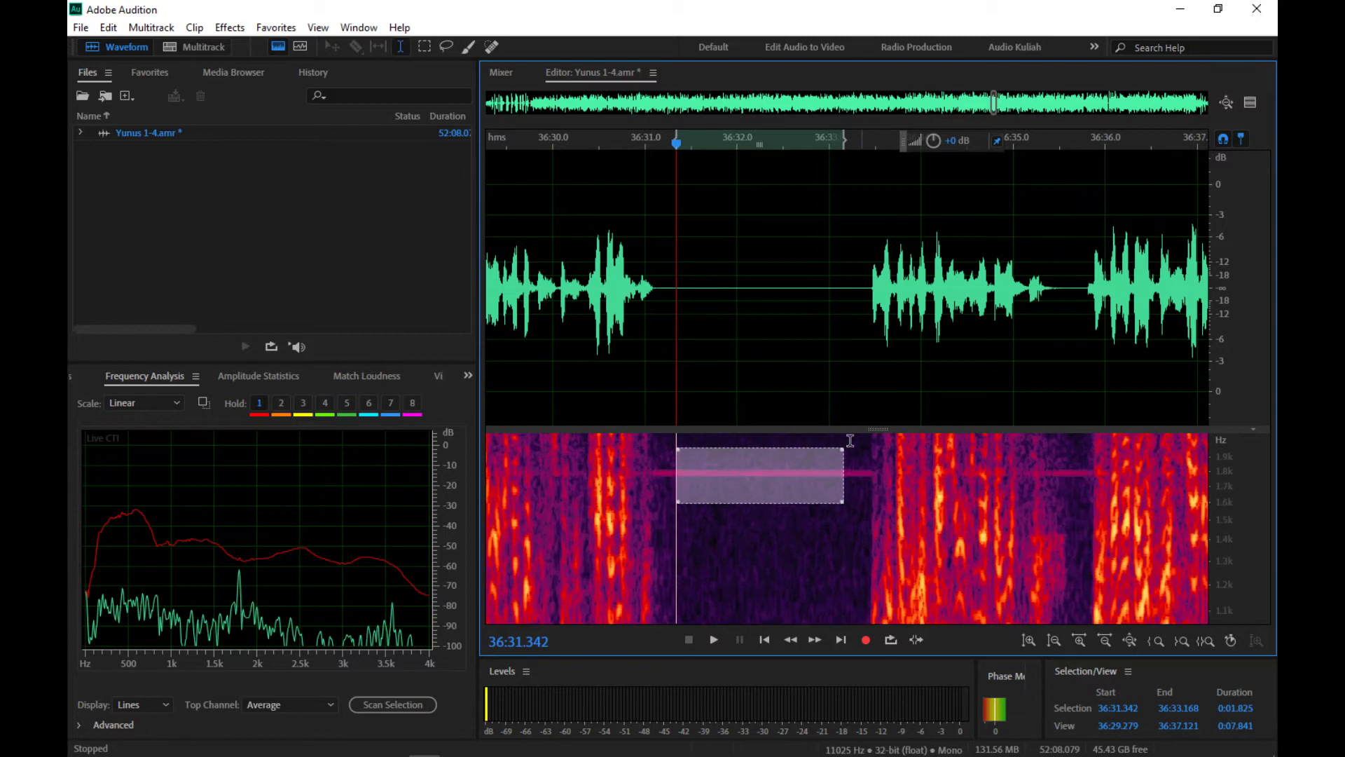
drag(840, 452, 836, 480)
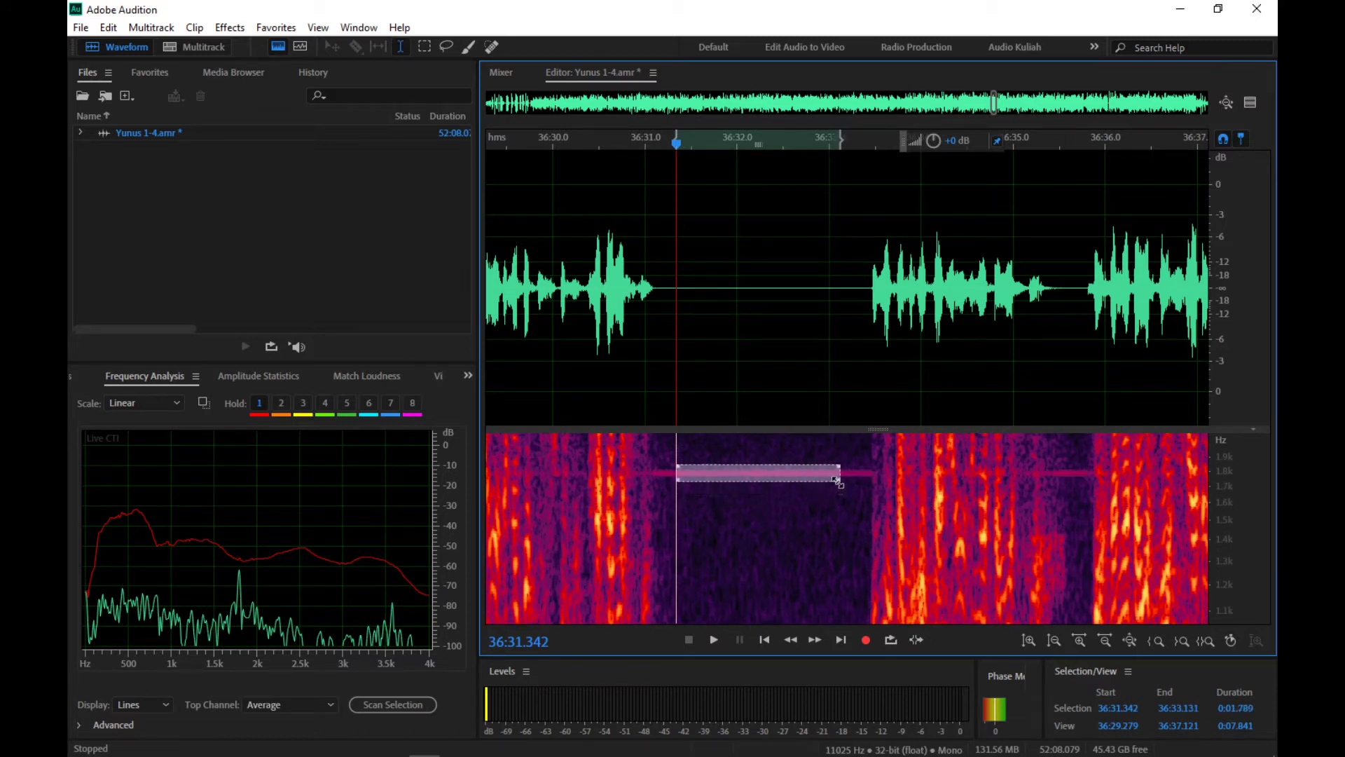
Step: Play the selected hum band, capture it as the noise print, and clear the selection
click(714, 640)
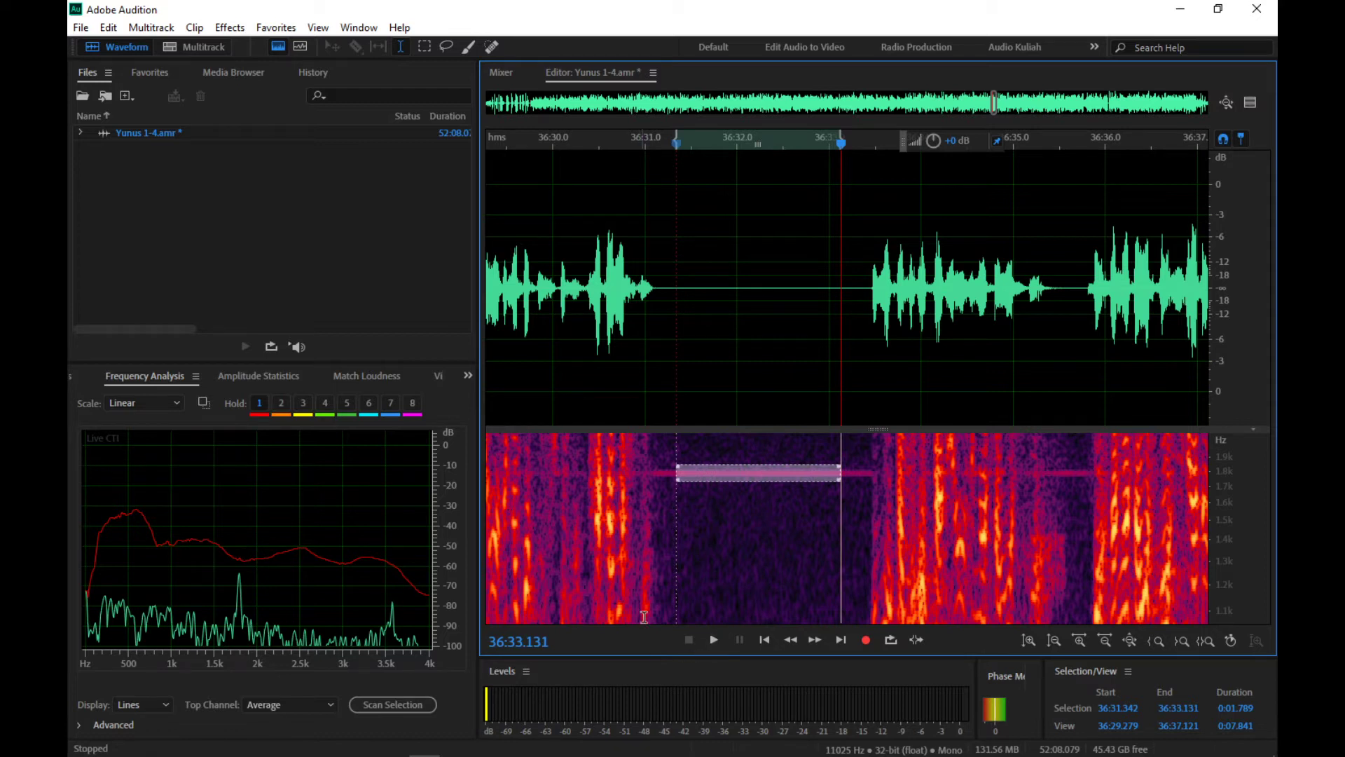
right_click(748, 475)
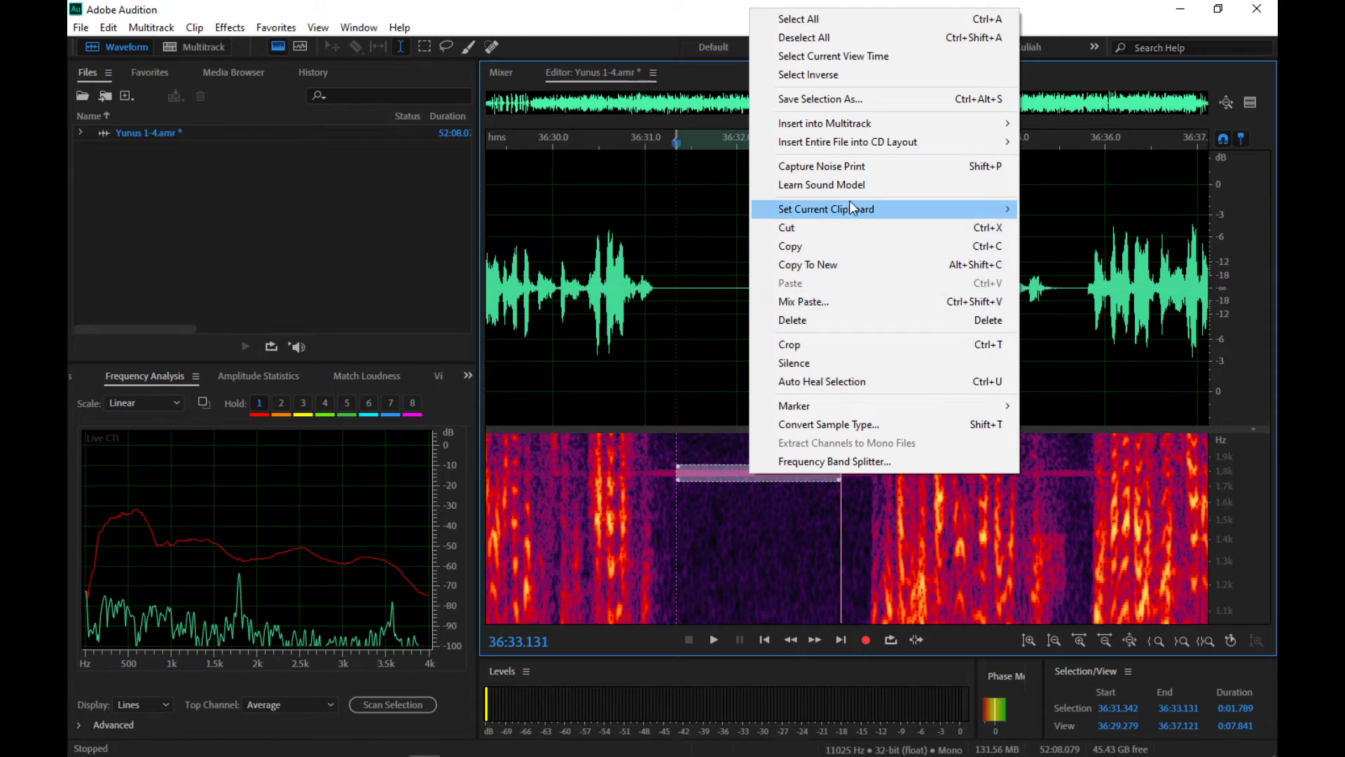
click(862, 168)
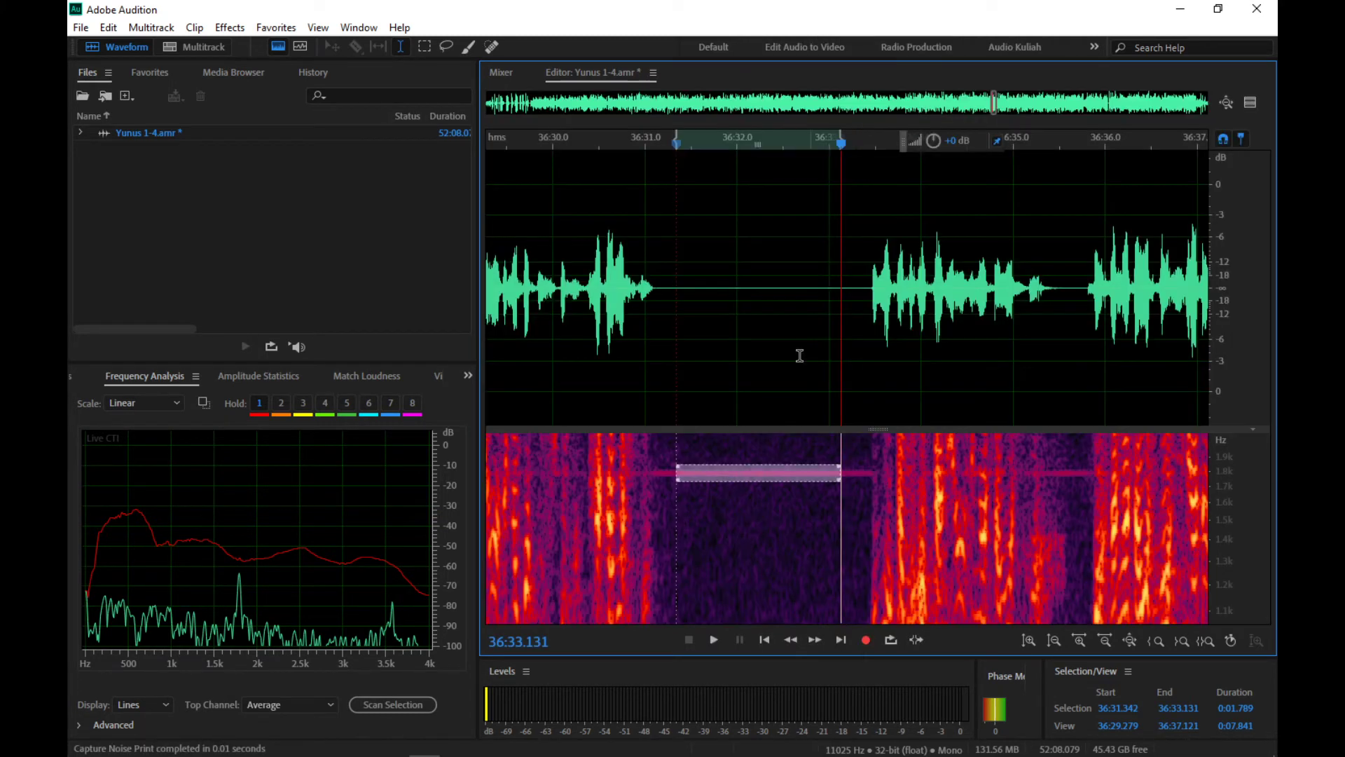
click(759, 507)
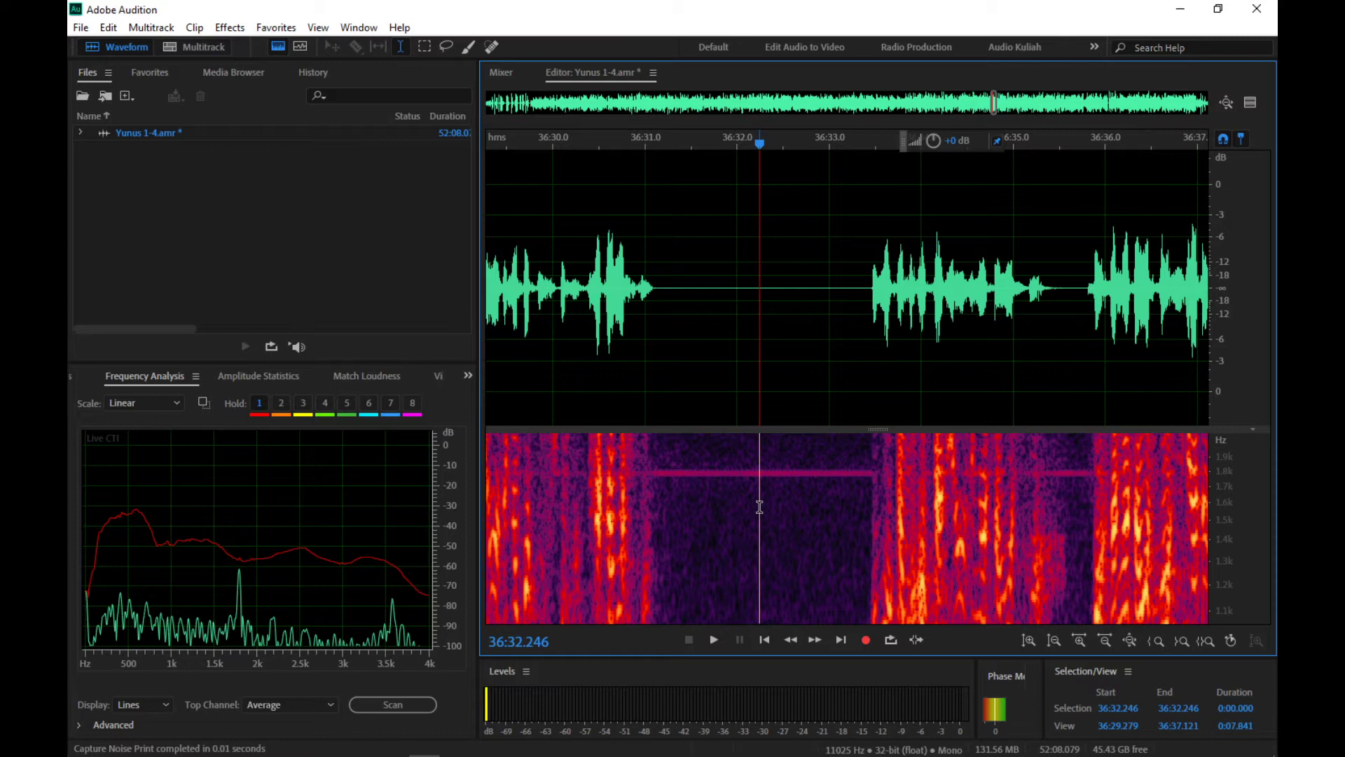
scroll(761, 504, down, 1)
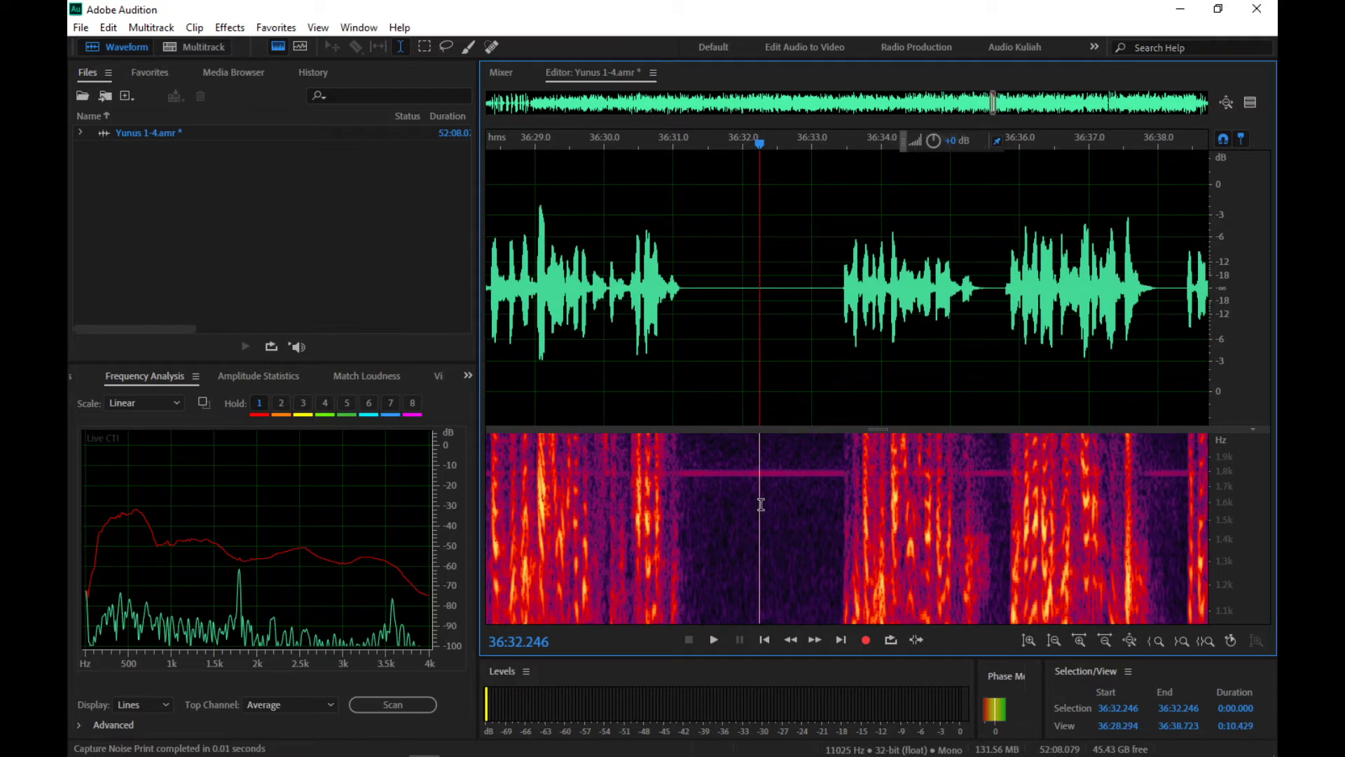
right_click(753, 473)
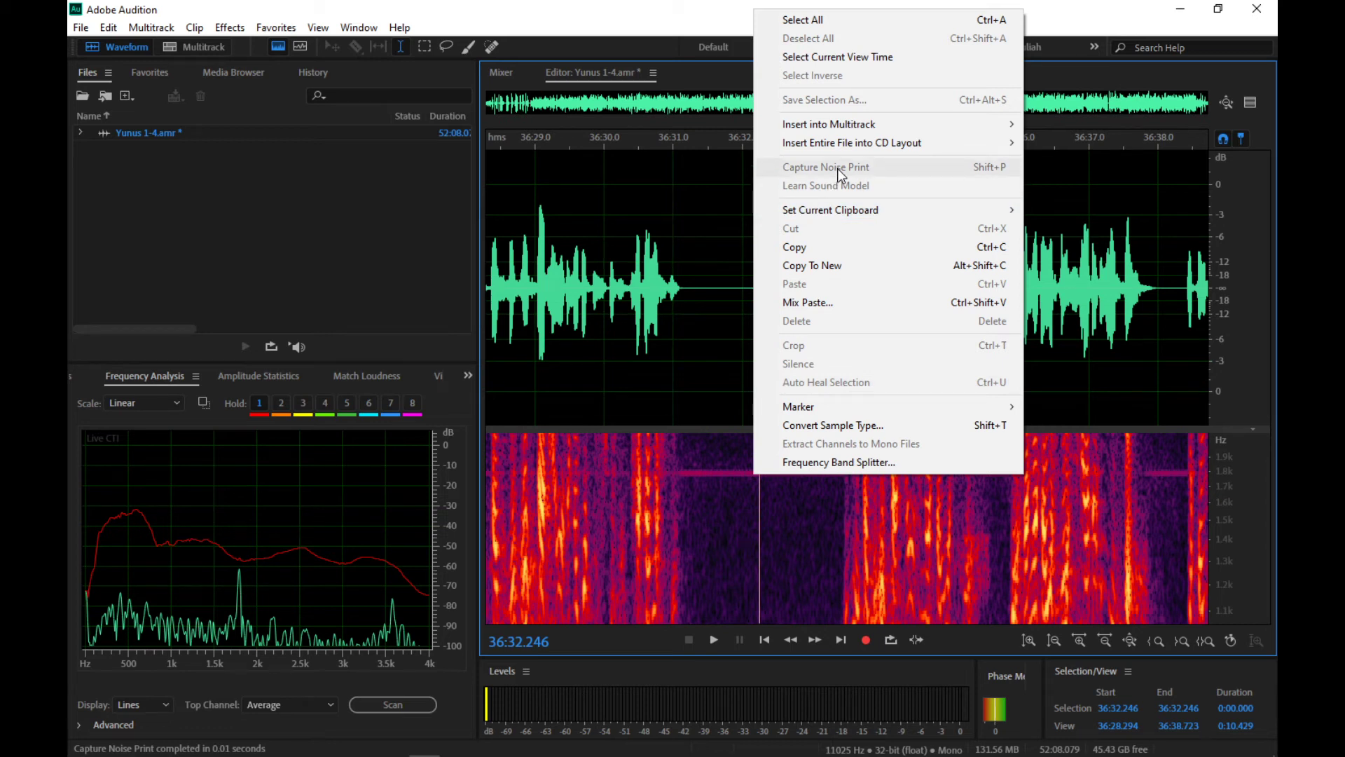
click(692, 530)
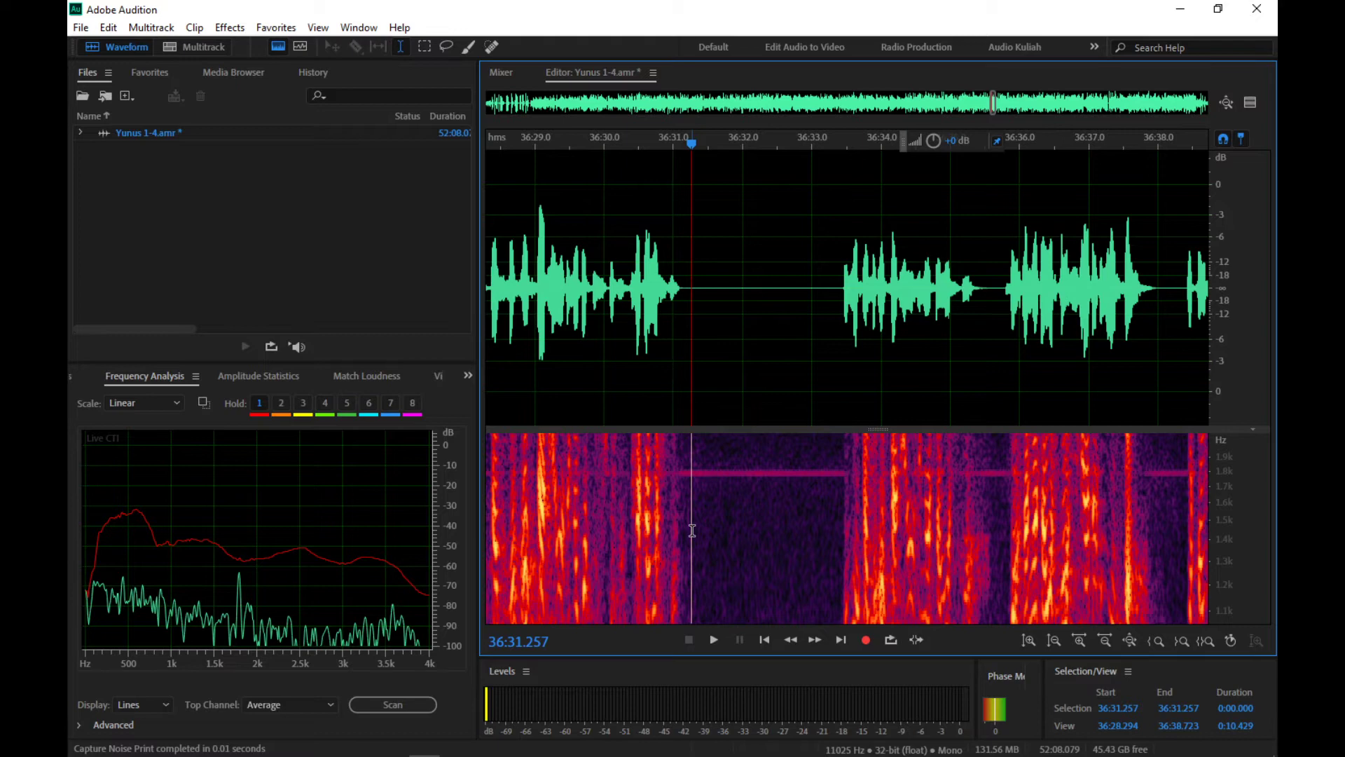
Step: Open the Noise Reduction process with the captured noise print and preview it on the recording from 36:31
scroll(692, 531, down, 2)
scroll(692, 530, down, 10)
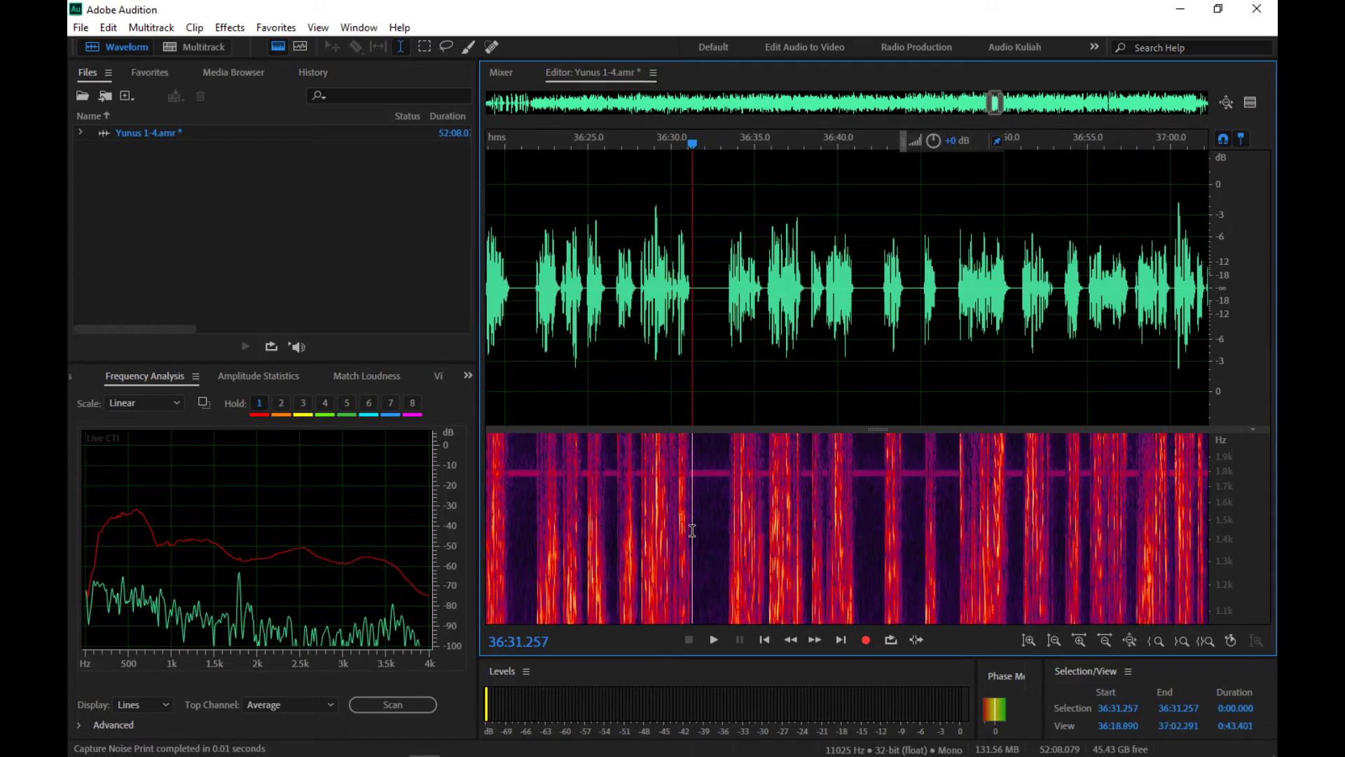
scroll(692, 530, down, 8)
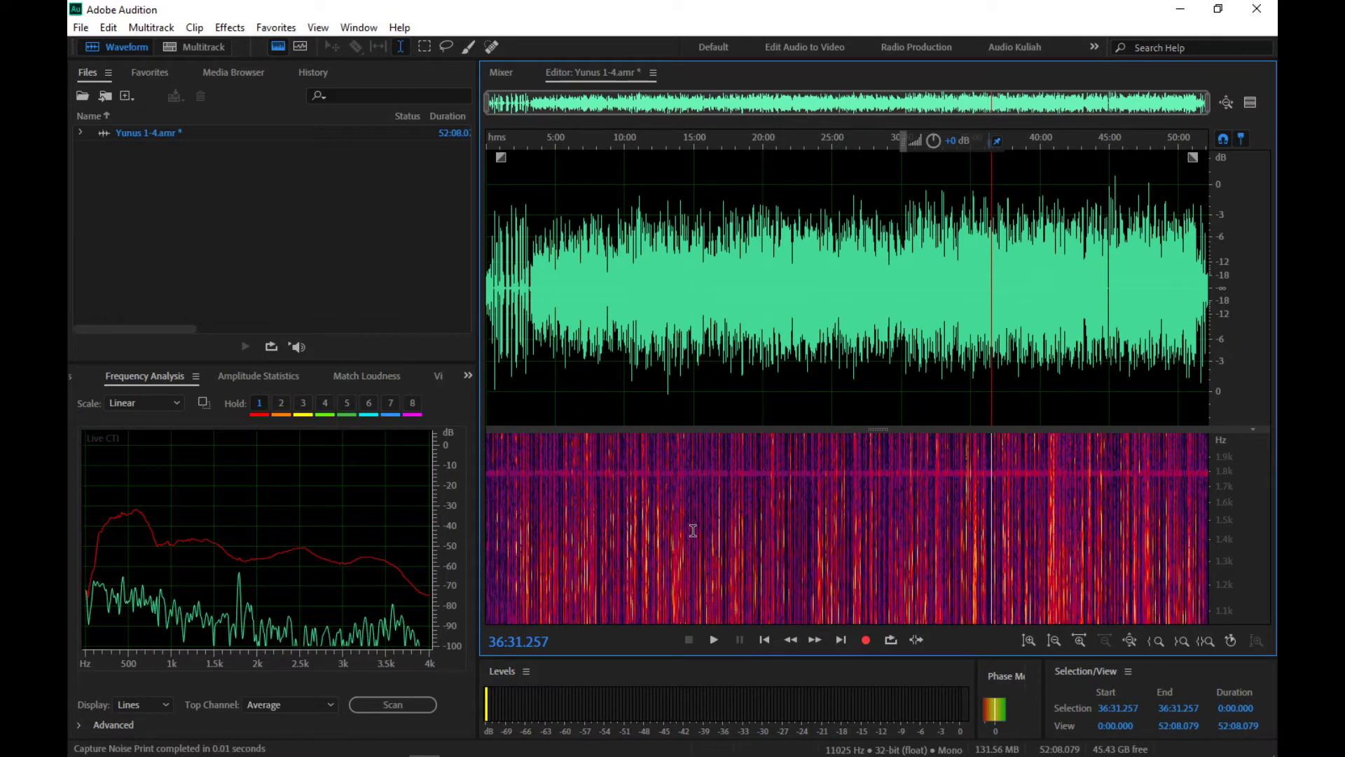
click(229, 30)
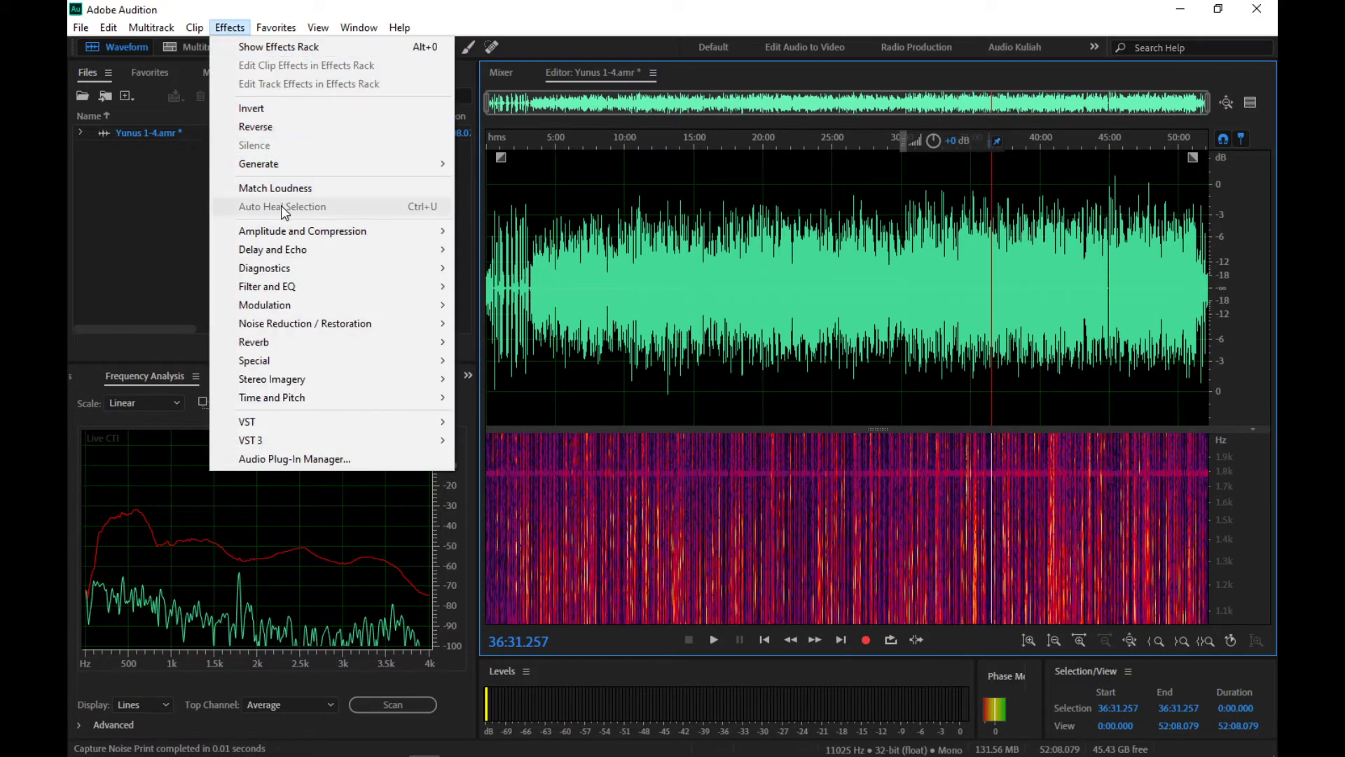
mouse_move(298, 326)
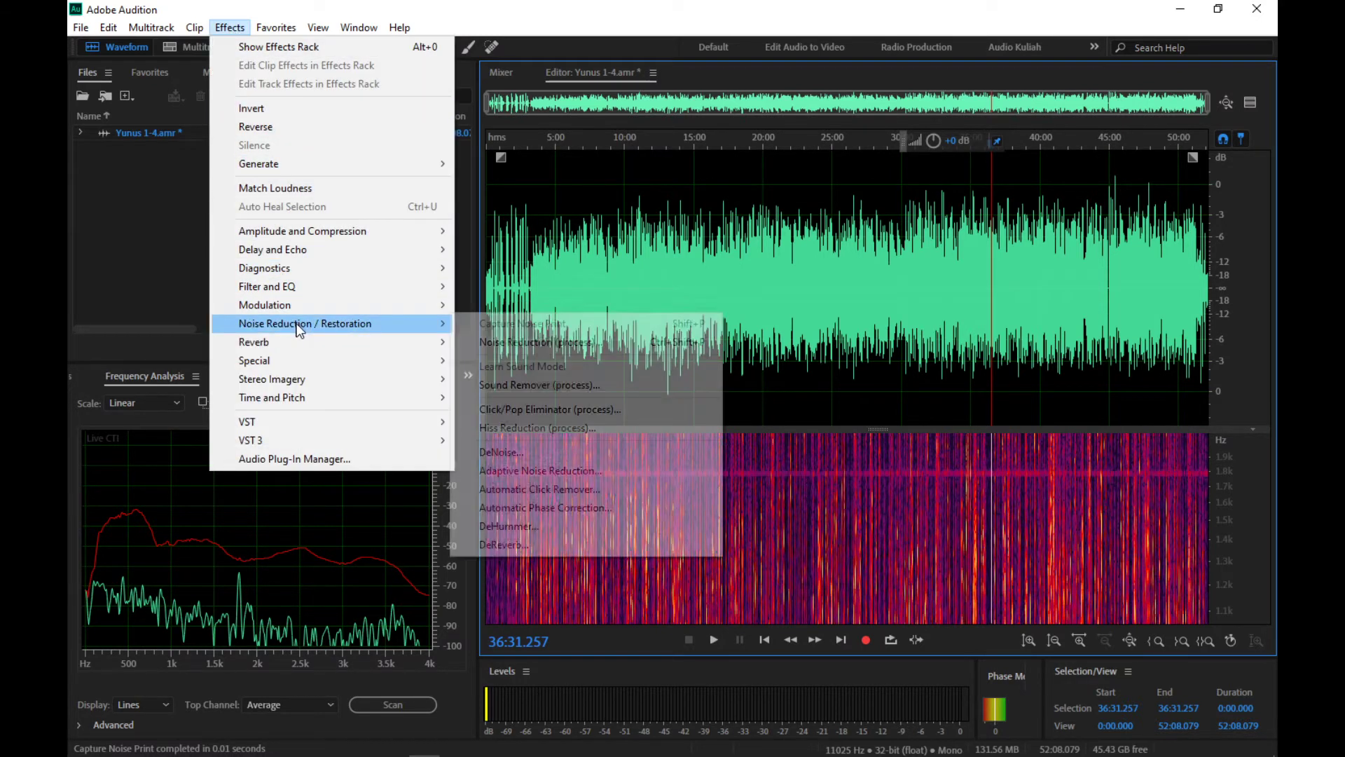
click(495, 341)
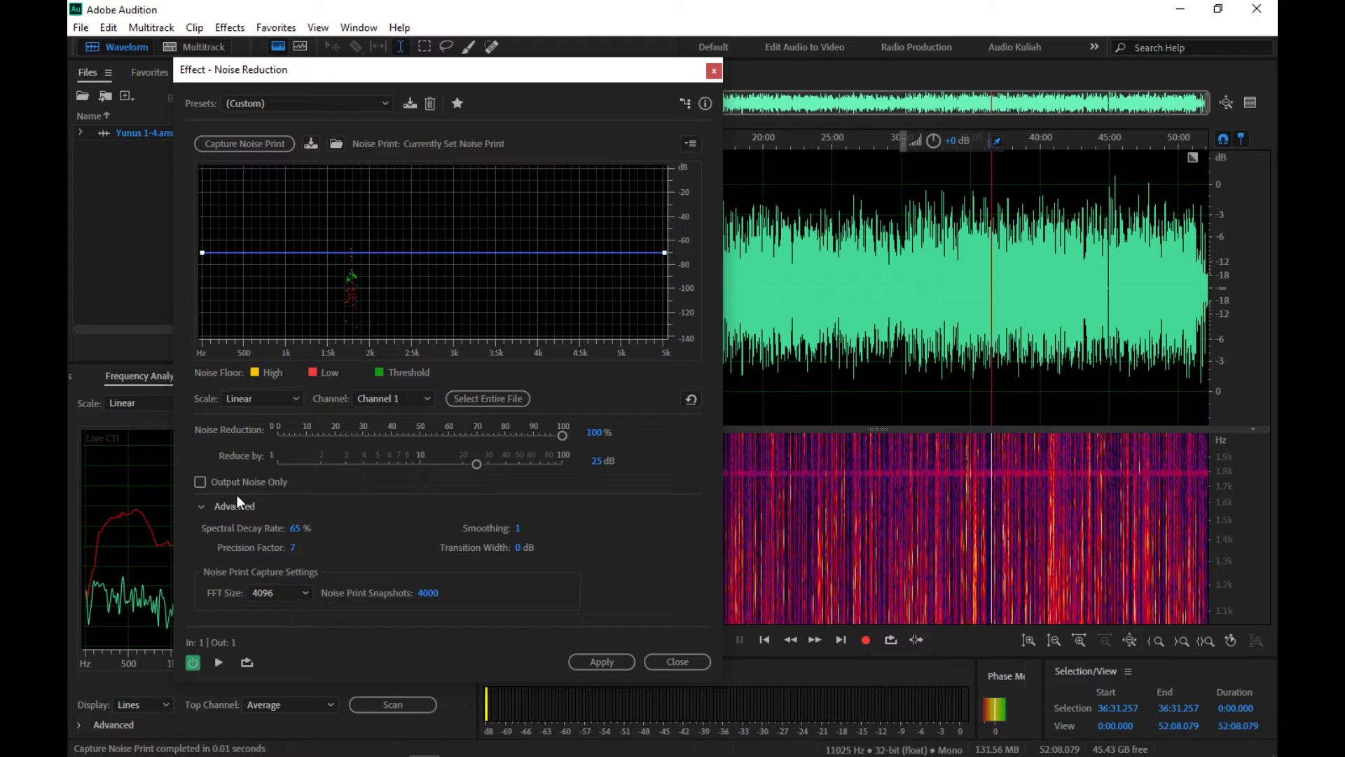
click(219, 663)
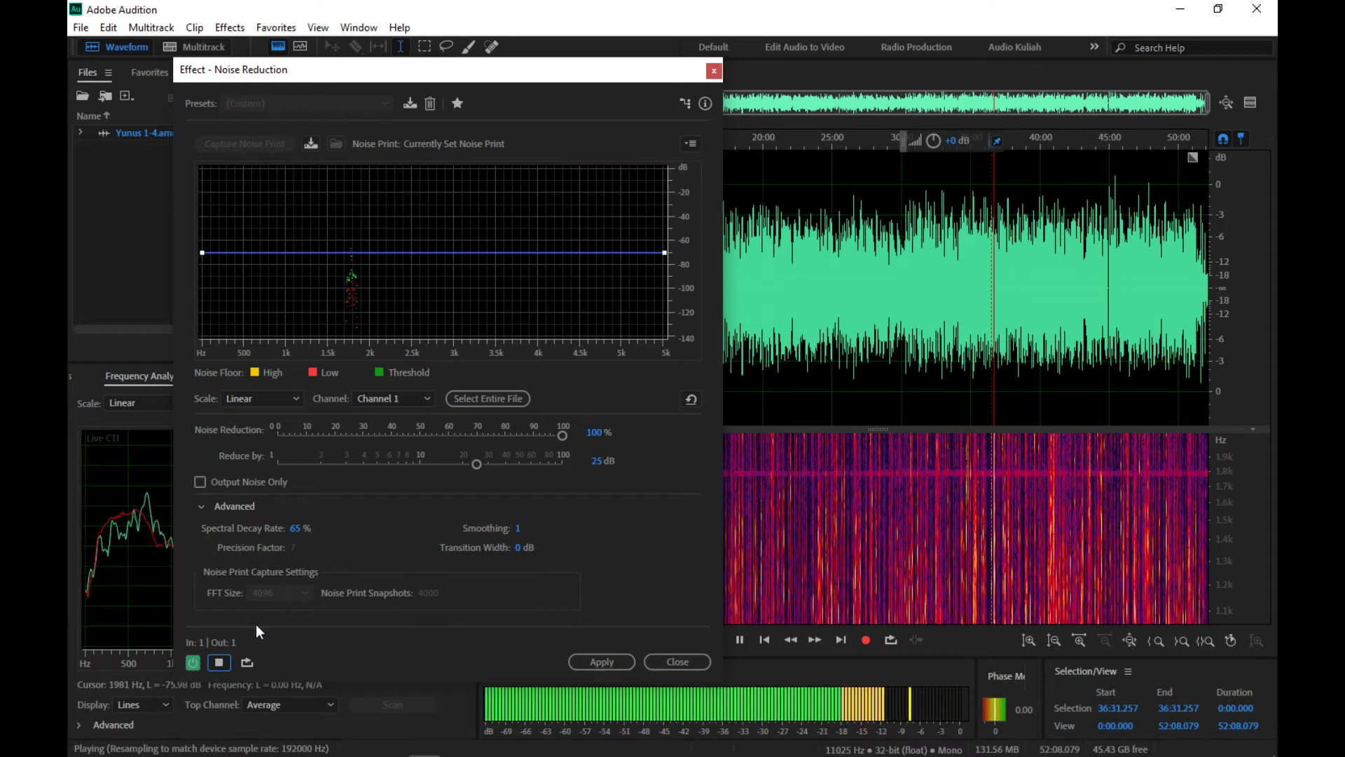
Step: Undo the cut of the entire recording and place the playhead at about 7:50
key(ctrl+x)
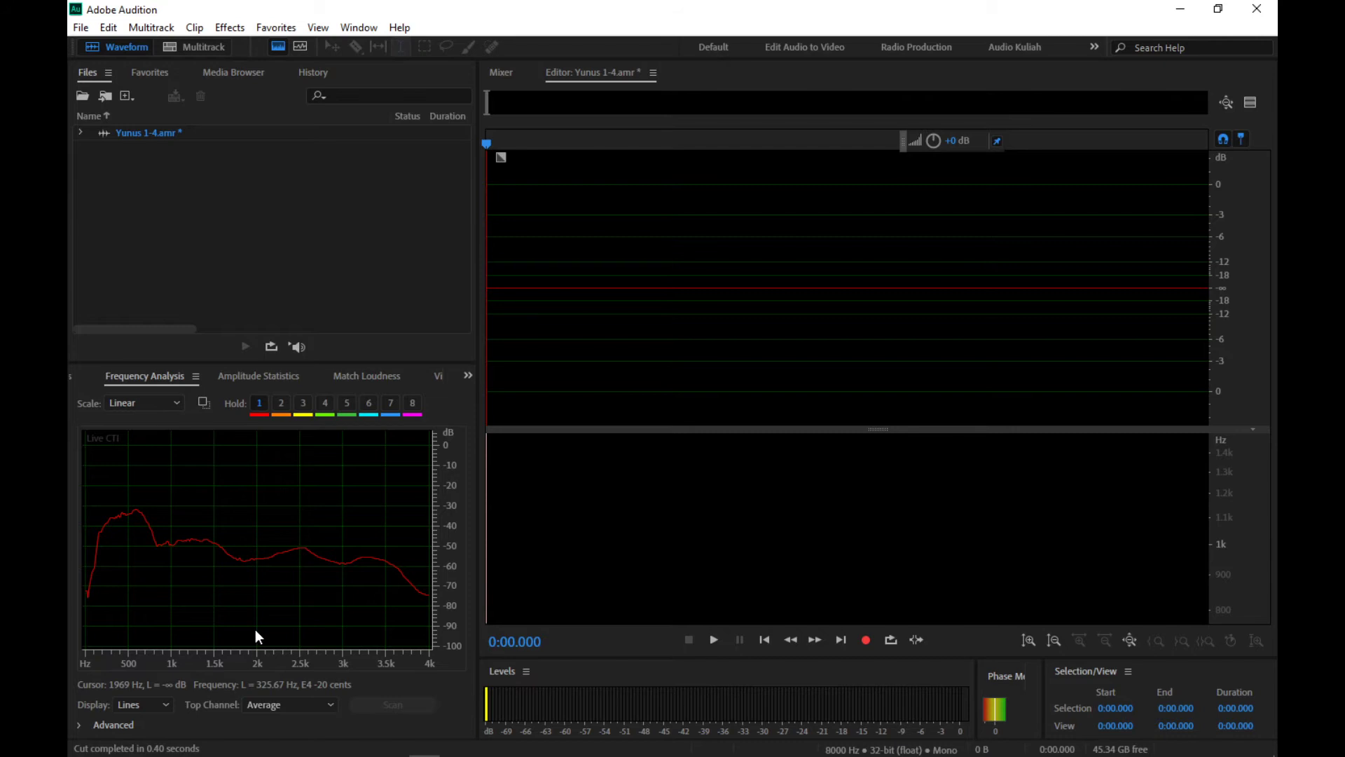
key(ctrl+z)
click(594, 364)
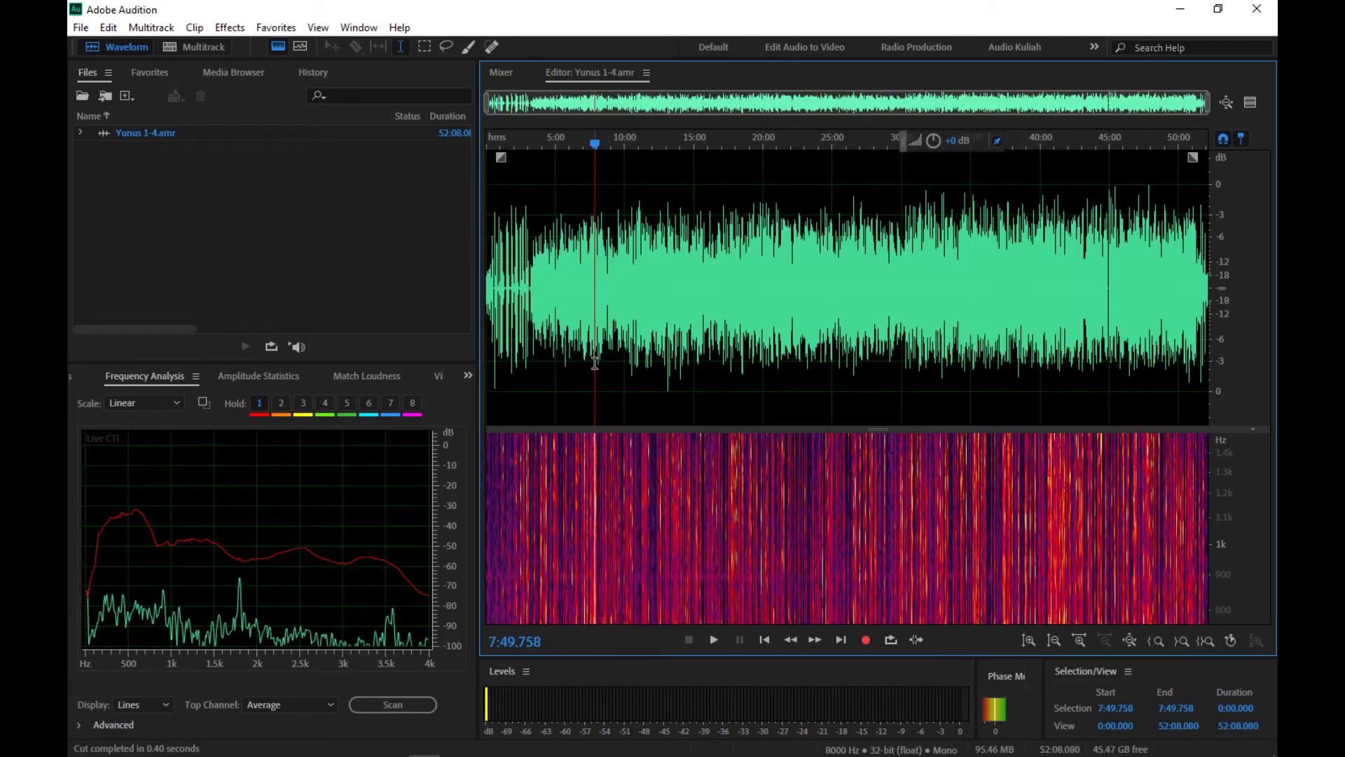
Step: Switch to OBS Studio, unmute Desktop Audio, mute and re-enable Audio Input Capture, and return to Adobe Audition
click(454, 745)
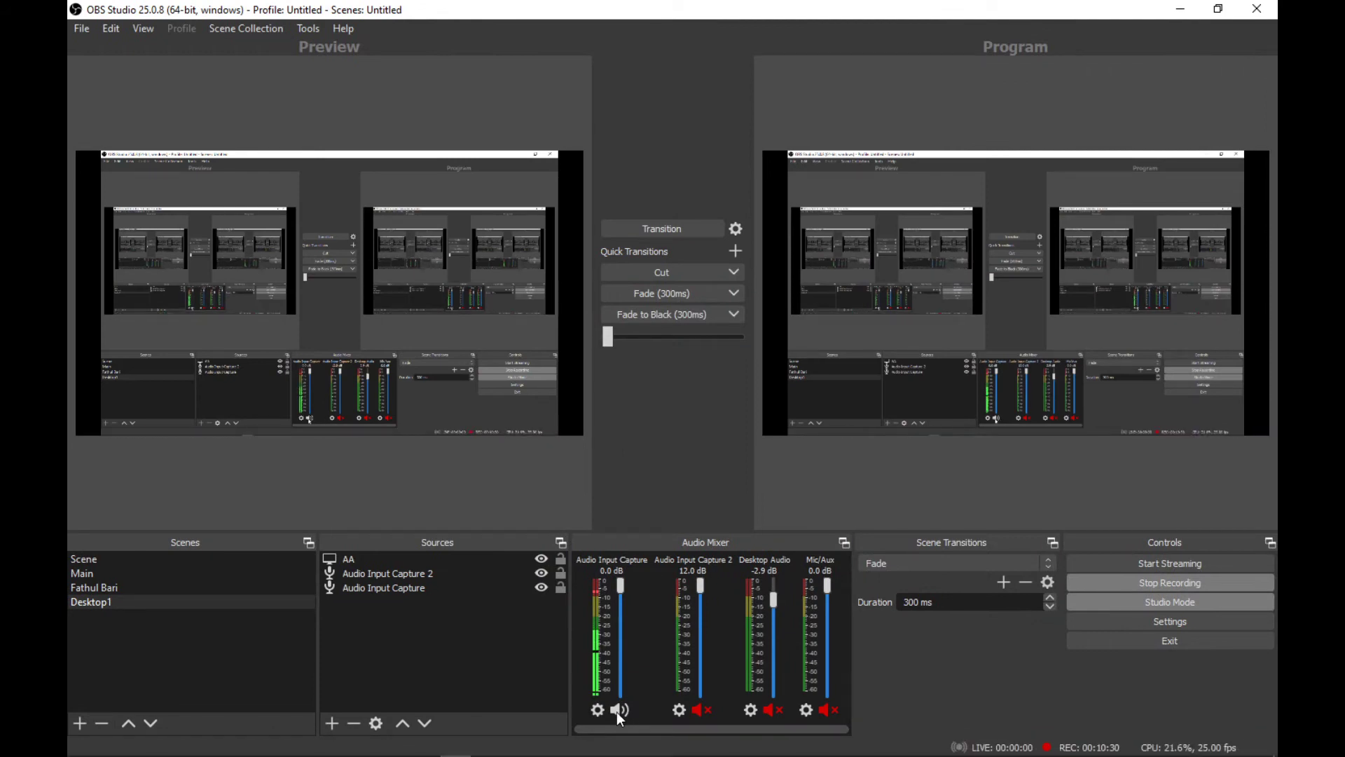
click(617, 709)
click(772, 710)
mouse_move(615, 752)
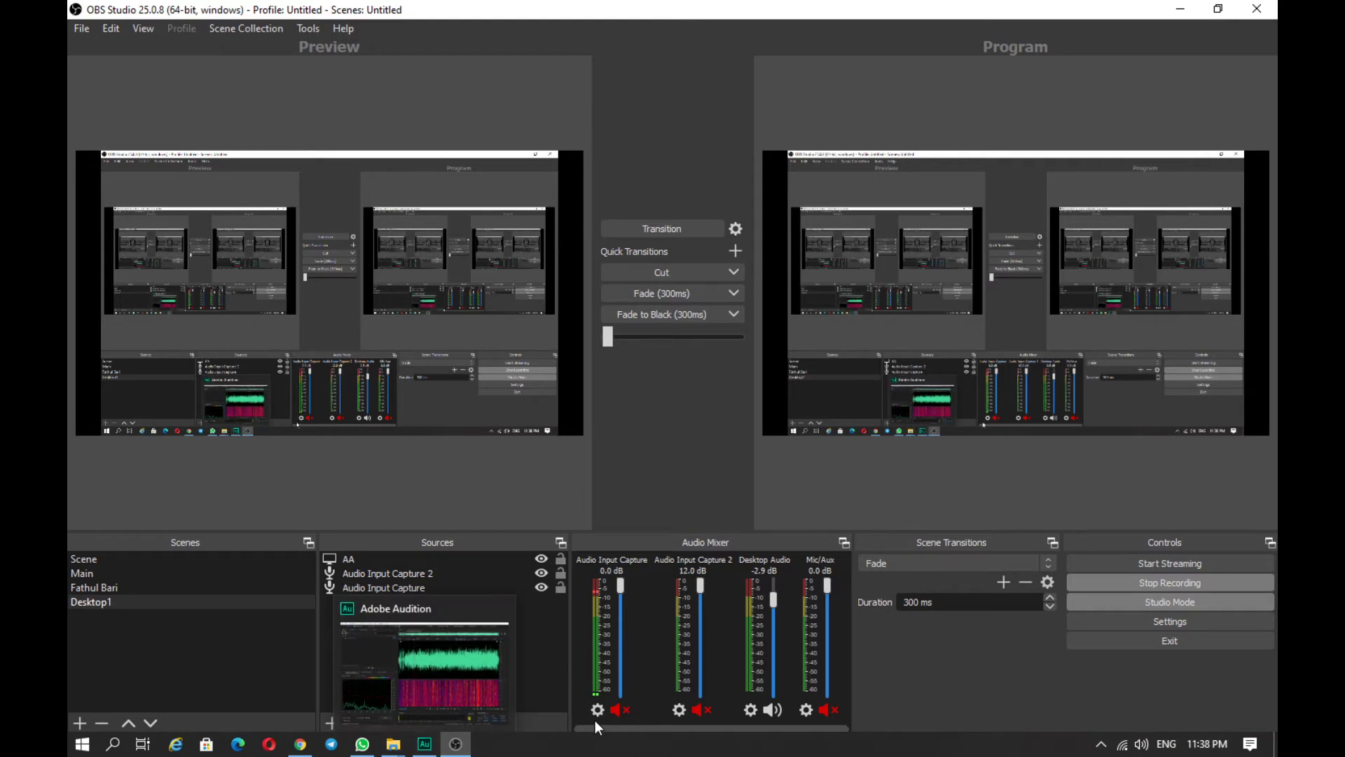
click(611, 708)
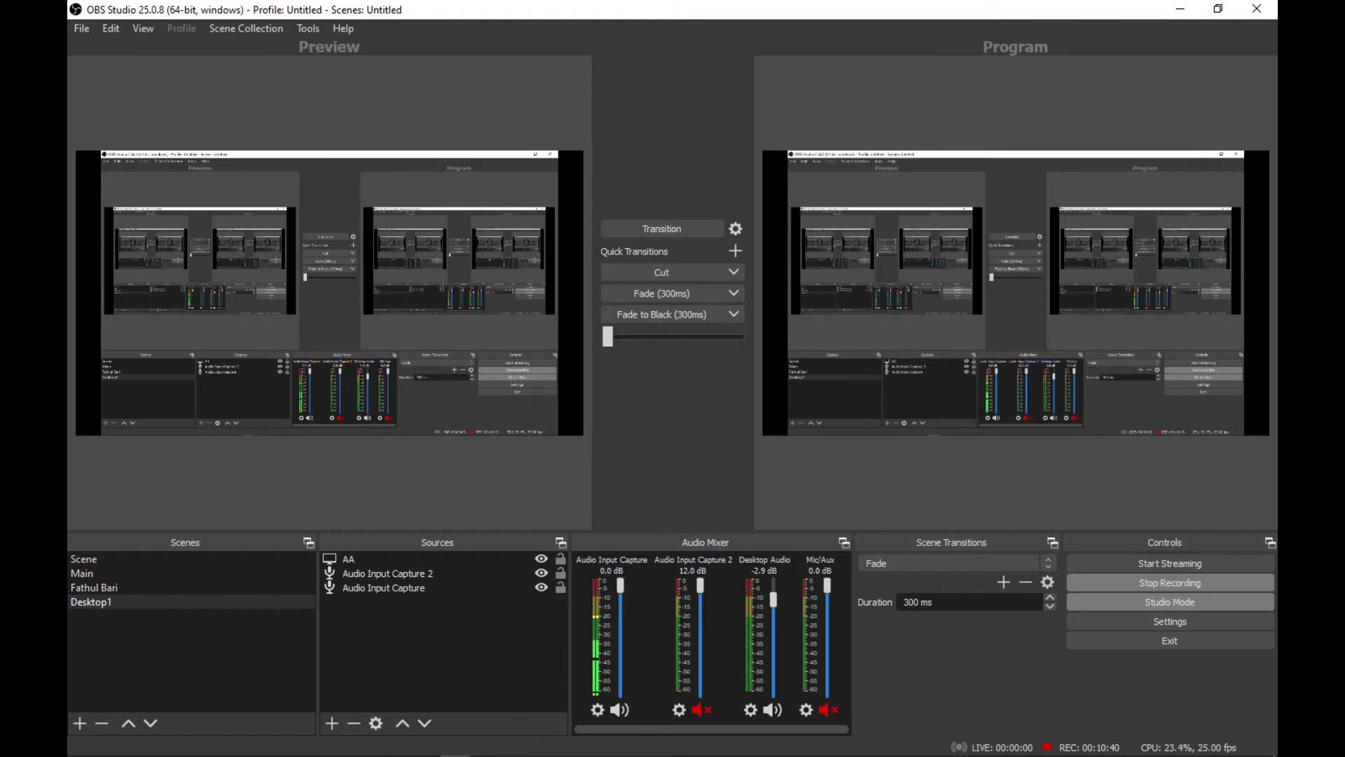
mouse_move(464, 754)
click(425, 744)
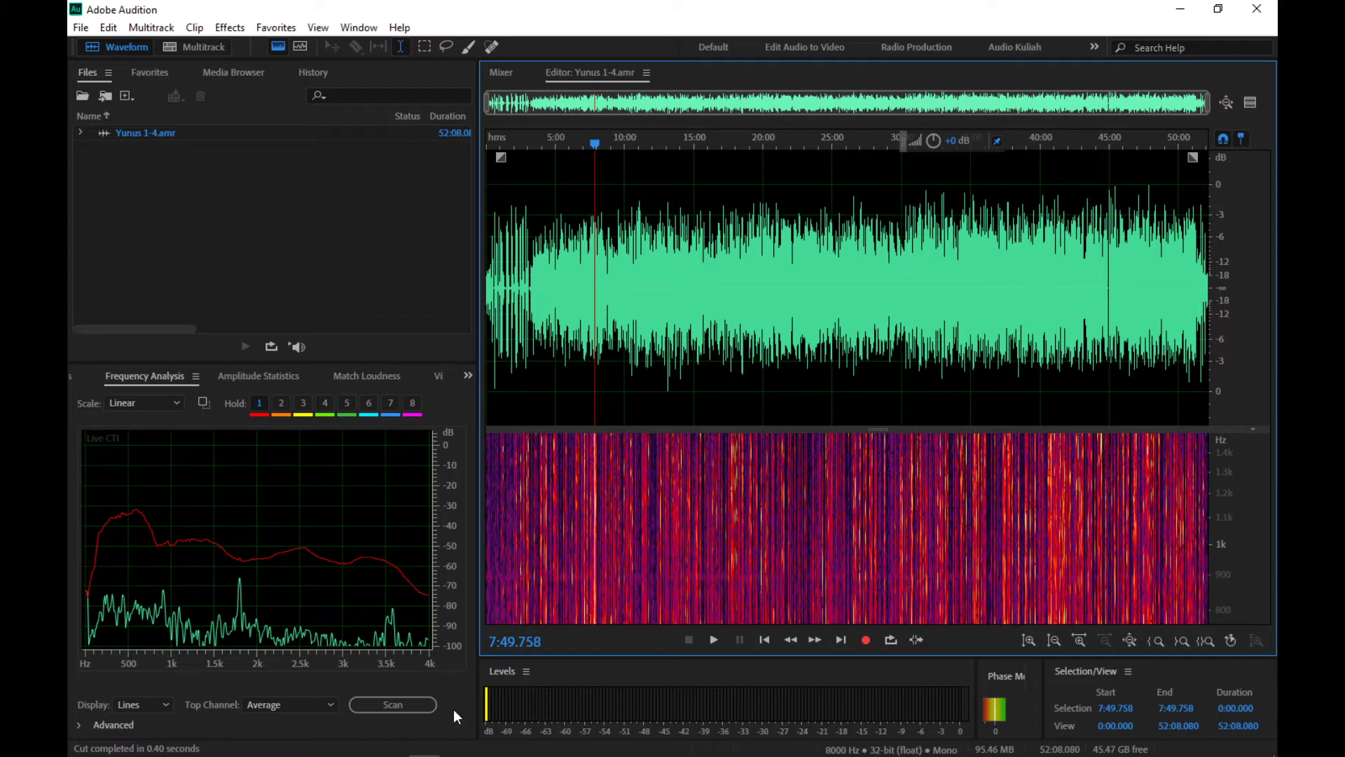
click(713, 640)
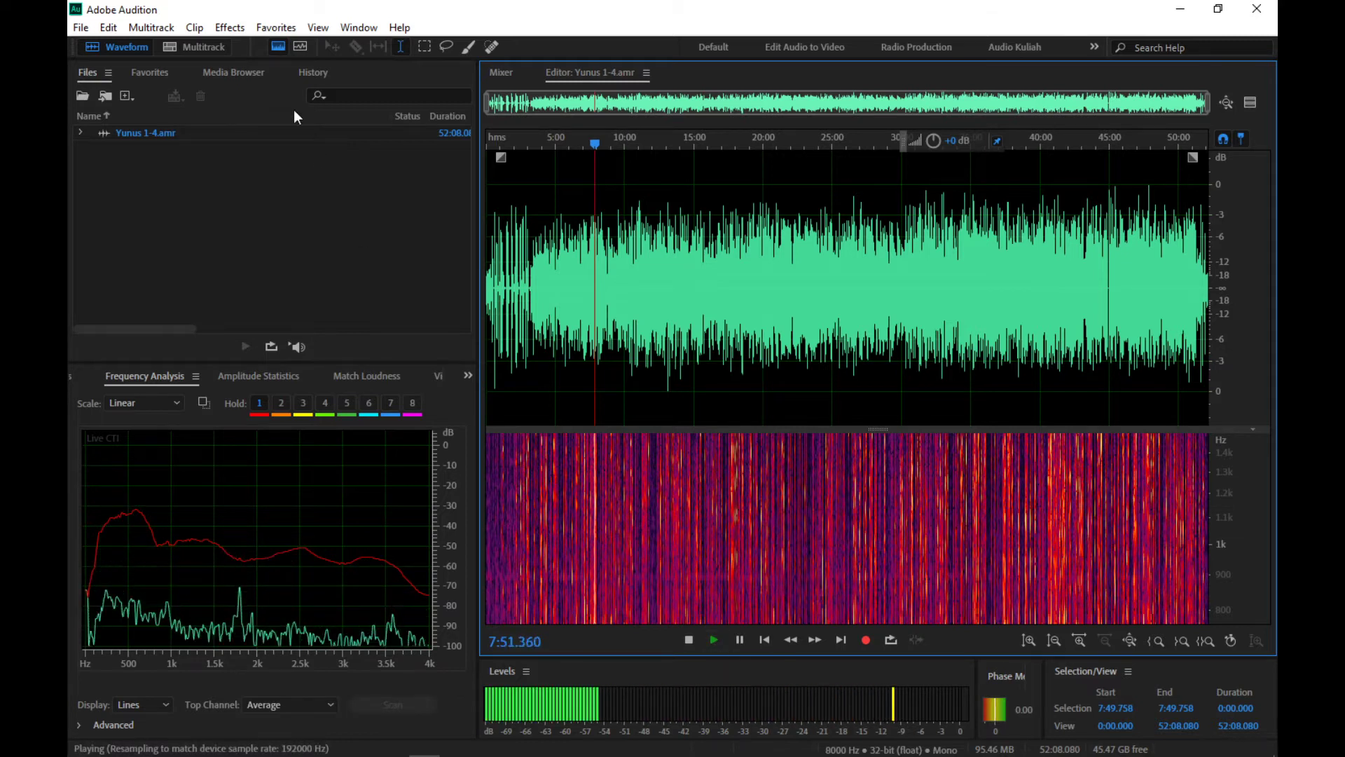
click(221, 28)
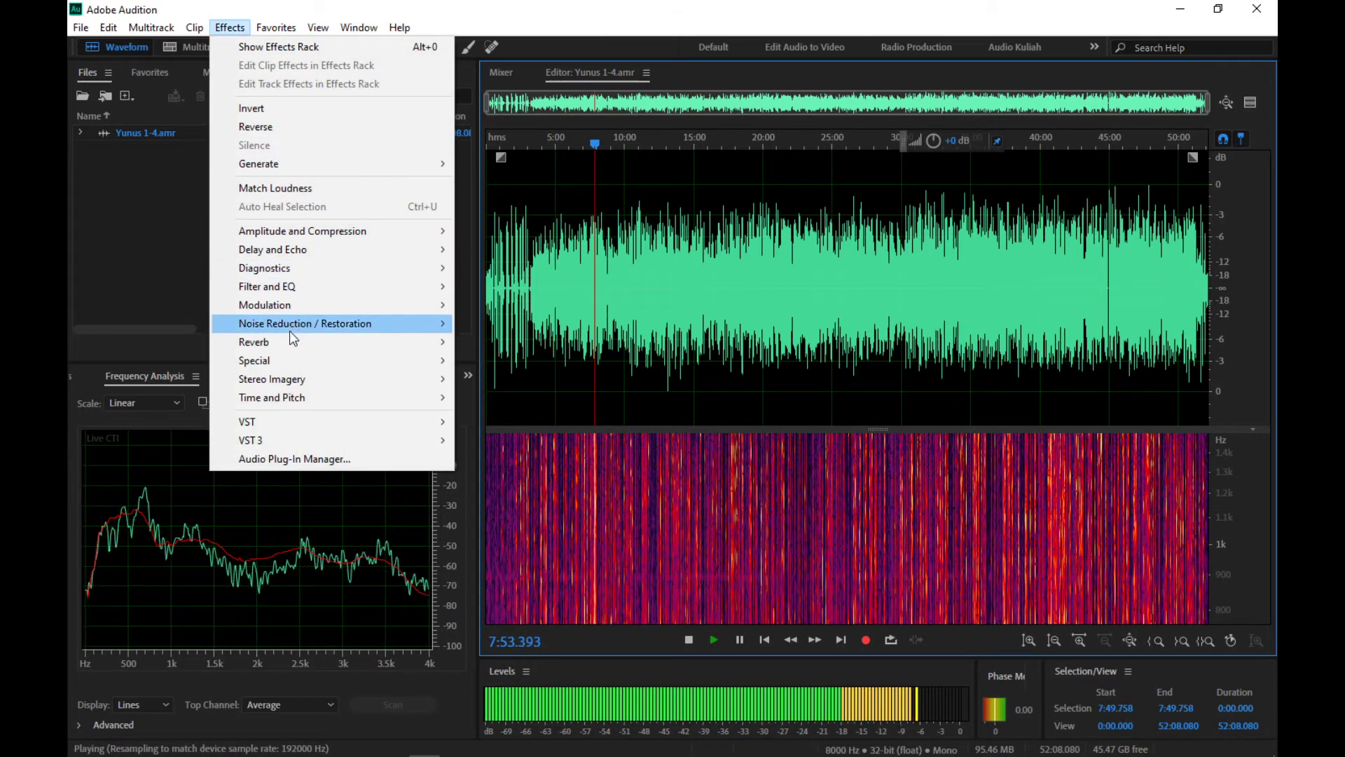
mouse_move(348, 335)
click(519, 343)
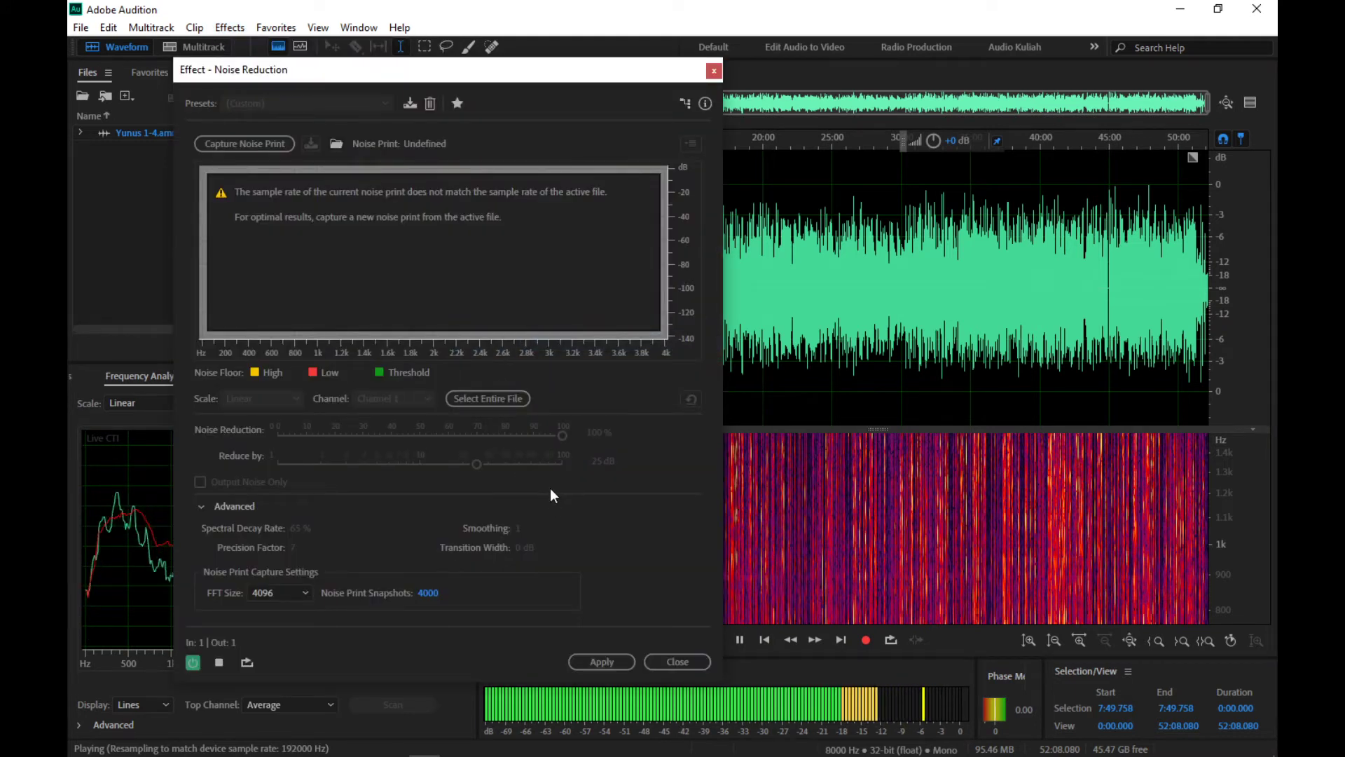
click(669, 661)
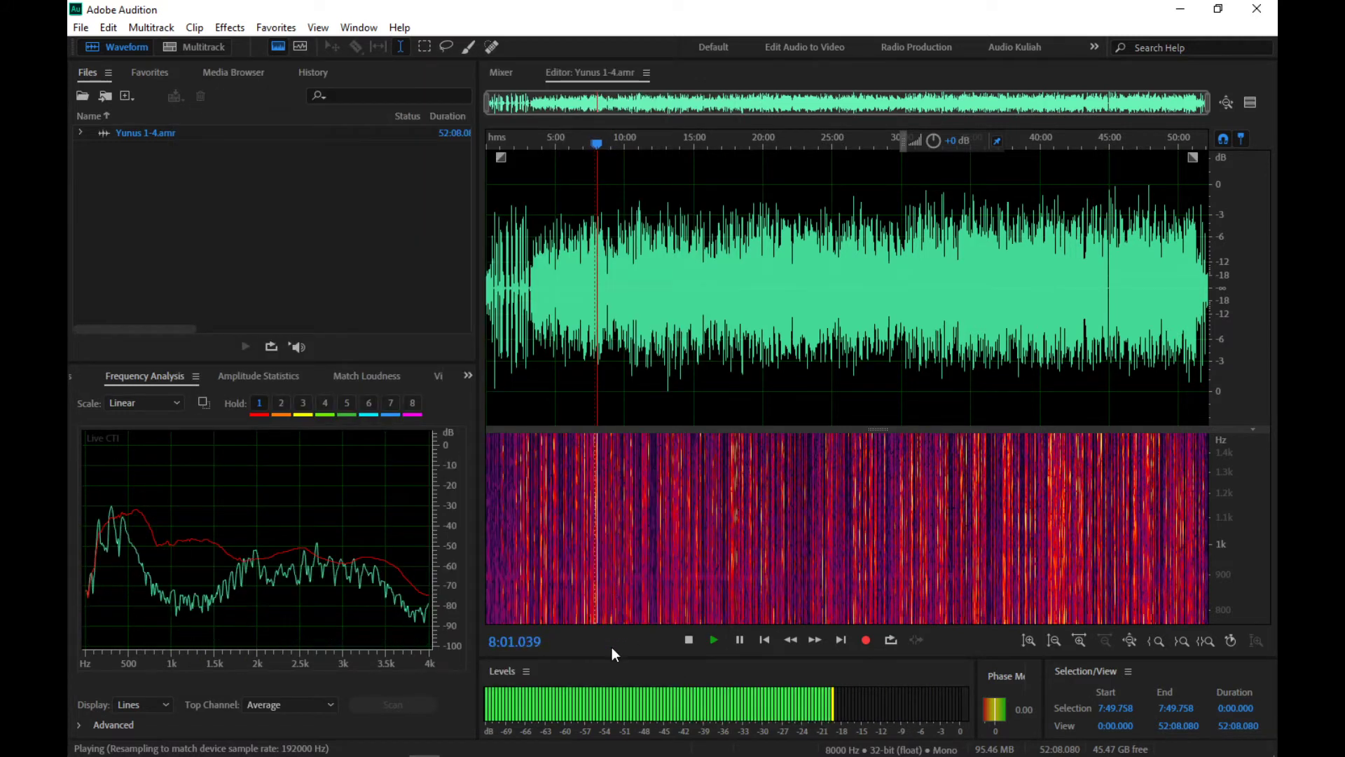
click(689, 640)
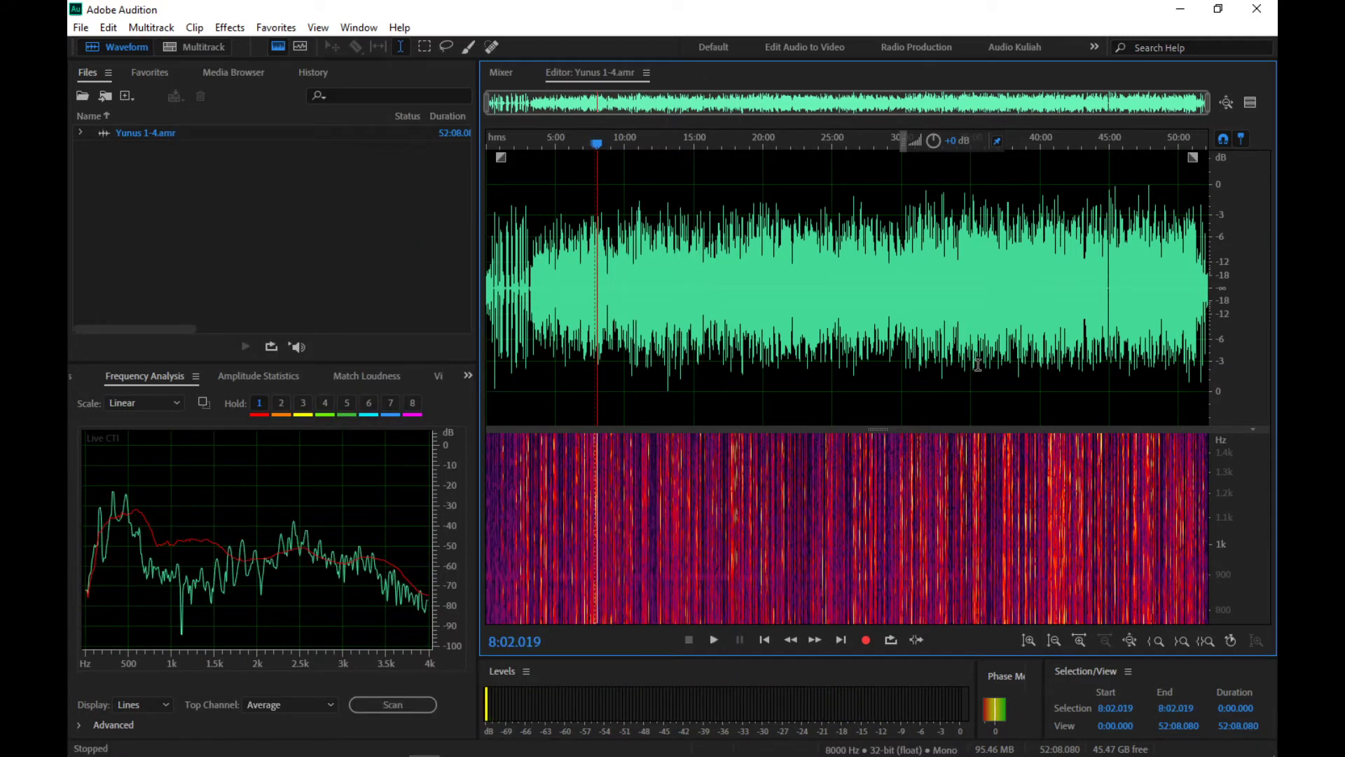
Step: Select the silent gap between speech from about 44:55.3 to 44:58.7 in the recording
scroll(1029, 345, up, 5)
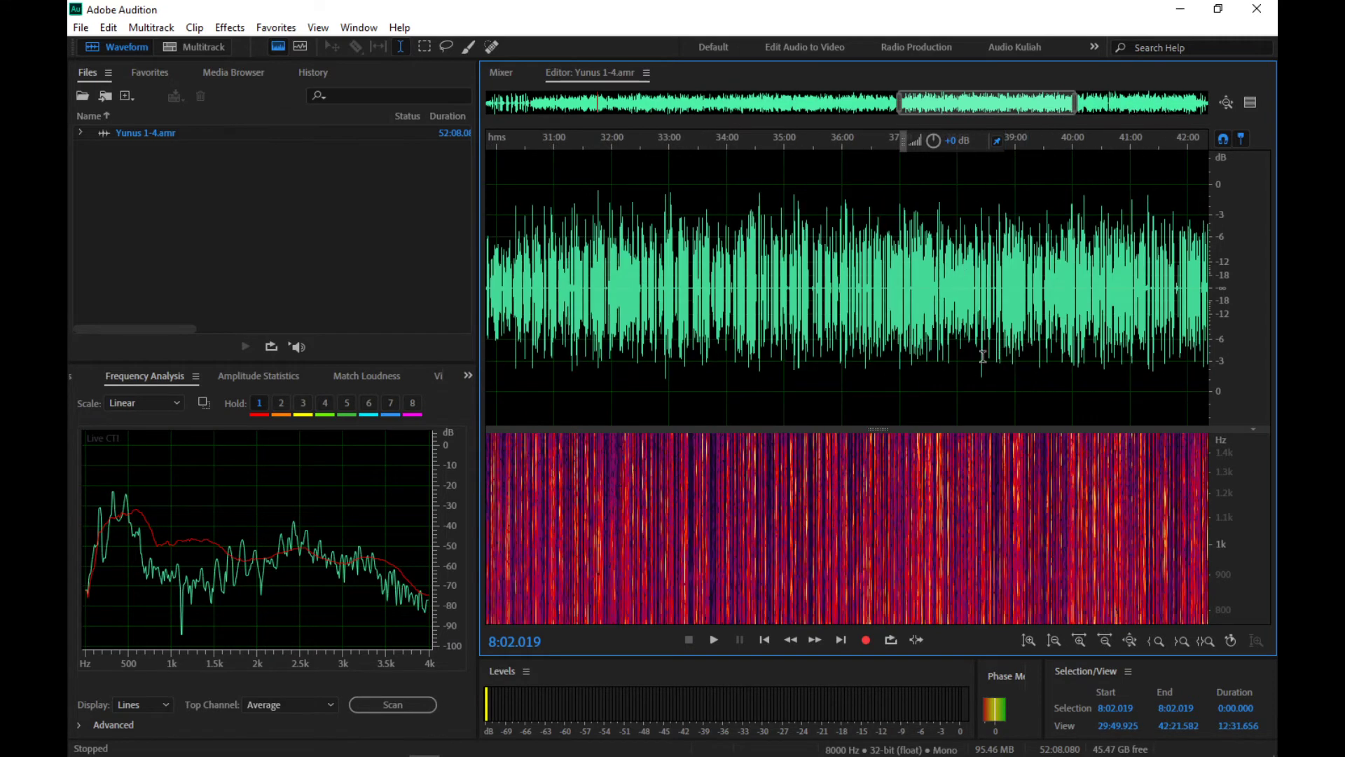
scroll(1016, 354, down, 4)
scroll(1215, 474, down, 3)
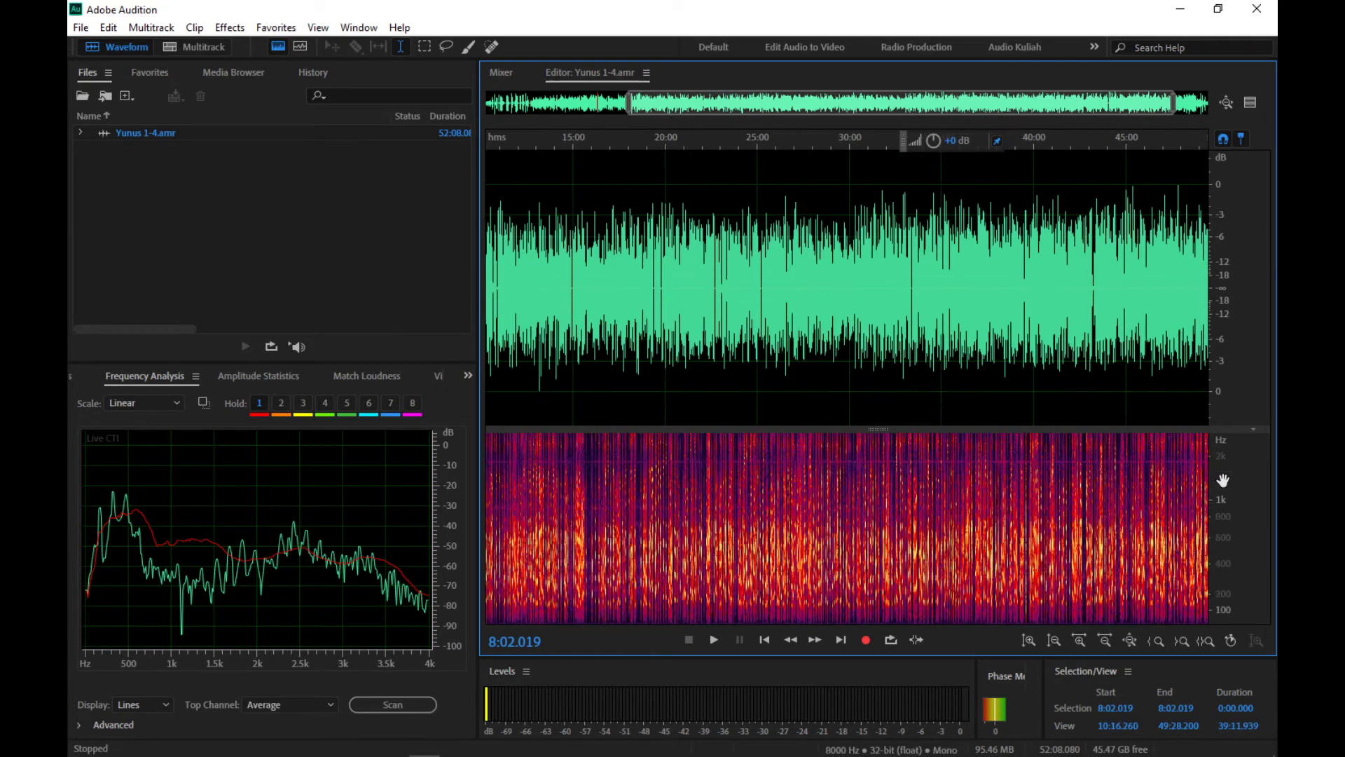
scroll(1172, 485, up, 8)
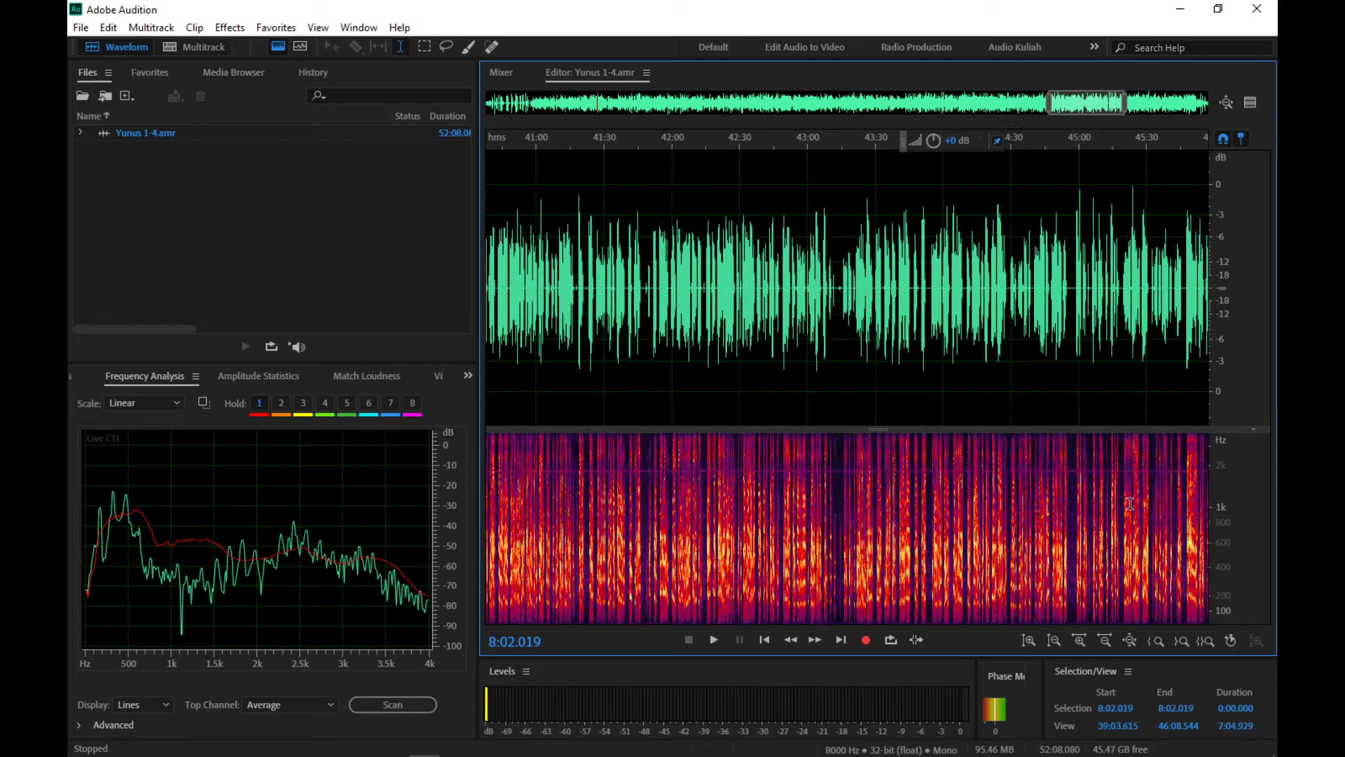
scroll(968, 515, up, 8)
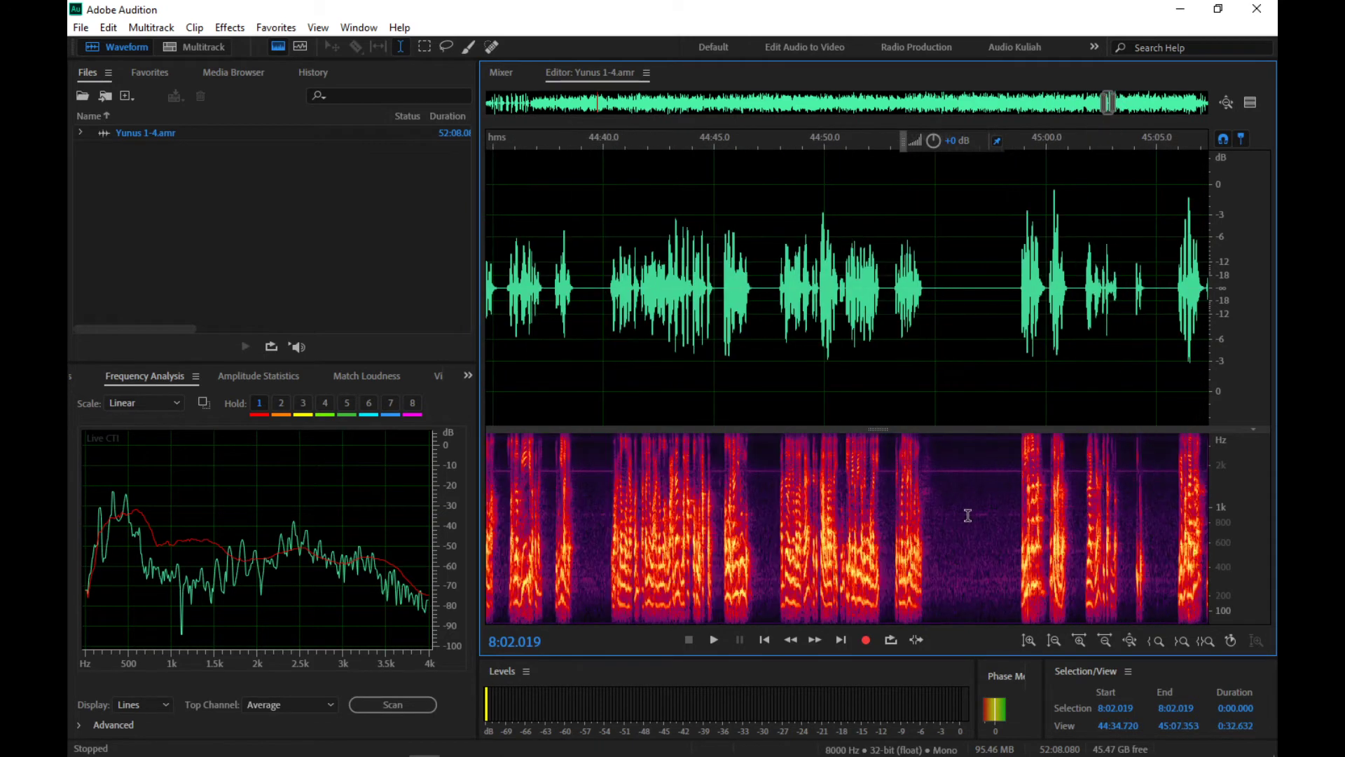
scroll(968, 515, up, 1)
drag(857, 526, 1170, 543)
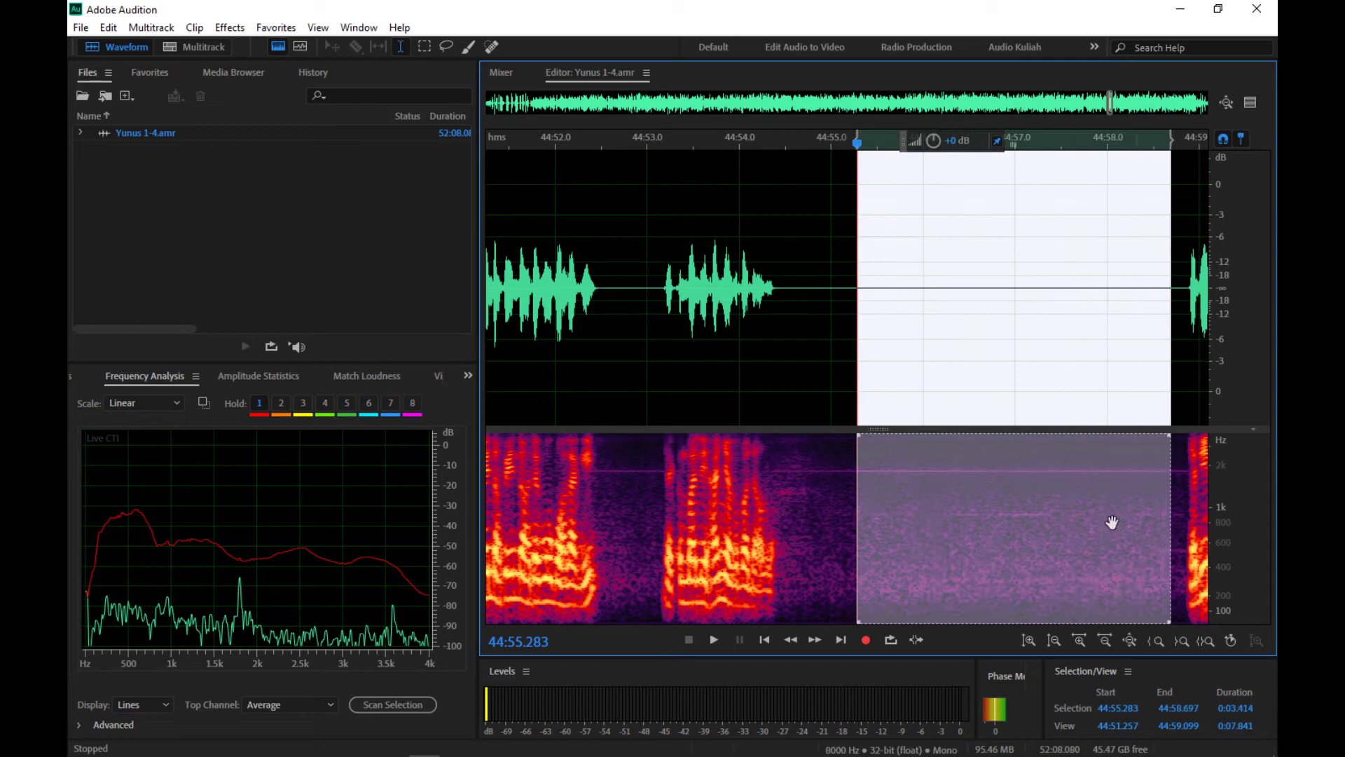
Step: Narrow the spectral selection of the silent gap to the thin hum band at about 1.8 kHz
drag(859, 440, 858, 474)
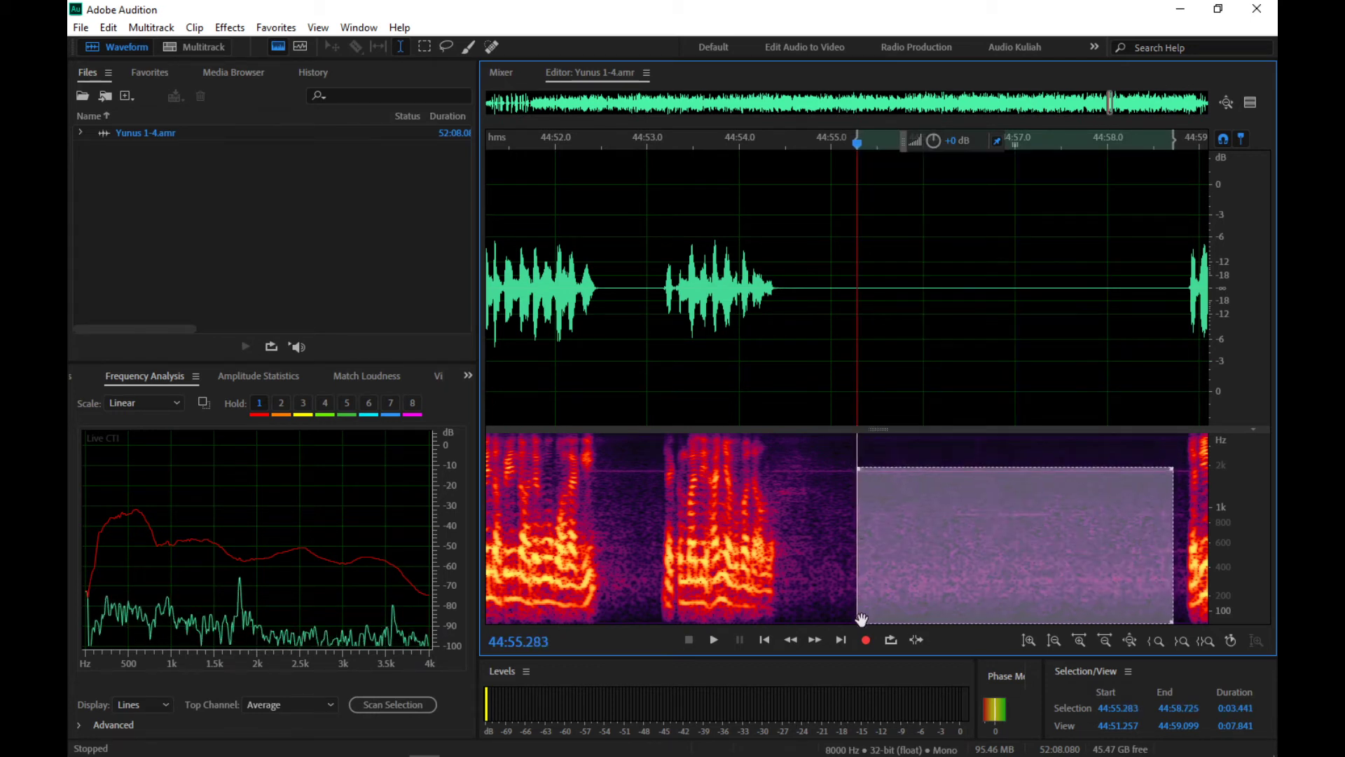
drag(857, 621, 854, 474)
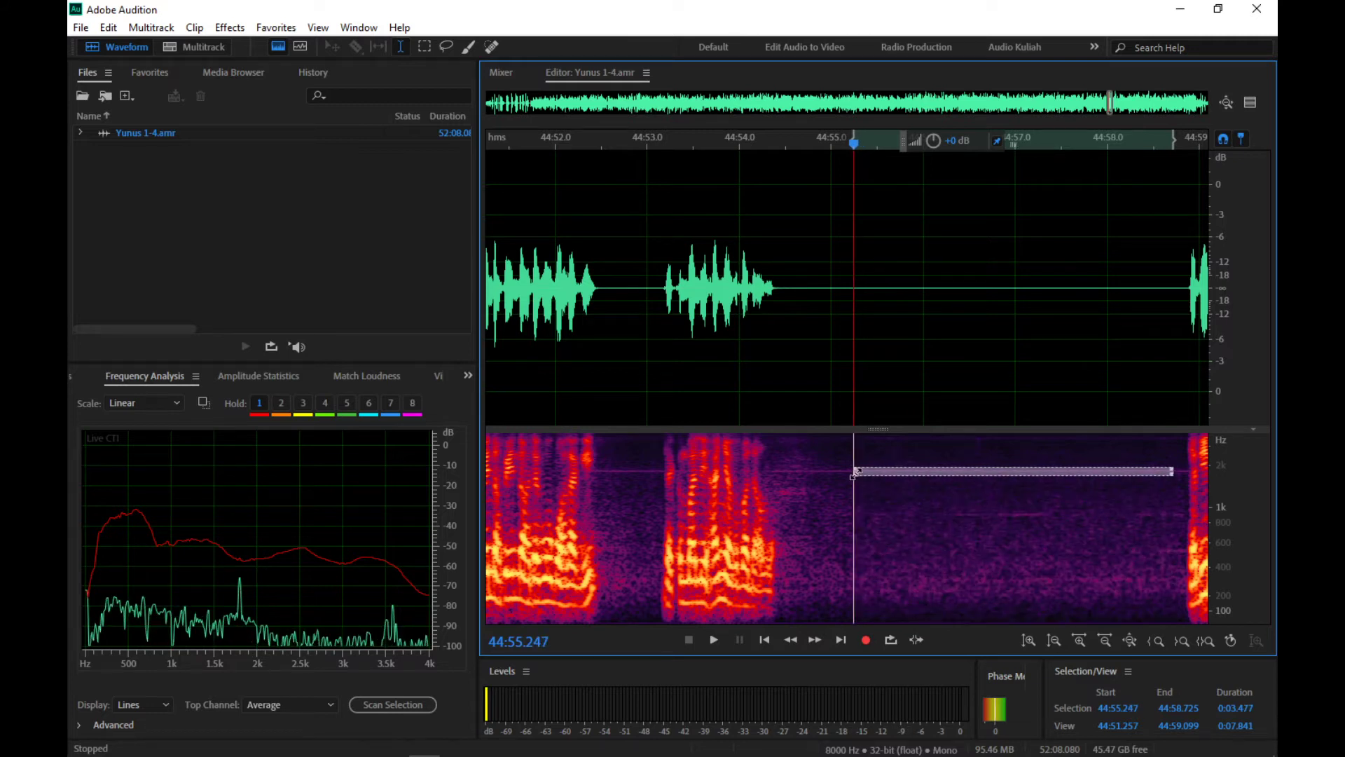
scroll(1221, 477, up, 2)
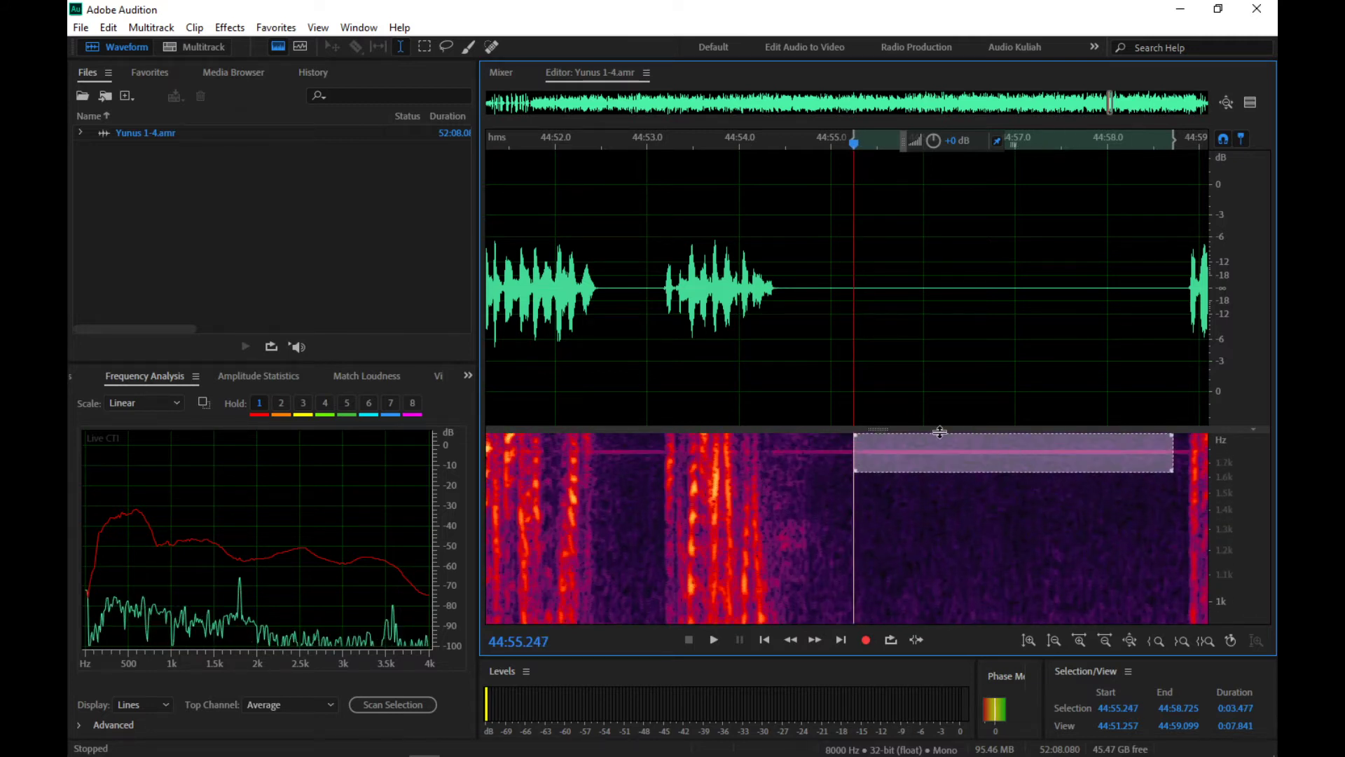
drag(855, 434, 856, 457)
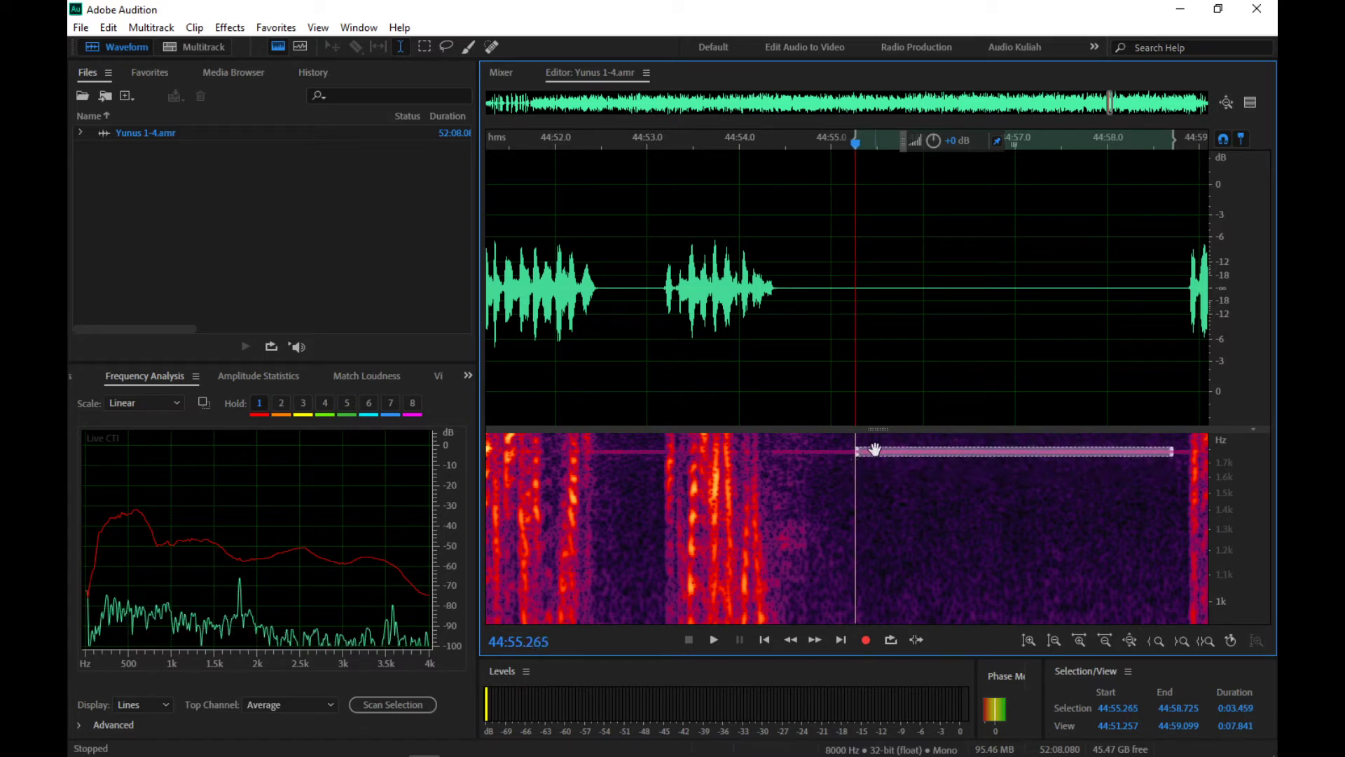
Step: Capture the selected 1.8 kHz hum band as the noise print and clear the selection
right_click(877, 453)
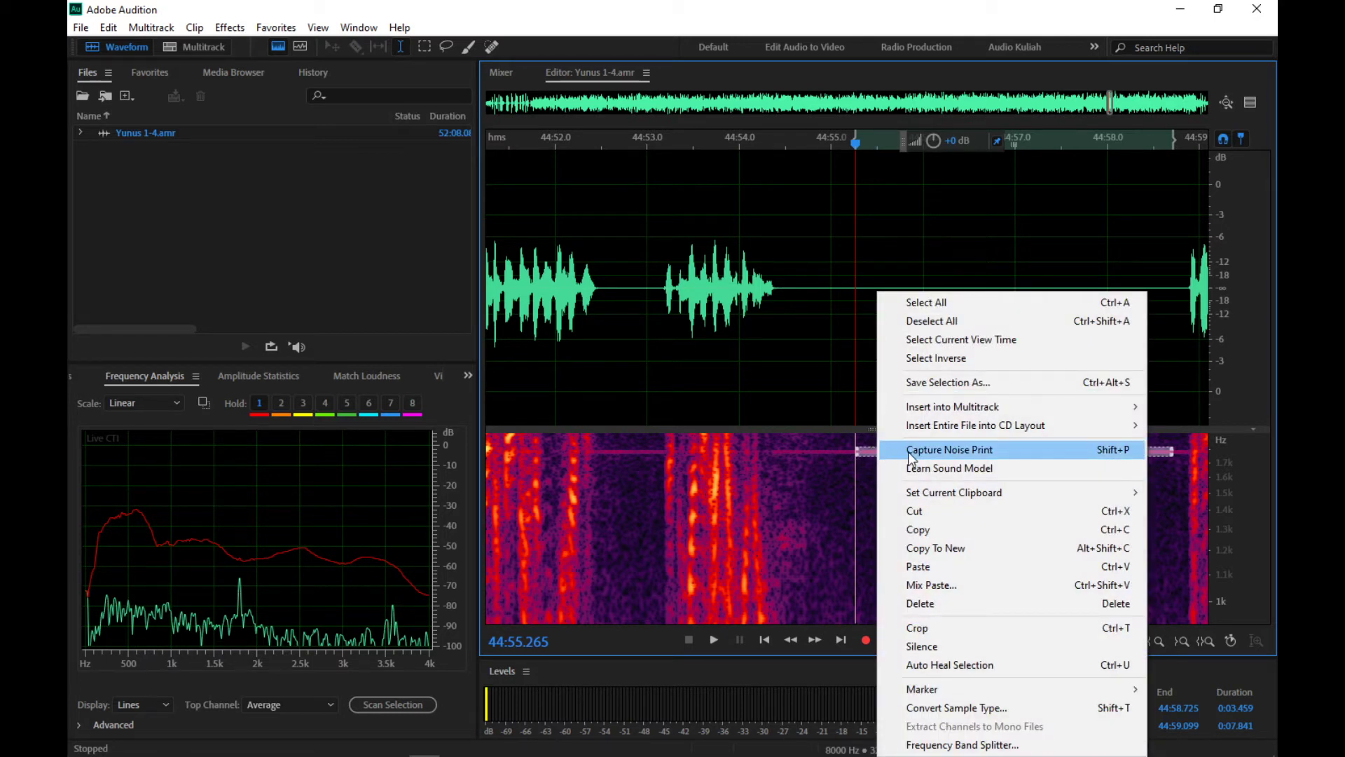
click(908, 452)
click(897, 485)
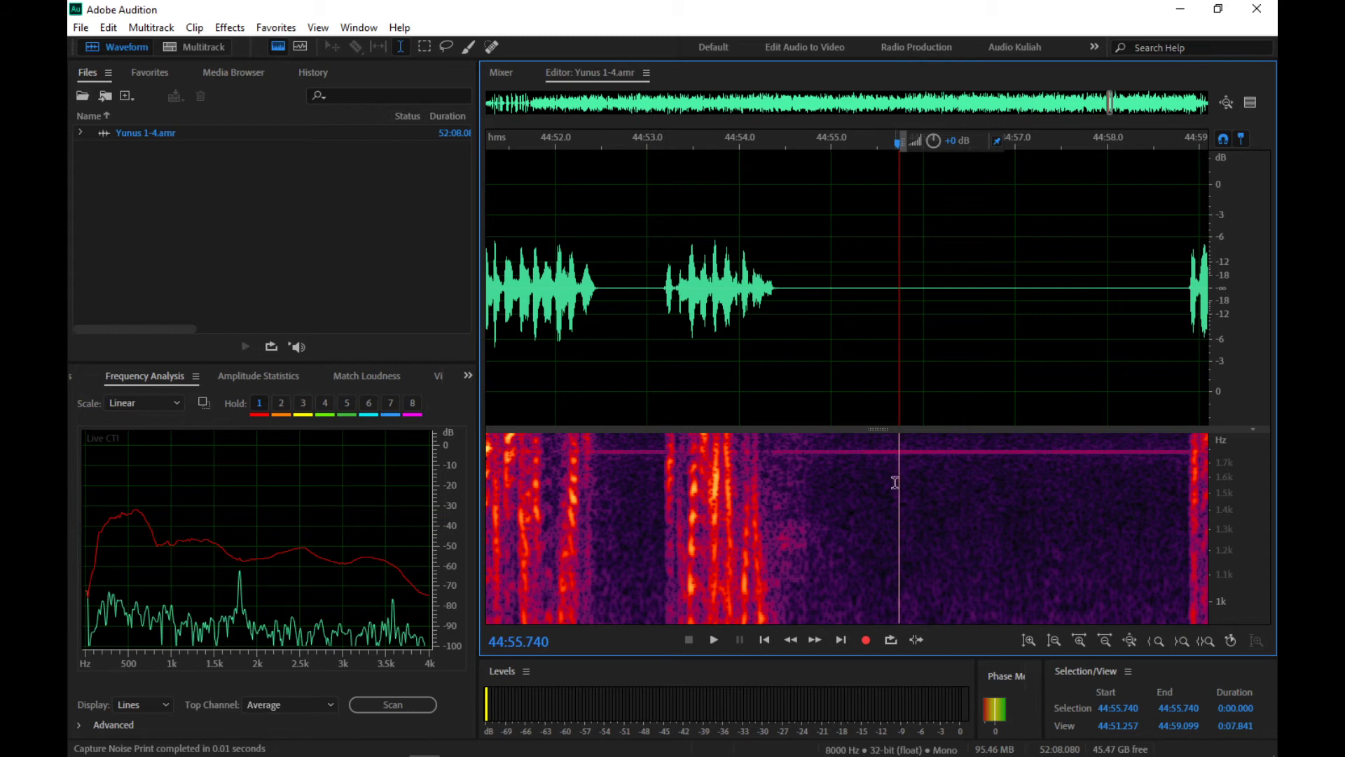
Step: Open the Noise Reduction process with the new noise print and briefly preview it from about 44:55.7
scroll(895, 482, down, 8)
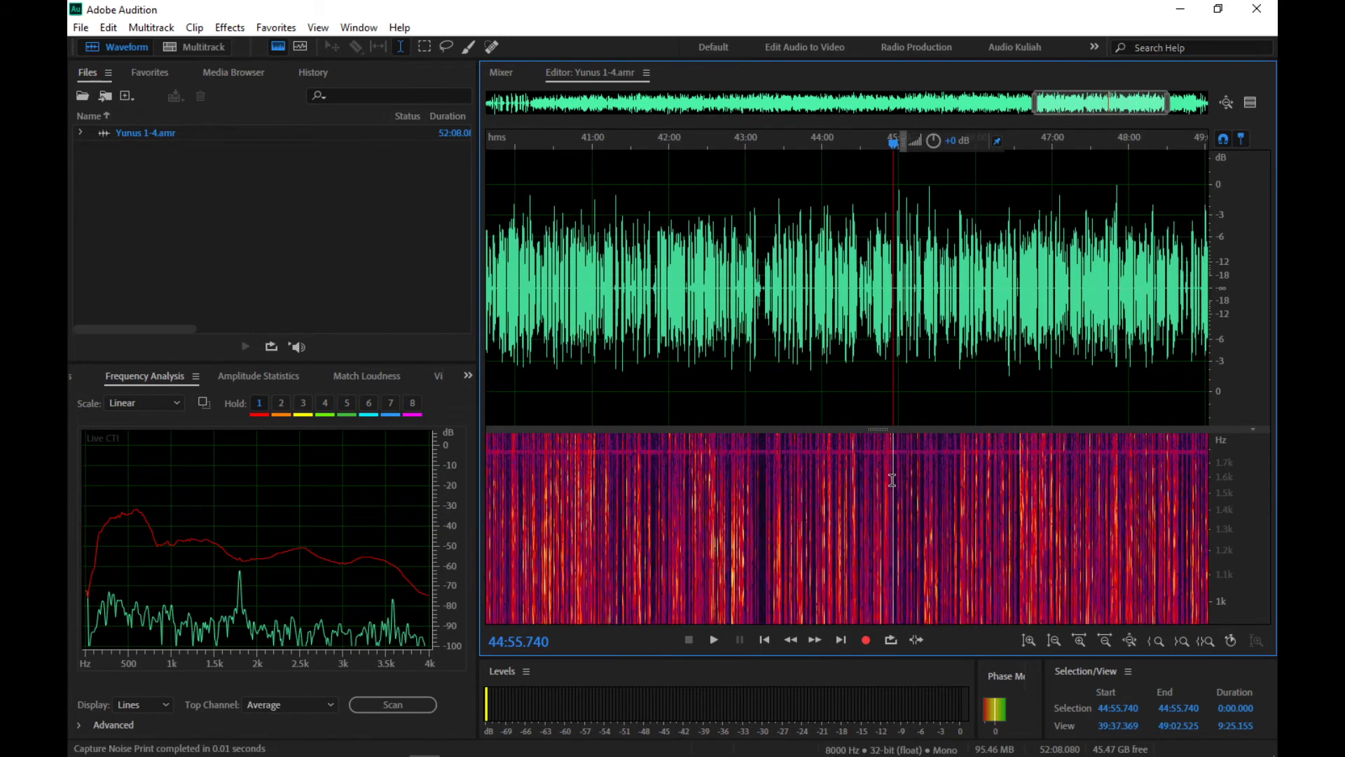
scroll(891, 481, down, 4)
scroll(1221, 478, up, 2)
scroll(1221, 478, down, 3)
scroll(1033, 475, up, 2)
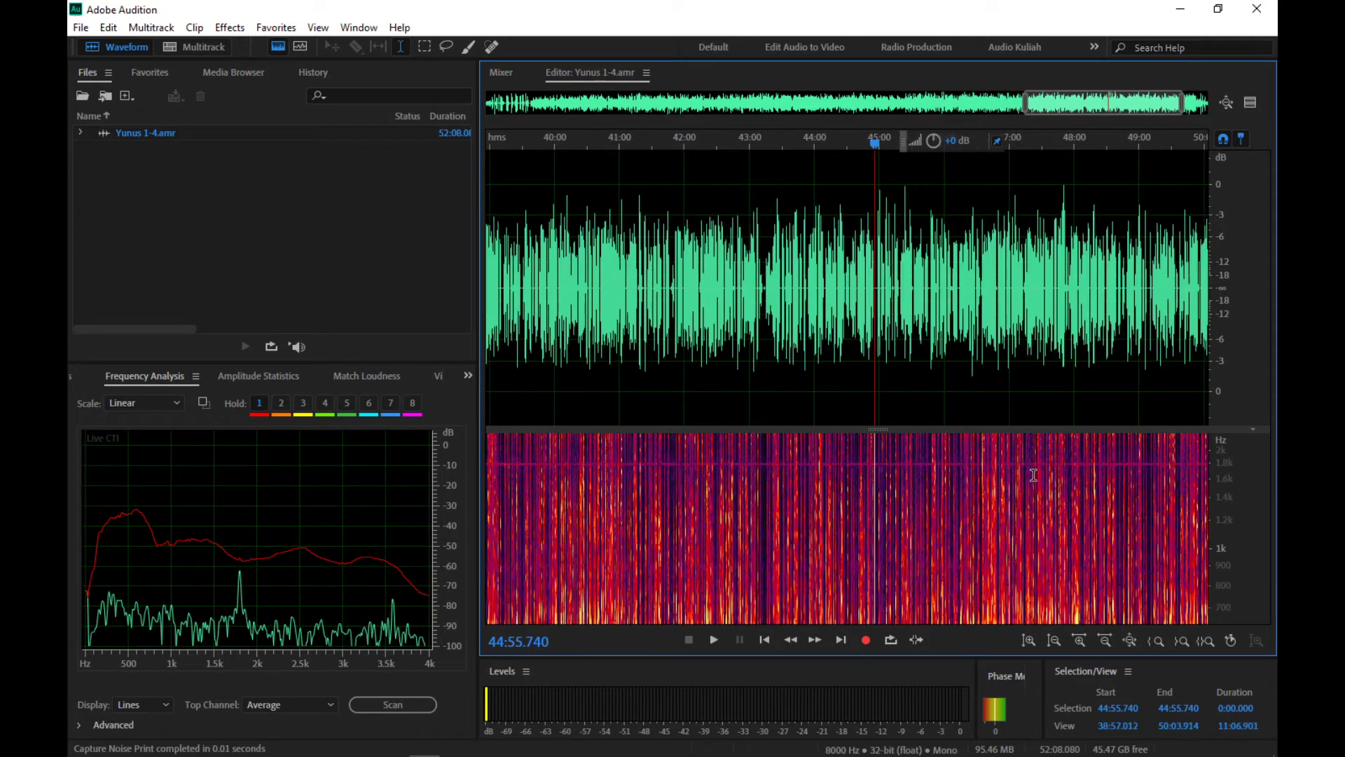
scroll(1224, 469, up, 3)
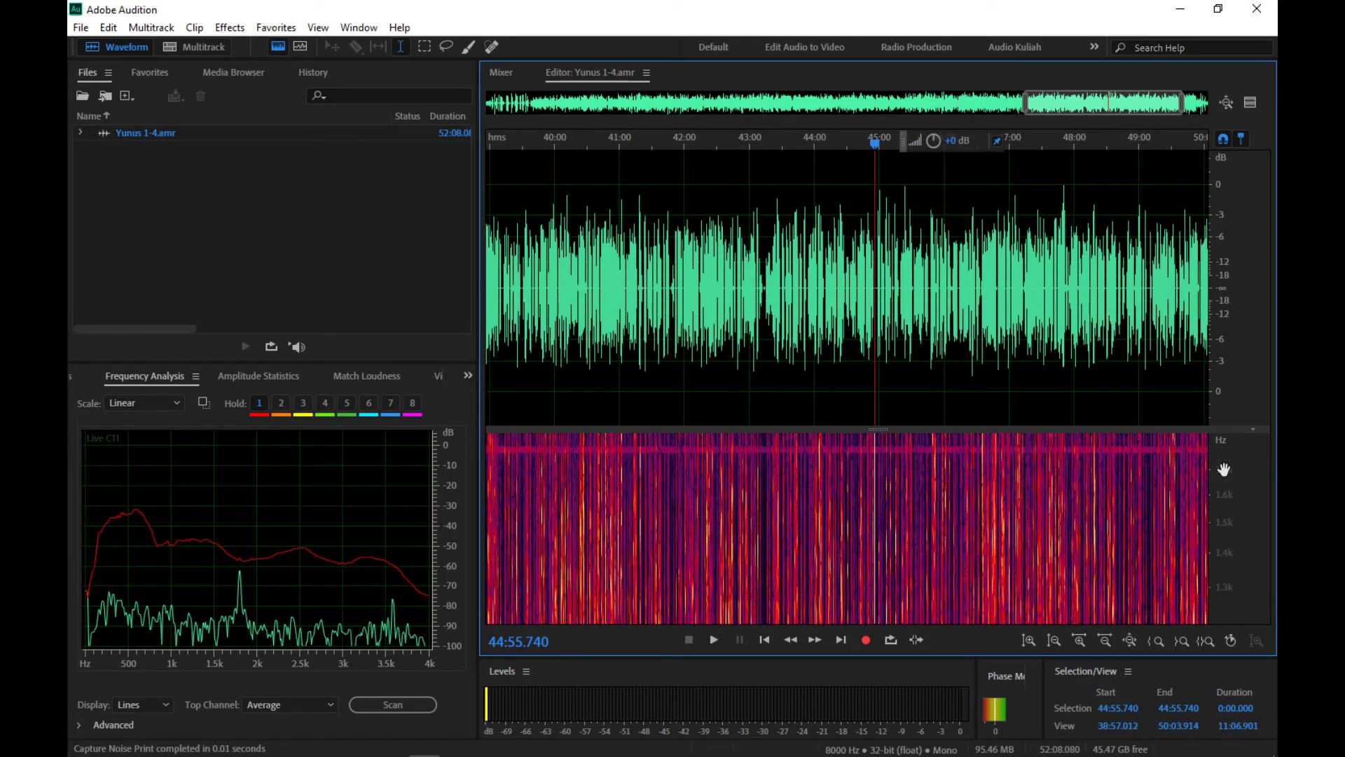
drag(1224, 469, 1224, 514)
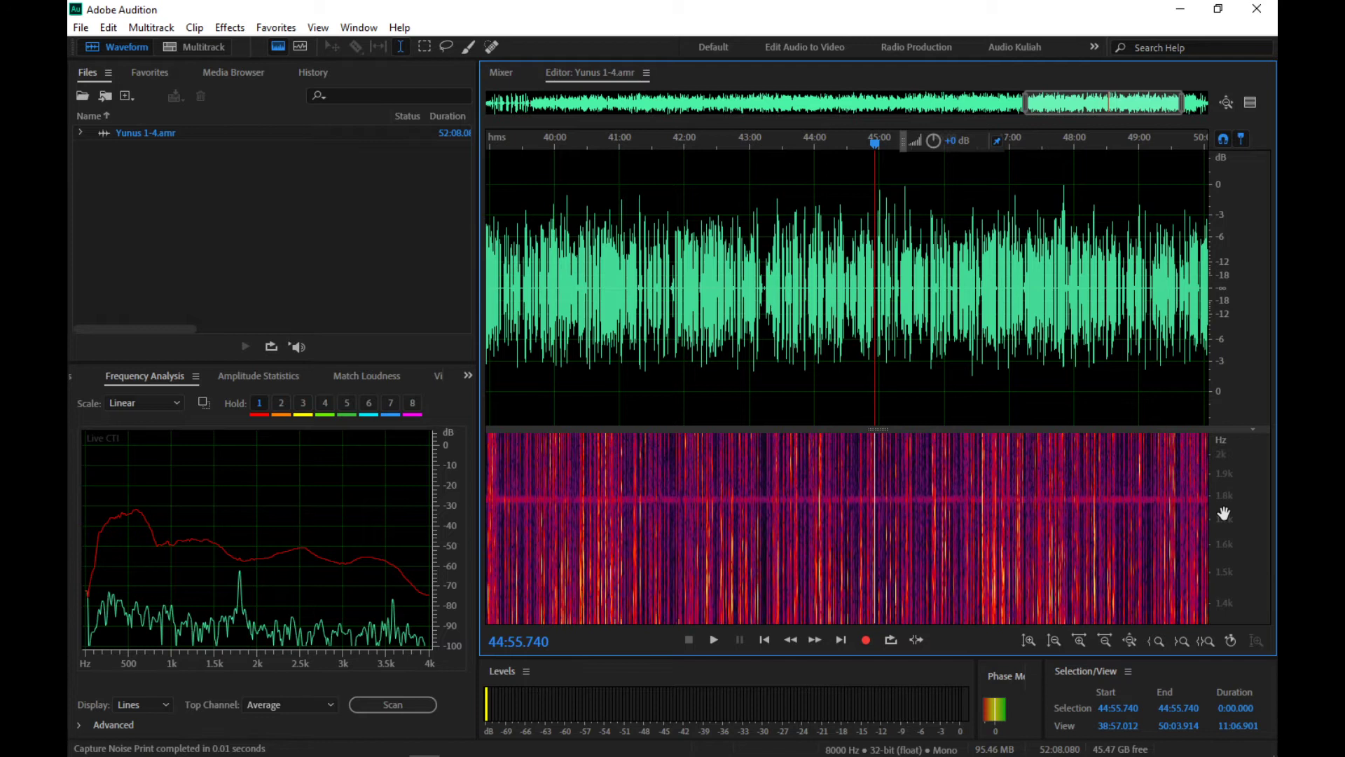
click(231, 28)
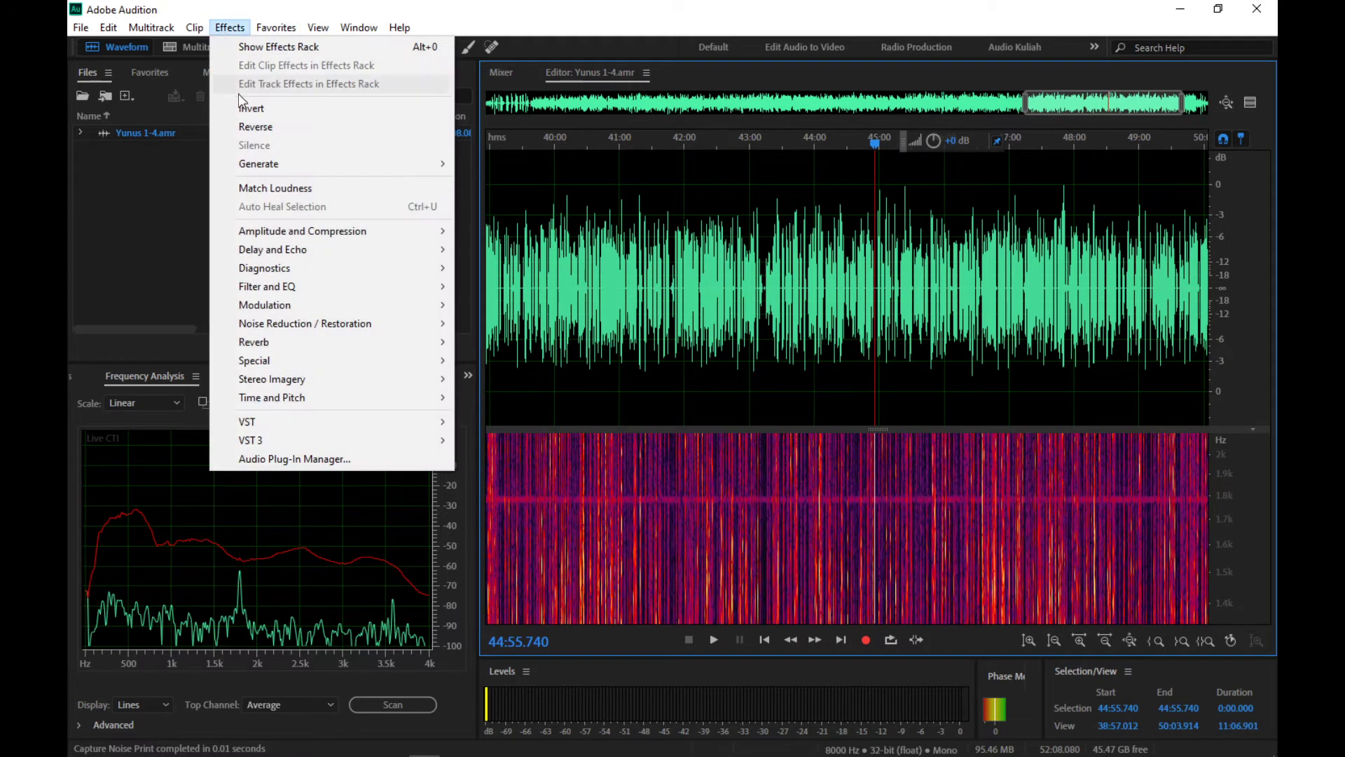
mouse_move(420, 323)
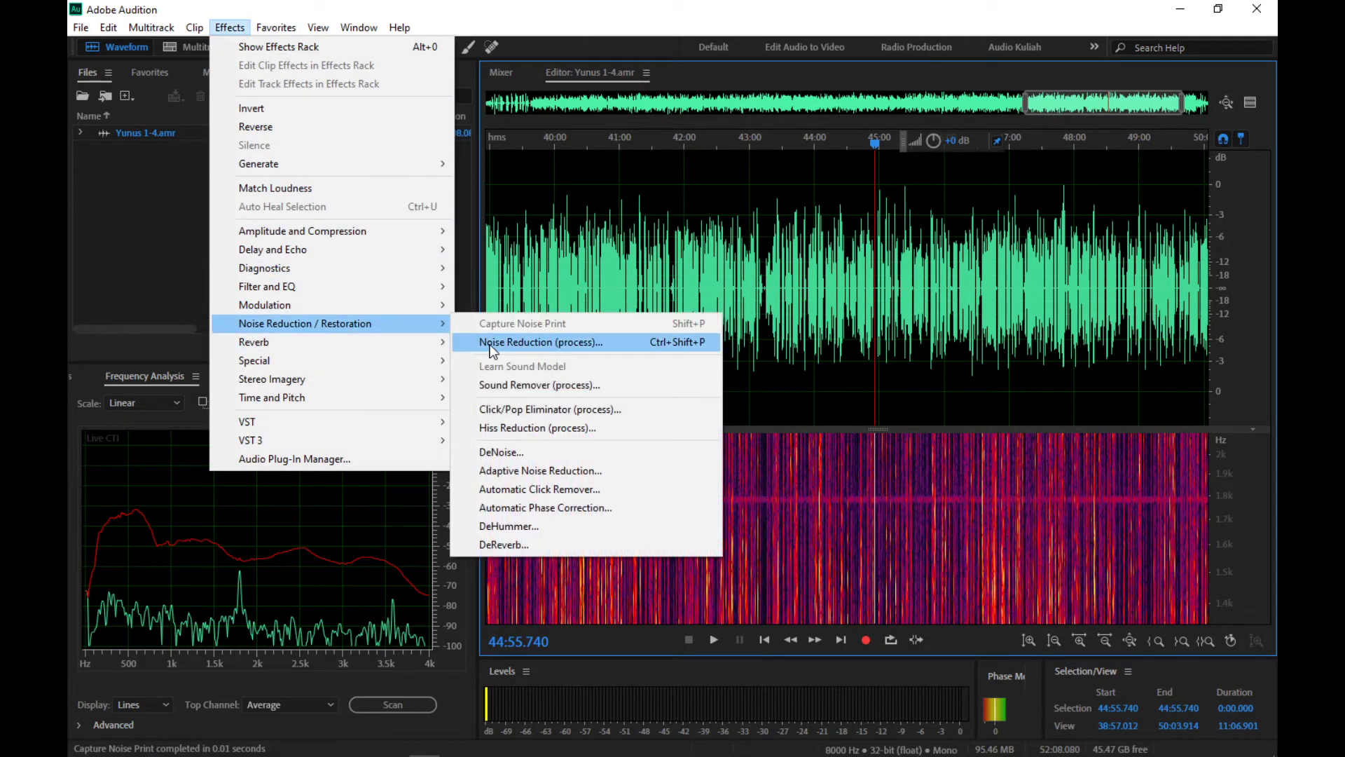
click(493, 343)
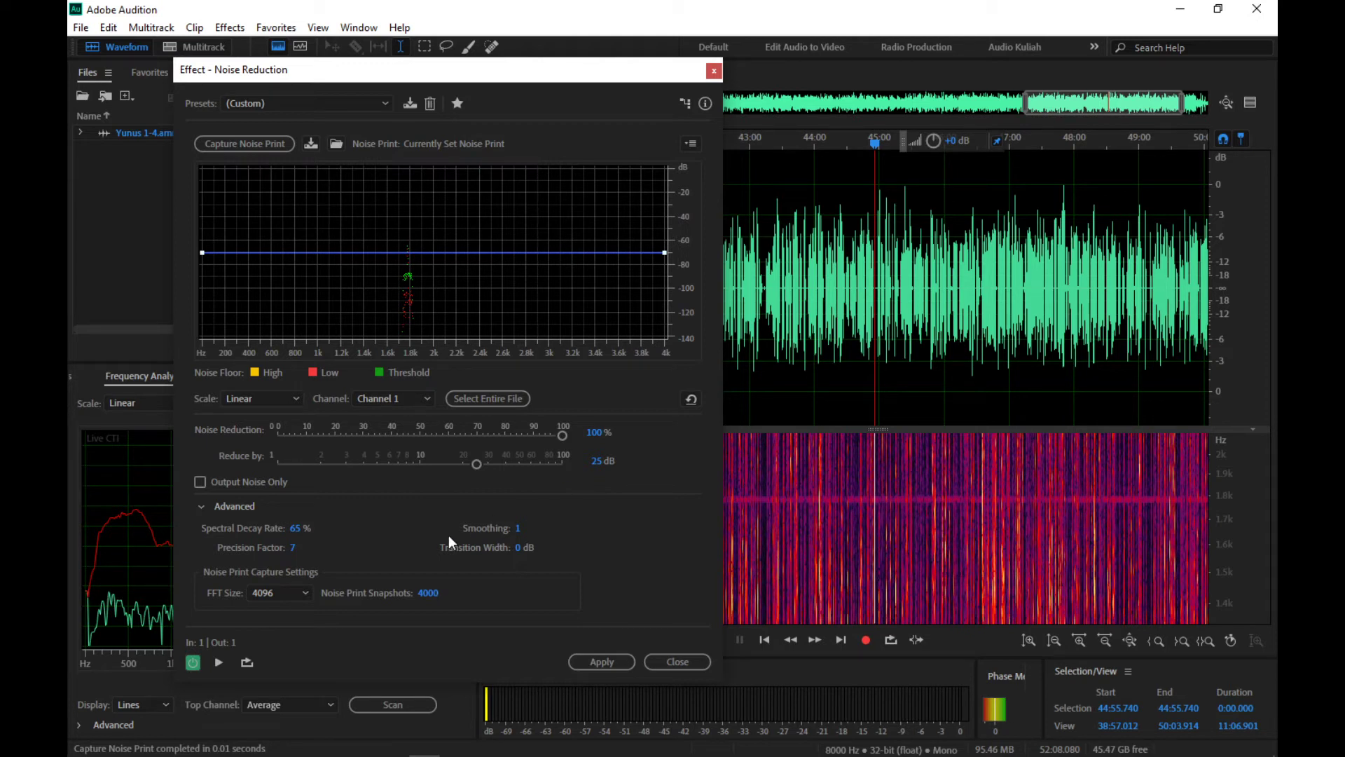
click(220, 662)
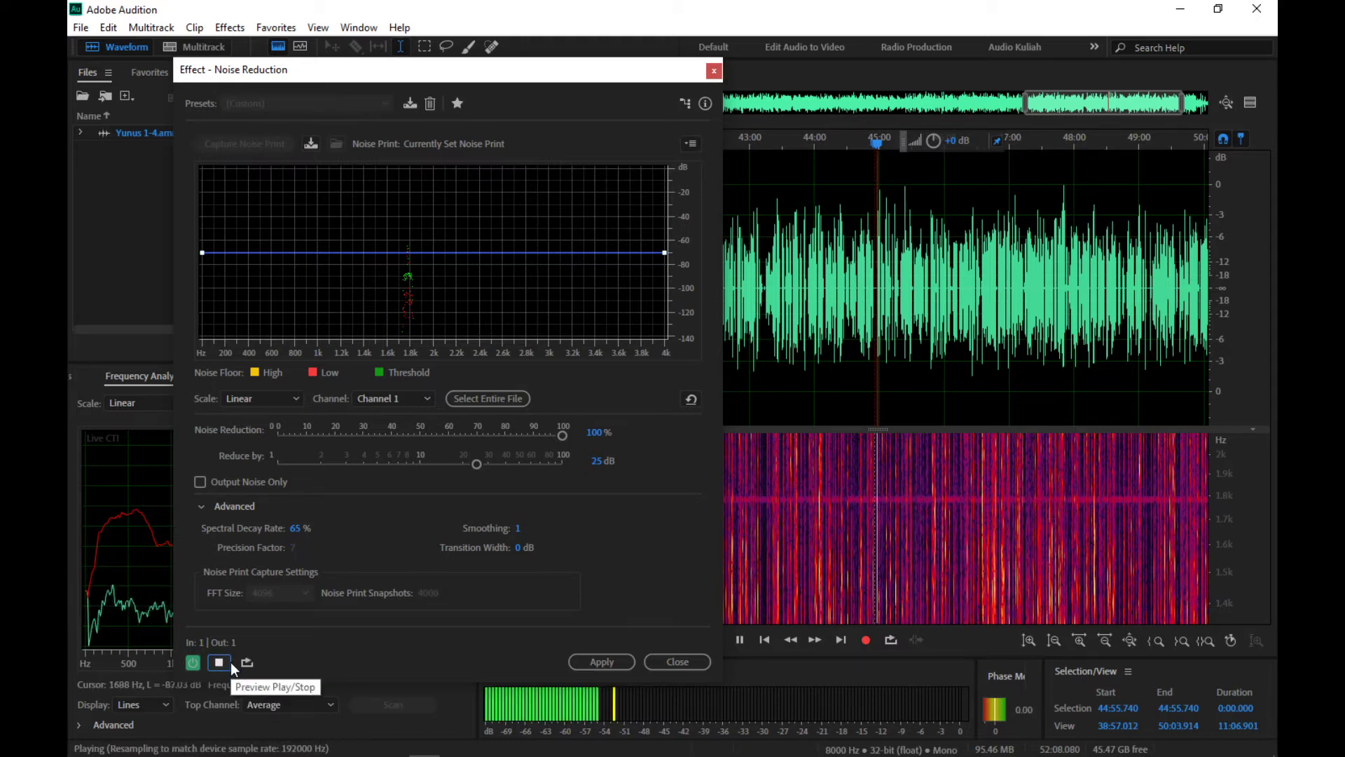
click(219, 662)
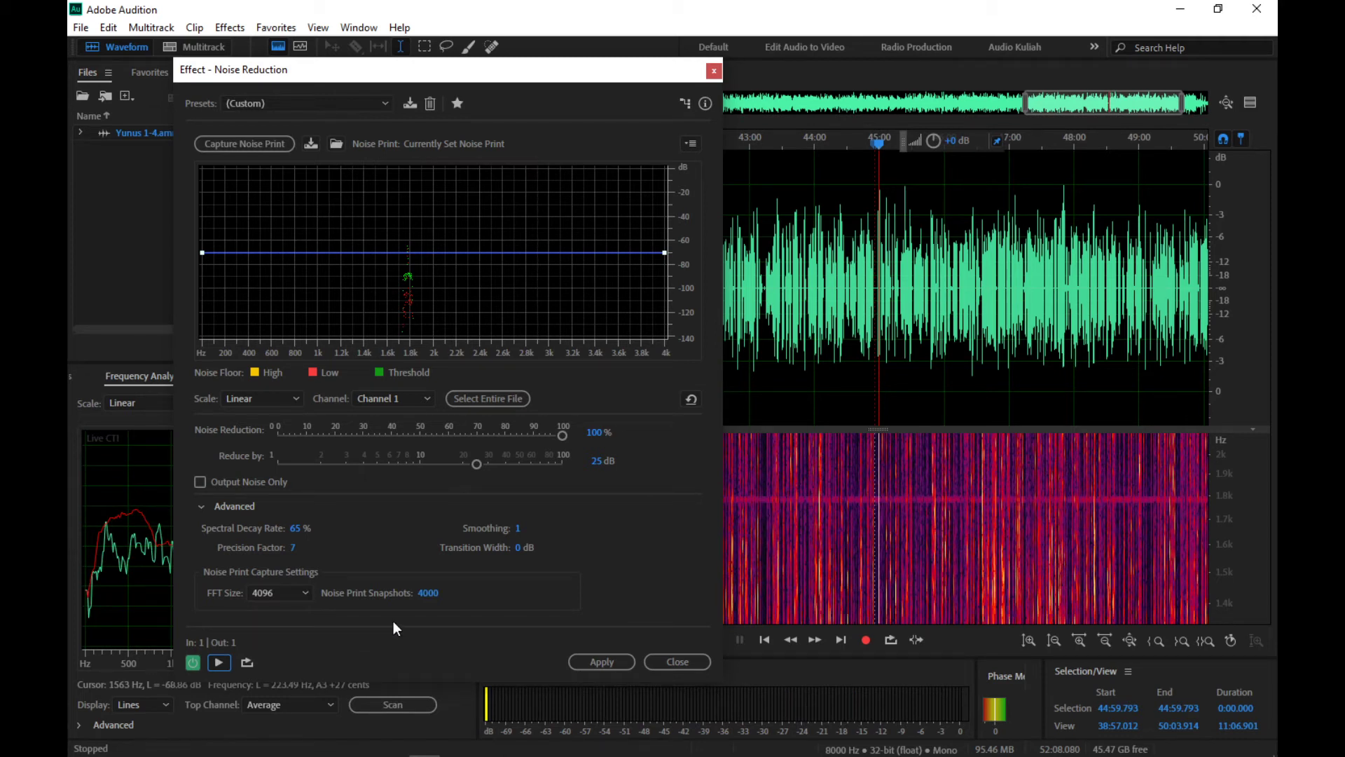
Step: Switch to OBS Studio to check the audio mixer, and return to Adobe Audition
click(456, 744)
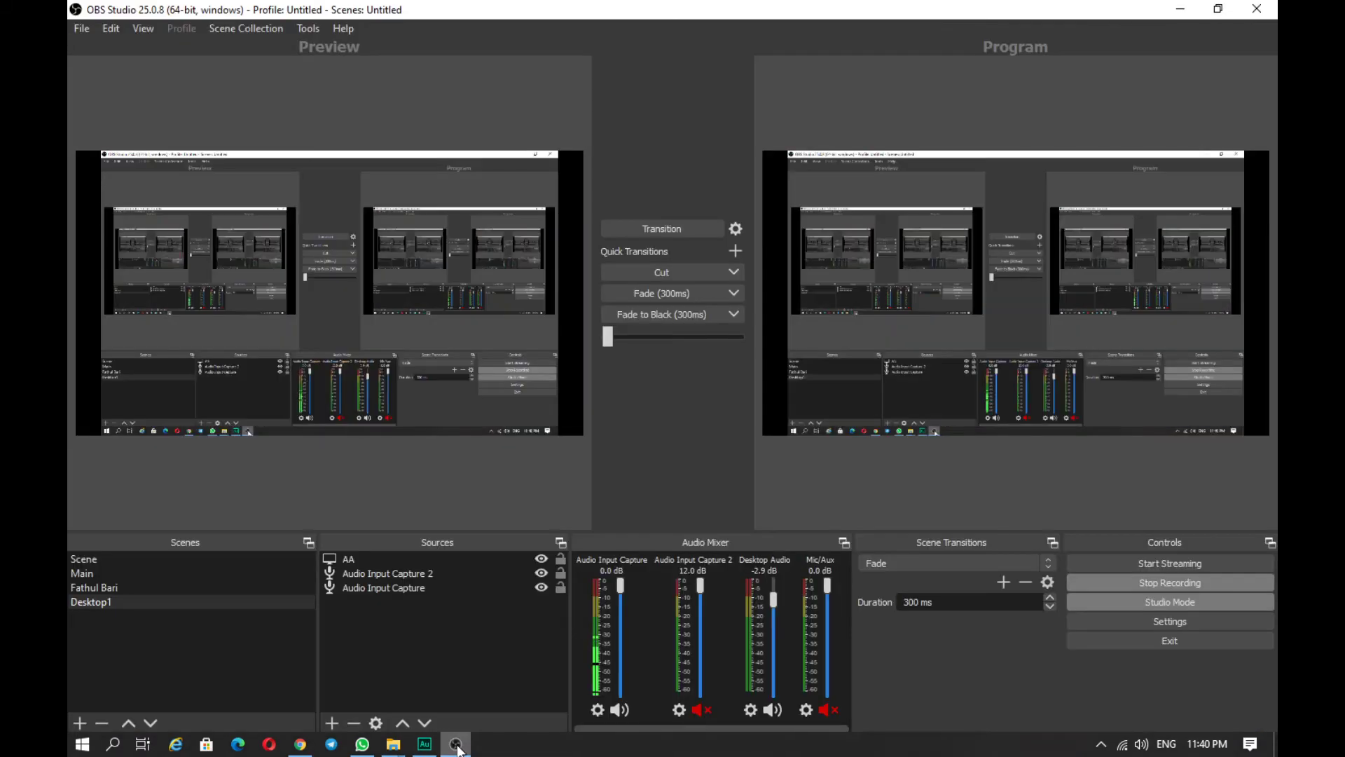
click(456, 744)
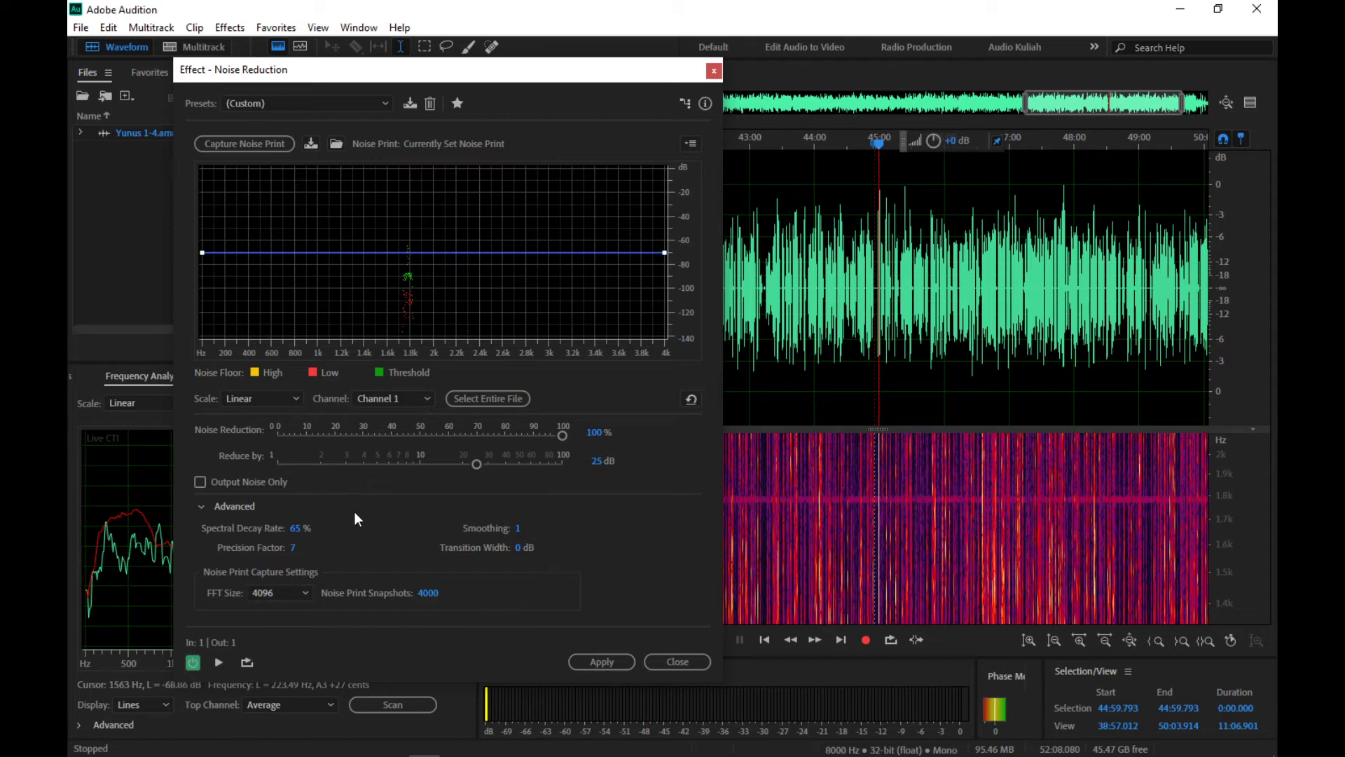
Step: Collapse the Advanced noise reduction settings and start previewing the effect from about 44:59.8
click(202, 507)
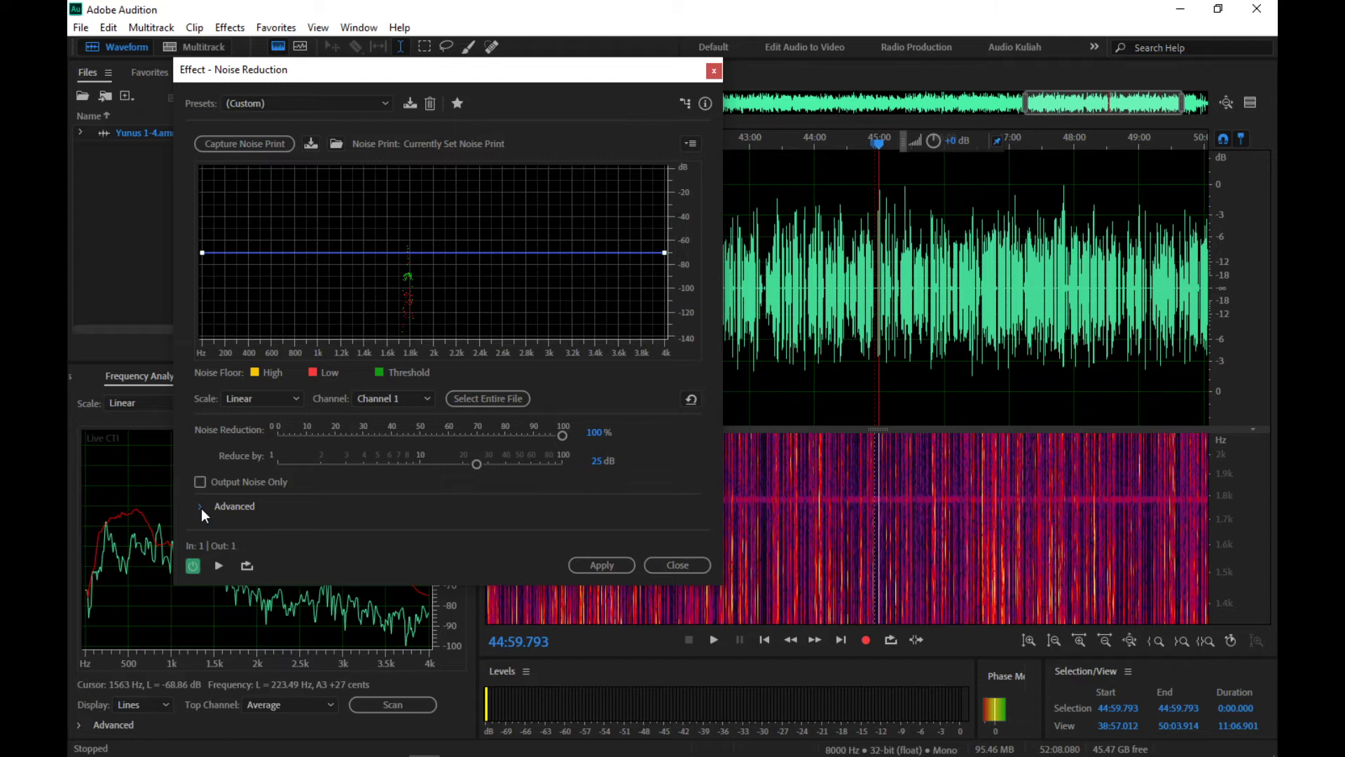
click(201, 507)
click(201, 507)
click(219, 565)
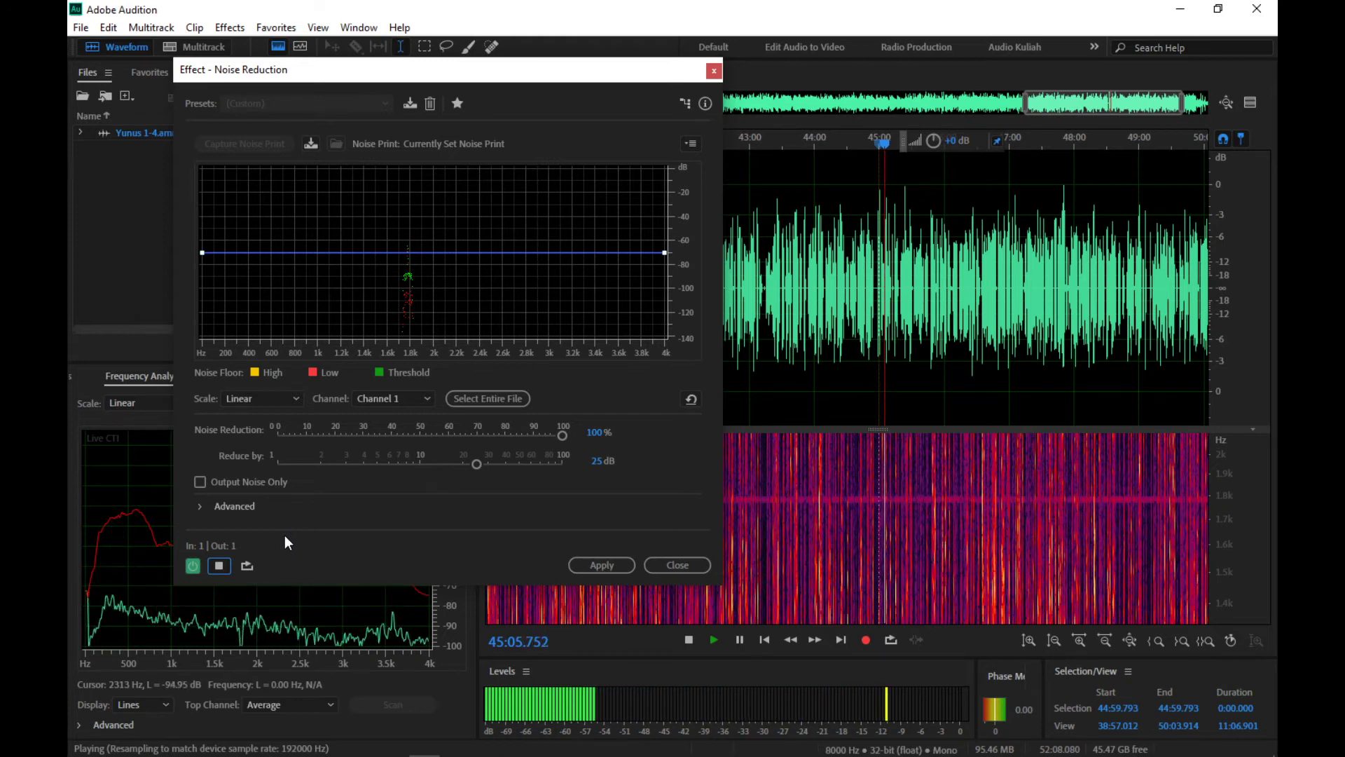
Step: Preview only the removed noise, and uncover and rescale the Frequency Analysis graph to show its lower levels
click(199, 482)
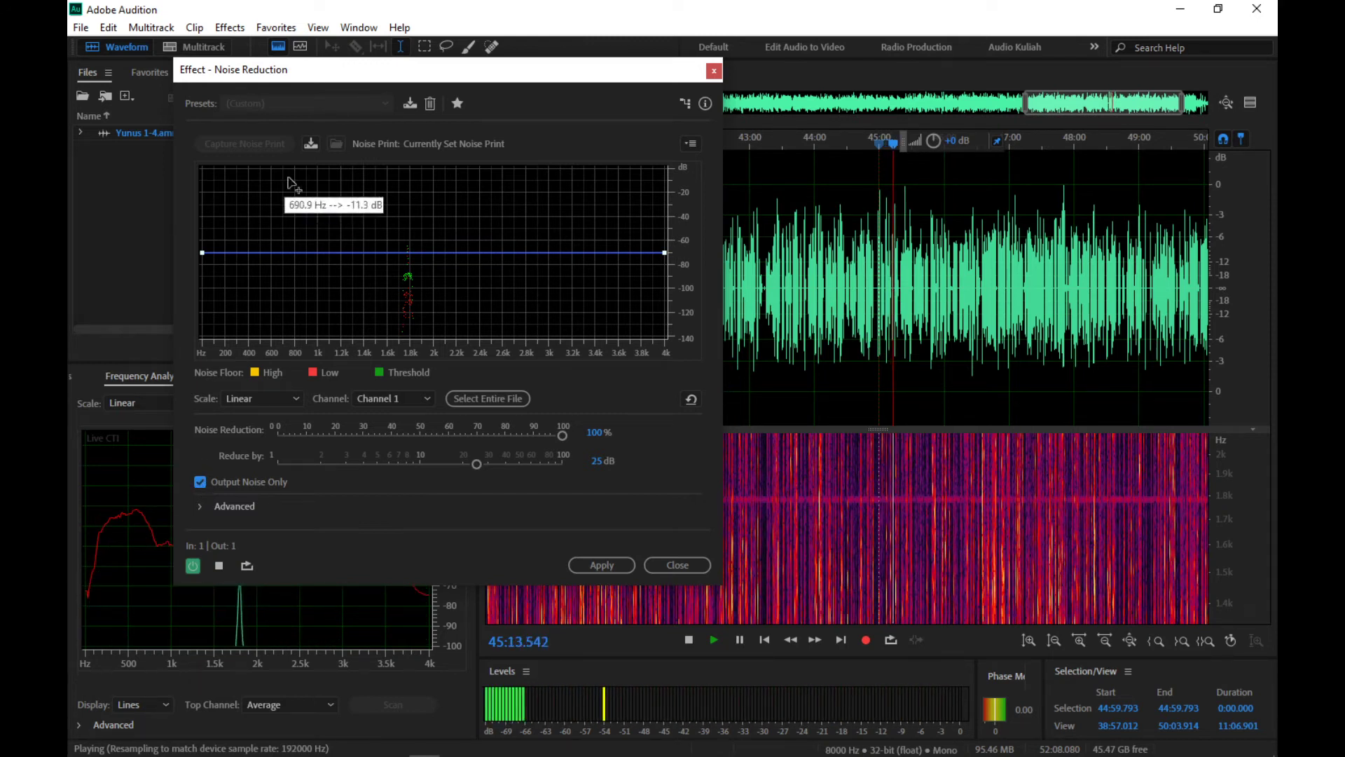
drag(425, 78, 636, 77)
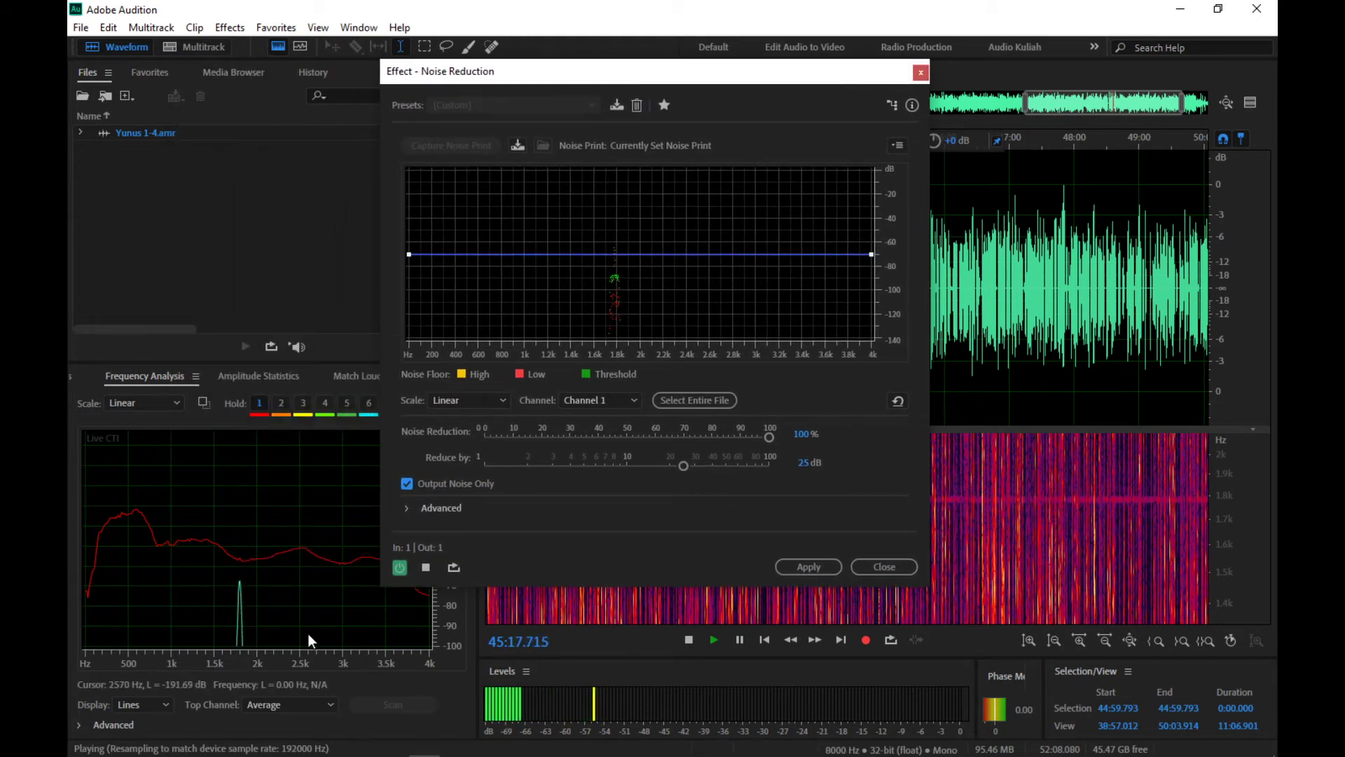
scroll(446, 614, down, 2)
drag(447, 617, 460, 526)
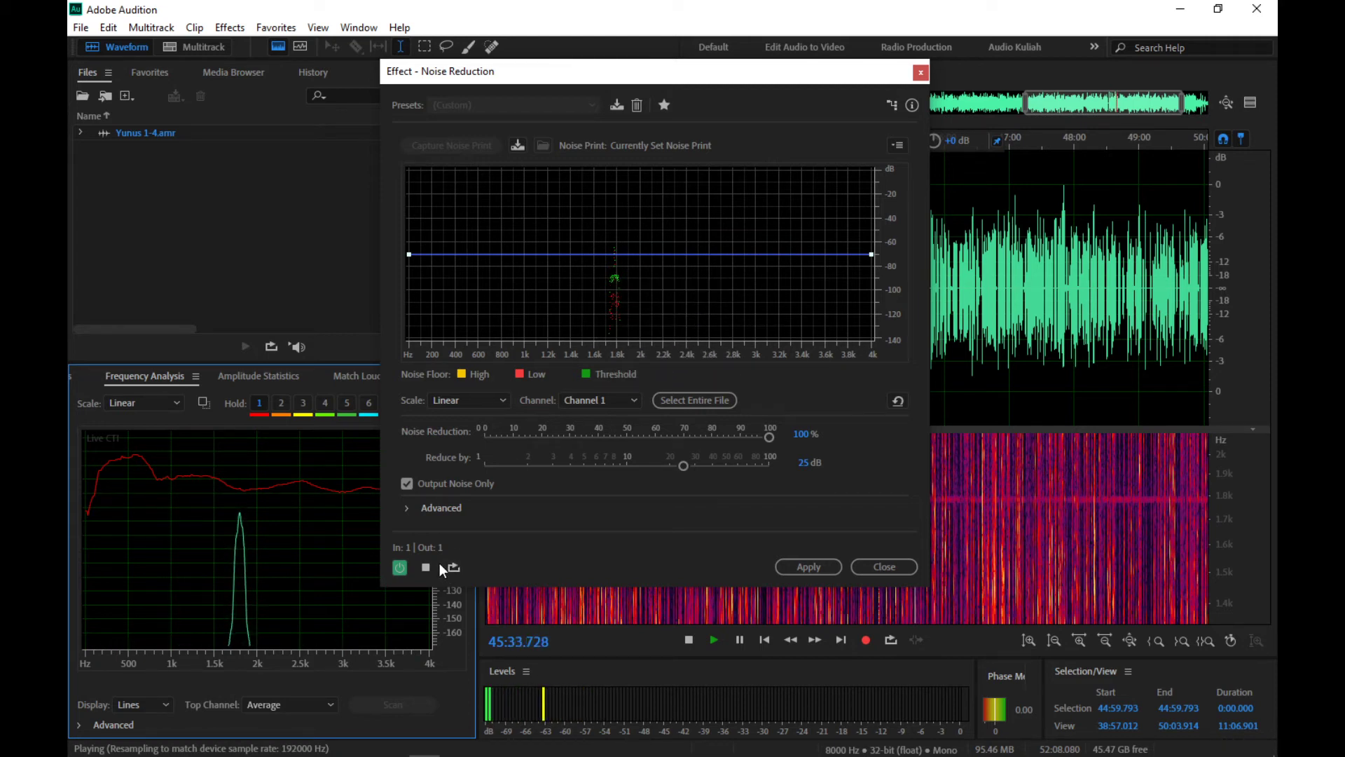
Step: Compare the cleaned audio with the noise-only output during the preview, leaving Output Noise Only off
click(407, 483)
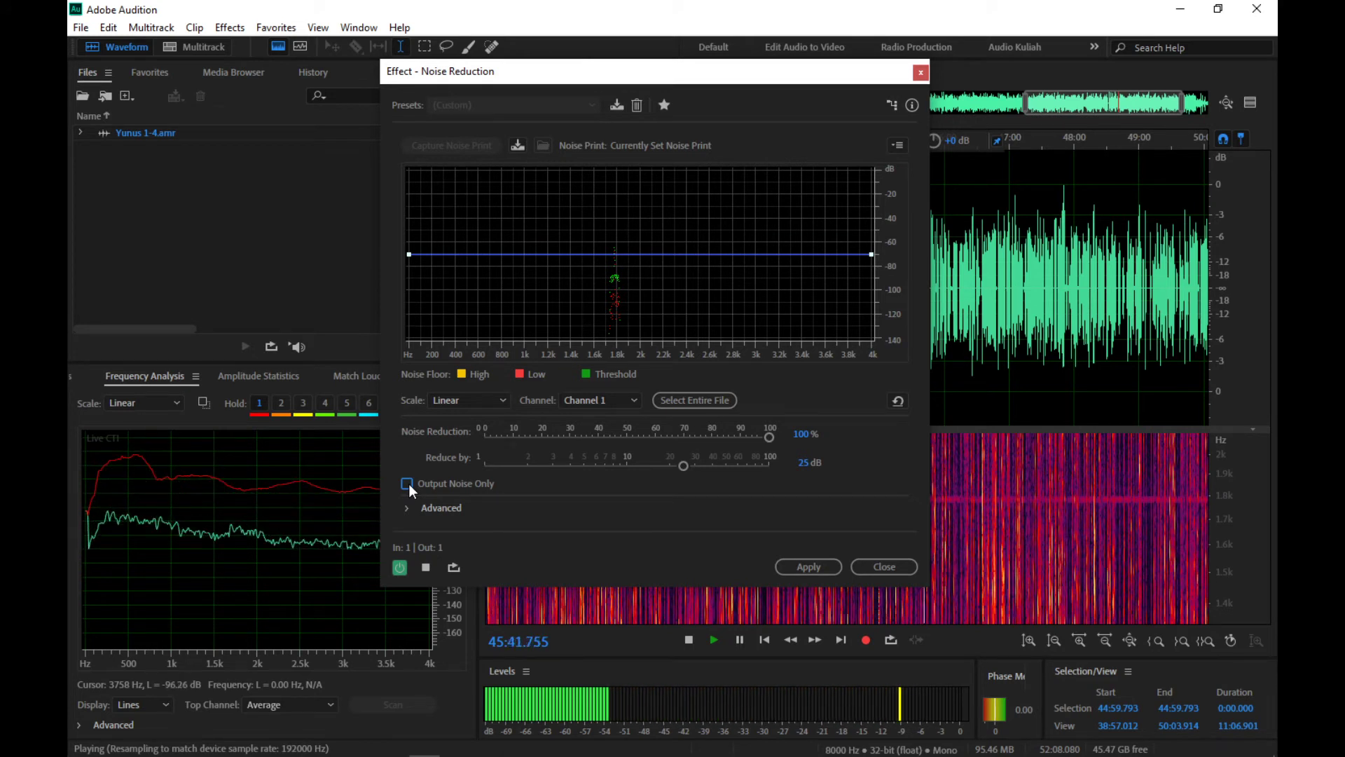
click(407, 483)
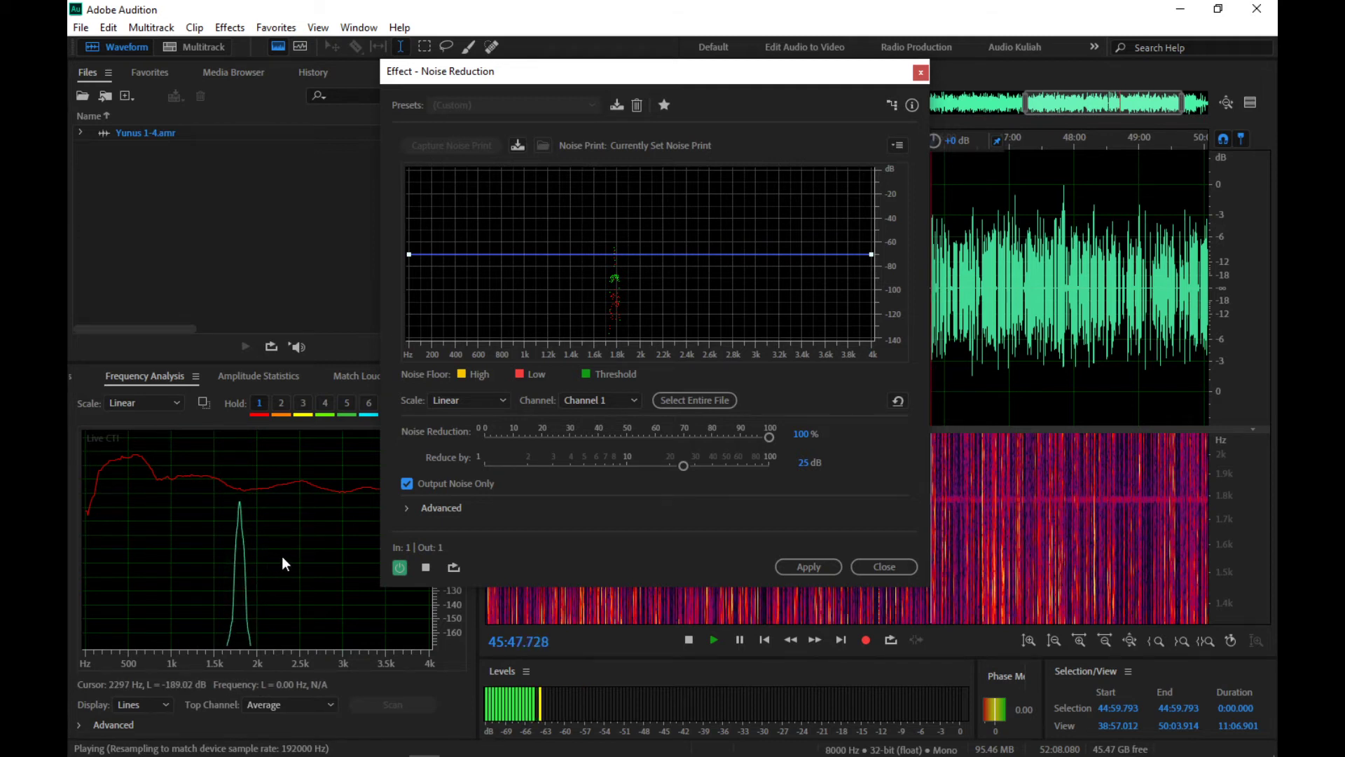
click(406, 484)
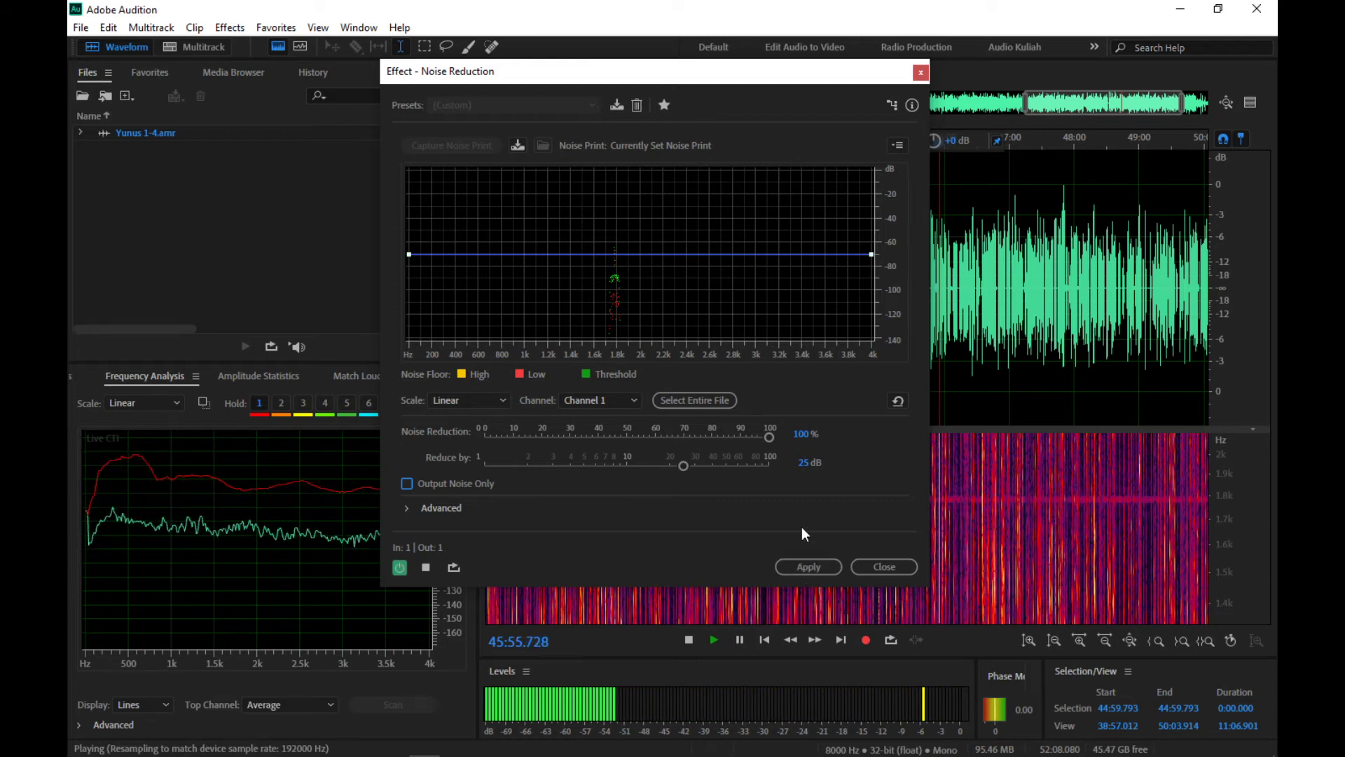
Step: Apply the noise reduction to the recording, switching briefly to OBS Studio and back to Adobe Audition during processing
drag(745, 77, 554, 61)
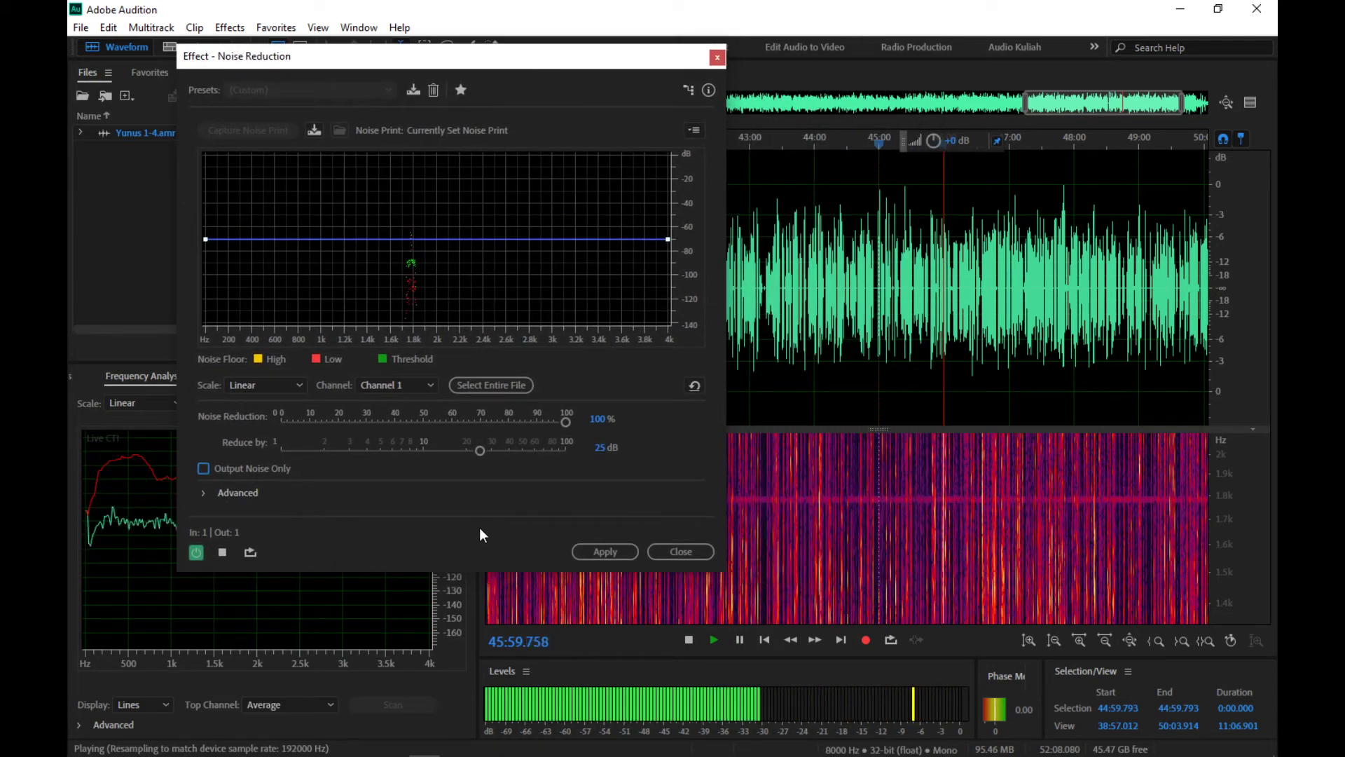
click(612, 555)
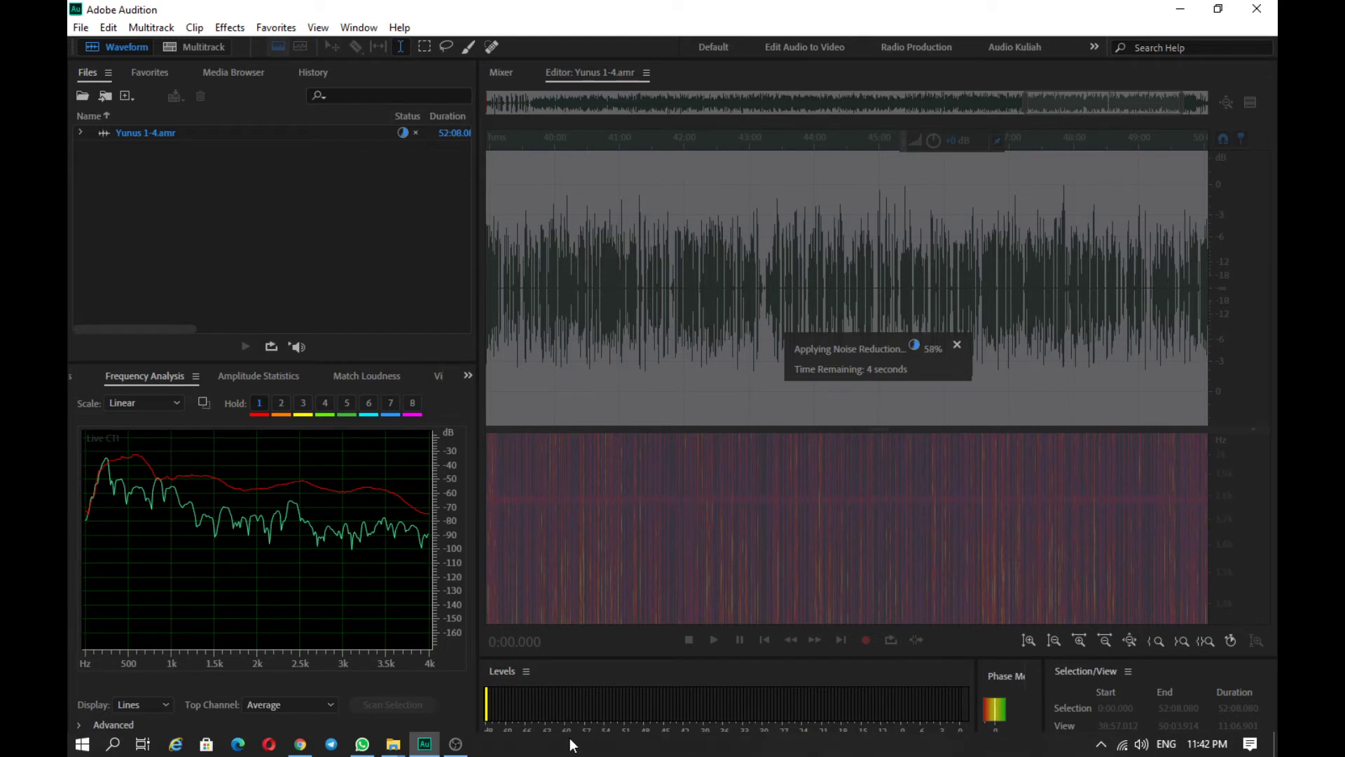
click(455, 745)
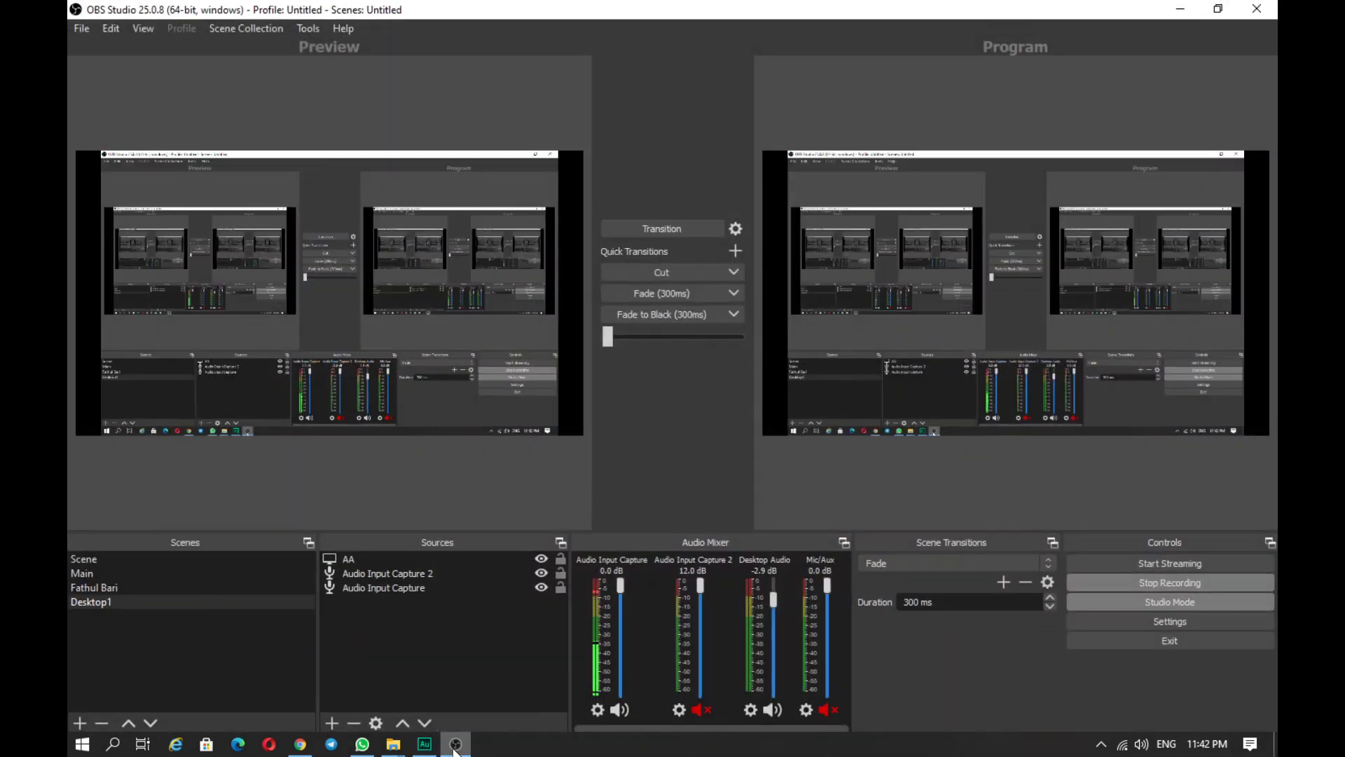
click(455, 746)
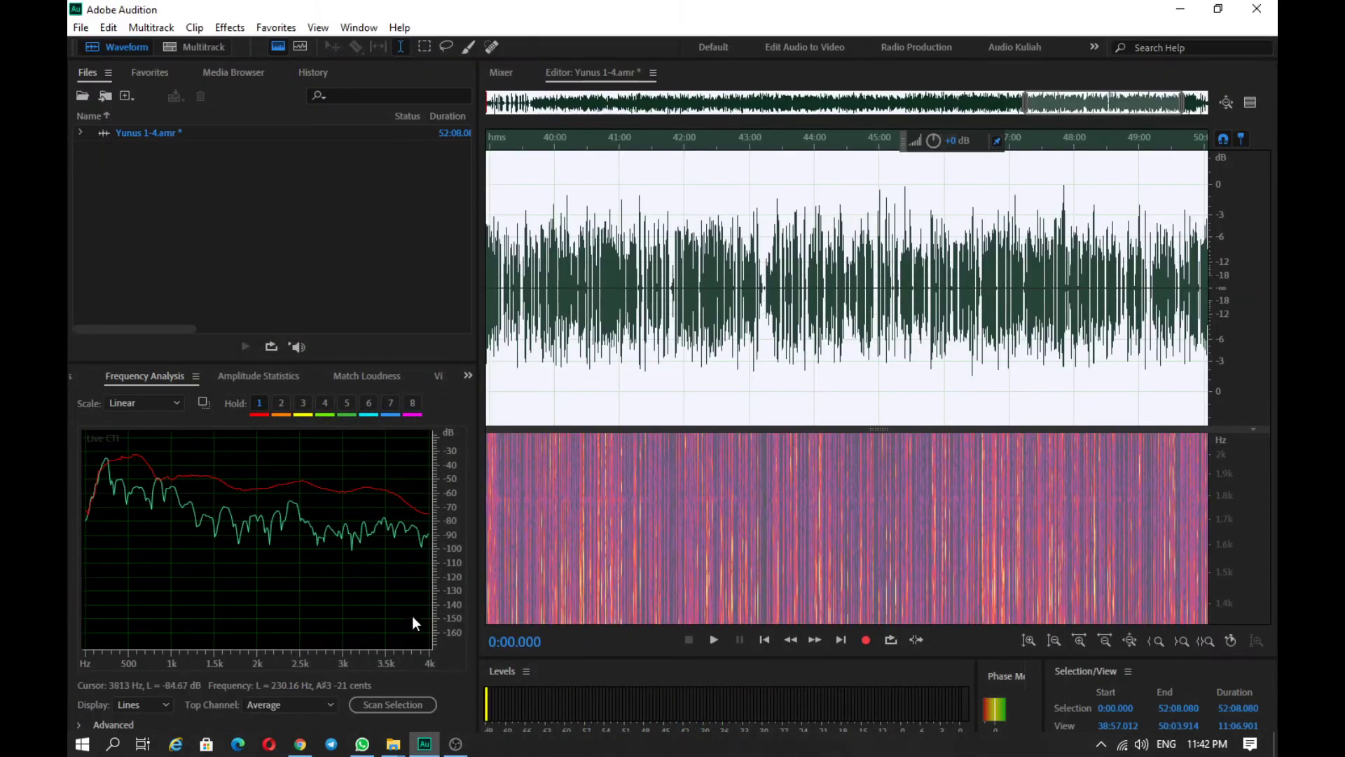
Step: Examine the processed spectrogram around 1.8 kHz at several zoom levels for remaining hum across the recording
click(714, 571)
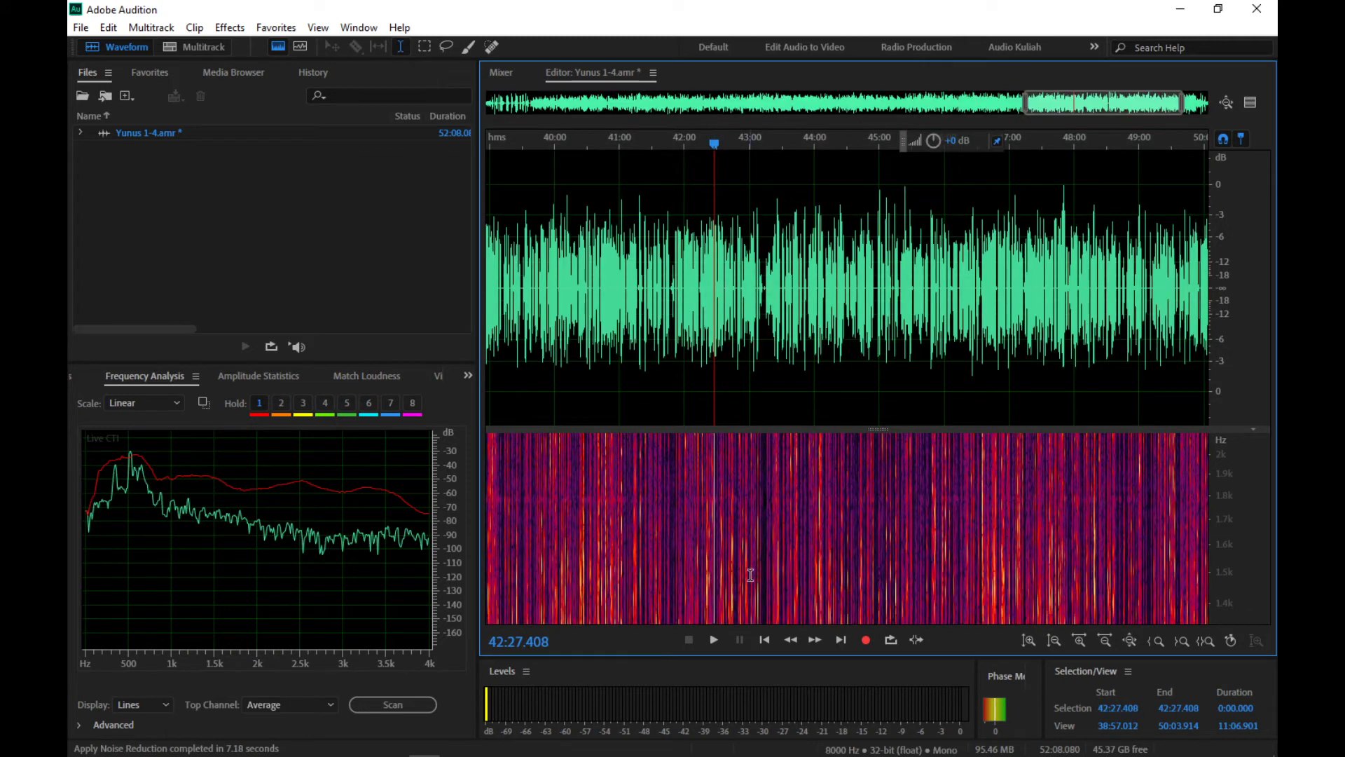
scroll(986, 508, down, 4)
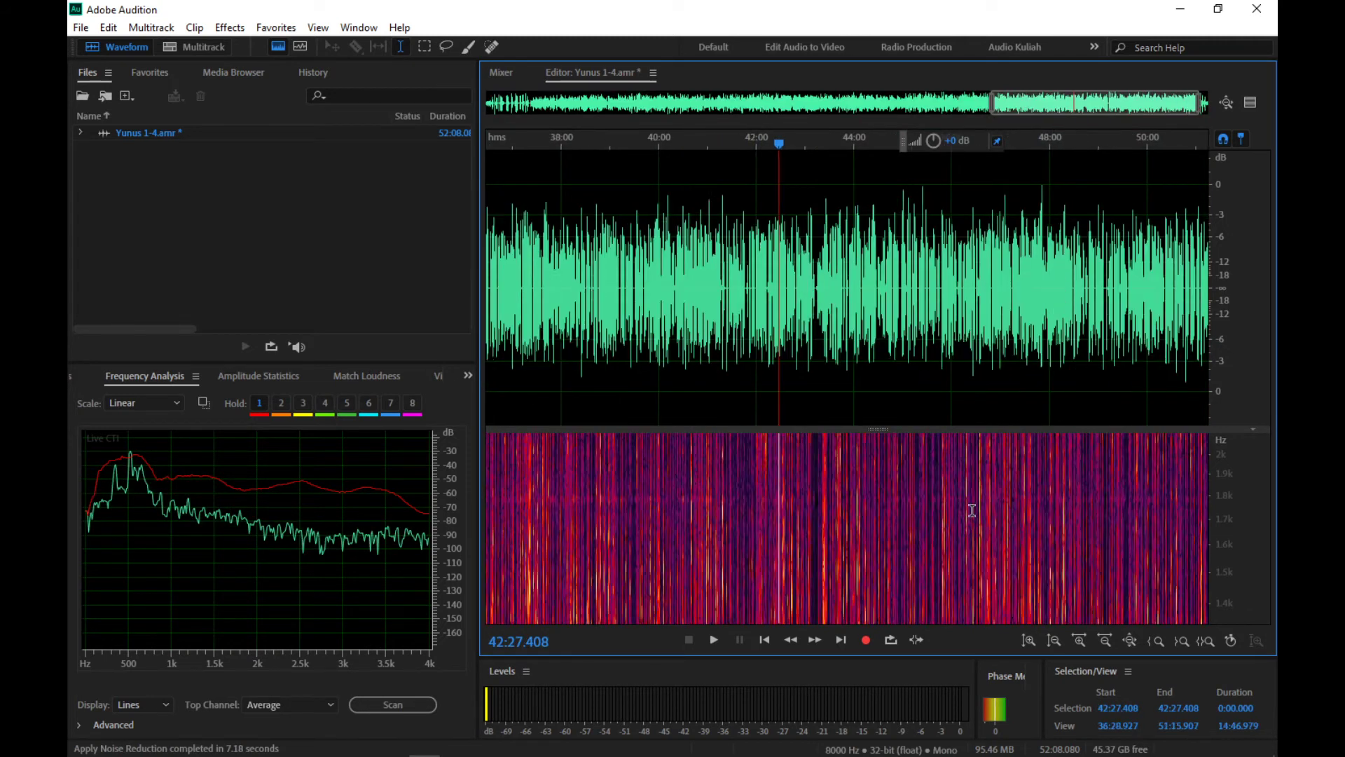
scroll(717, 519, up, 6)
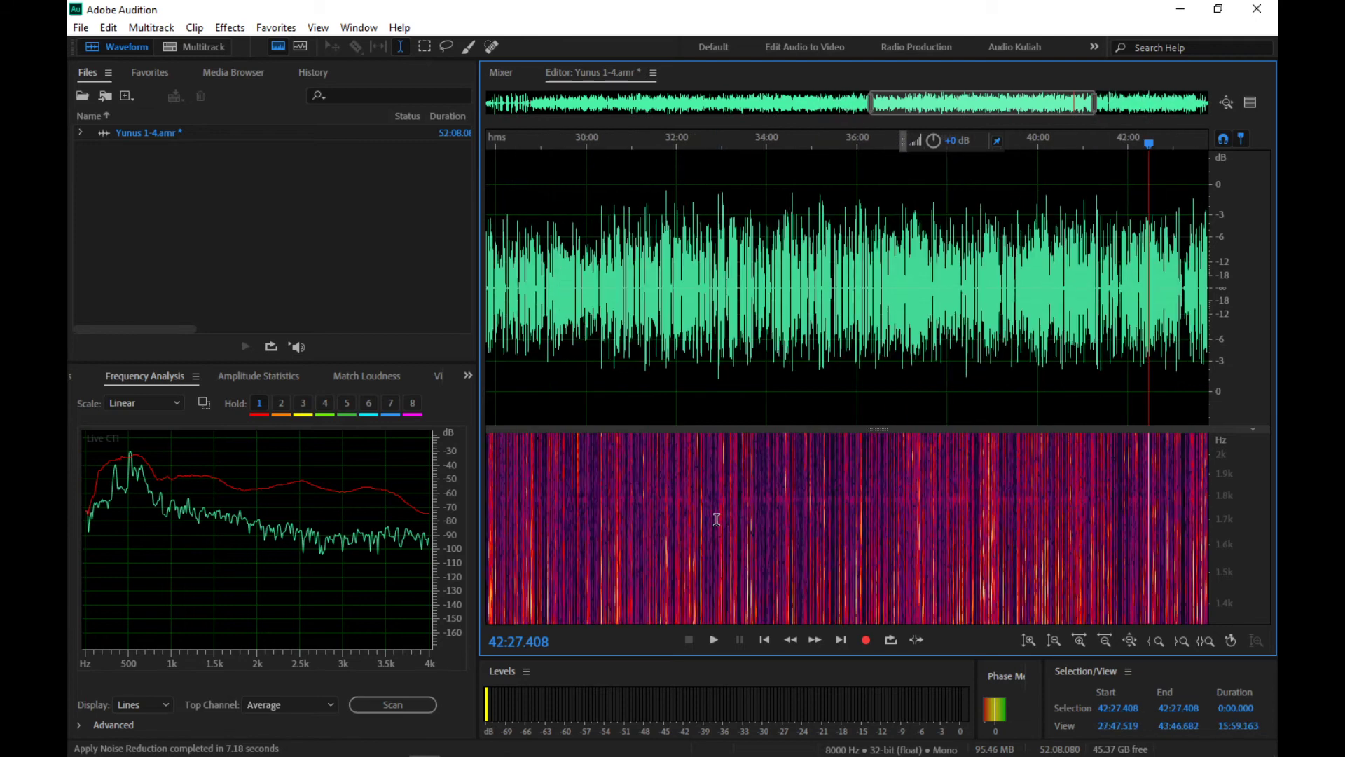
scroll(778, 528, up, 3)
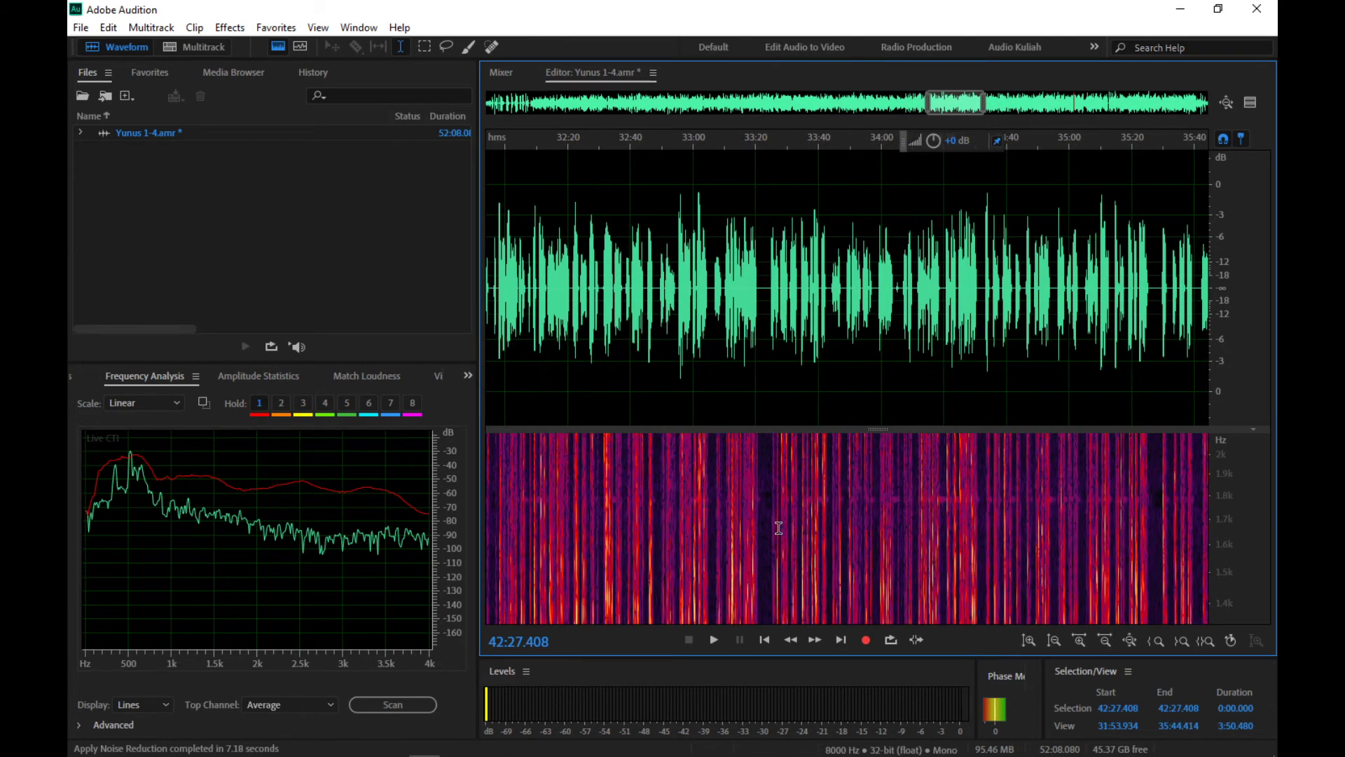
scroll(778, 527, up, 2)
scroll(778, 527, down, 12)
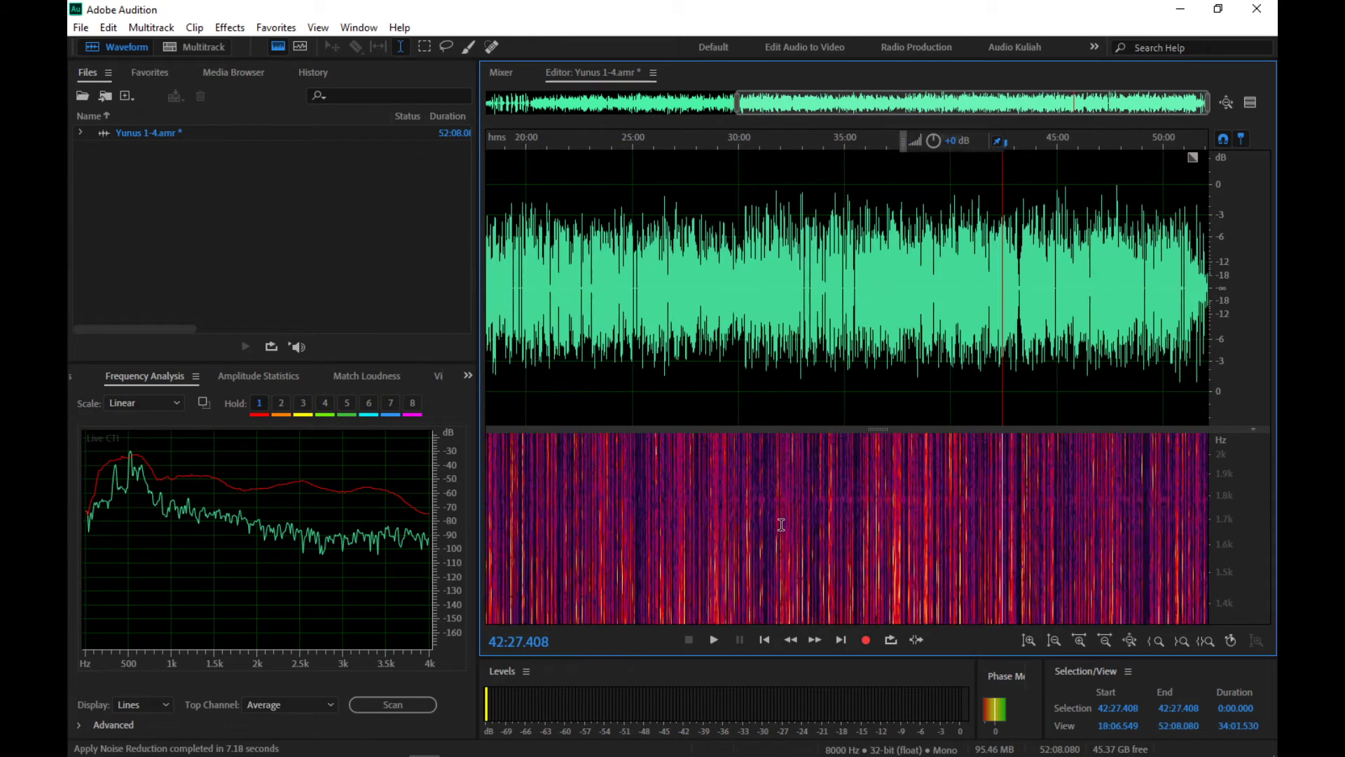
Step: Listen to the cleaned recording from 30:00 for a few seconds and inspect the spectrogram around 31:00 for leftover hum
click(693, 540)
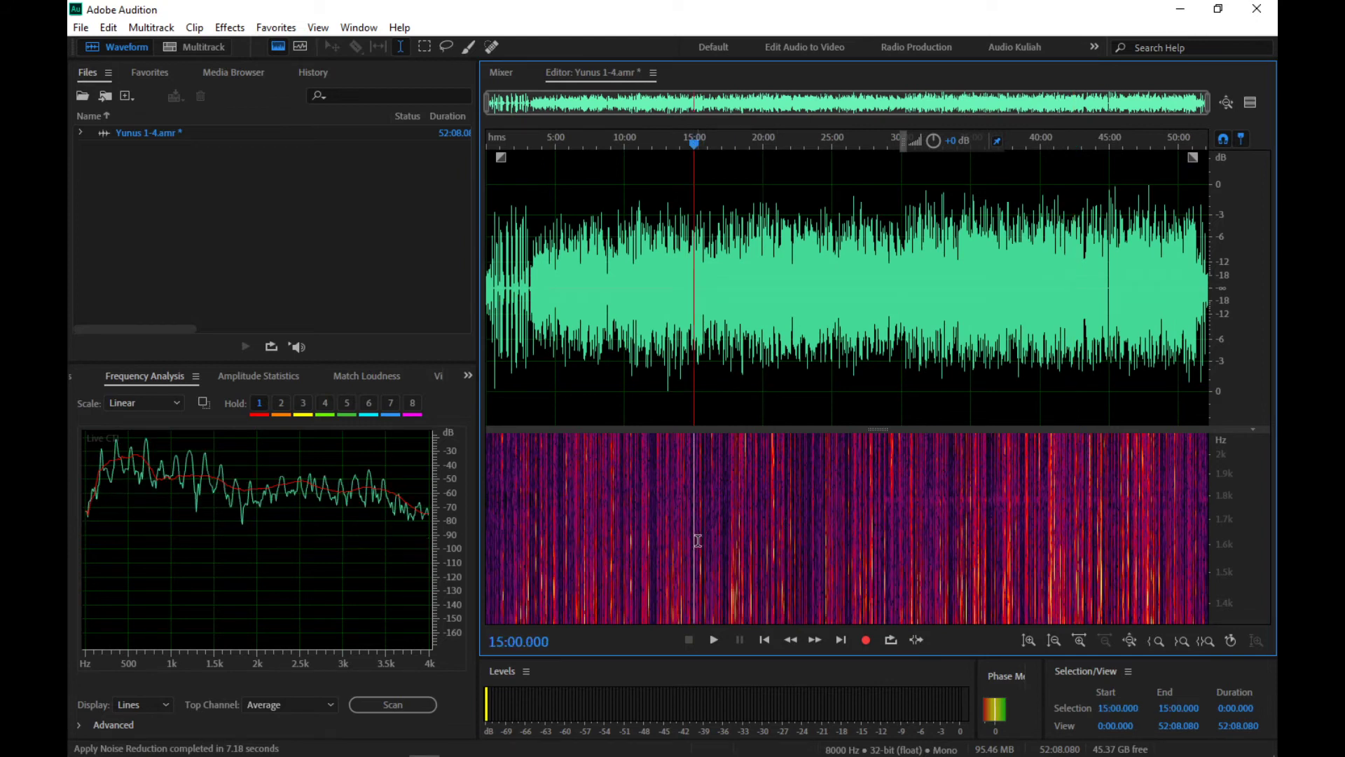
click(902, 537)
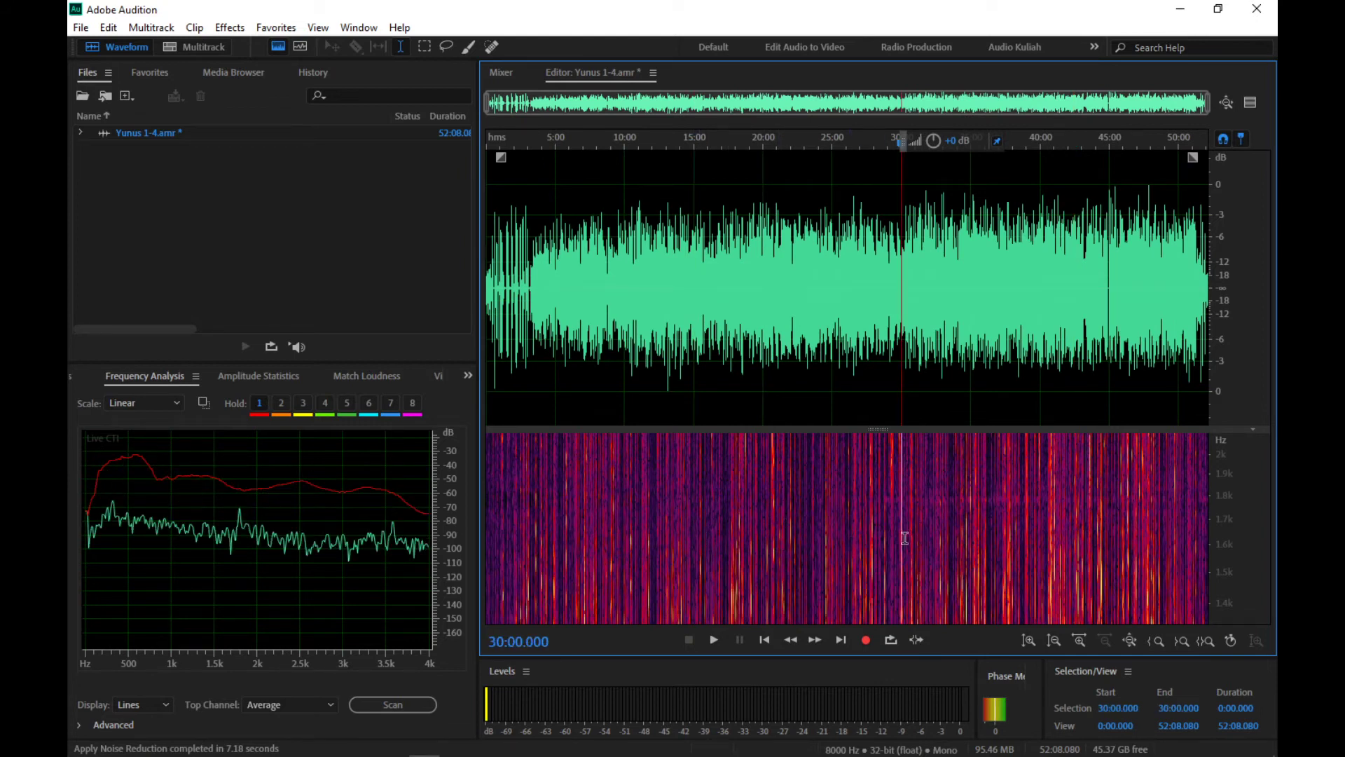
click(715, 641)
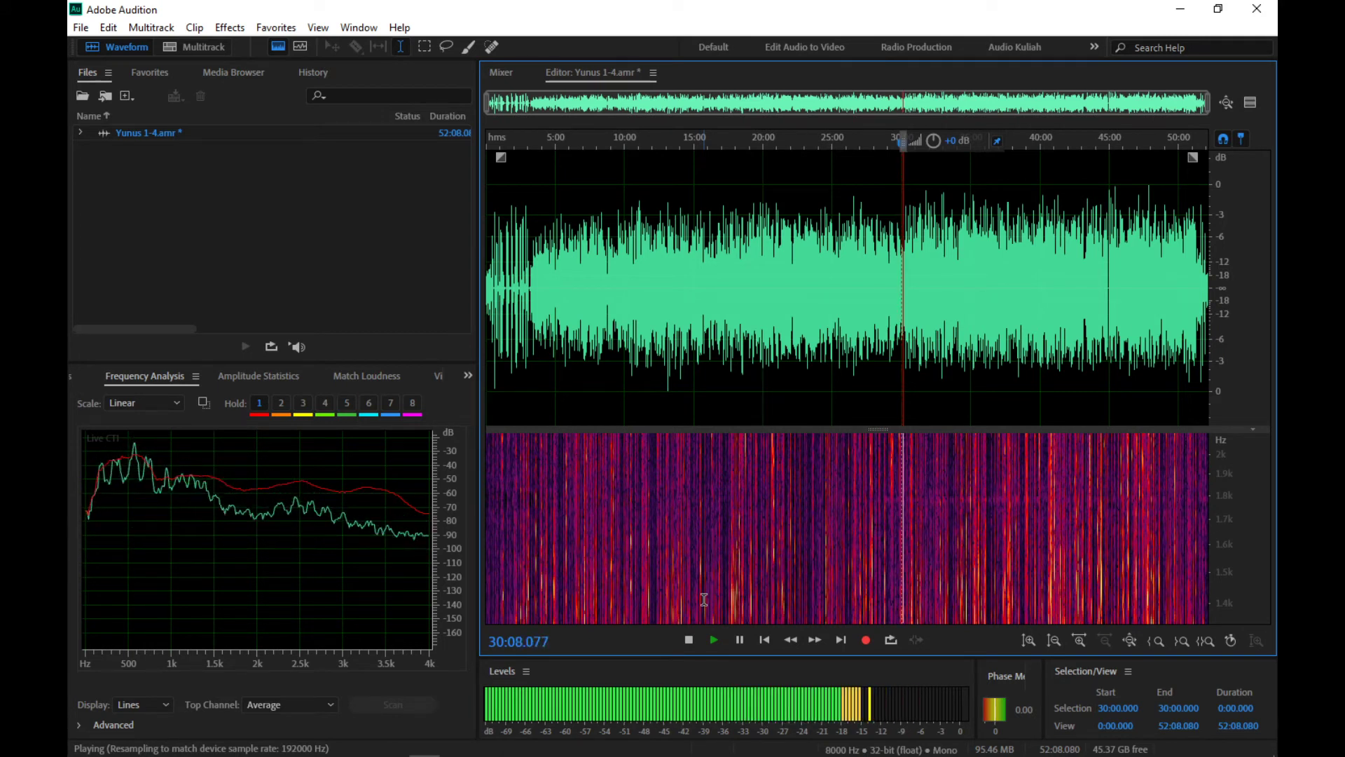
click(688, 639)
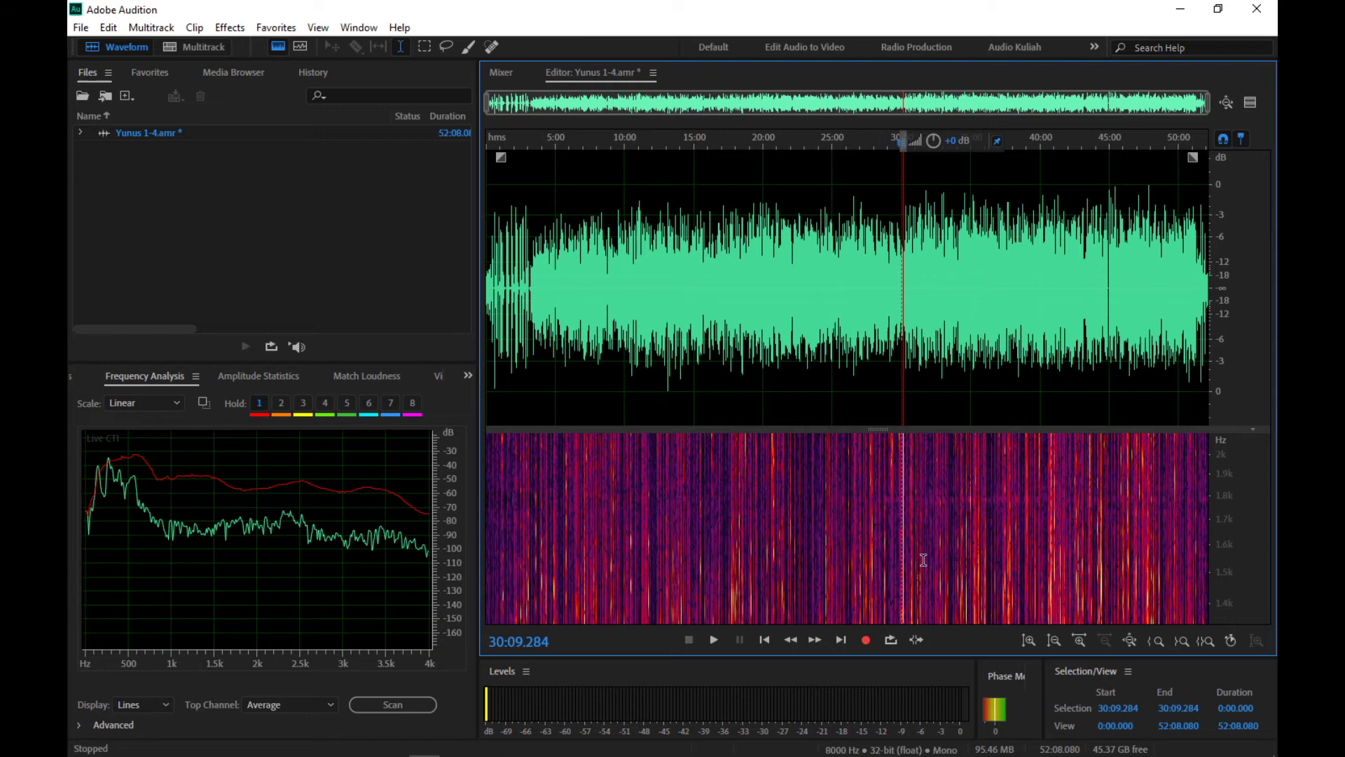
scroll(919, 560, up, 5)
scroll(915, 560, down, 2)
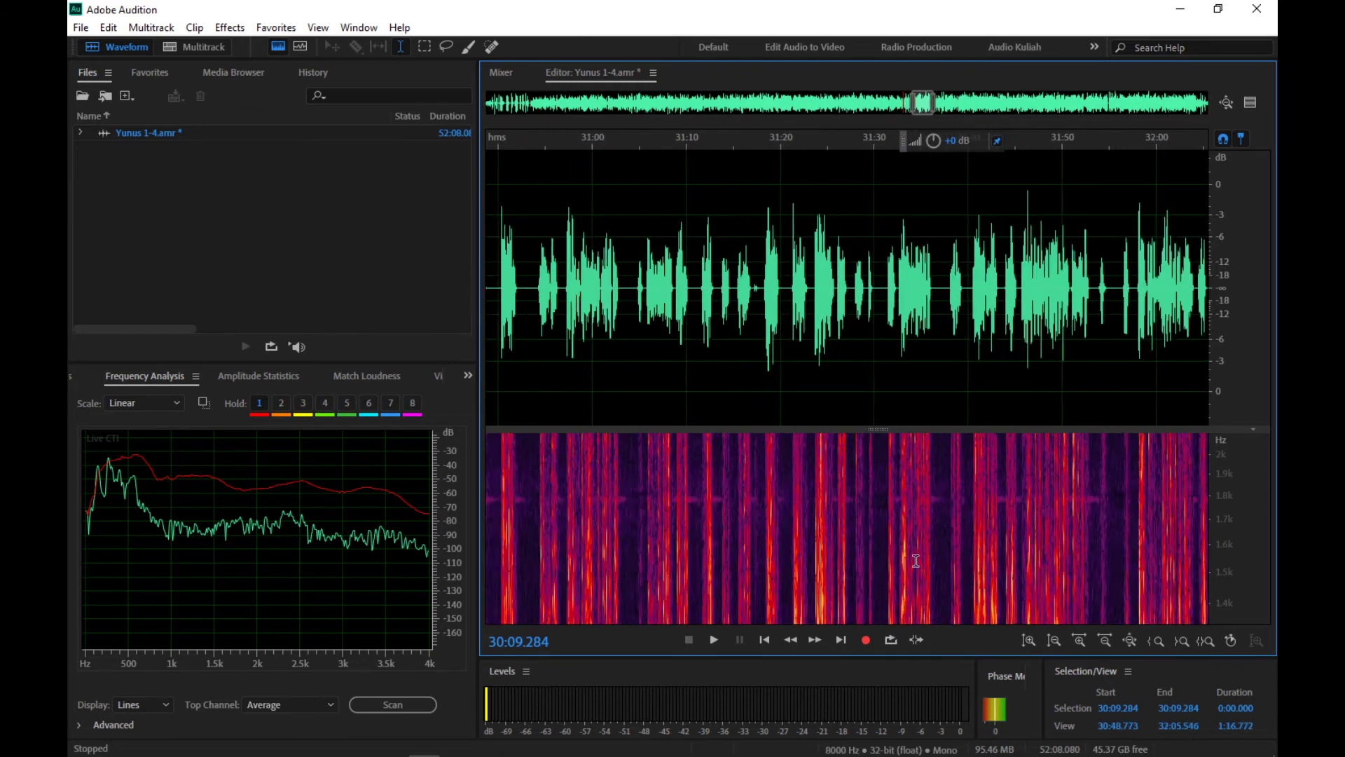
scroll(916, 561, down, 7)
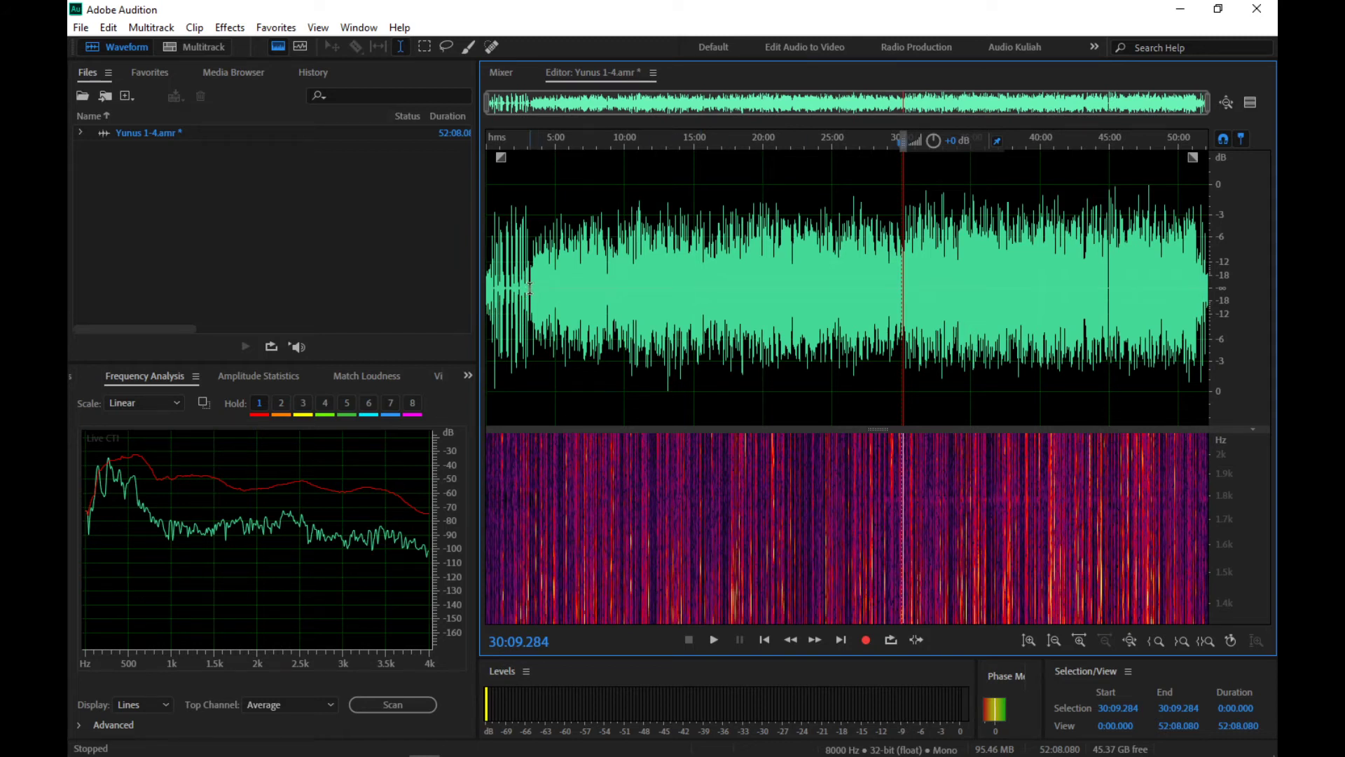
Step: Select the opening section from 0:00 to 3:09.359 and examine its waveform and spectrogram
drag(529, 288, 486, 301)
scroll(503, 361, up, 9)
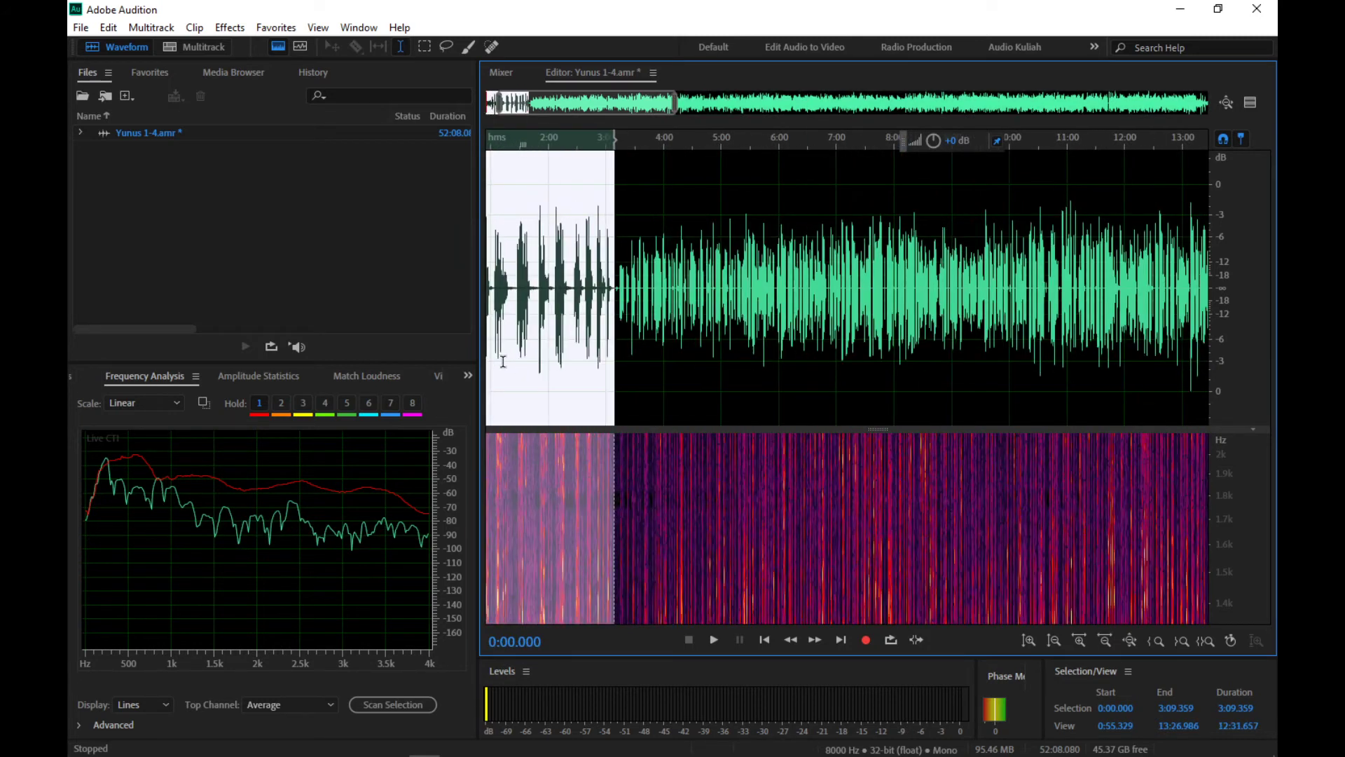
scroll(503, 360, up, 2)
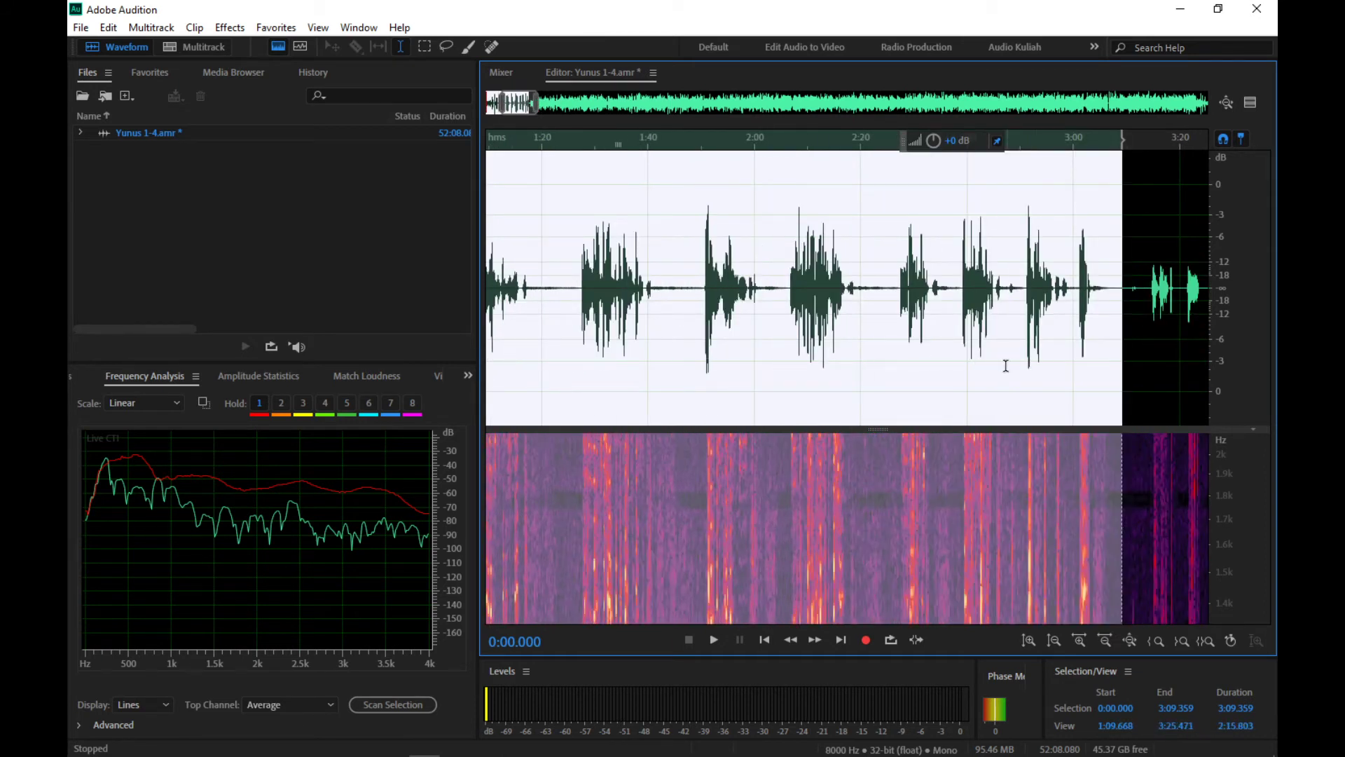
scroll(1169, 368, down, 2)
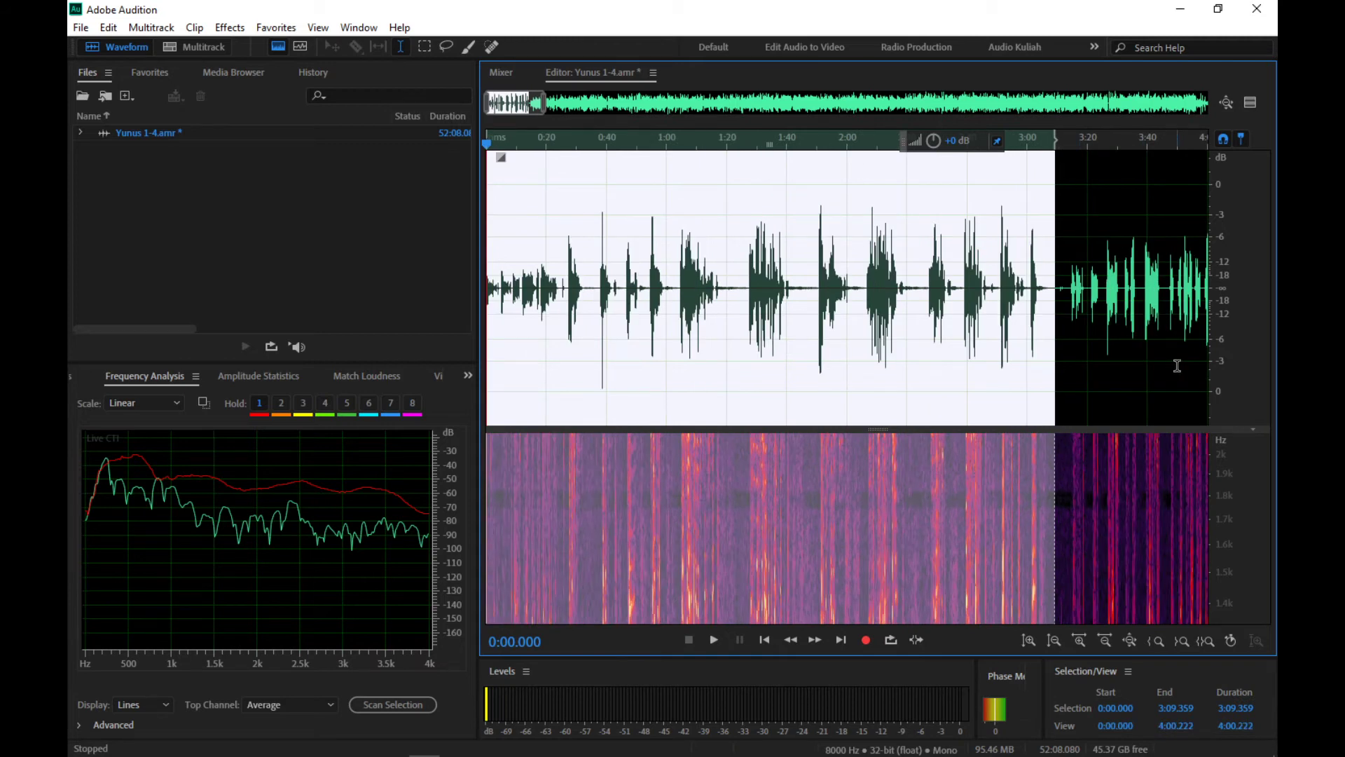
scroll(1175, 364, down, 1)
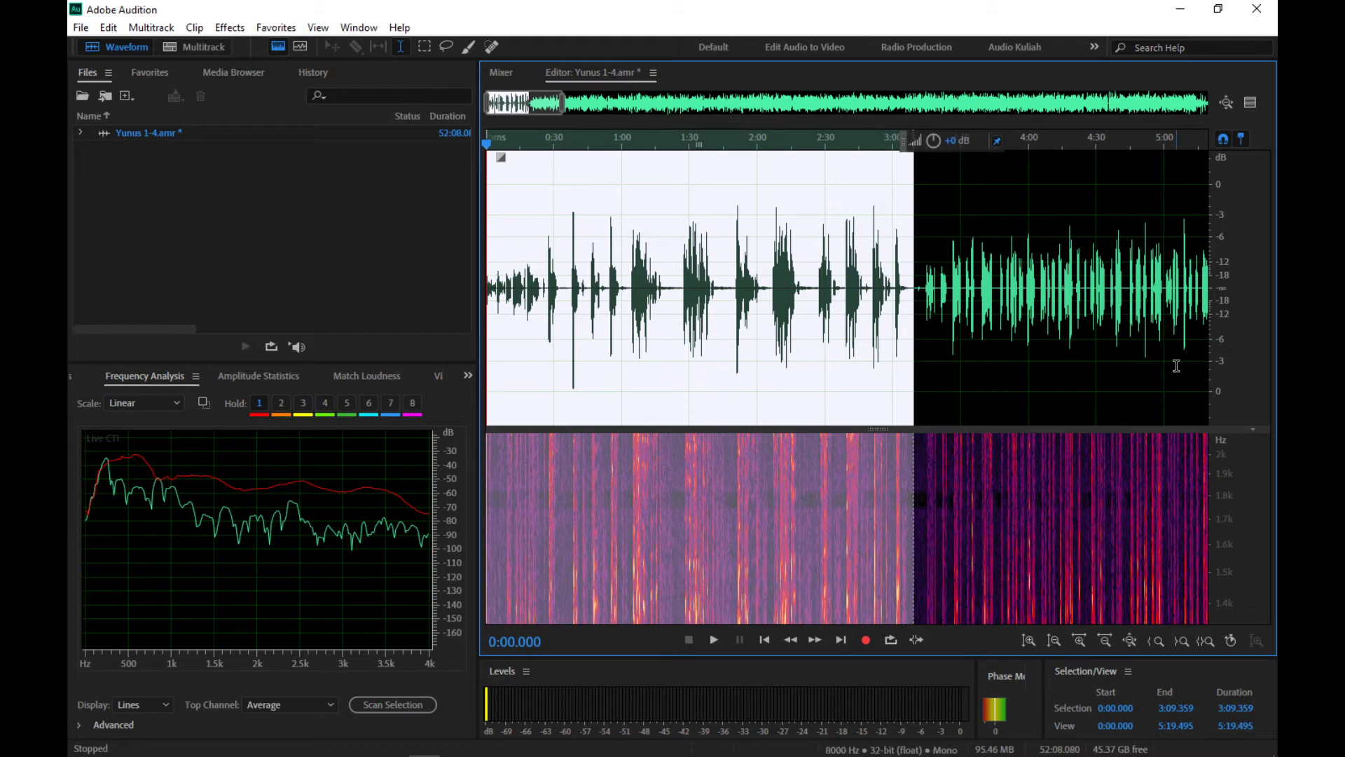
Step: Clear the selection, review the first three minutes, and place the playhead at 0:00
click(892, 367)
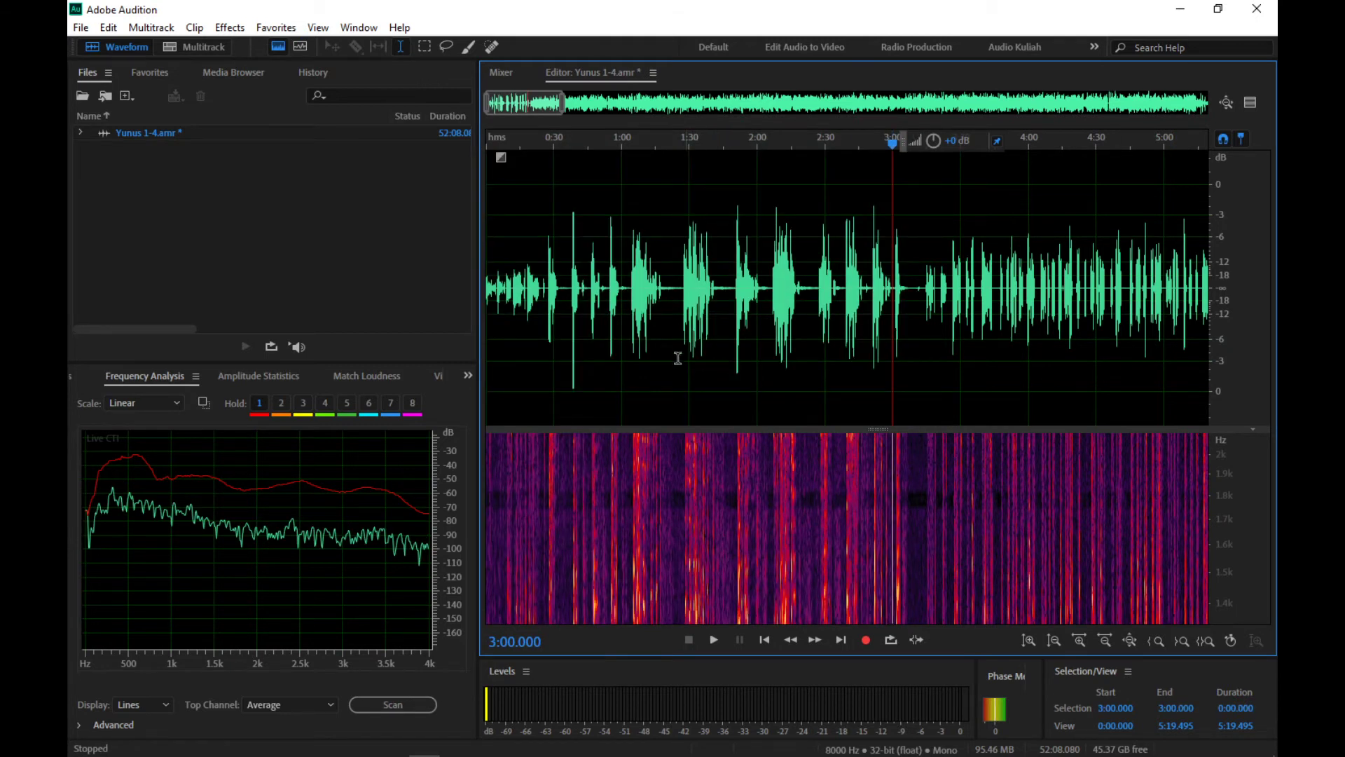
scroll(517, 329, down, 2)
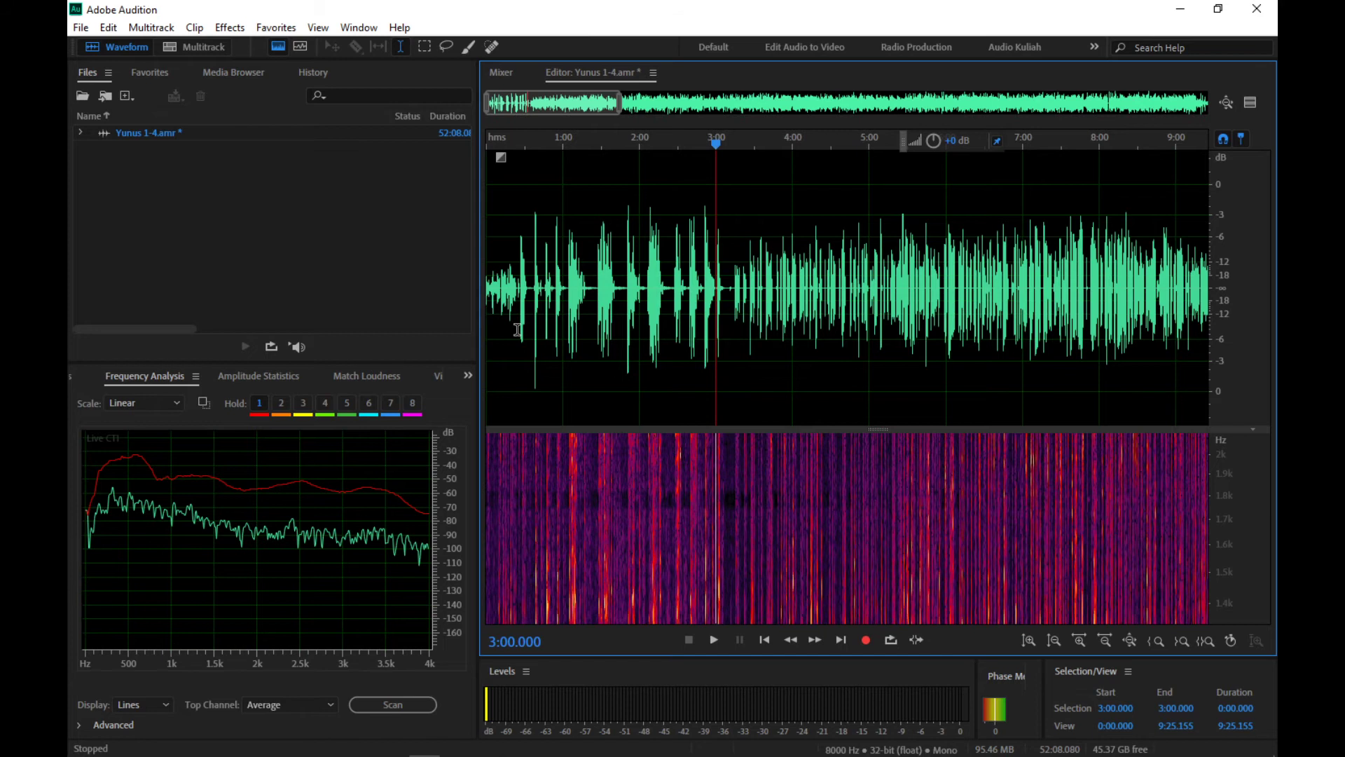
scroll(519, 329, up, 4)
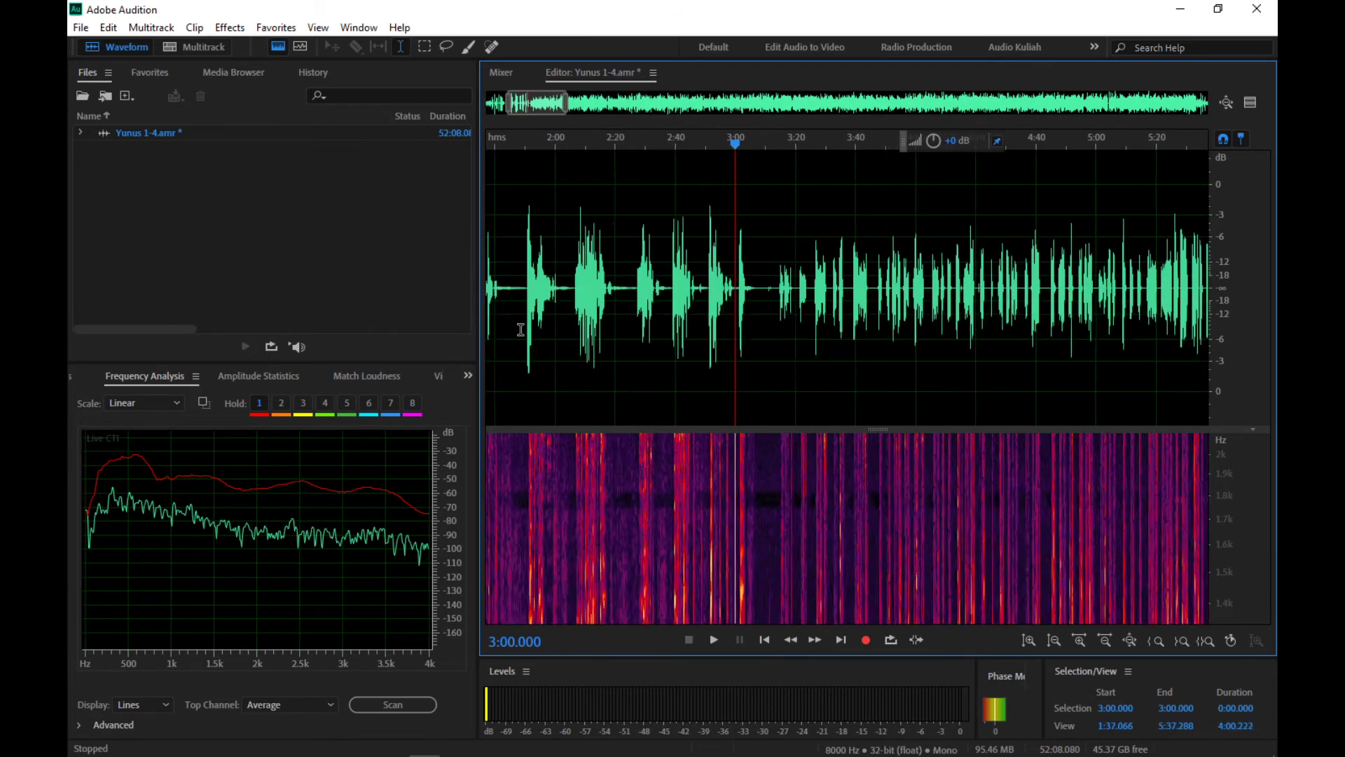
drag(522, 103, 466, 103)
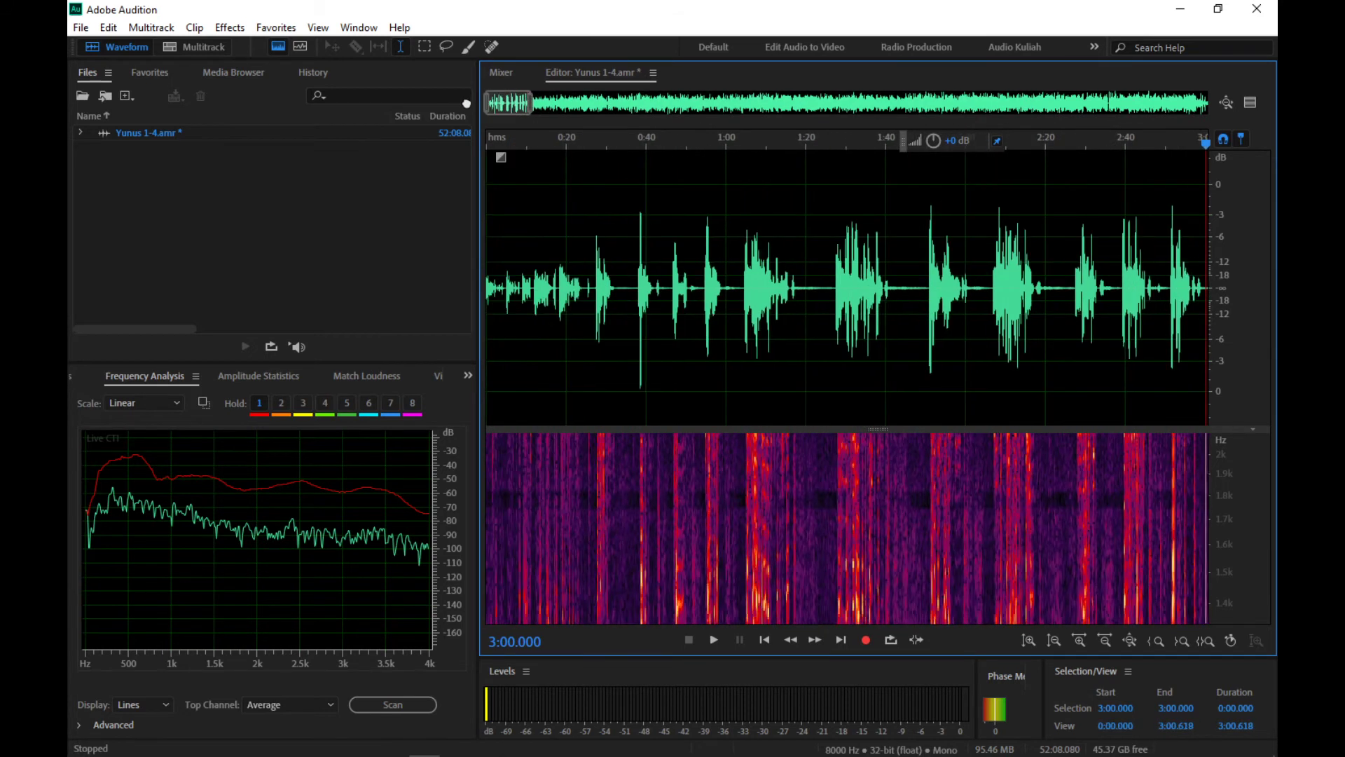
click(488, 287)
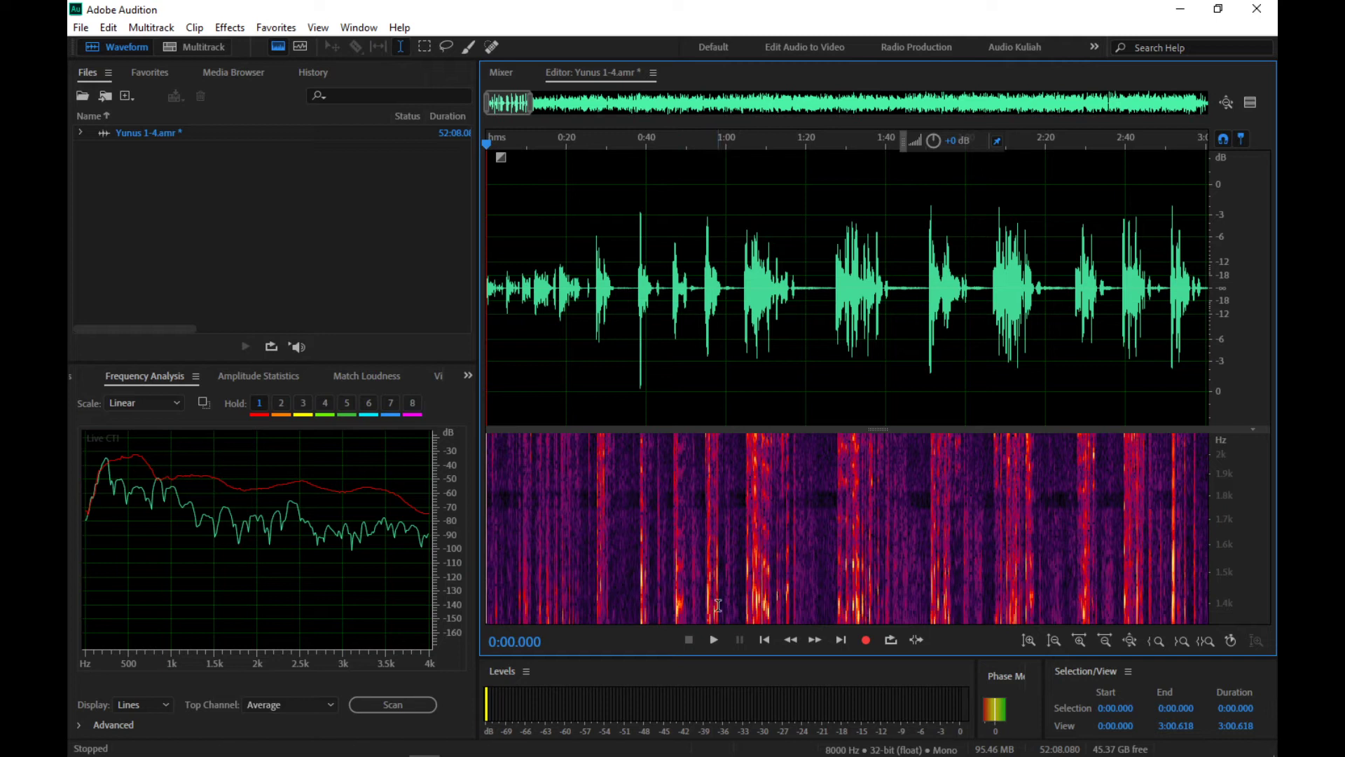
Step: Go to the end of the recording and play its last seconds from 52:01.561
drag(508, 102, 1216, 117)
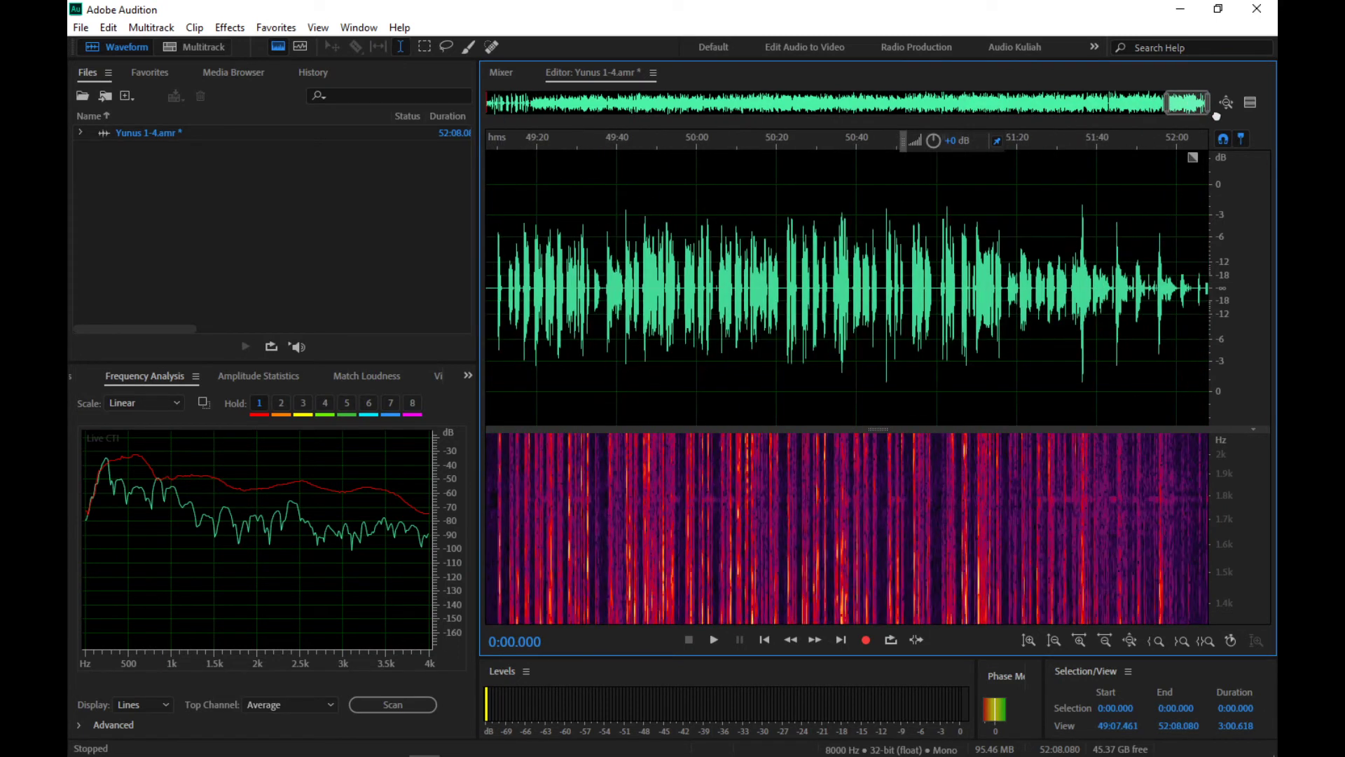
click(1182, 294)
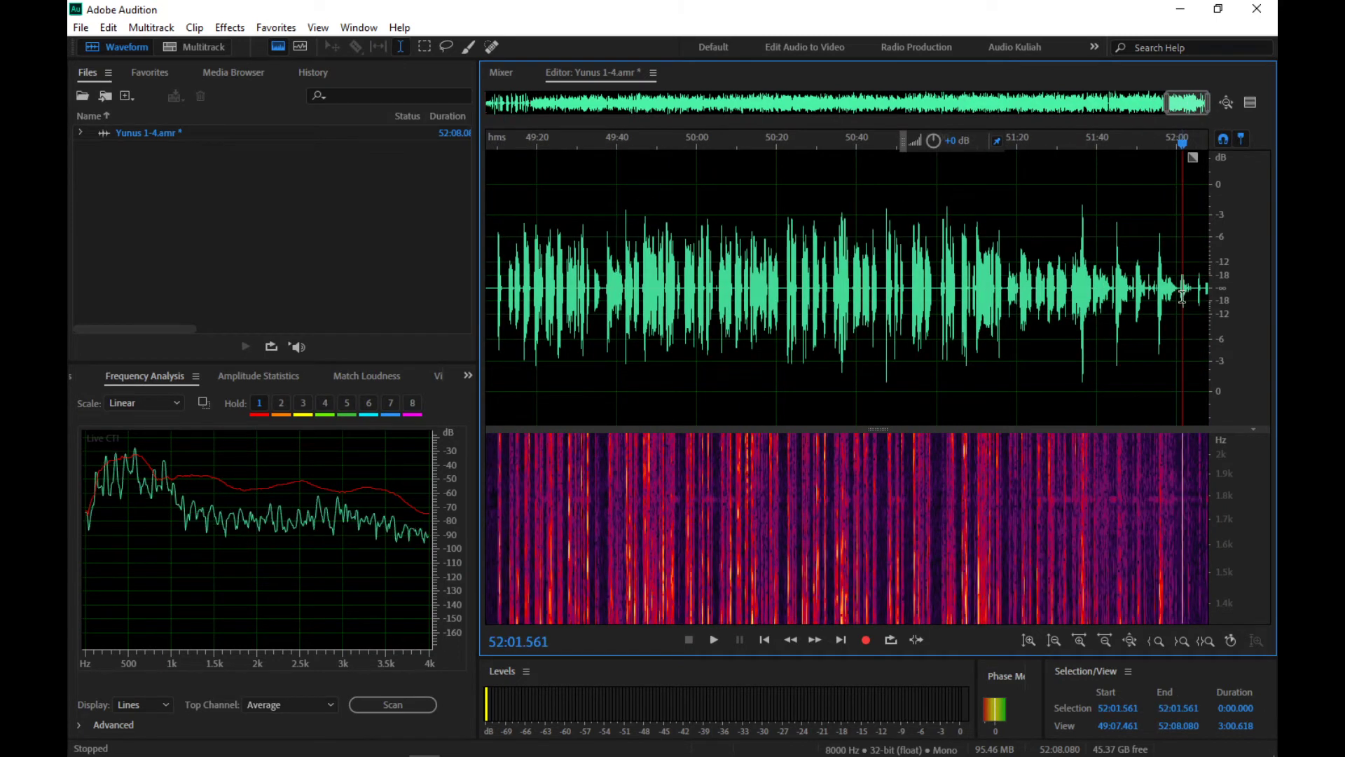
click(713, 639)
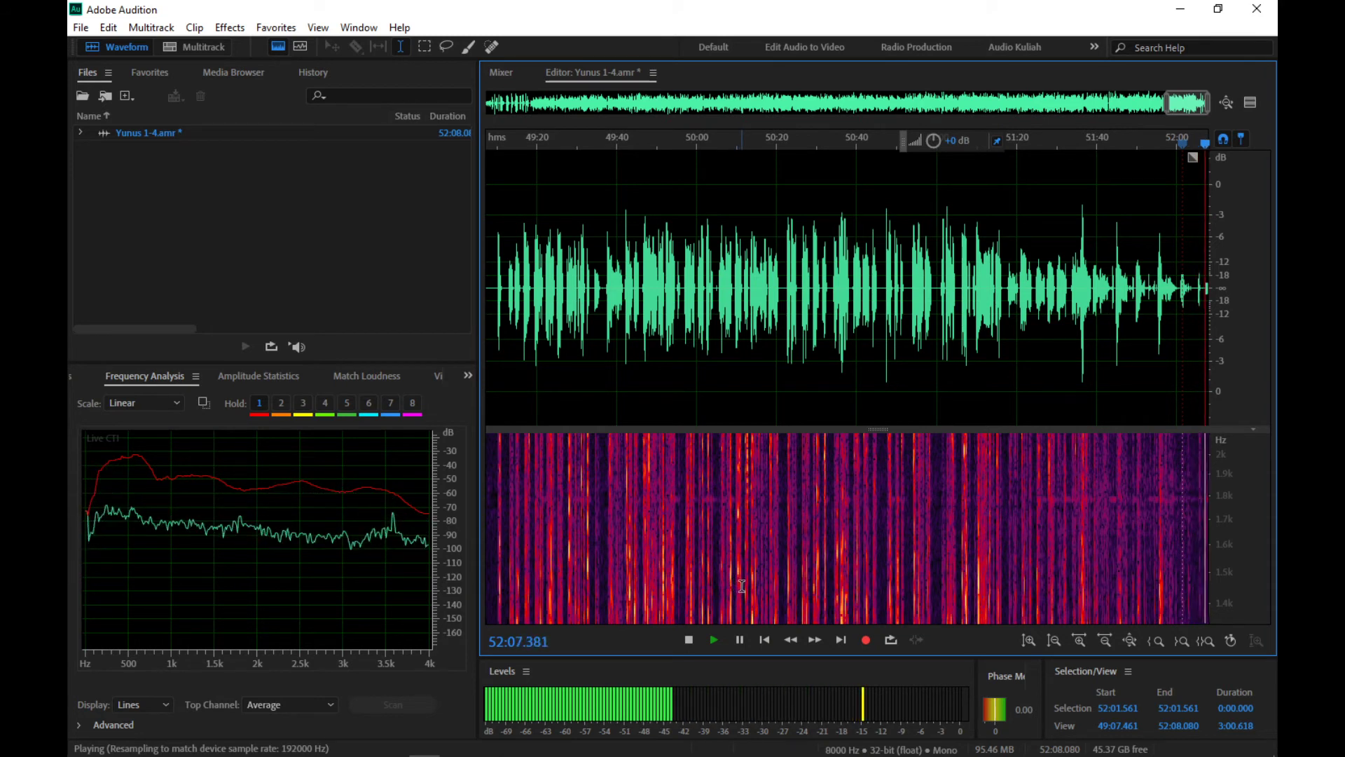
Step: Delete the leftover audio from 52:04.825 to the end of the recording
scroll(1205, 304, up, 3)
drag(1182, 303, 1269, 310)
right_click(1196, 310)
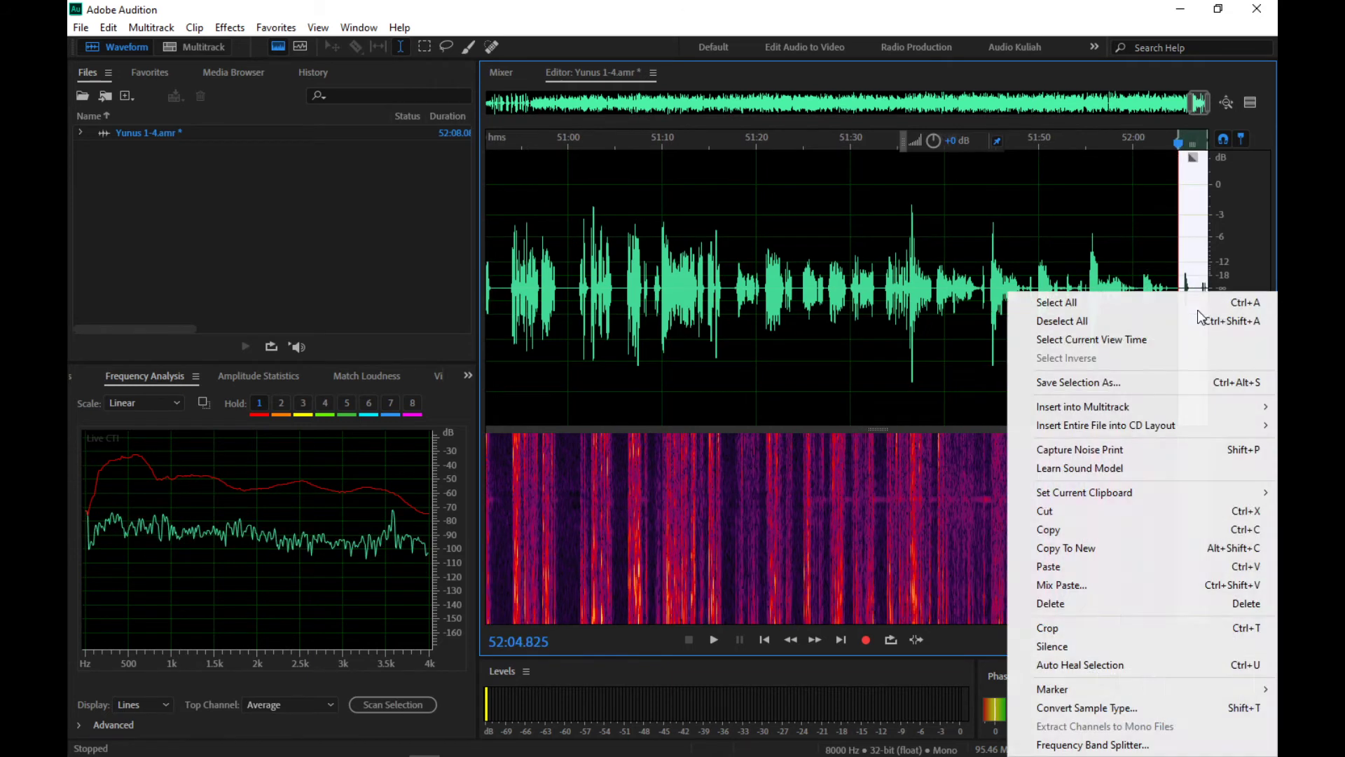
click(1056, 607)
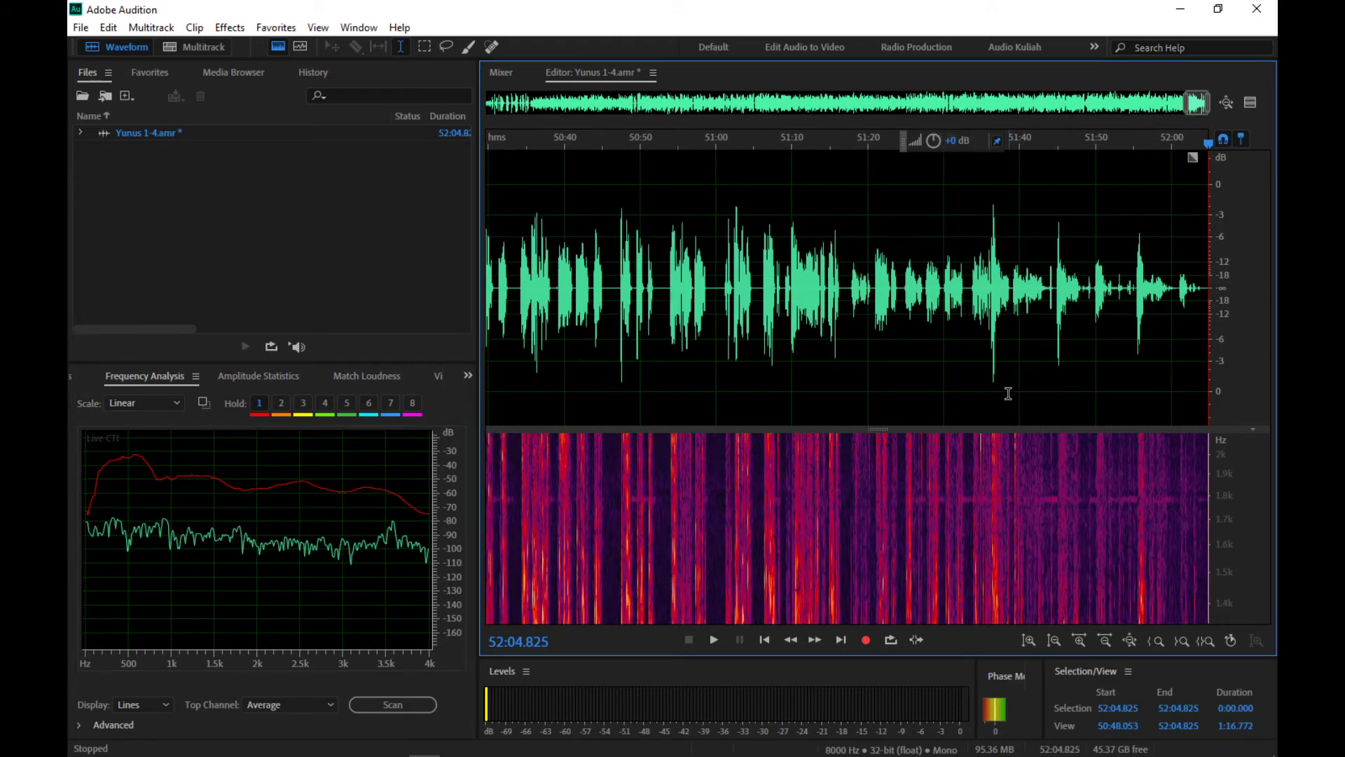
Step: Select the opening section from 0:00 to 3:10.549 and open the Dynamics Processing effect for it
scroll(1005, 391, down, 10)
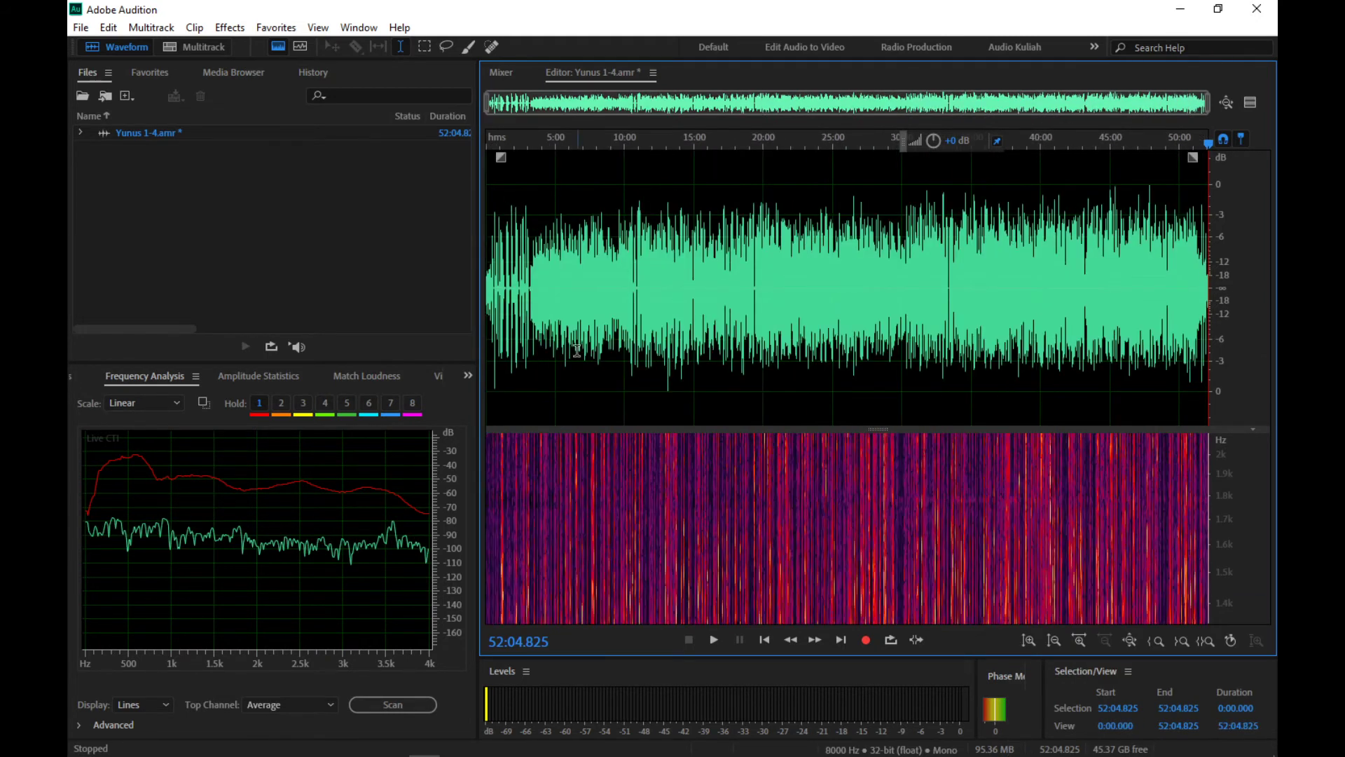
scroll(490, 338, up, 10)
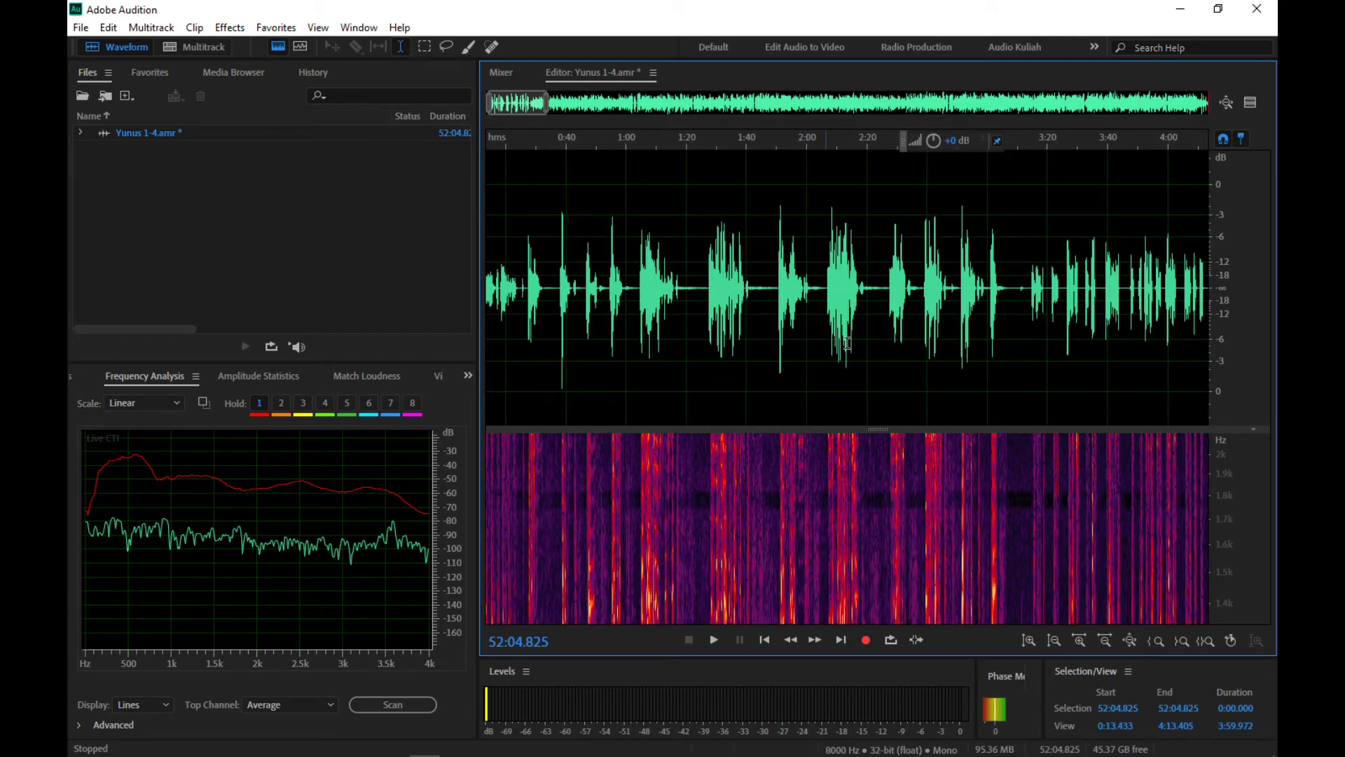
drag(1019, 304, 488, 321)
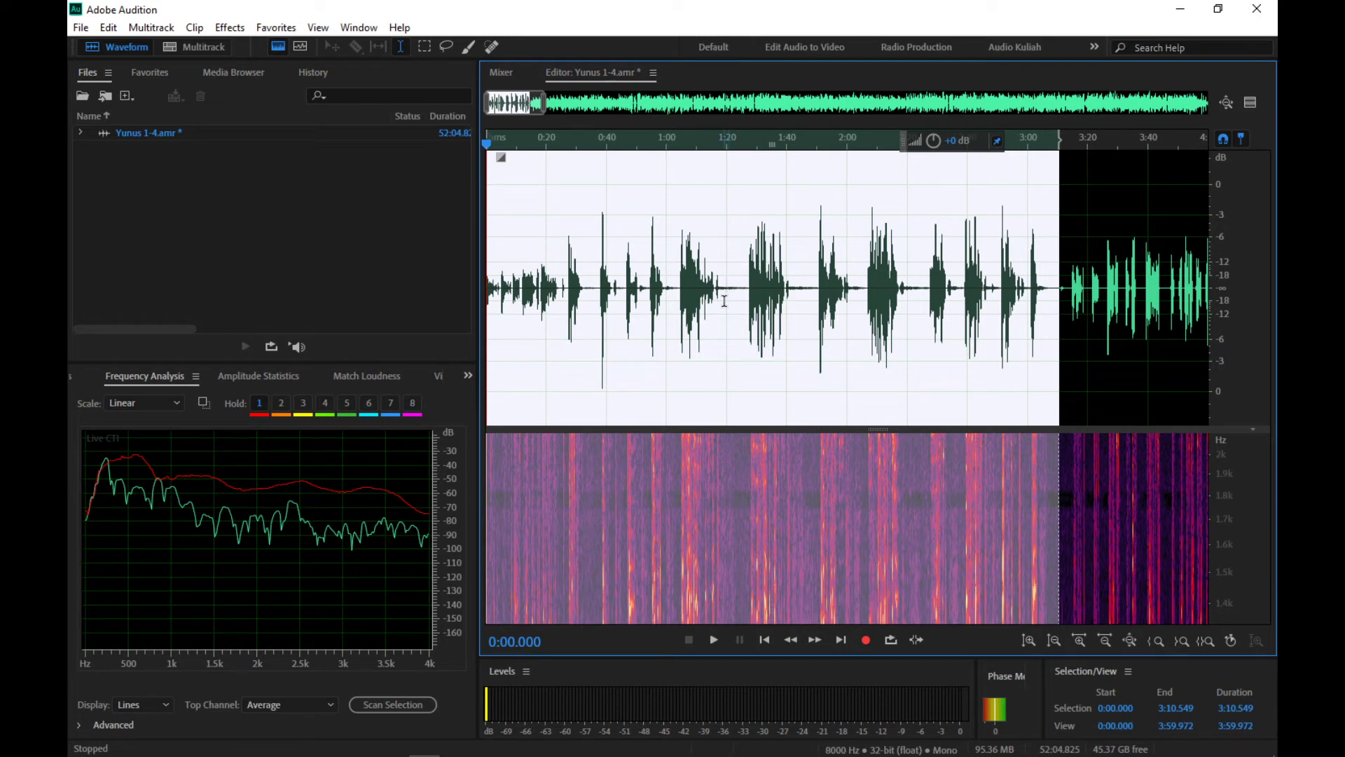
click(233, 33)
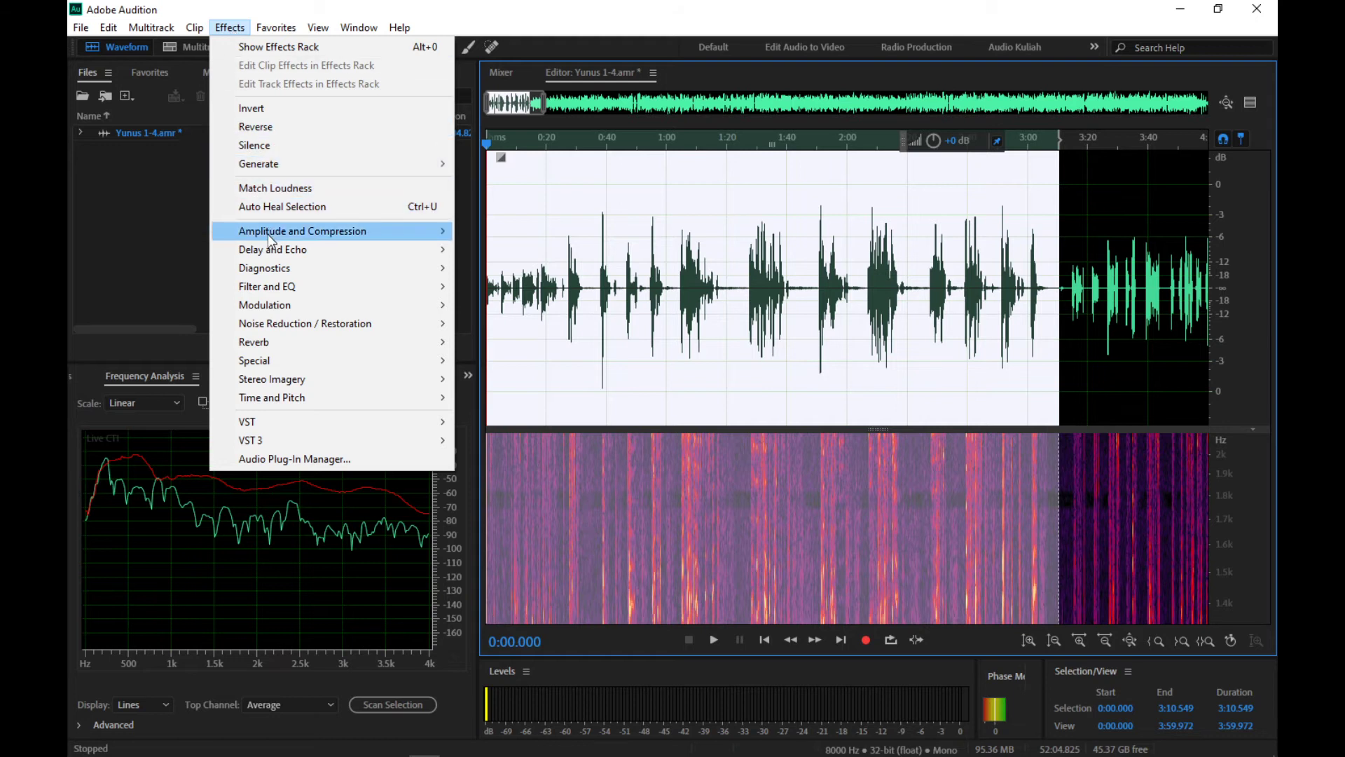
mouse_move(269, 236)
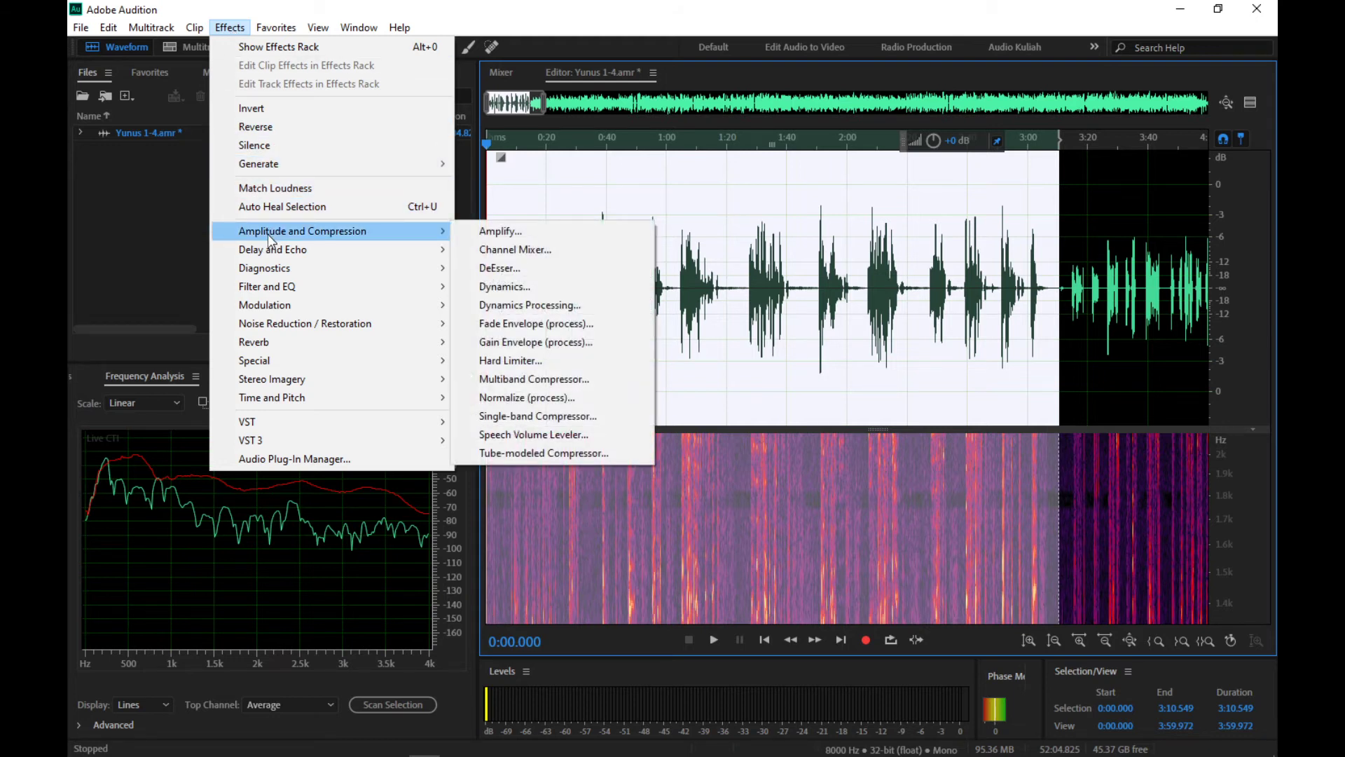
click(507, 307)
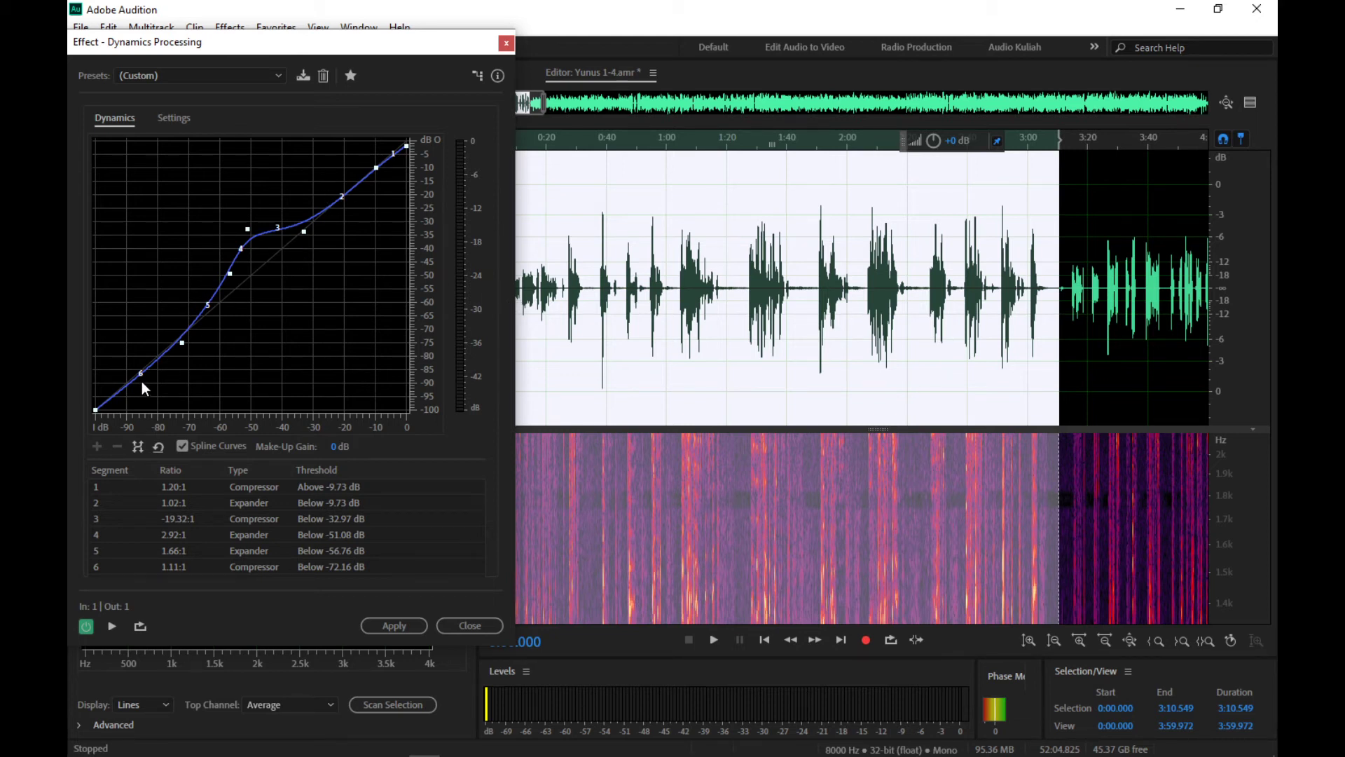
Step: Reshape the dynamics curve by setting a point near -53.5 dB input to about -55 dB output and the point just above to about -29 dB
drag(247, 229, 240, 287)
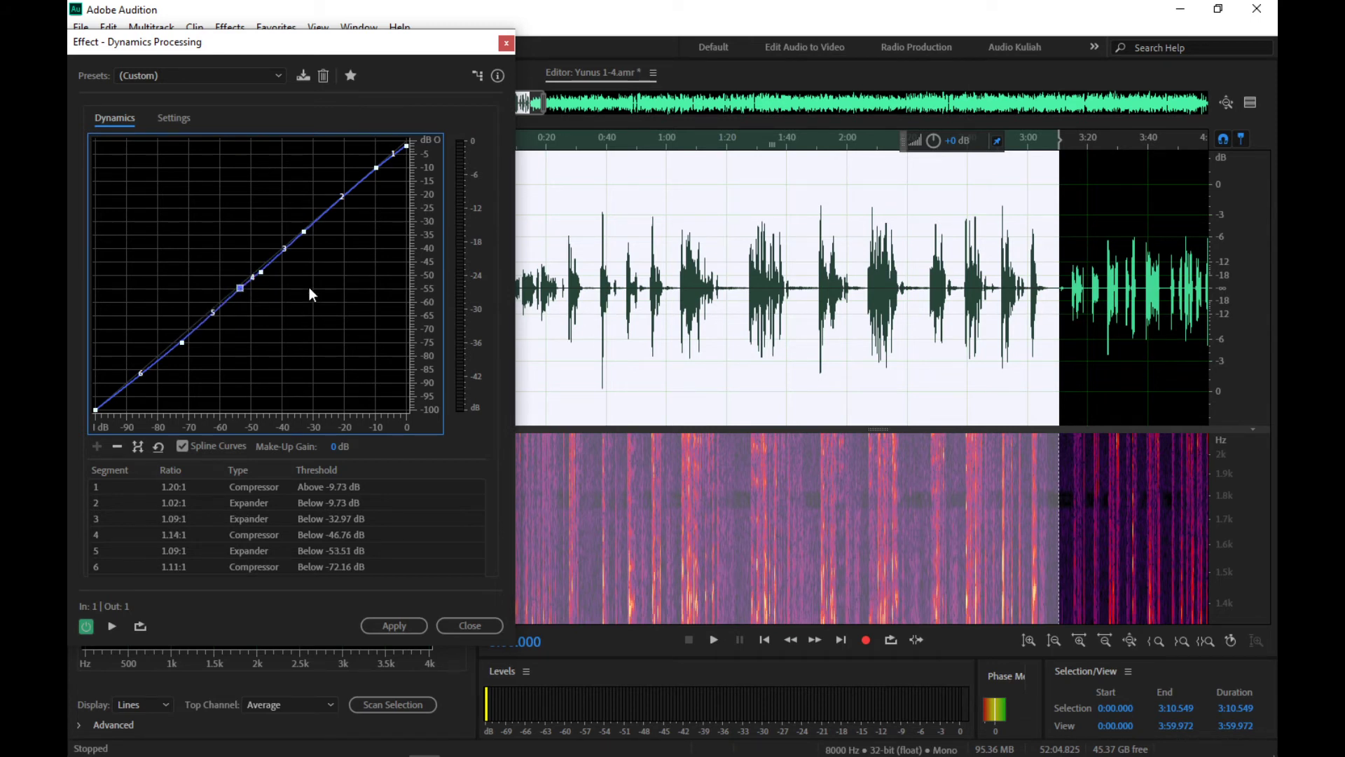
drag(262, 273, 241, 206)
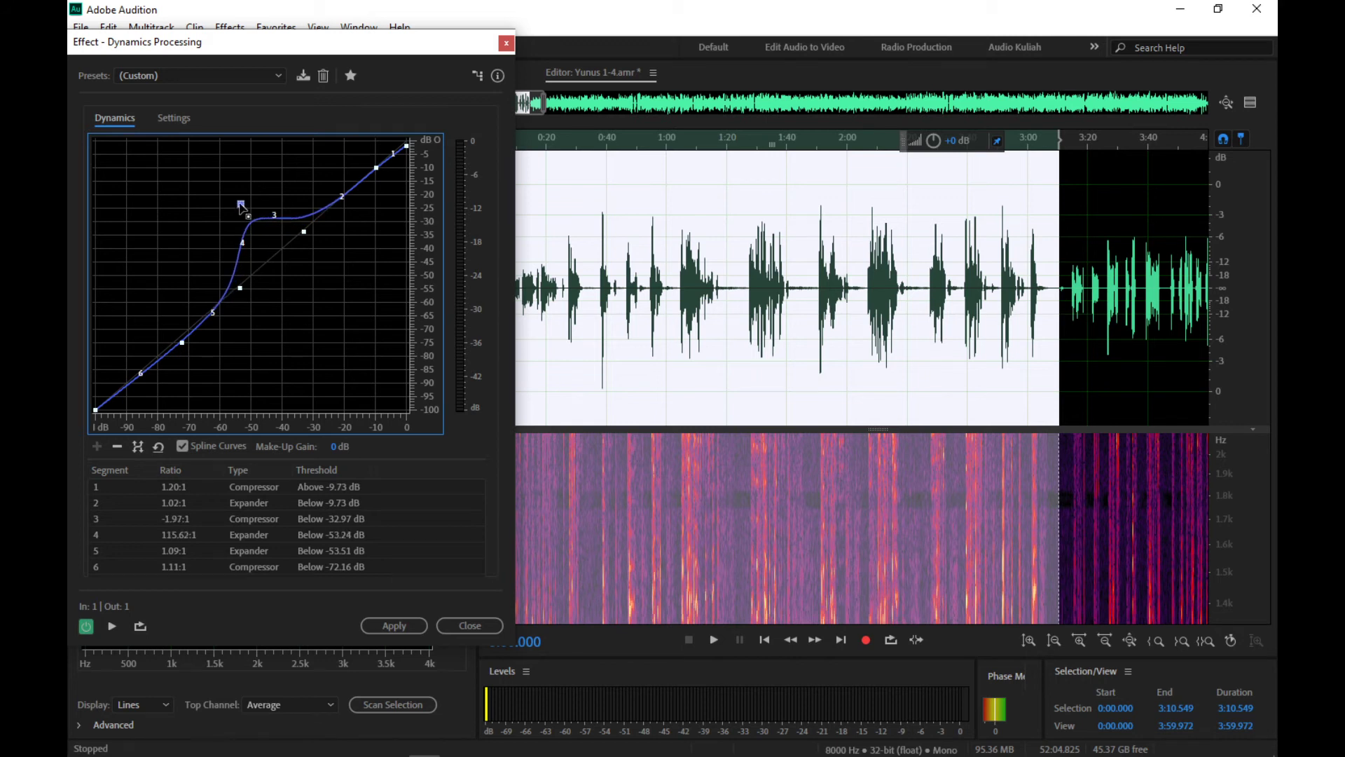
drag(241, 208, 242, 220)
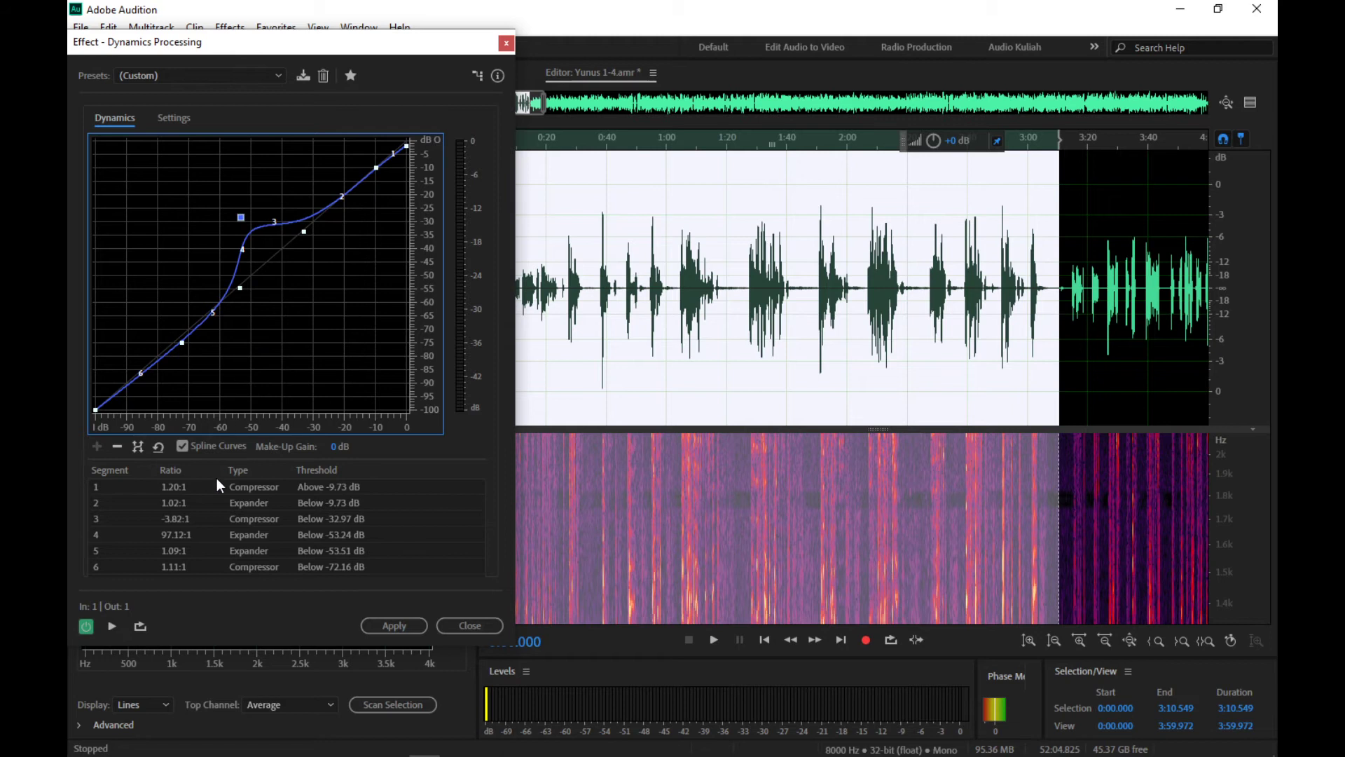
Step: Preview the Dynamics Processing on the opening section, compare it with the effect bypassed, and apply it to the selection
click(111, 626)
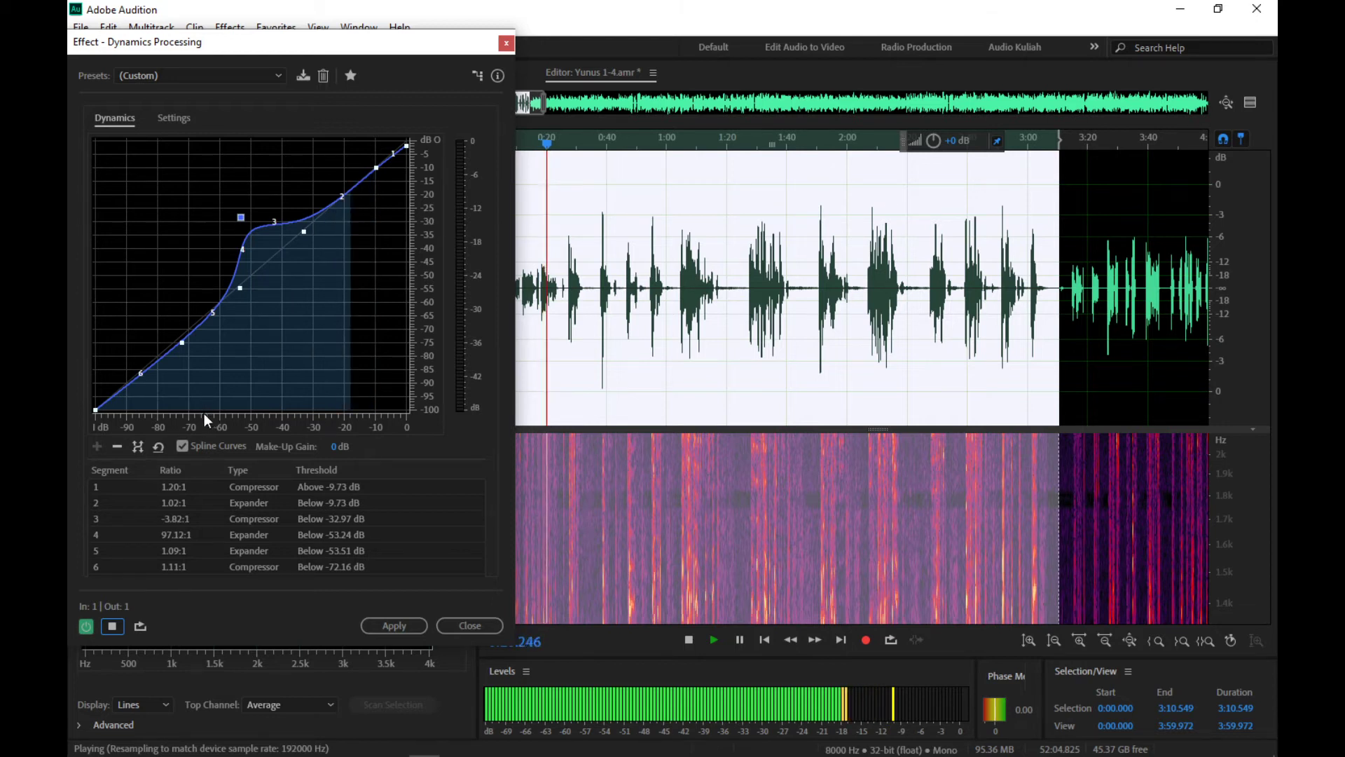
click(85, 627)
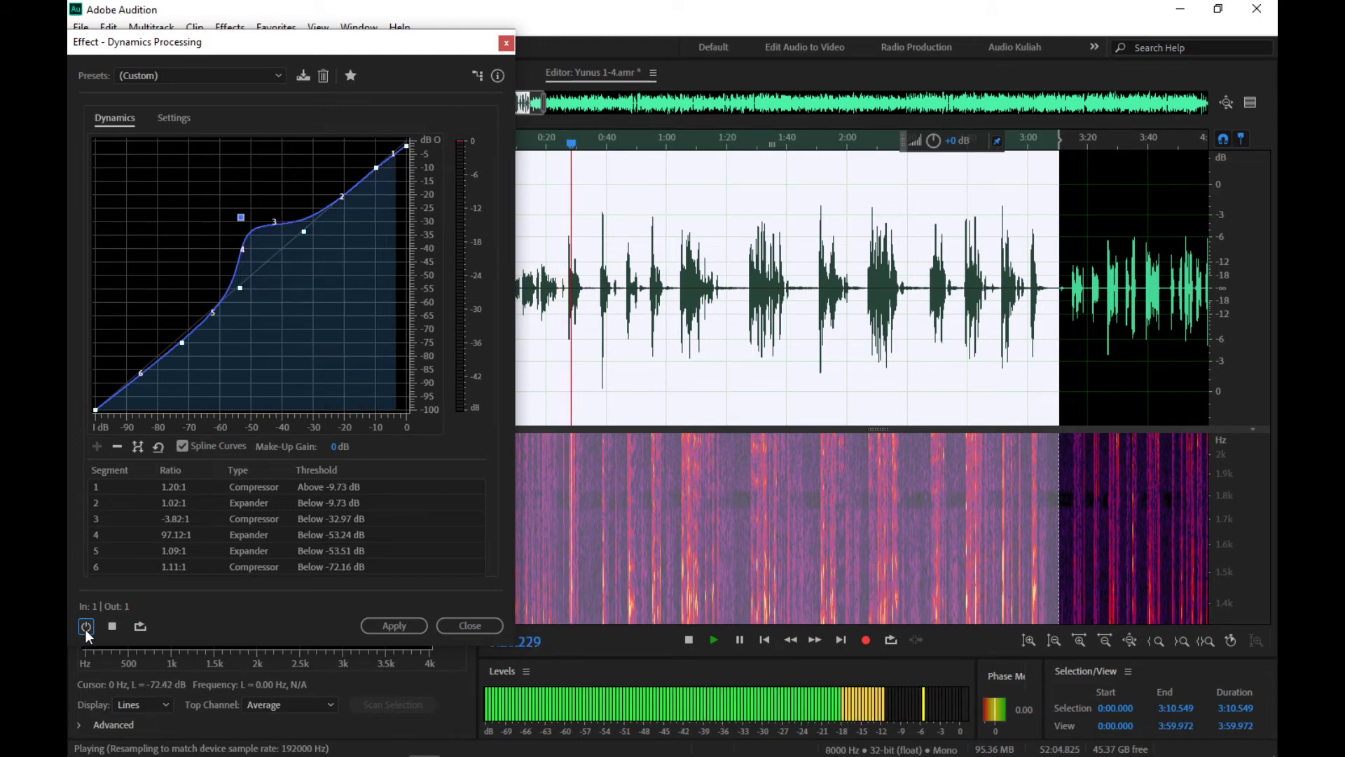
click(86, 627)
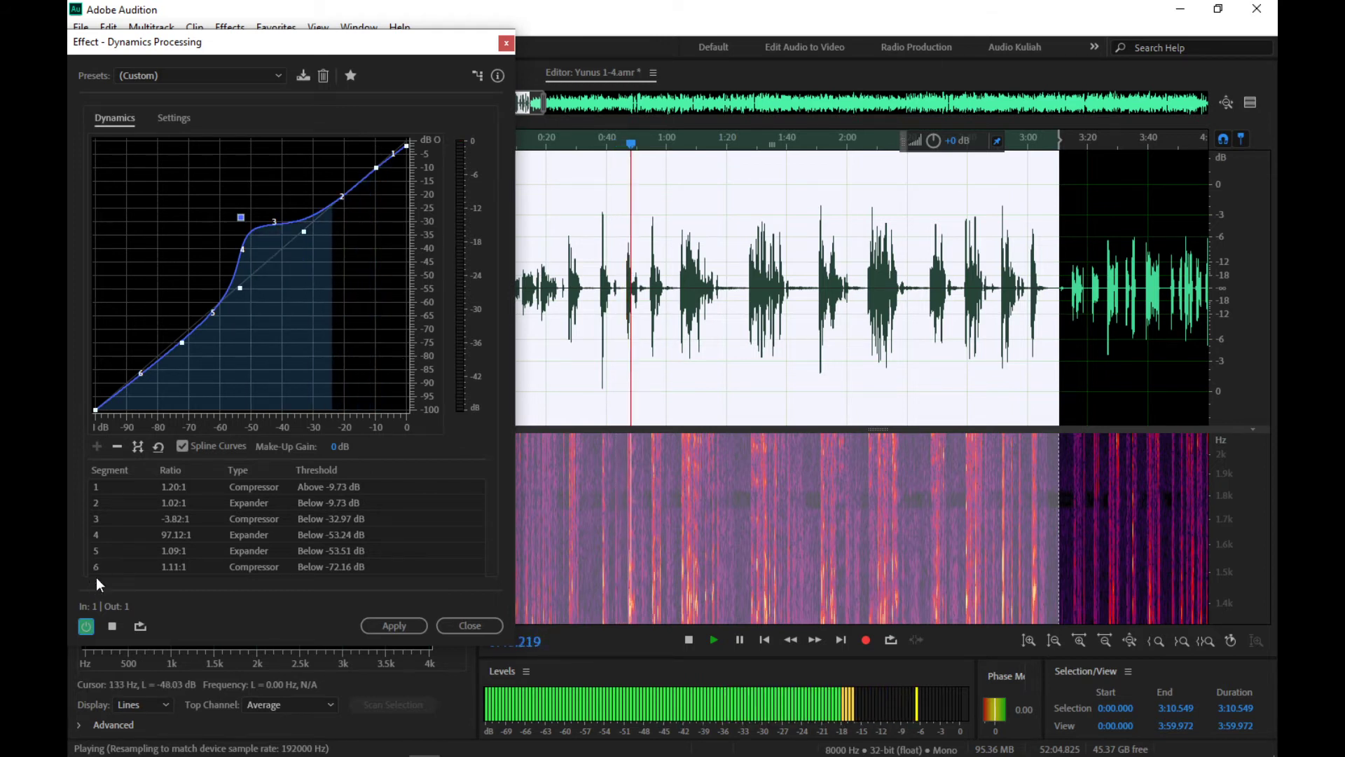
click(85, 626)
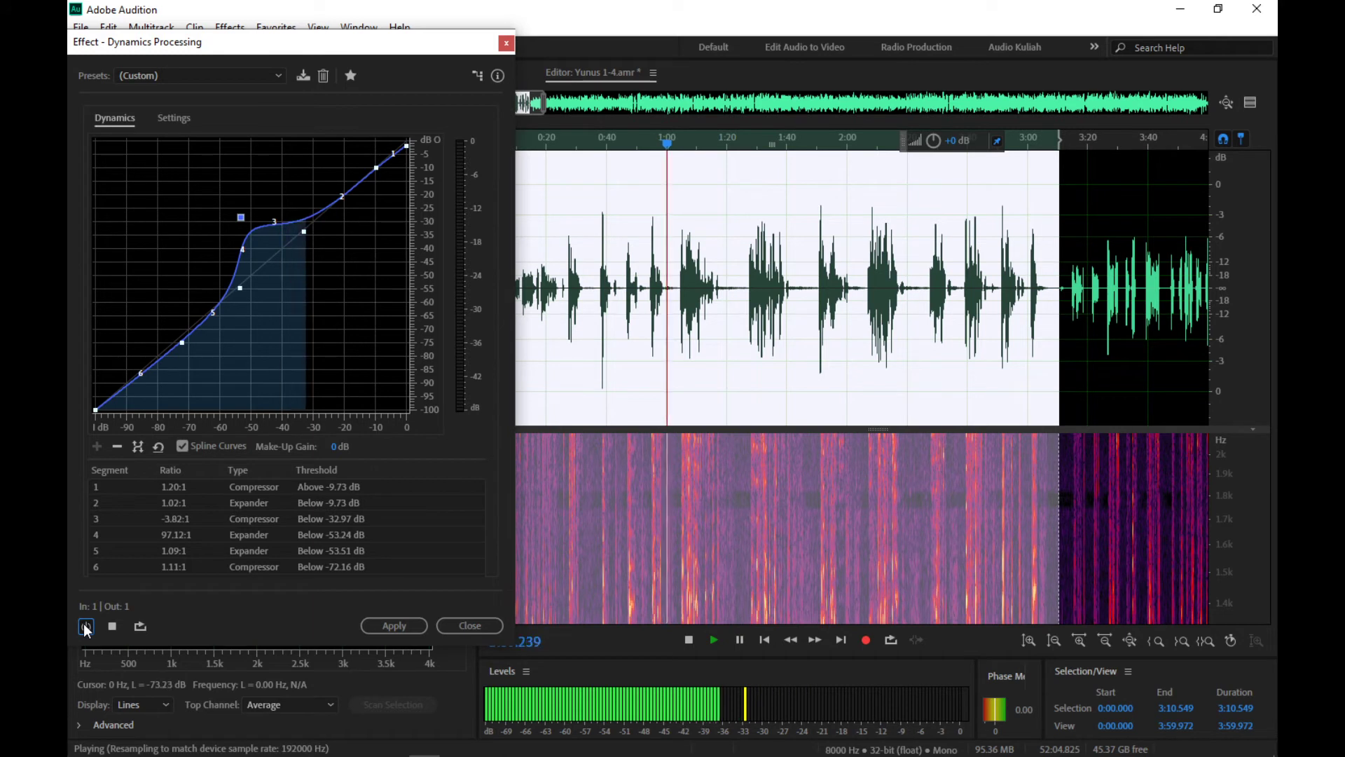
click(86, 626)
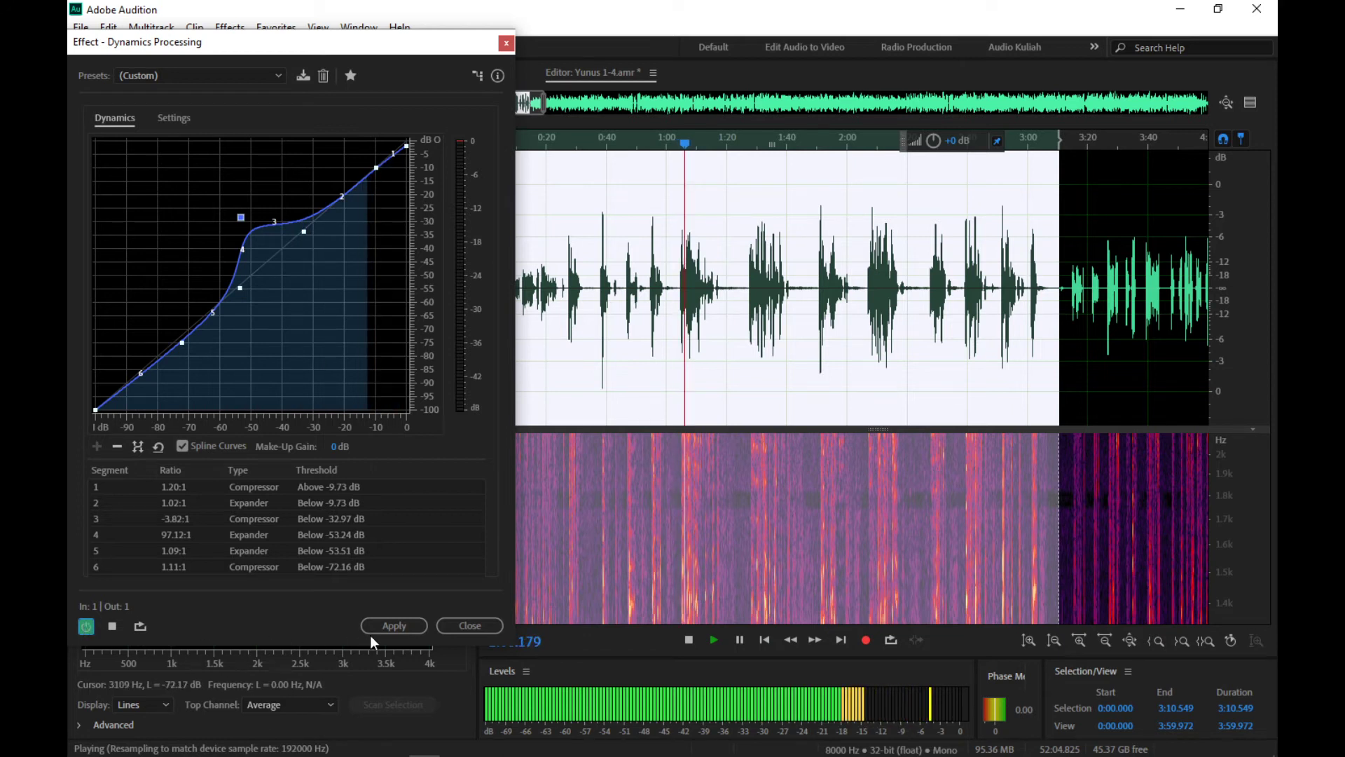
click(400, 627)
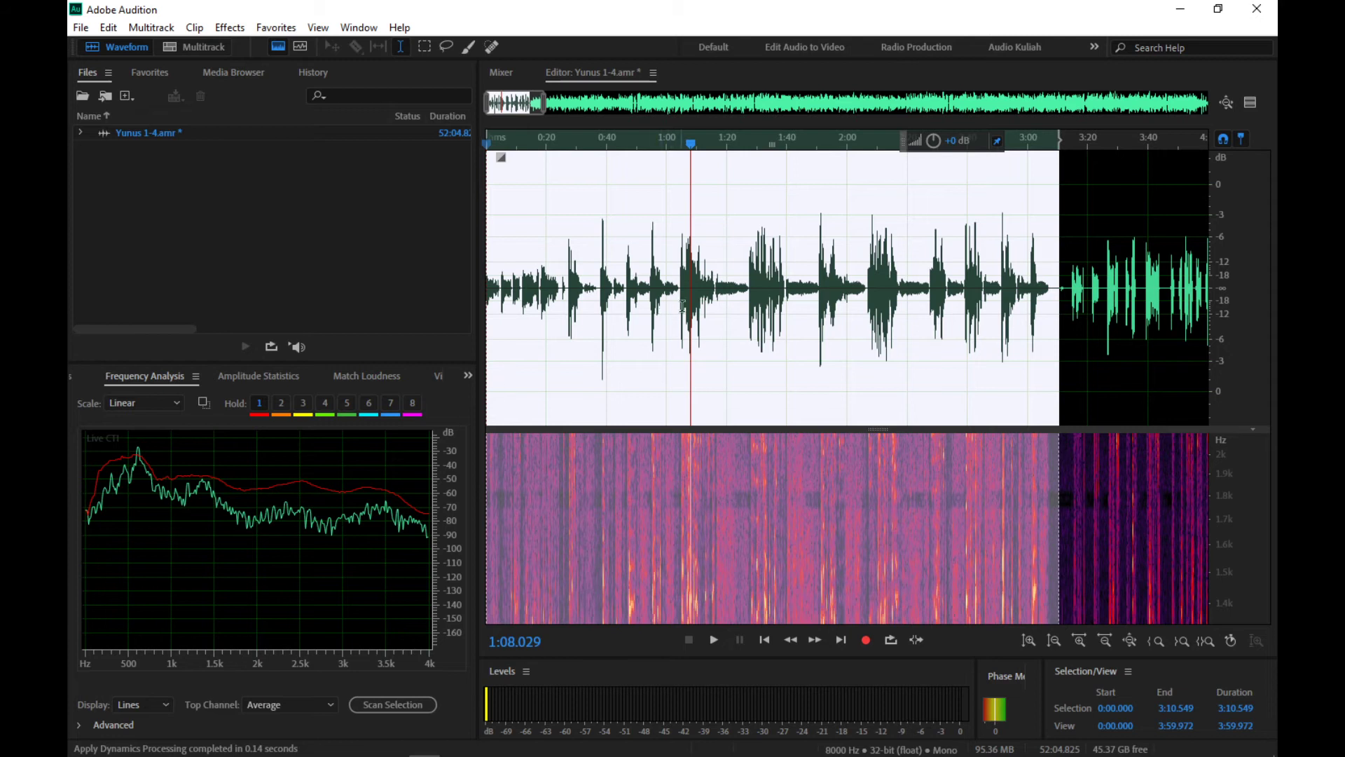
Step: Play the processed opening from 1:08.164 to about 1:31.880 to check the quiet passages between the speech
drag(680, 252, 714, 301)
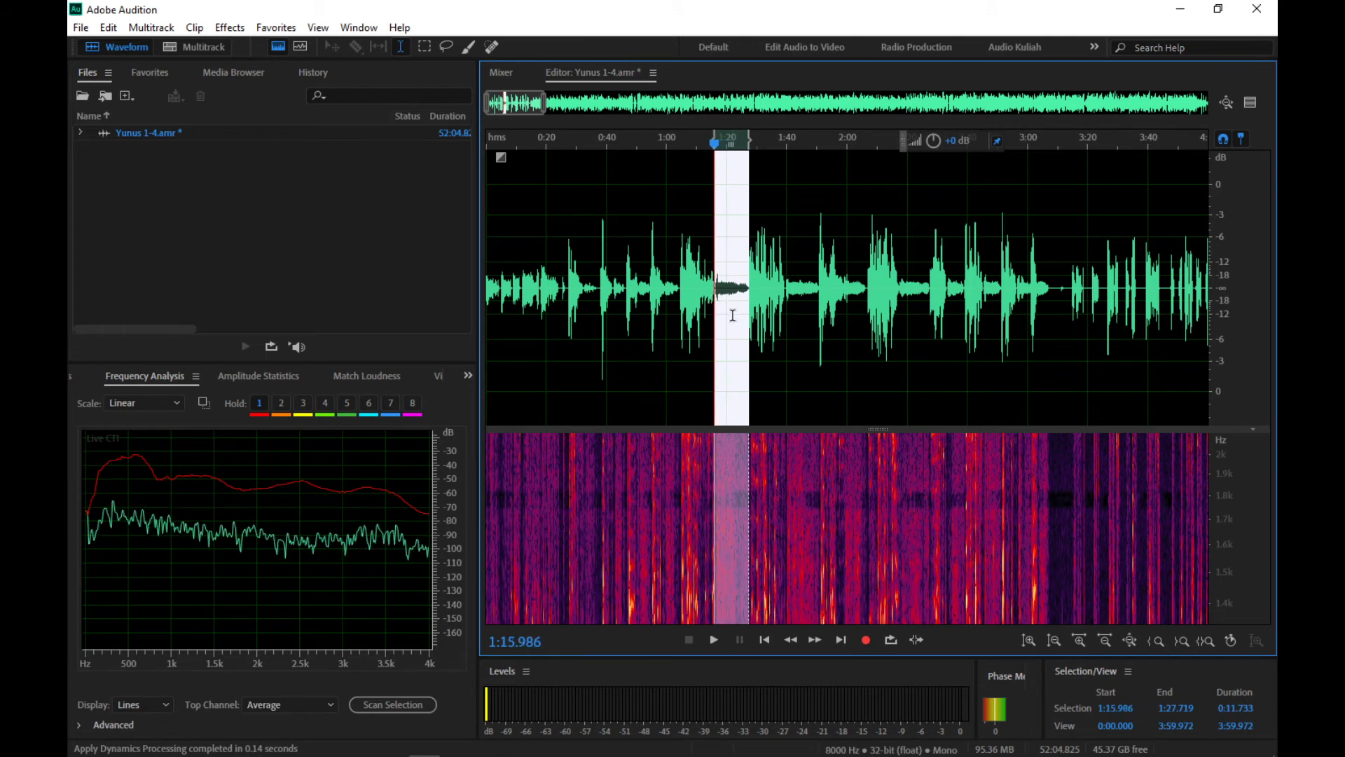
click(692, 341)
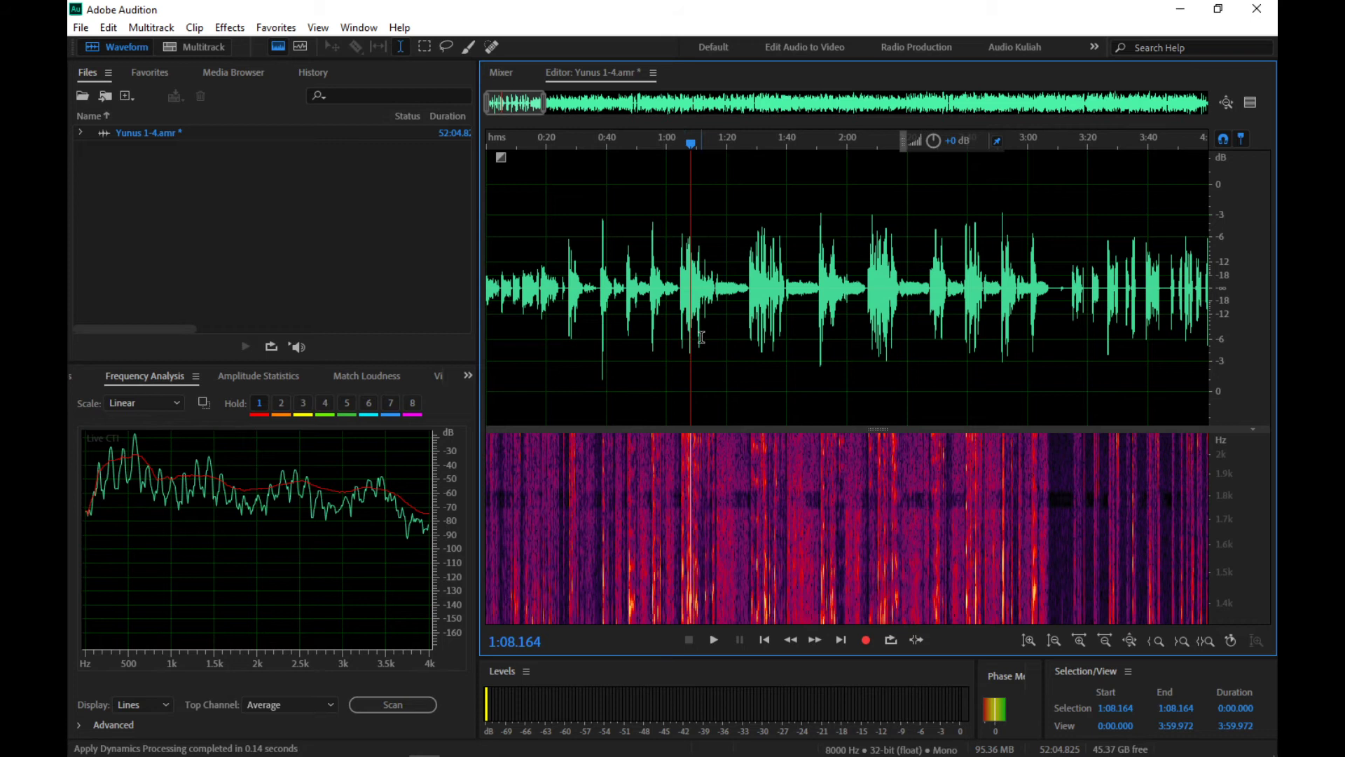
click(714, 641)
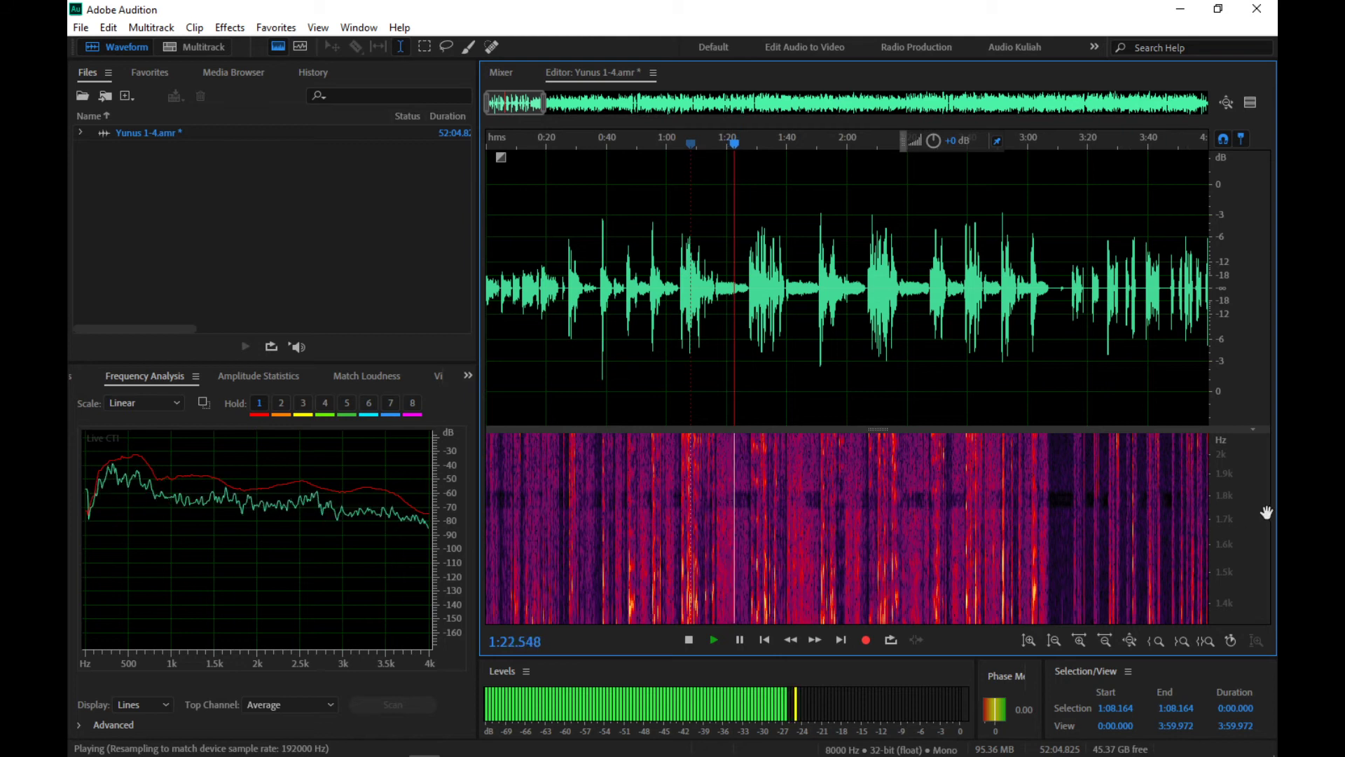
scroll(1235, 512, down, 5)
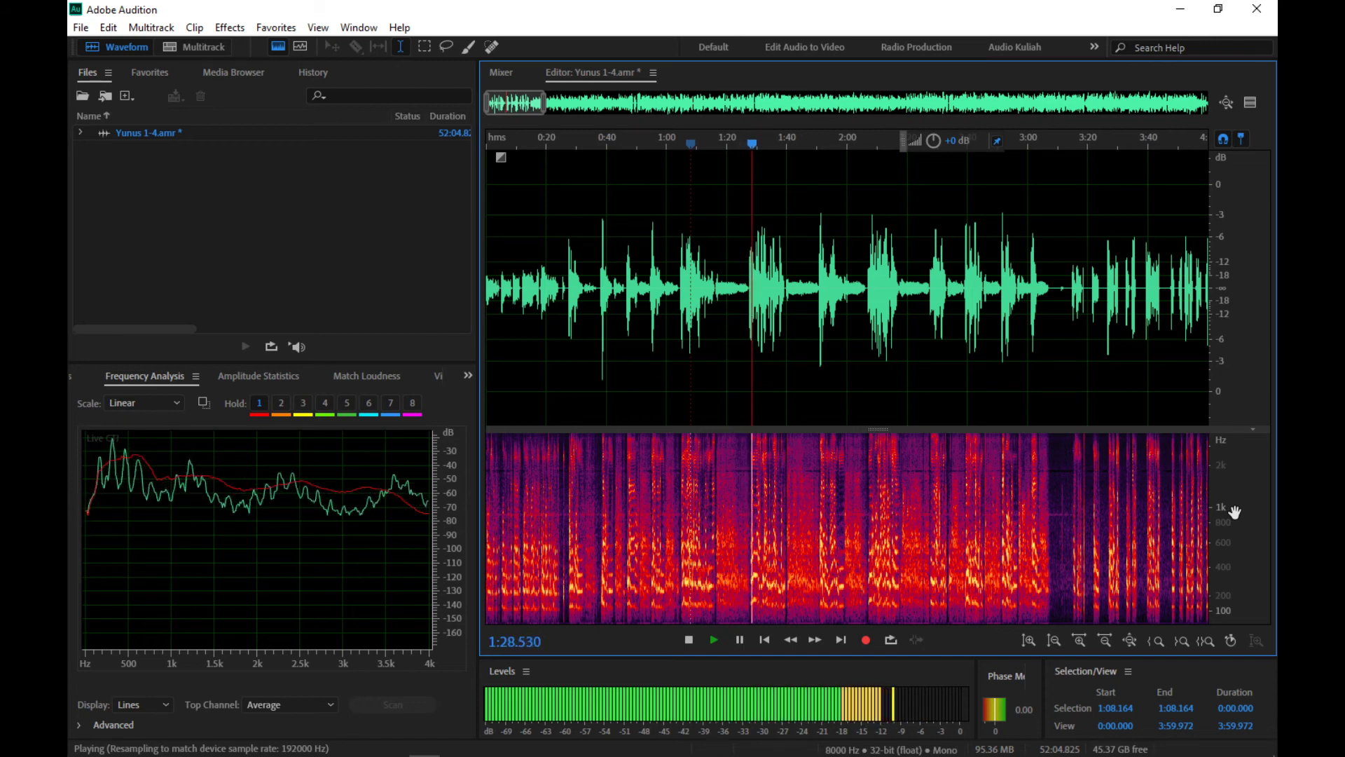
click(688, 640)
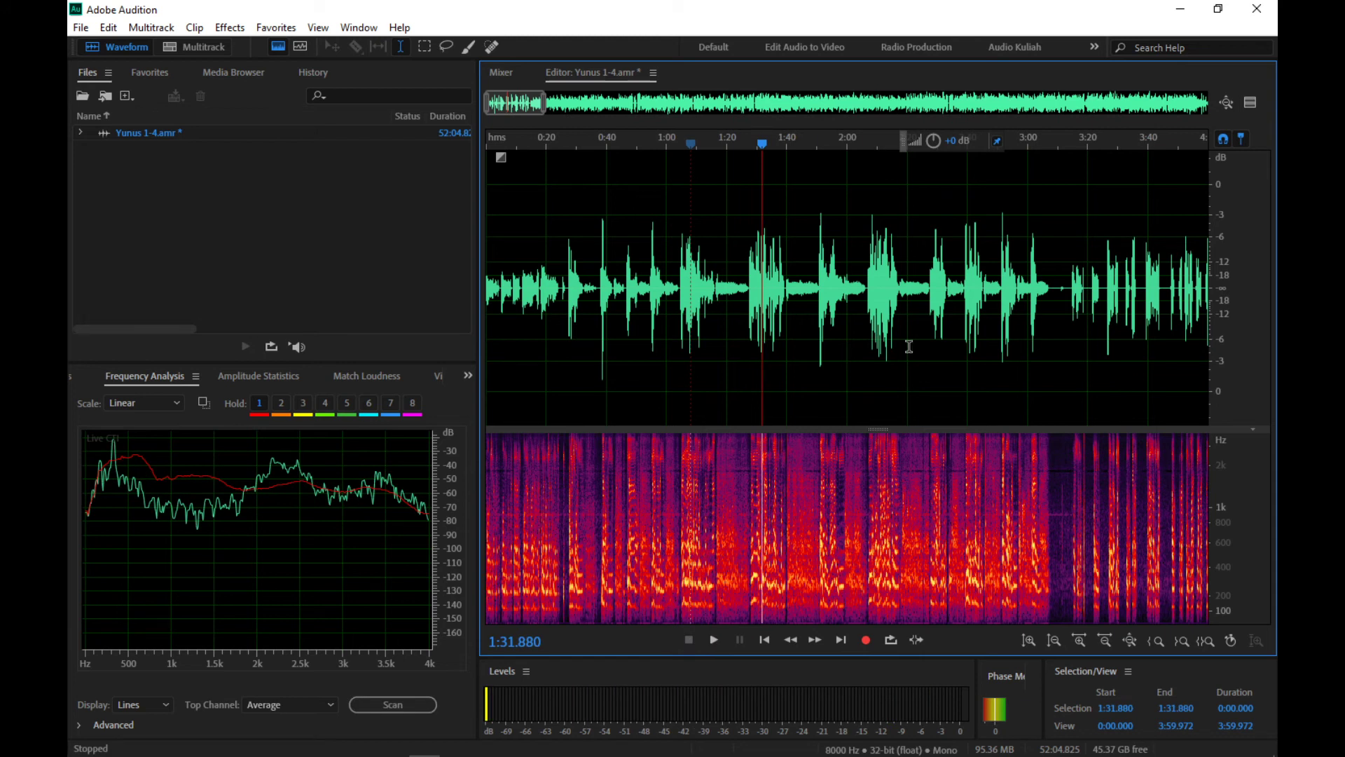
Step: Open the Parametric Equalizer for the whole recording and set the 4000 Hz high shelf gain to 6 dB
scroll(862, 341, down, 9)
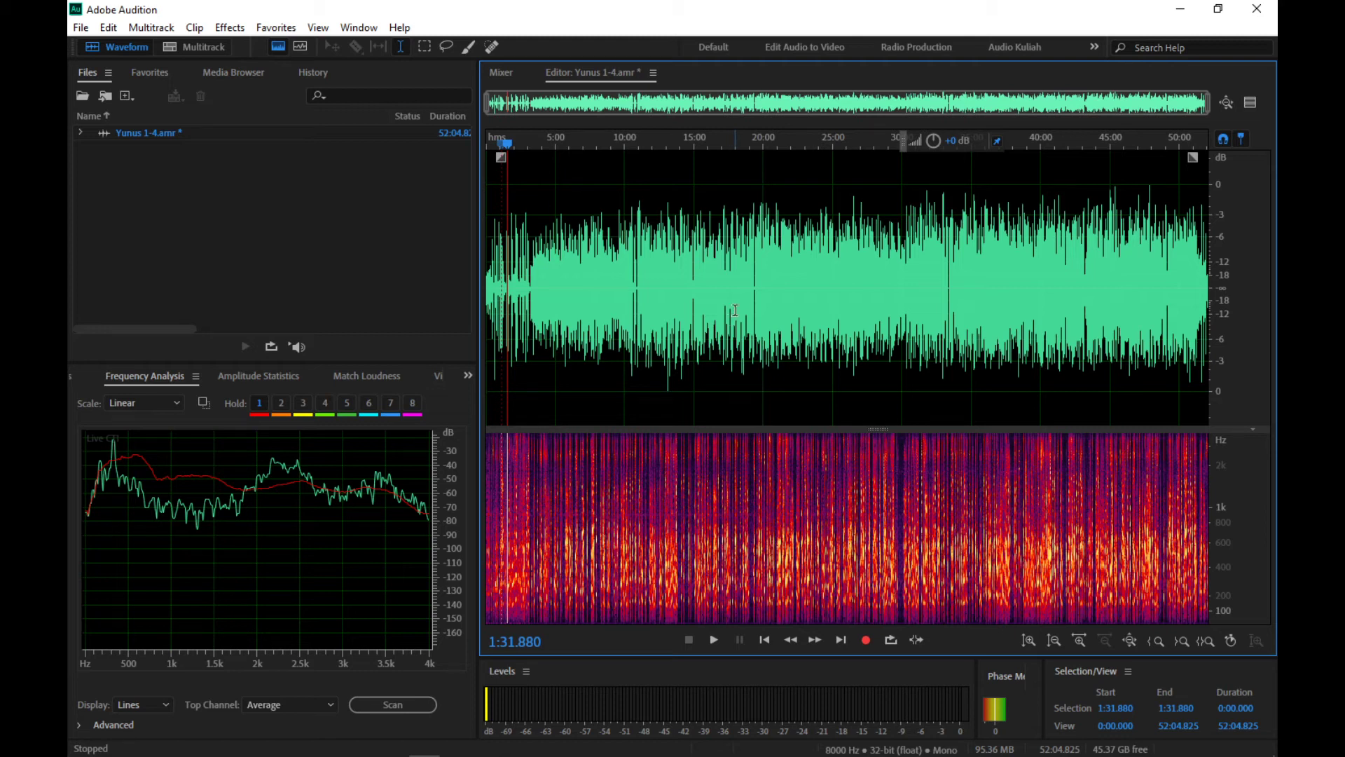
click(229, 27)
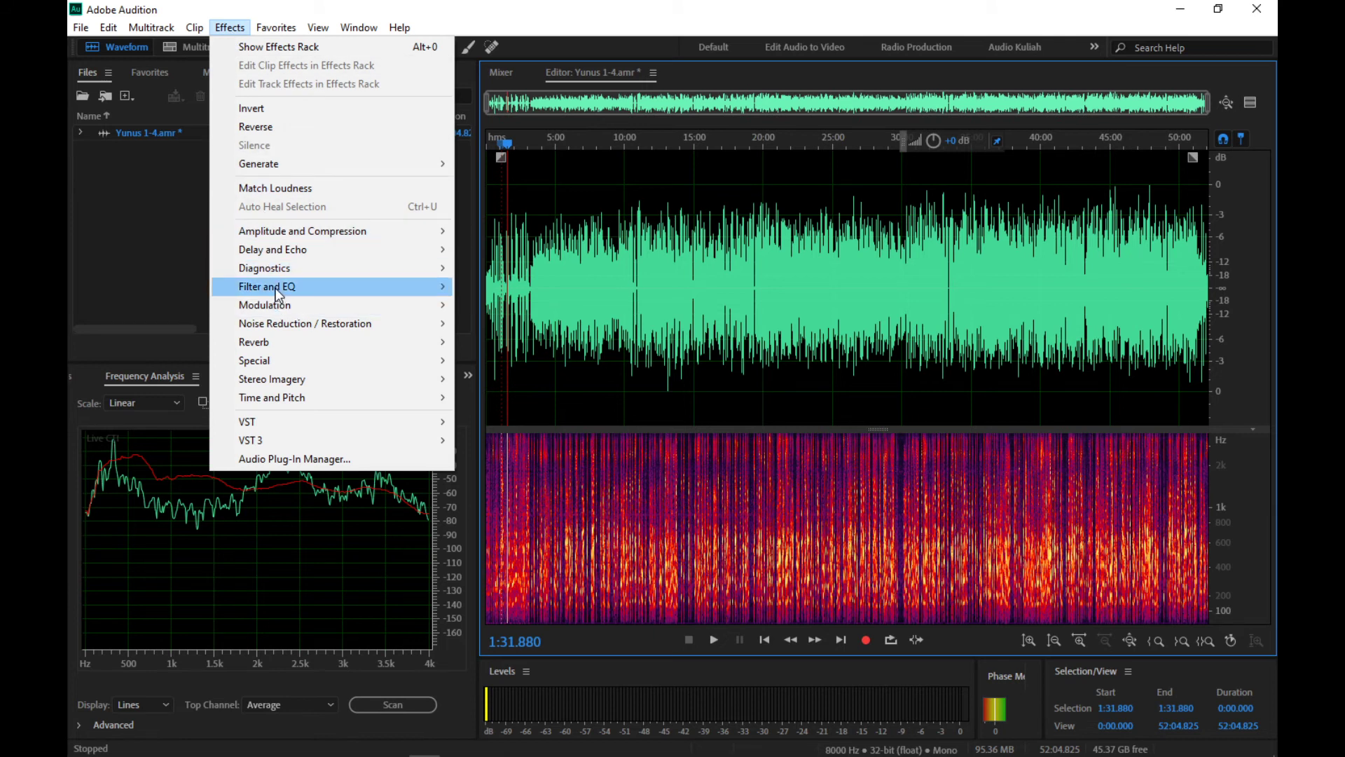
mouse_move(276, 288)
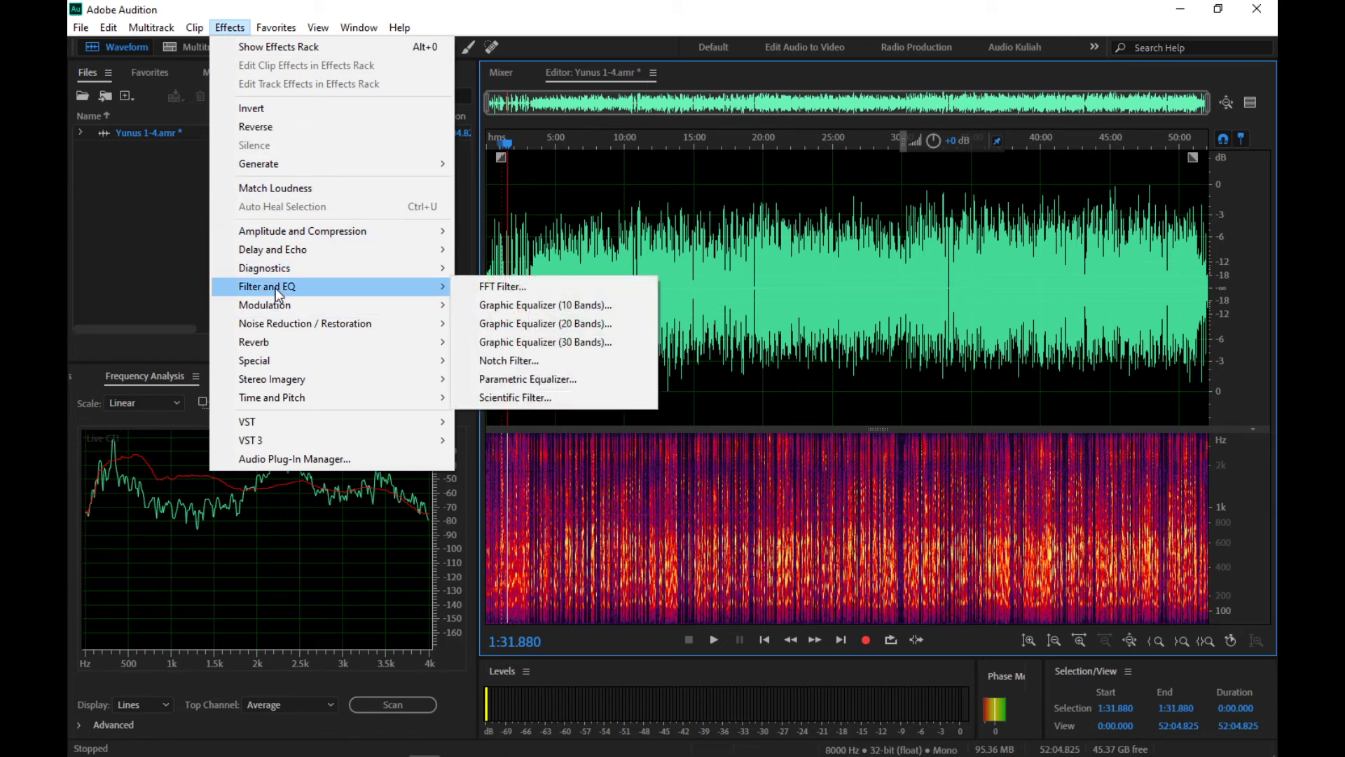
click(509, 383)
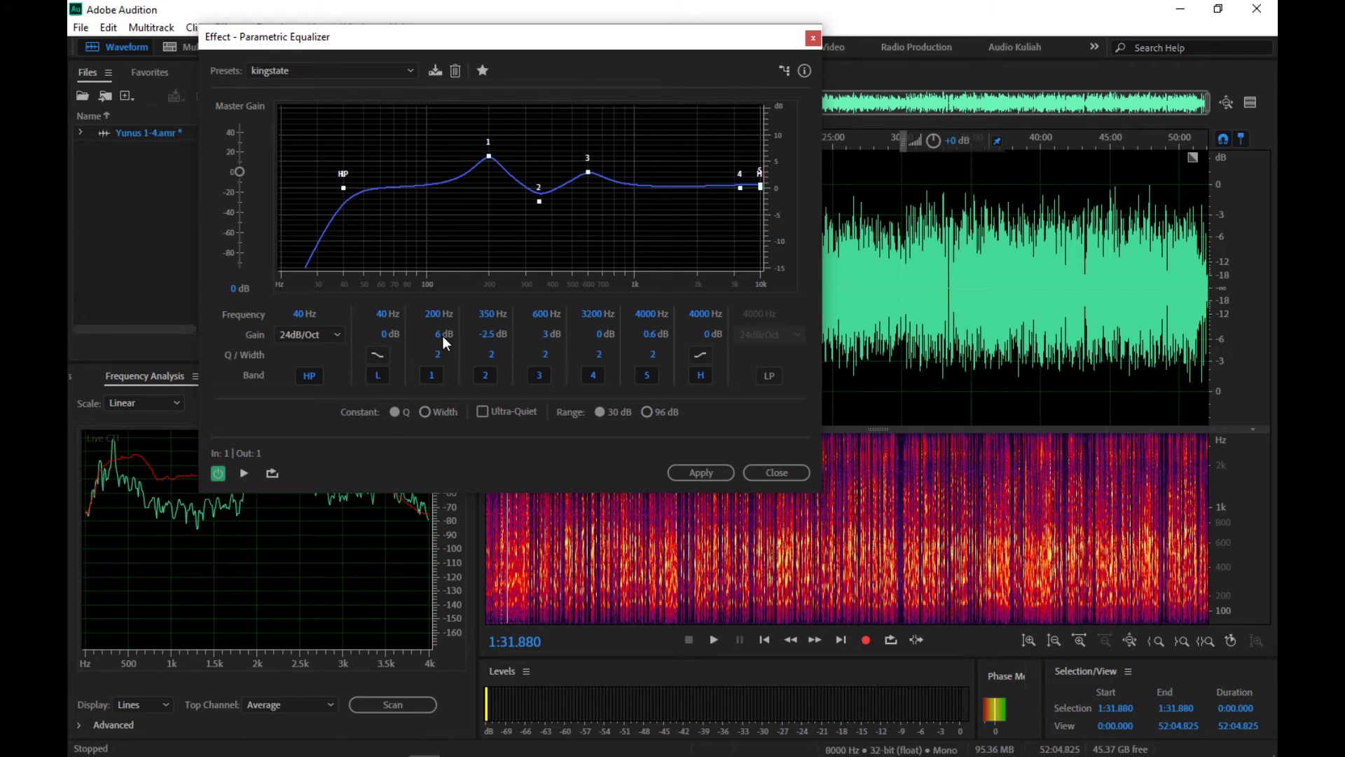
mouse_move(538, 205)
text(6)
key(Return)
Step: Adjust the frequency graph's dB range to inspect the levels and apply the Parametric Equalizer to the whole recording
drag(483, 37, 801, 100)
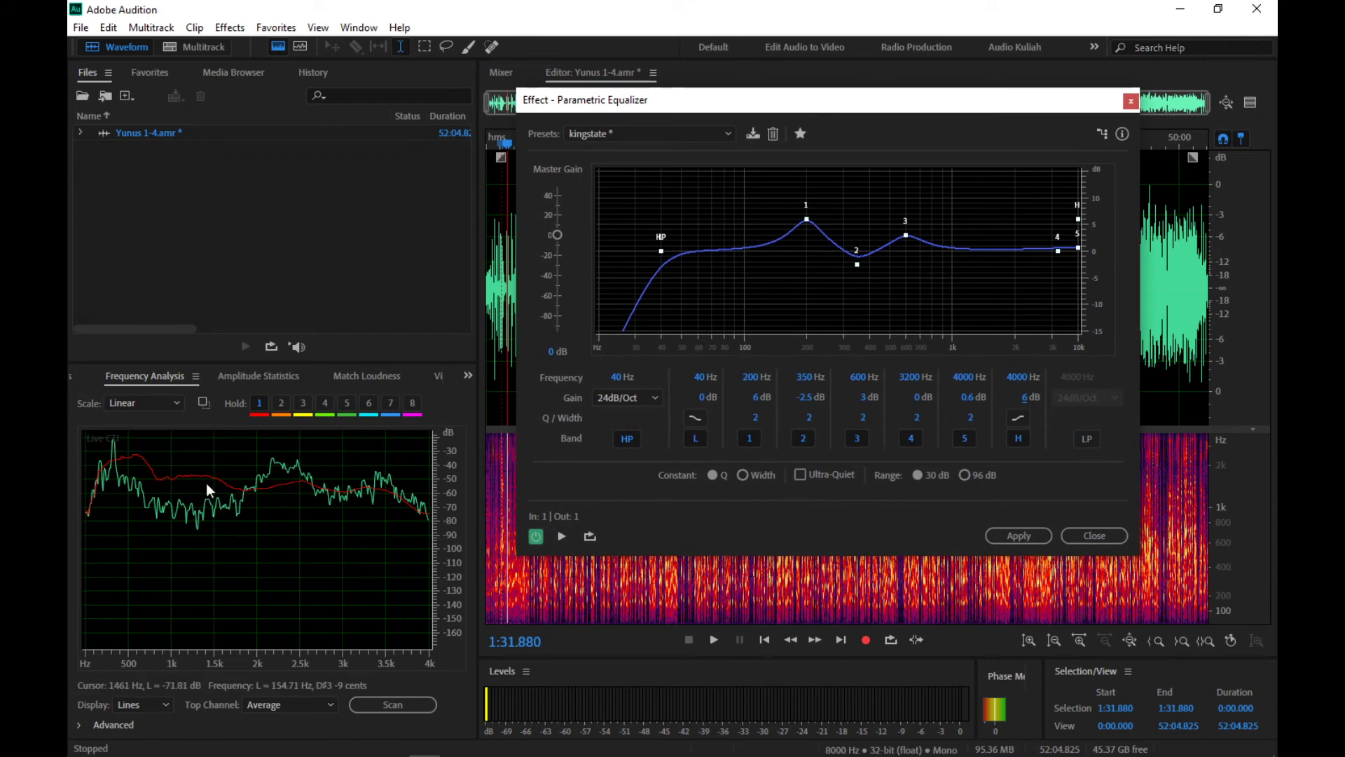
scroll(440, 500, up, 3)
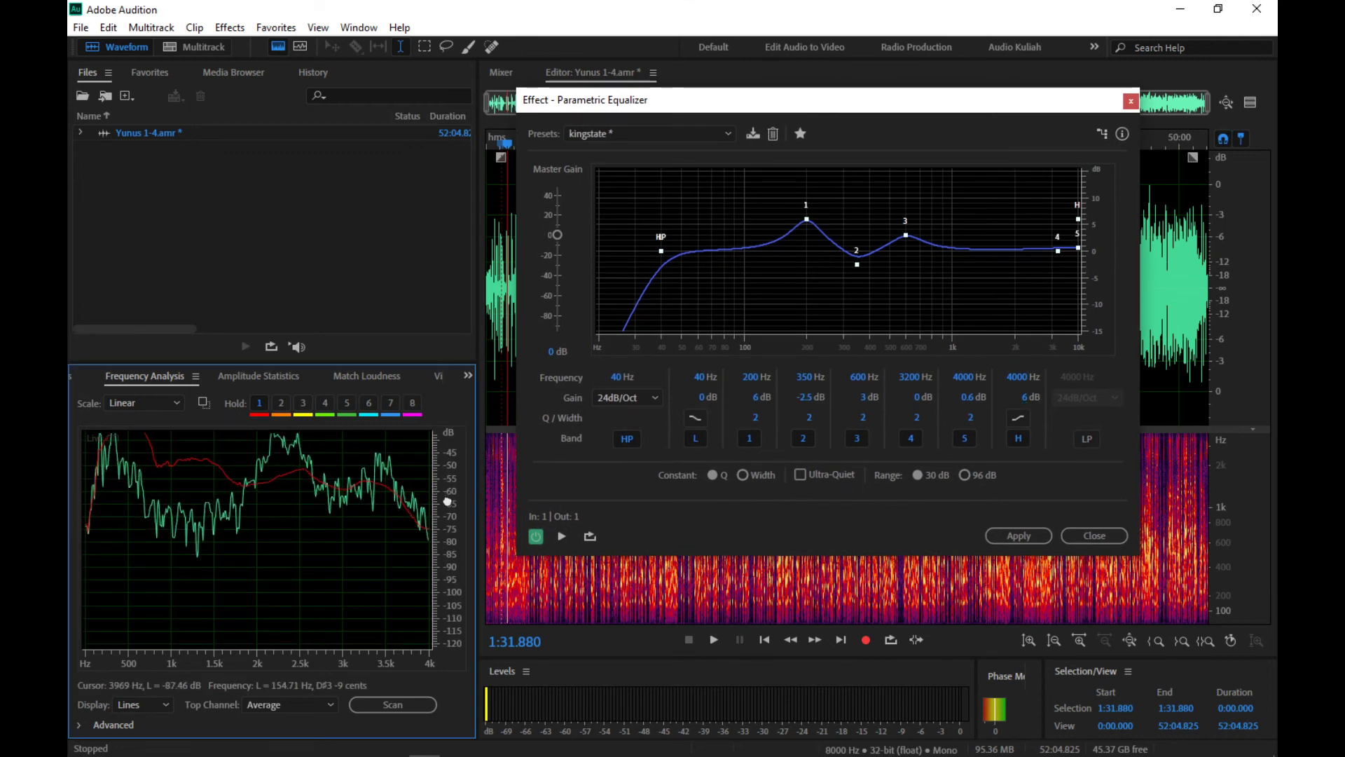
drag(447, 502, 452, 547)
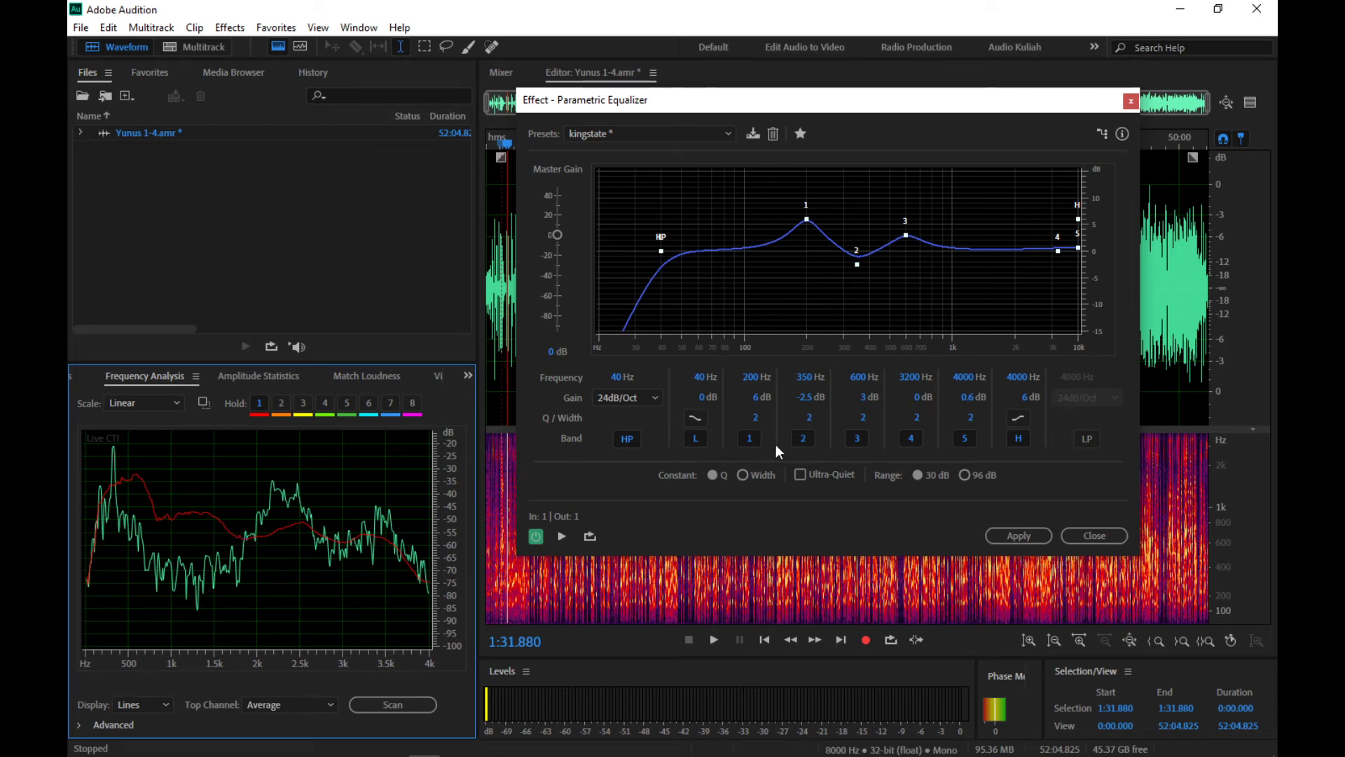
click(1020, 535)
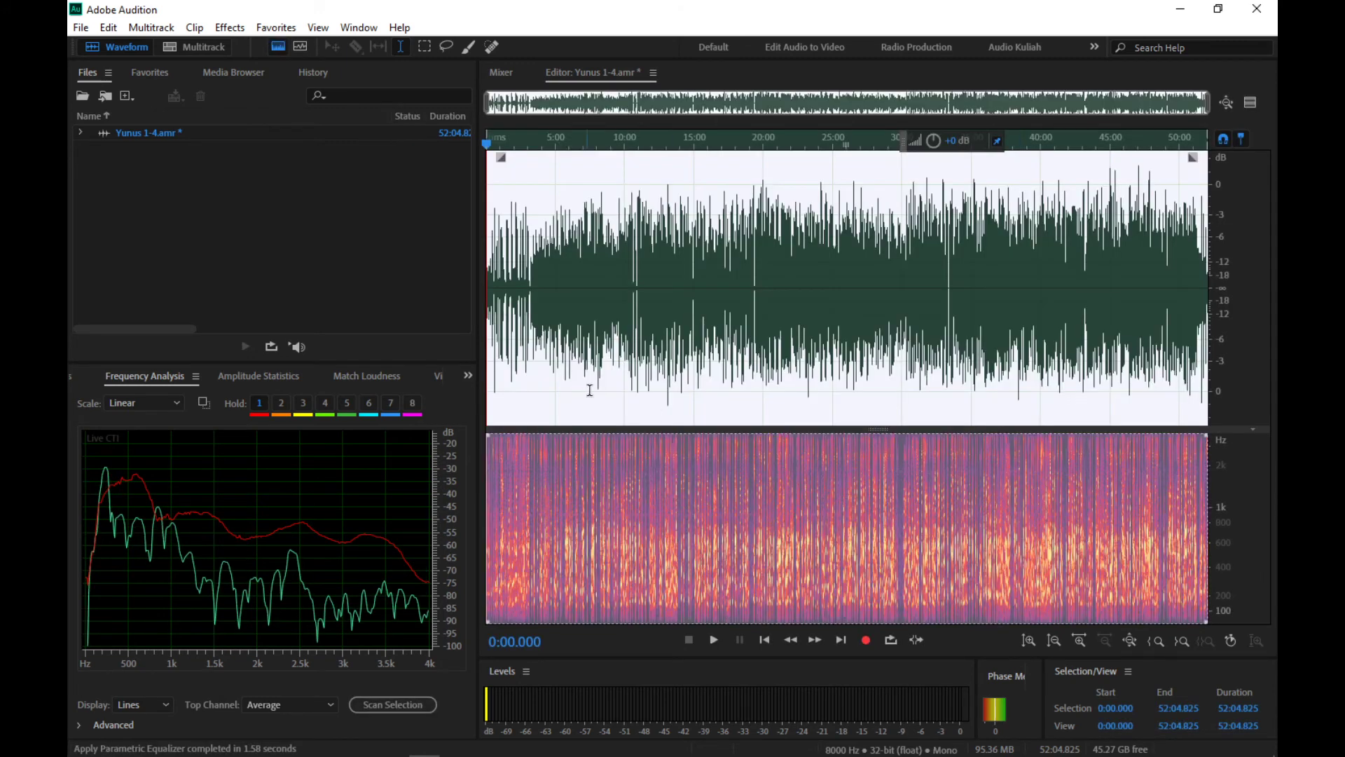
Step: Scan the frequency content of the whole recording and hold the resulting curve in slot 3
click(371, 703)
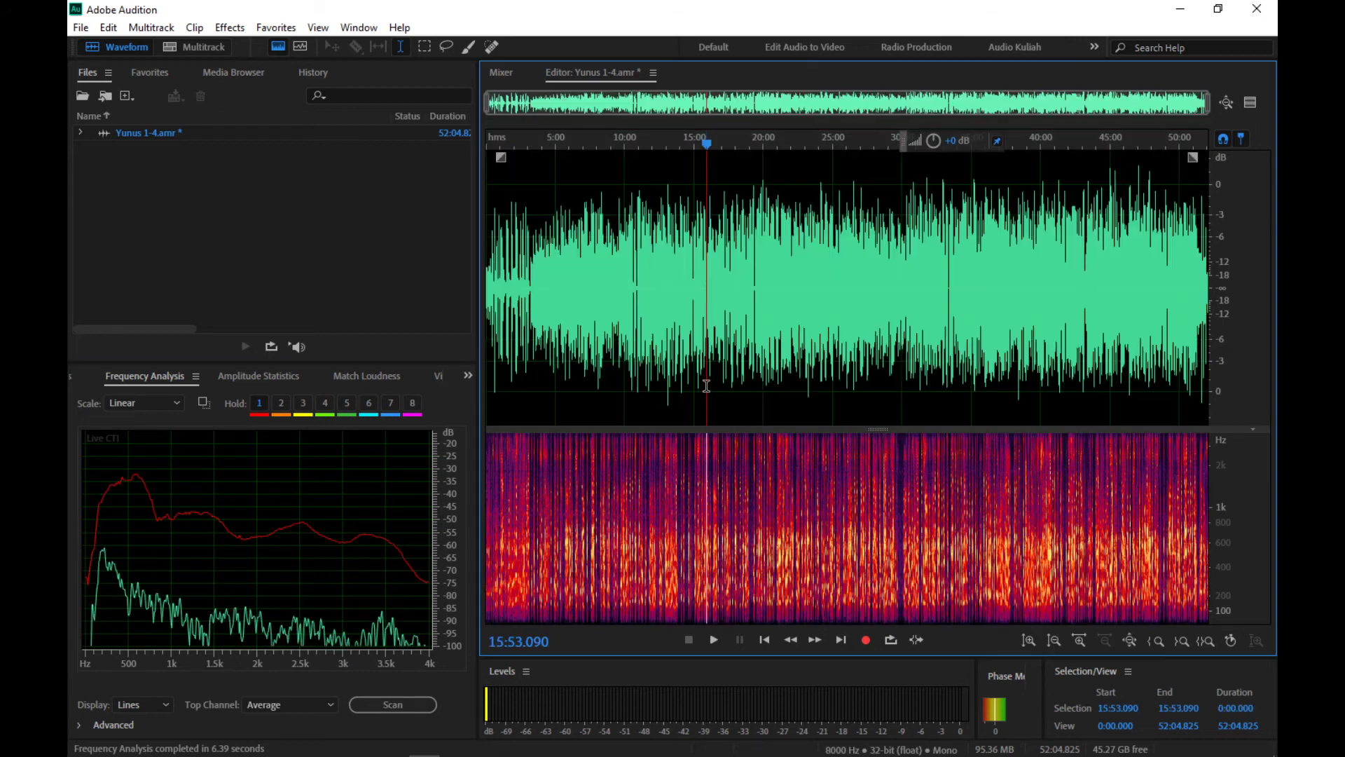
click(706, 409)
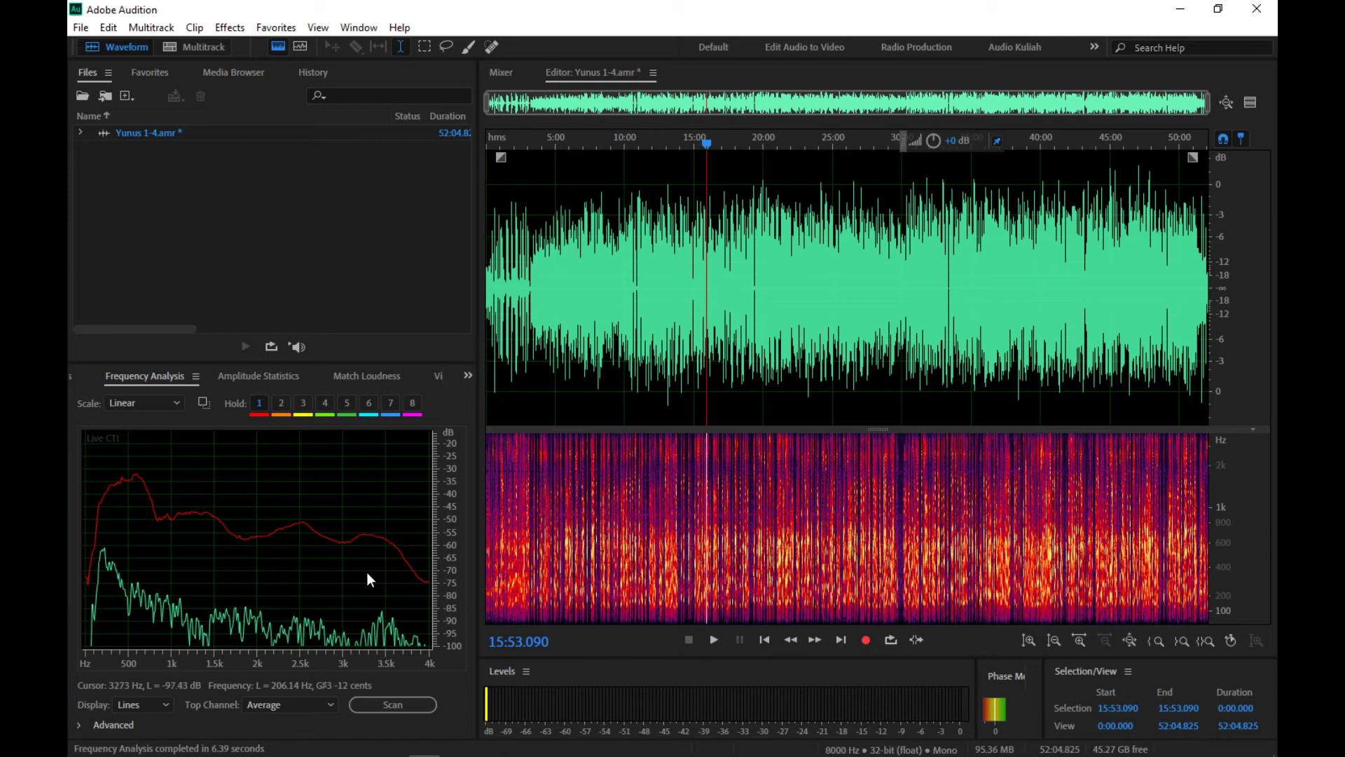
click(408, 702)
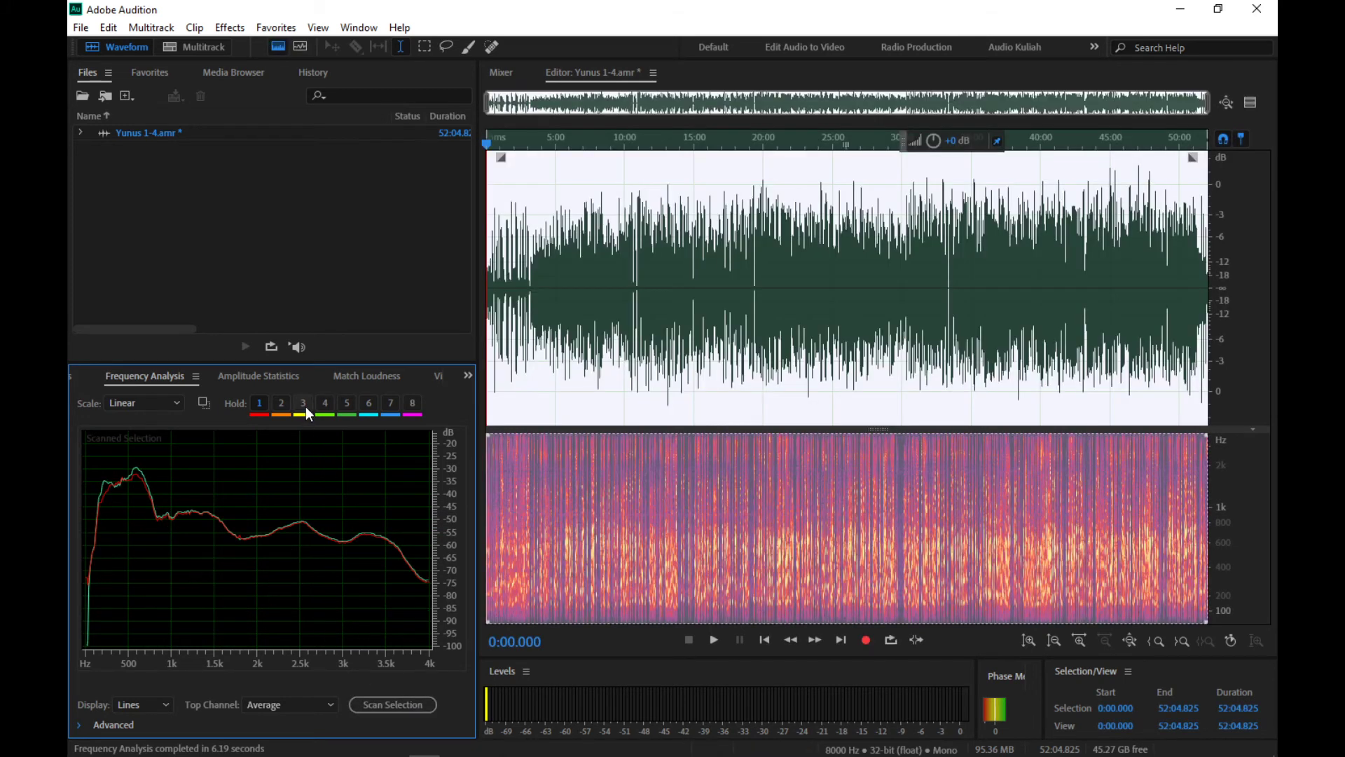
click(304, 405)
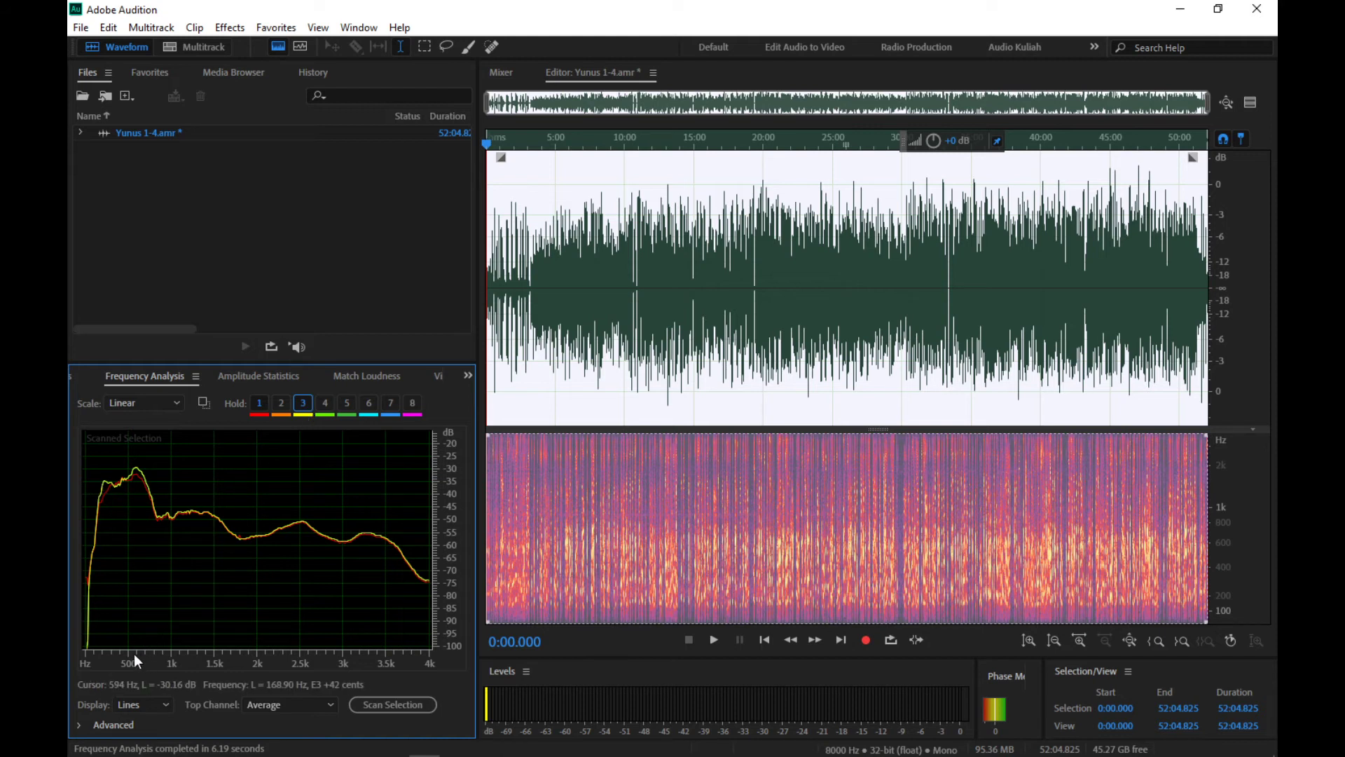
Step: Compare the held frequency curves 1 and 3 in the low and high ranges, and place the playhead at 15:00.000
scroll(94, 657, up, 5)
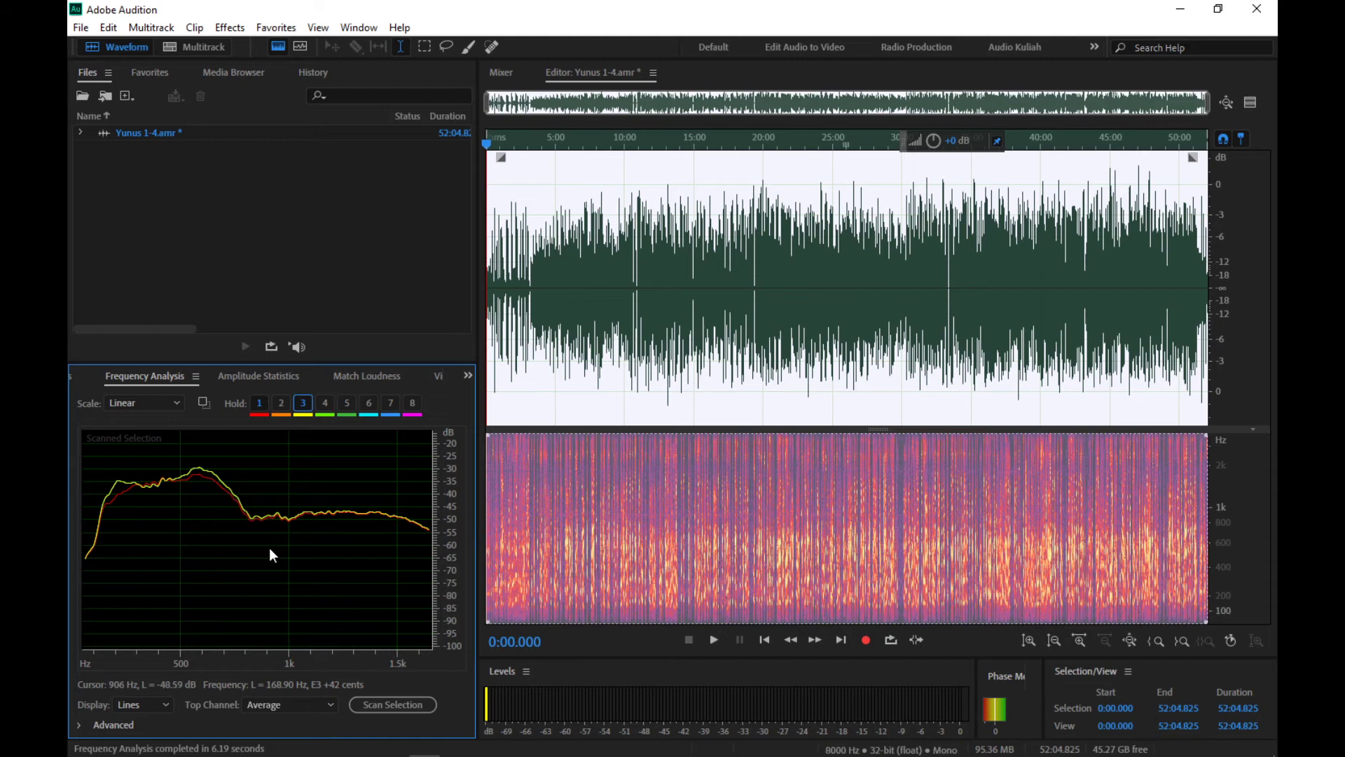
scroll(245, 658, down, 5)
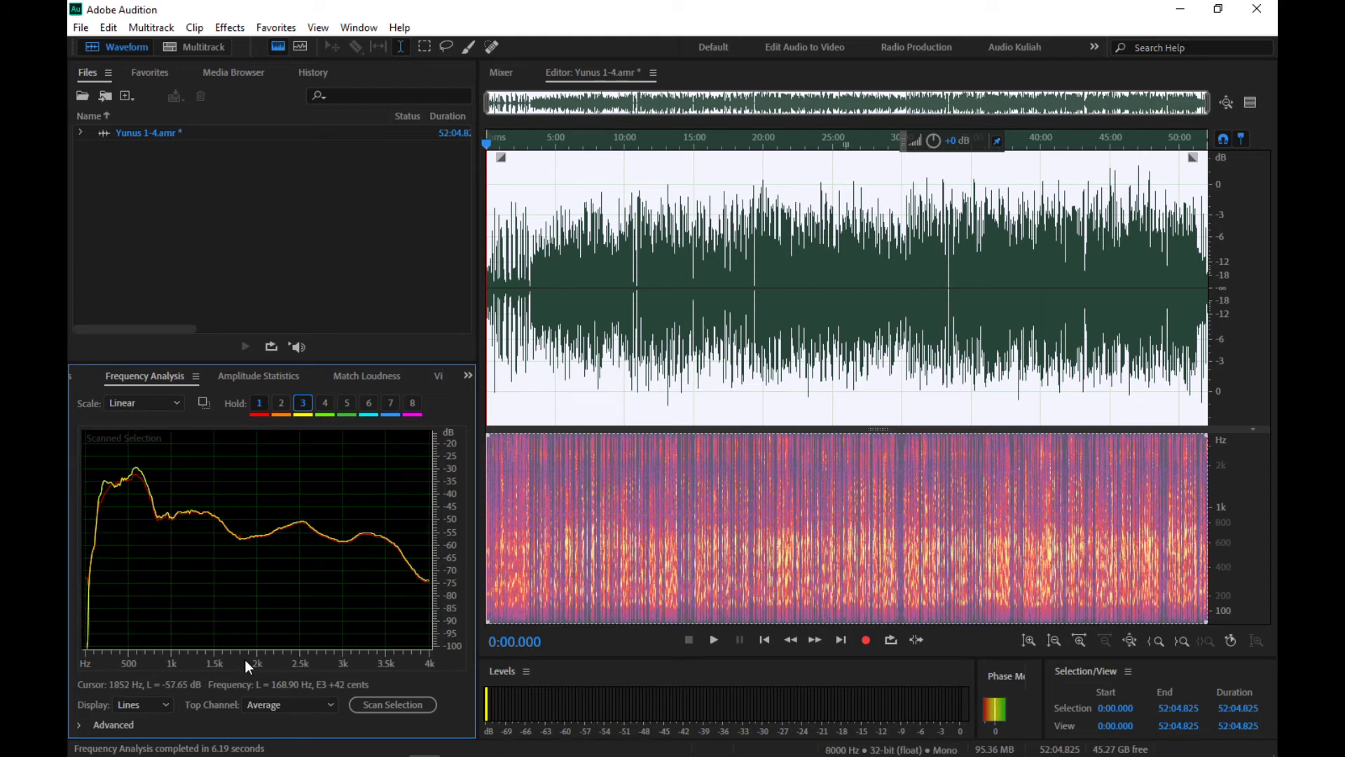
scroll(454, 572, up, 3)
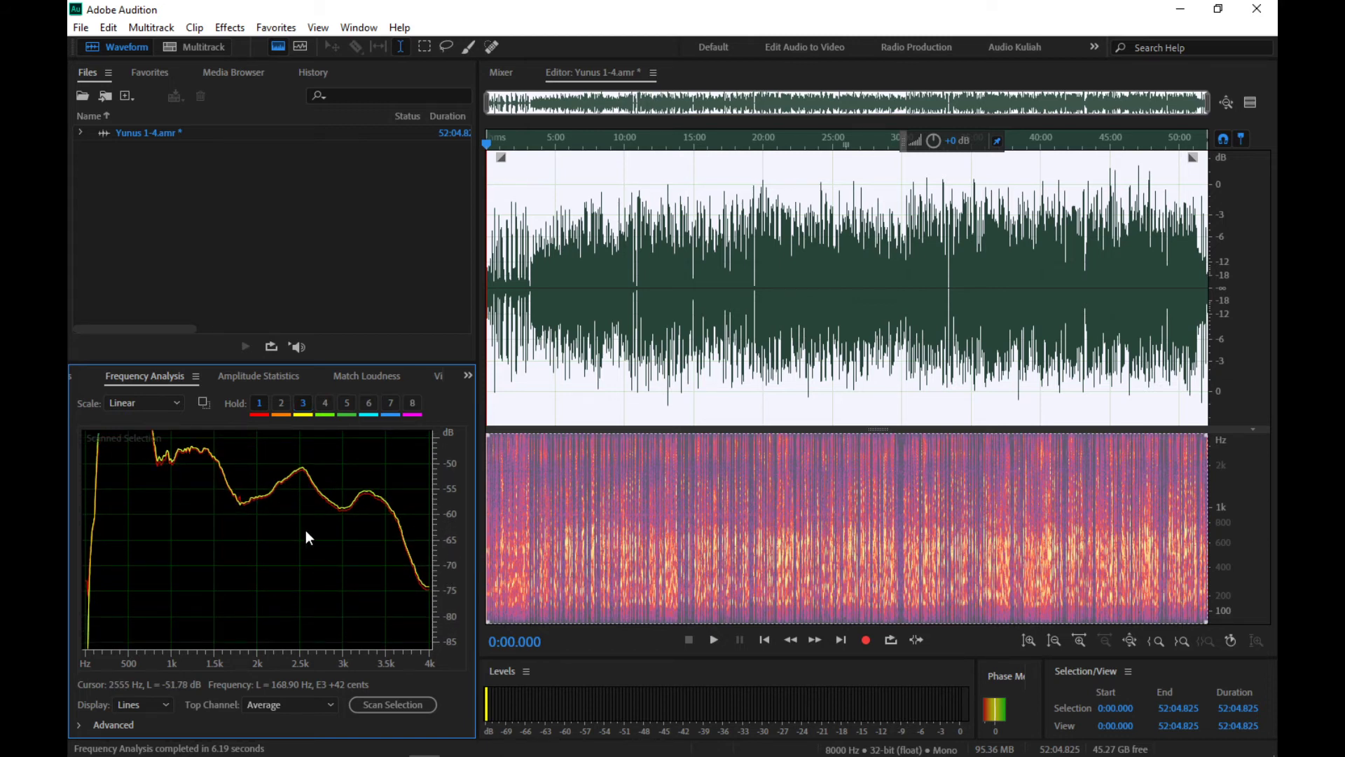
scroll(456, 520, down, 4)
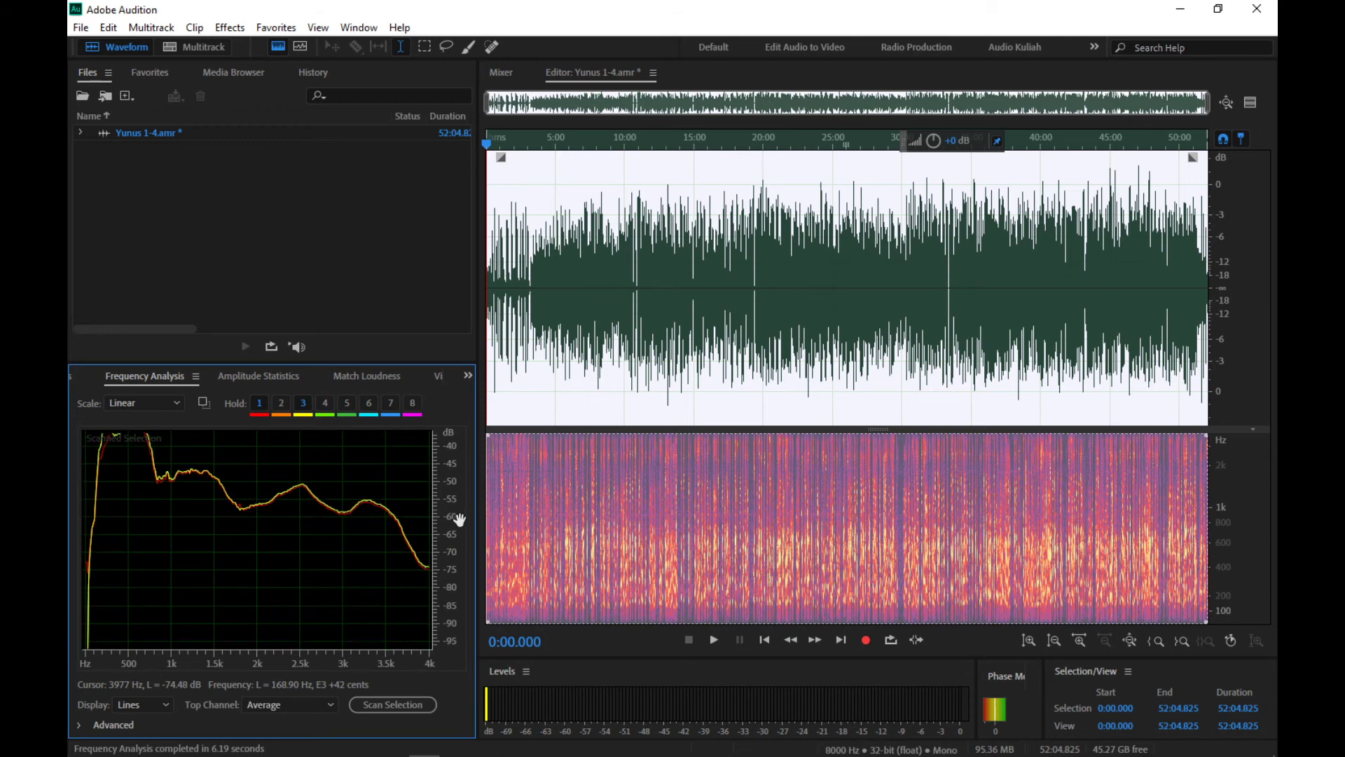
scroll(460, 520, down, 1)
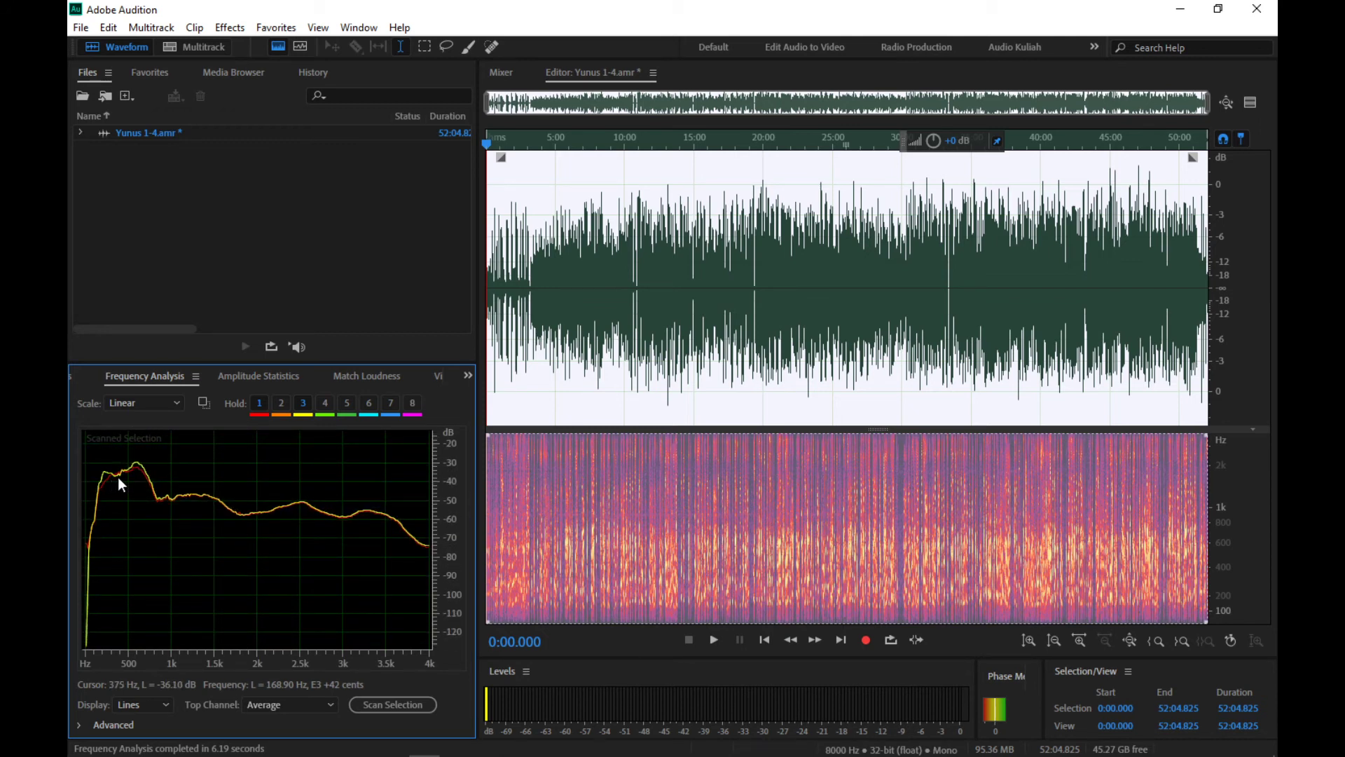
scroll(86, 653, up, 3)
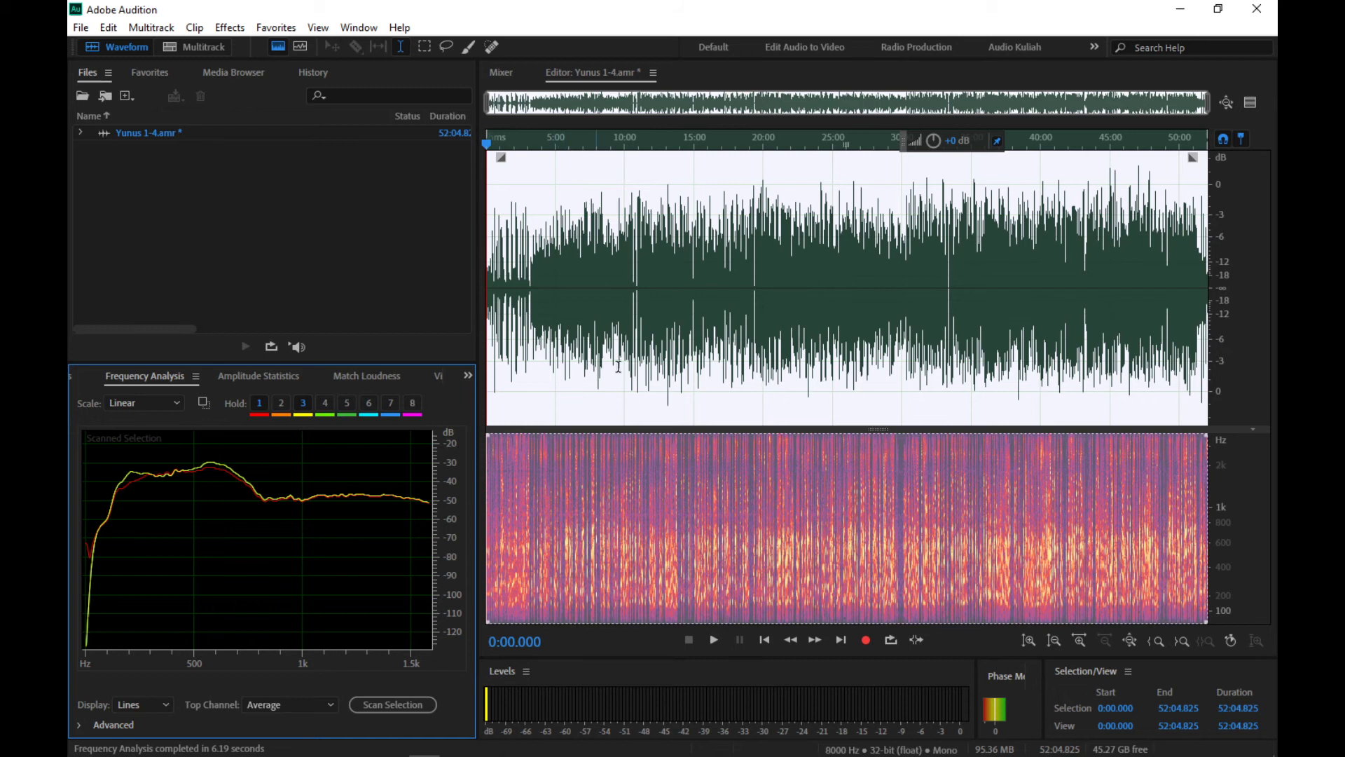
click(694, 336)
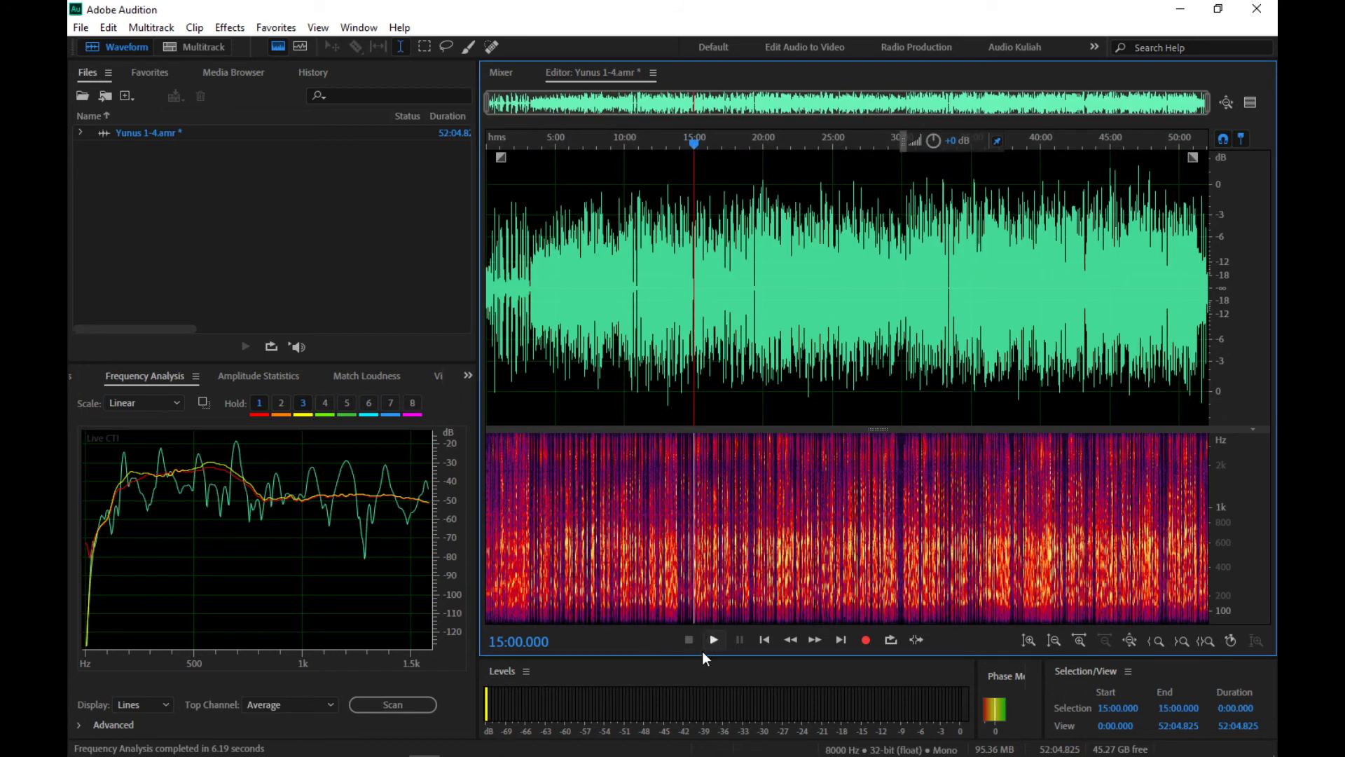
click(456, 744)
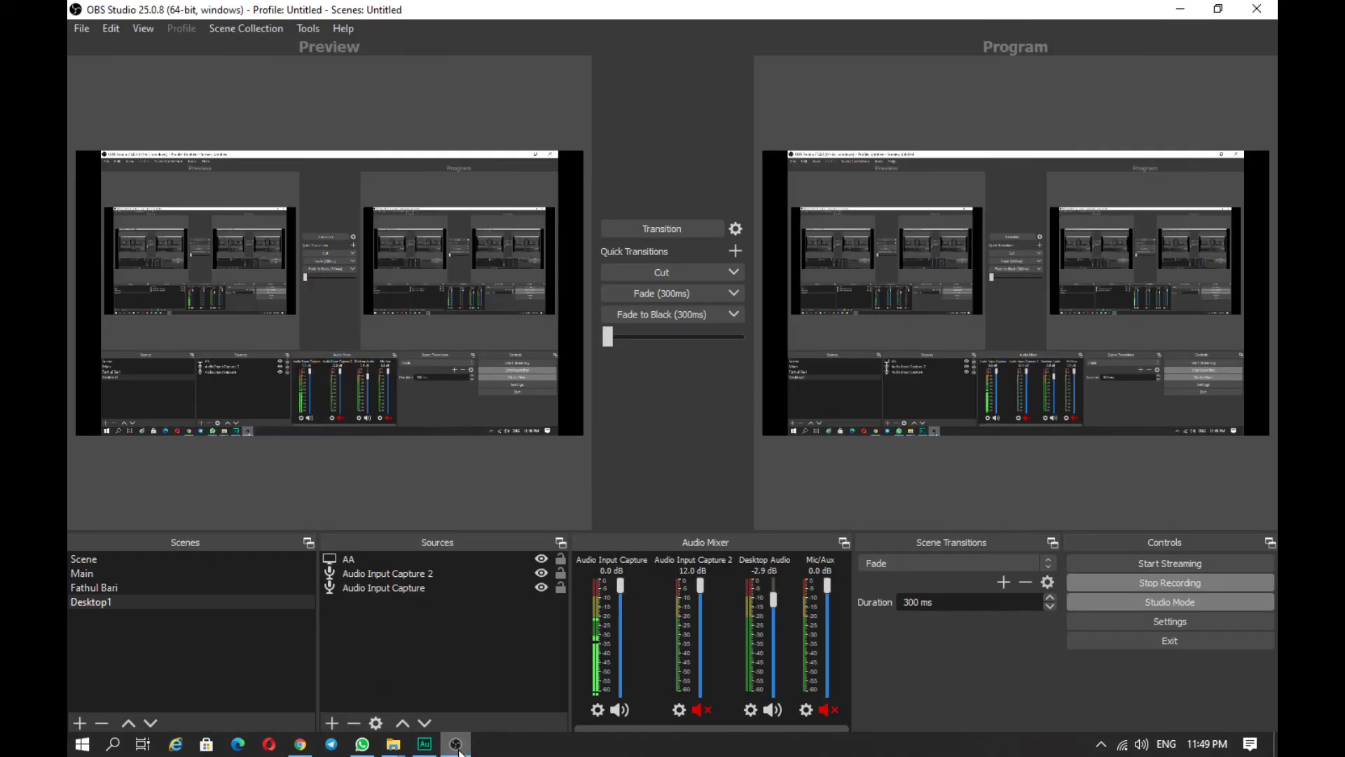
click(456, 744)
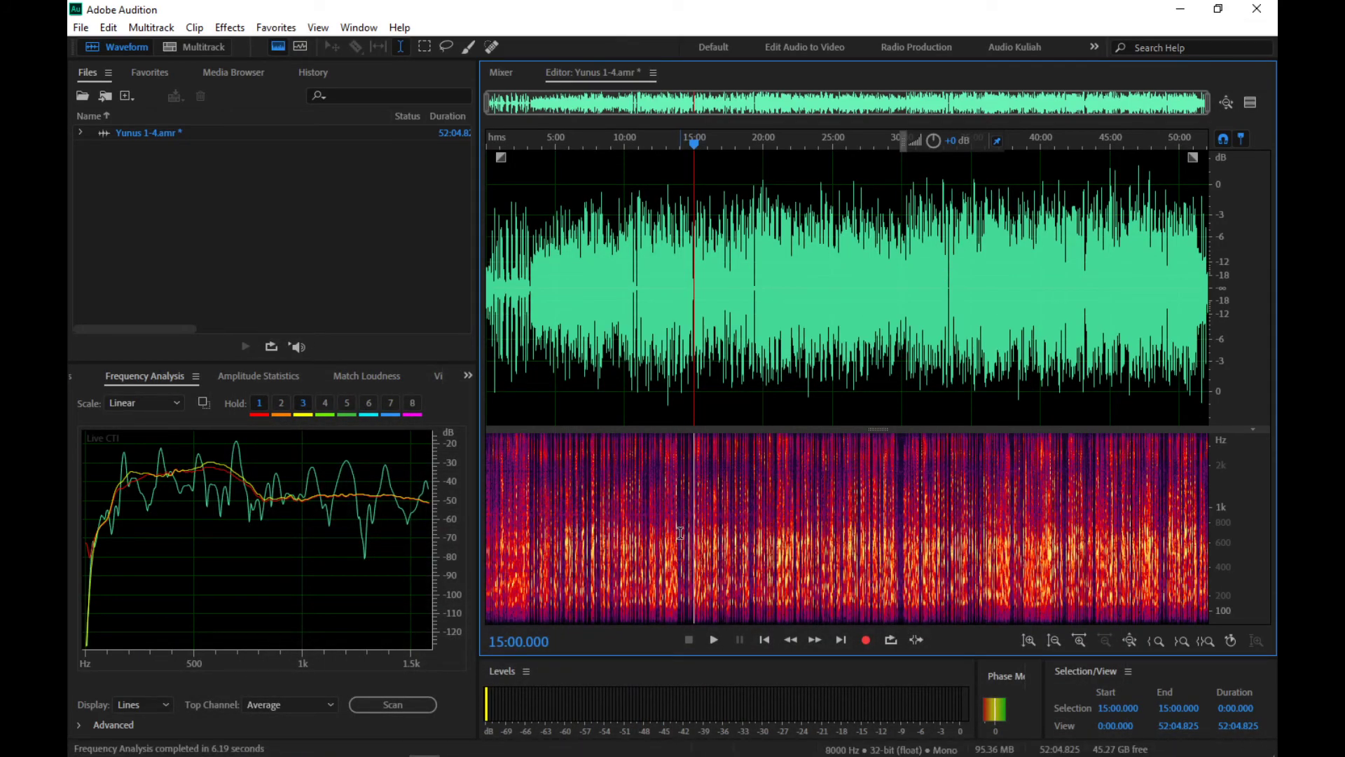
Step: Play the recording from 15:00.000 for a few seconds to listen to the equalized sound
click(713, 639)
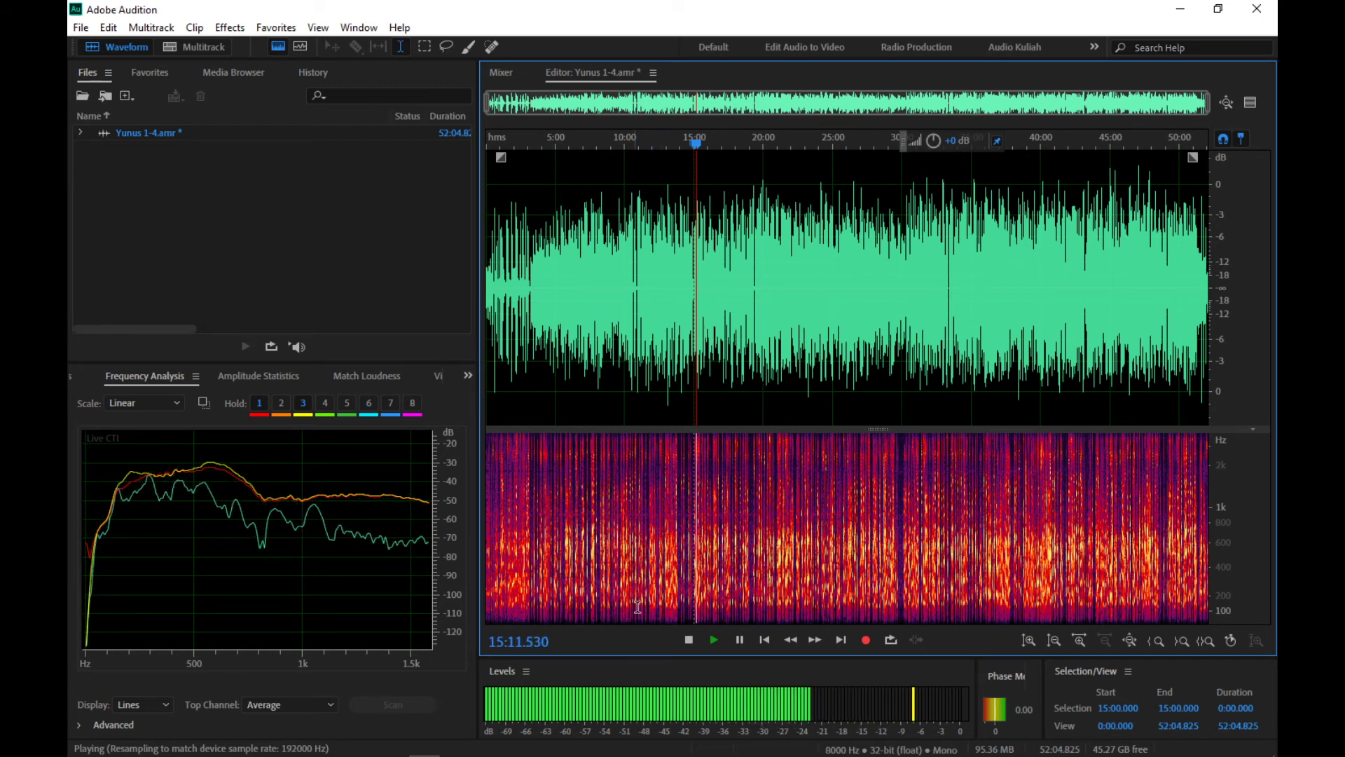
click(689, 640)
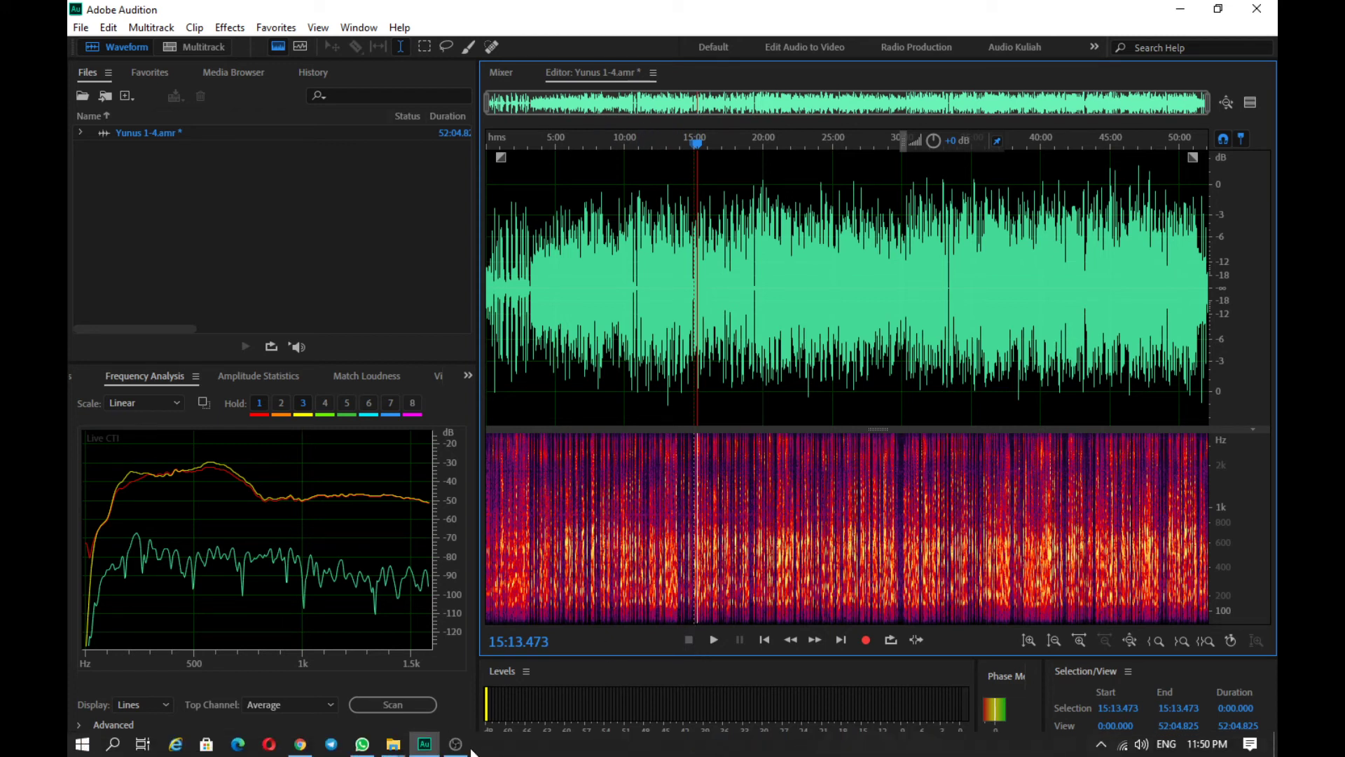
click(459, 748)
click(456, 746)
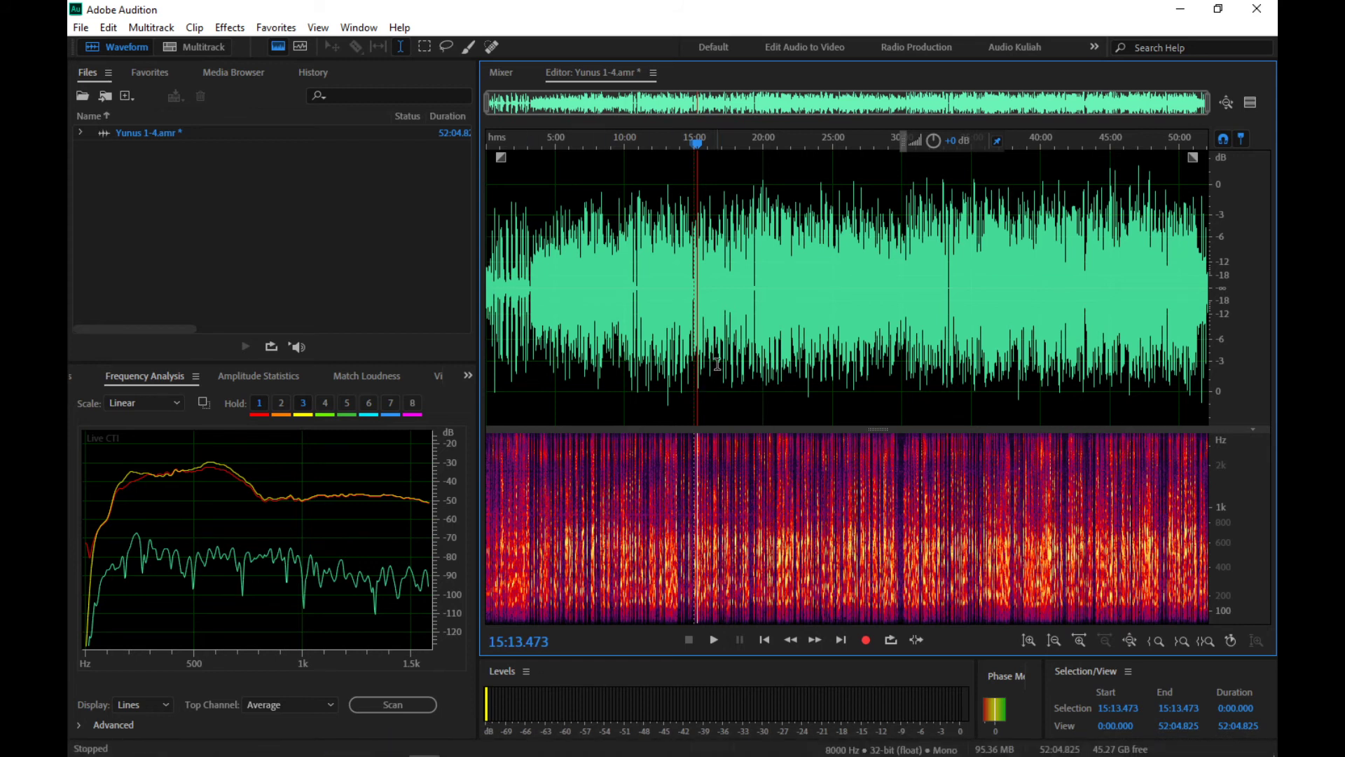
Step: Scan the amplitude statistics of the whole recording to check its peaks, clipping and loudness
click(625, 332)
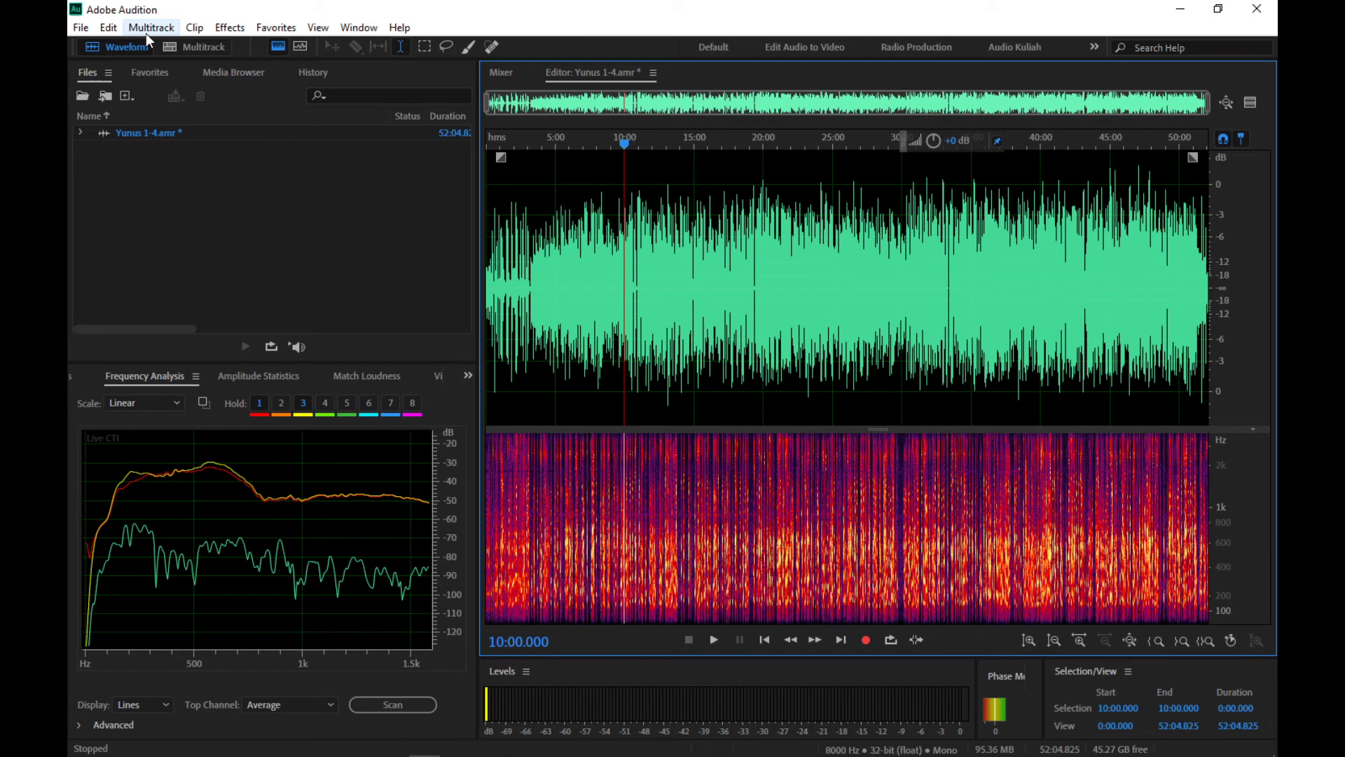
click(705, 271)
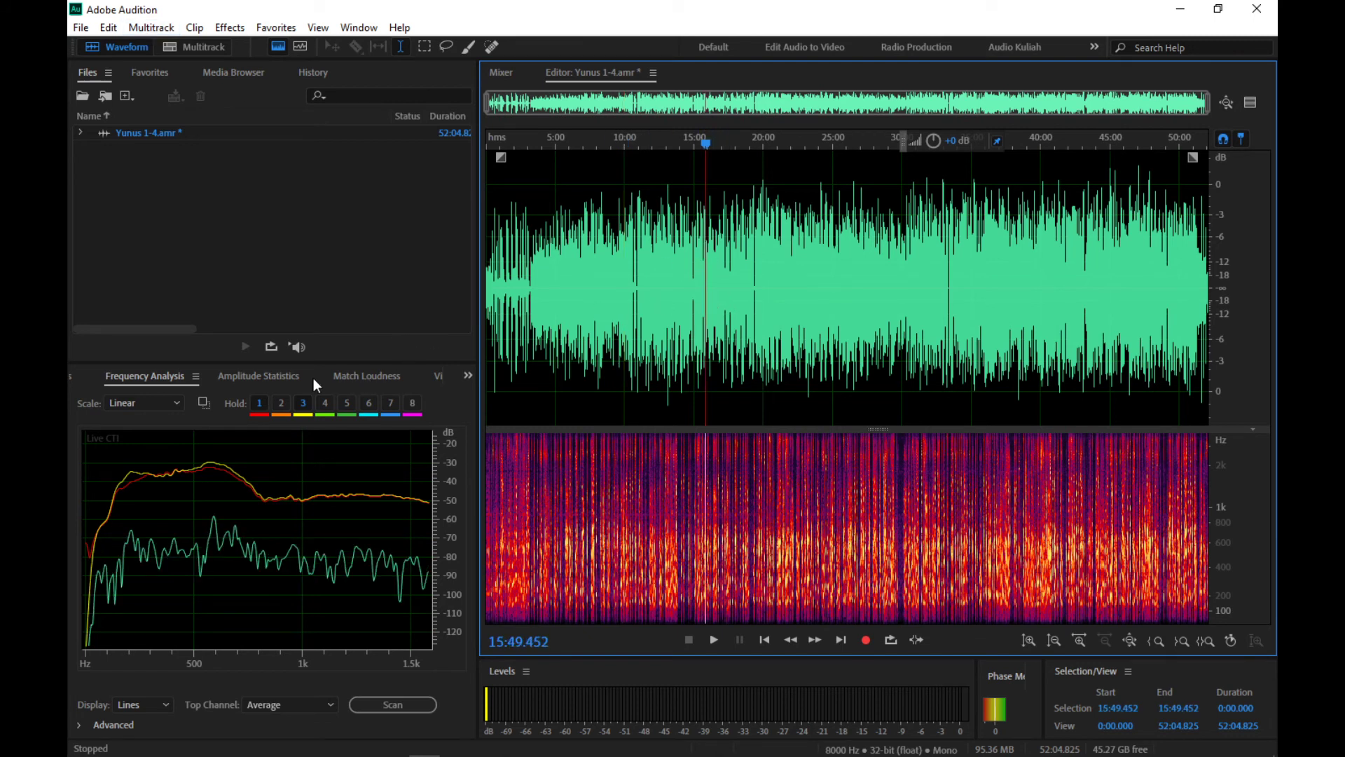
click(280, 379)
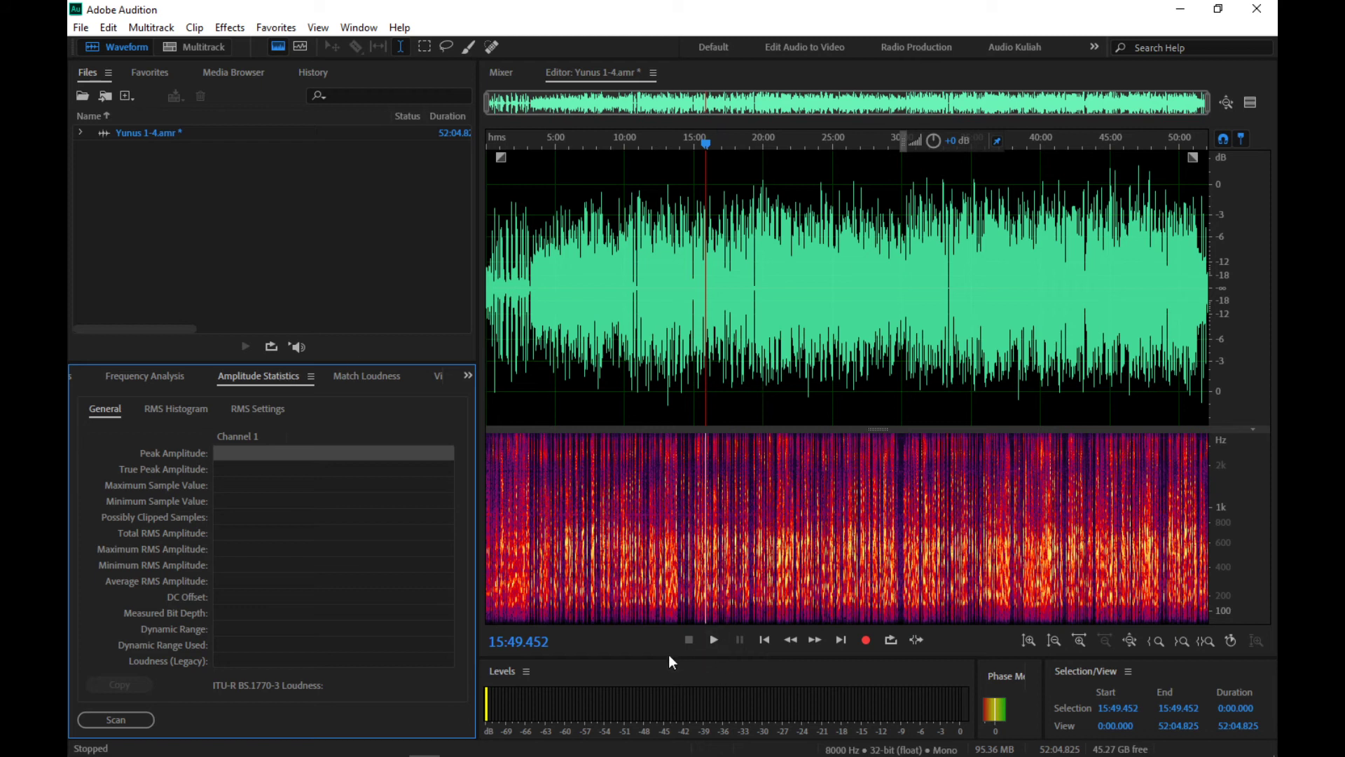
click(134, 720)
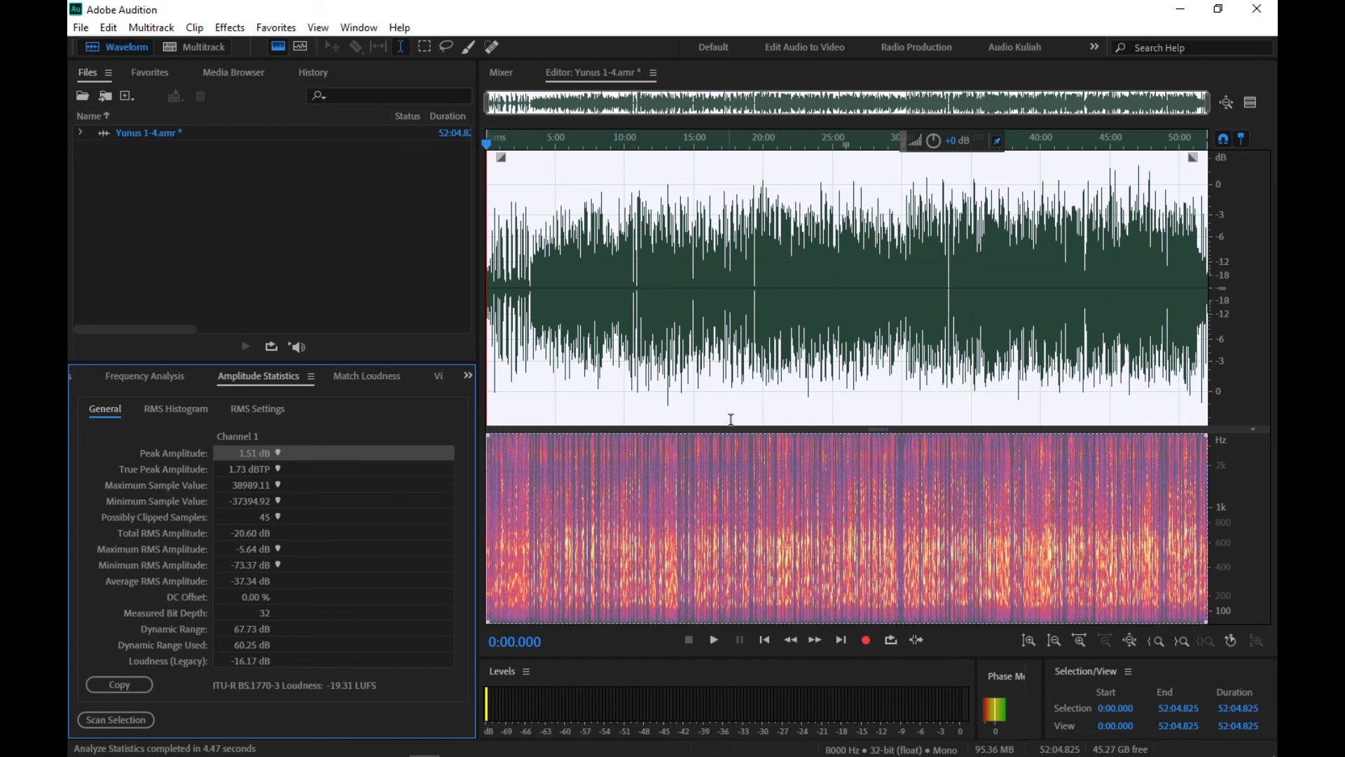
Step: Examine the waveform peaks and speech levels around the 17:53 mark at several magnifications
click(734, 385)
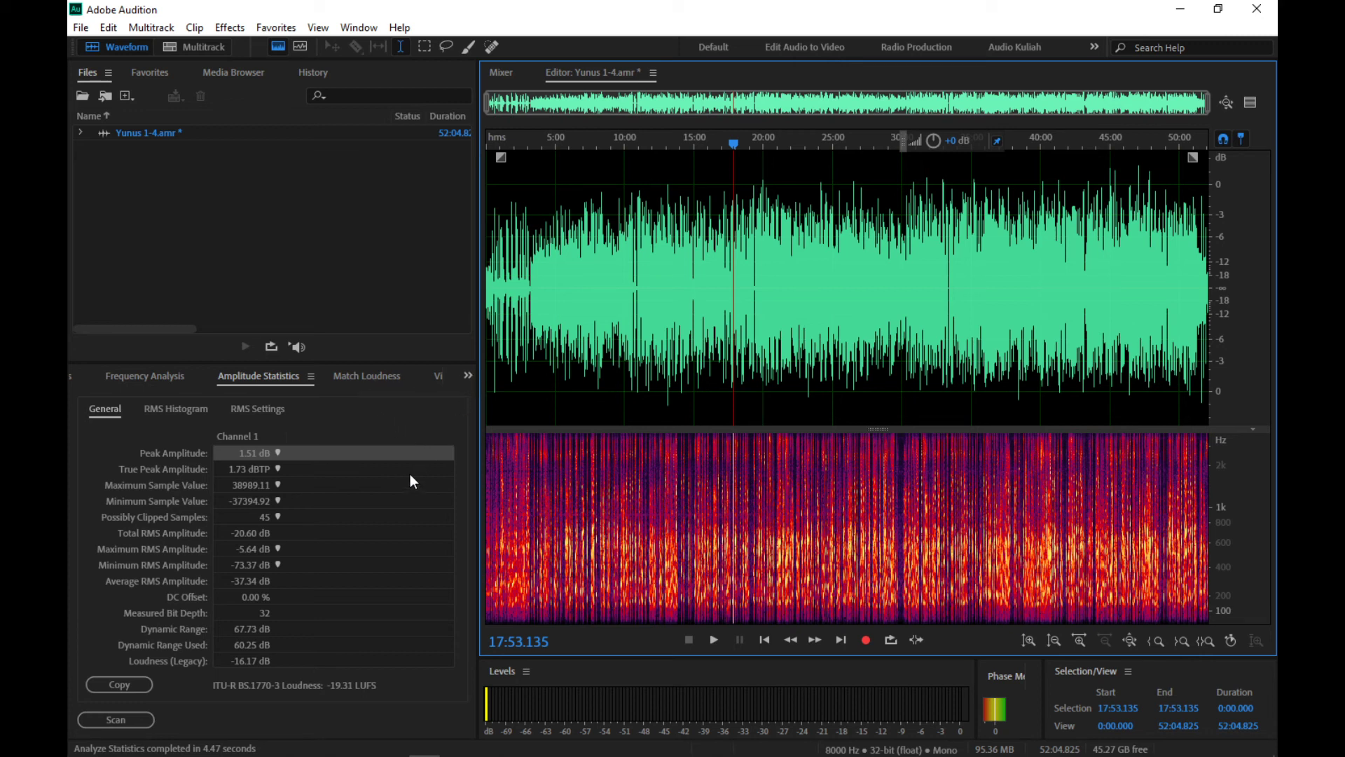
scroll(683, 372, up, 4)
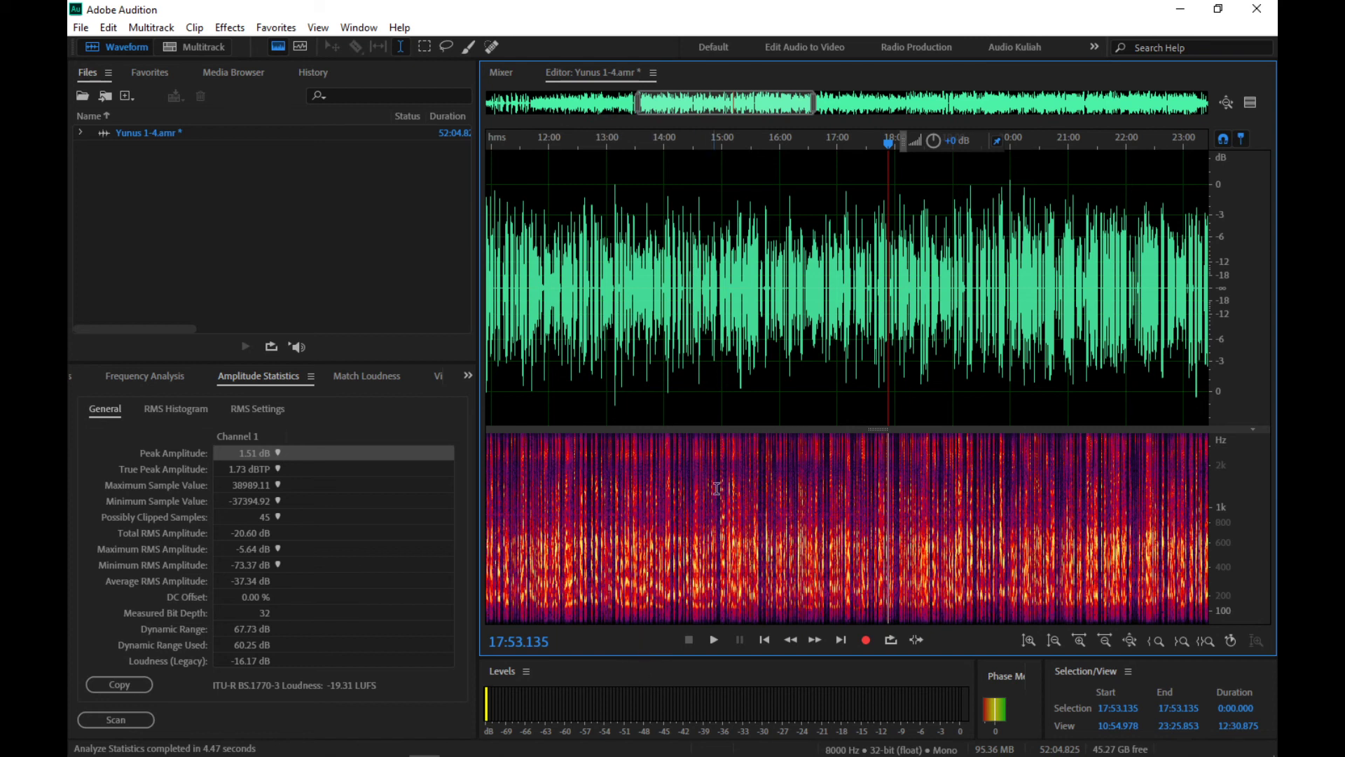
scroll(794, 372, down, 1)
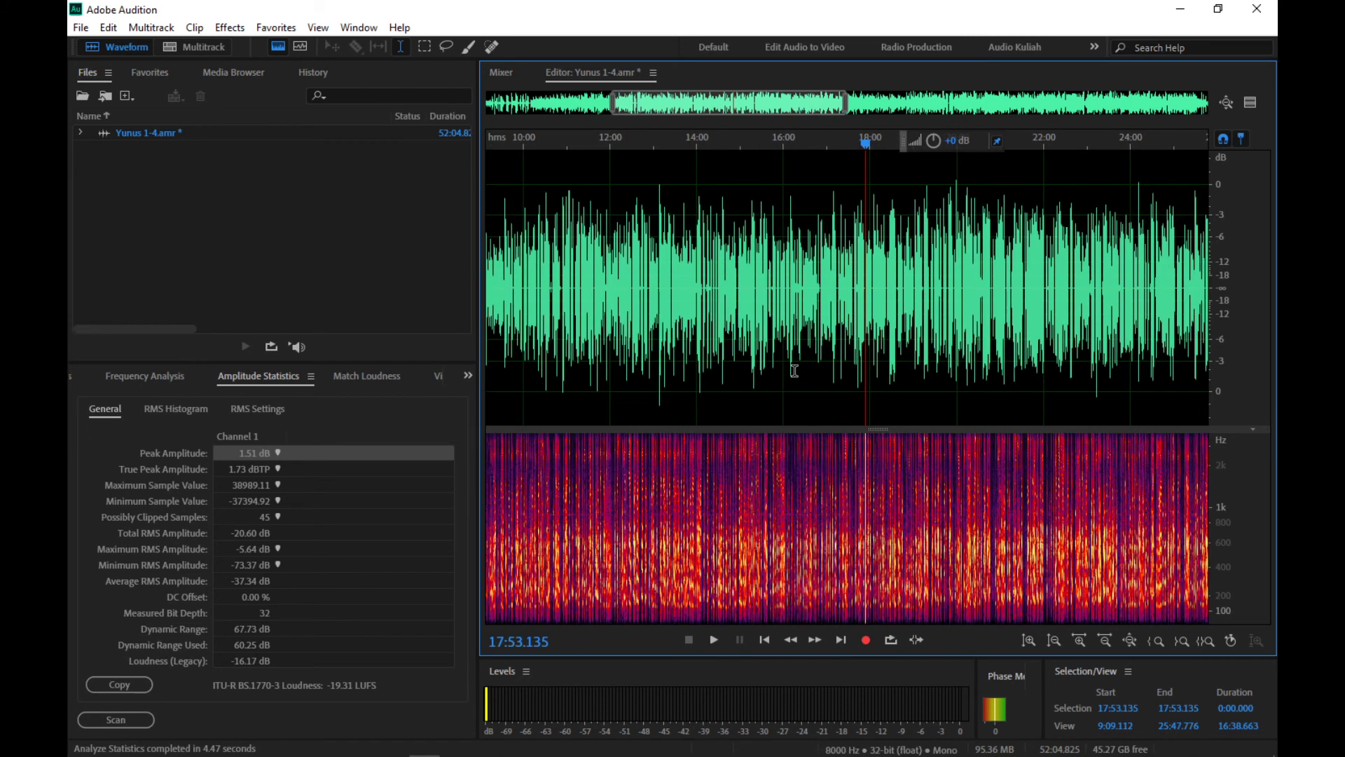
scroll(794, 372, up, 3)
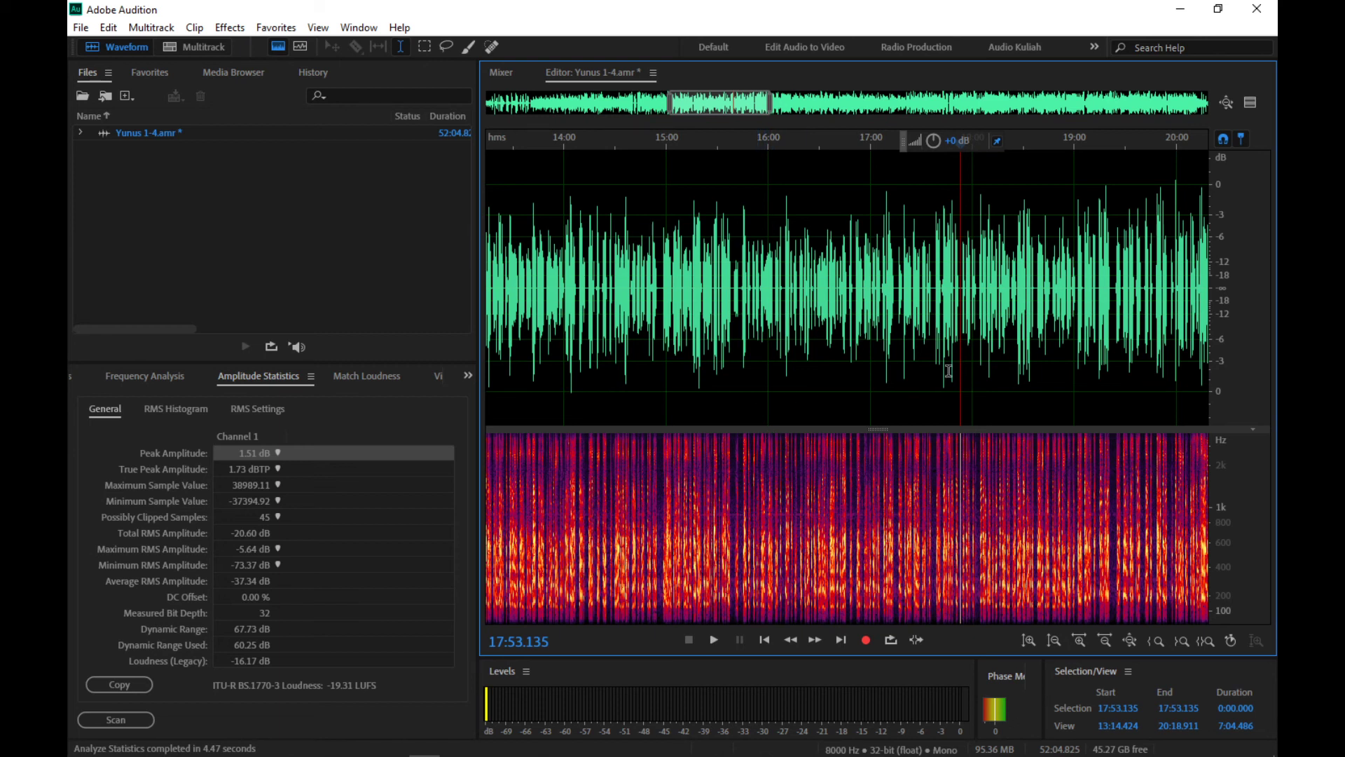
scroll(954, 367, up, 3)
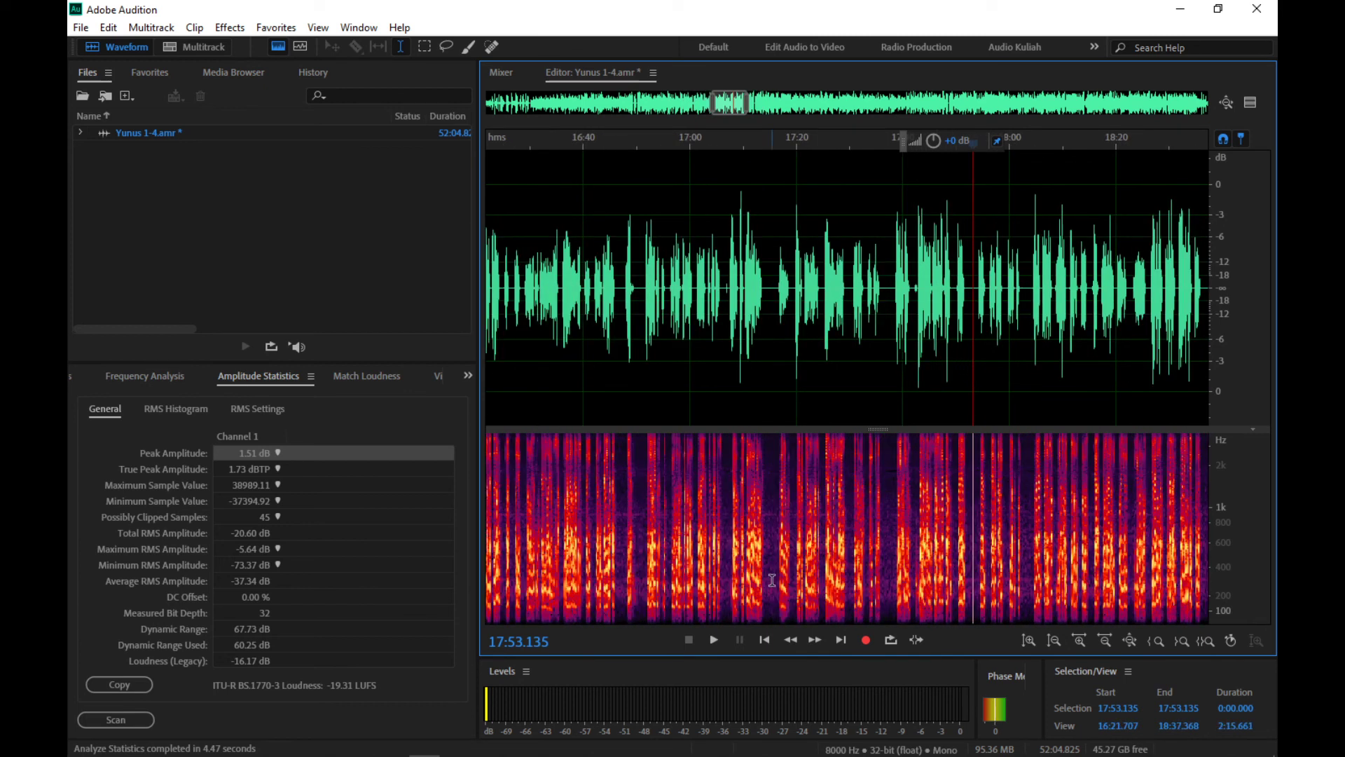
scroll(825, 363, down, 4)
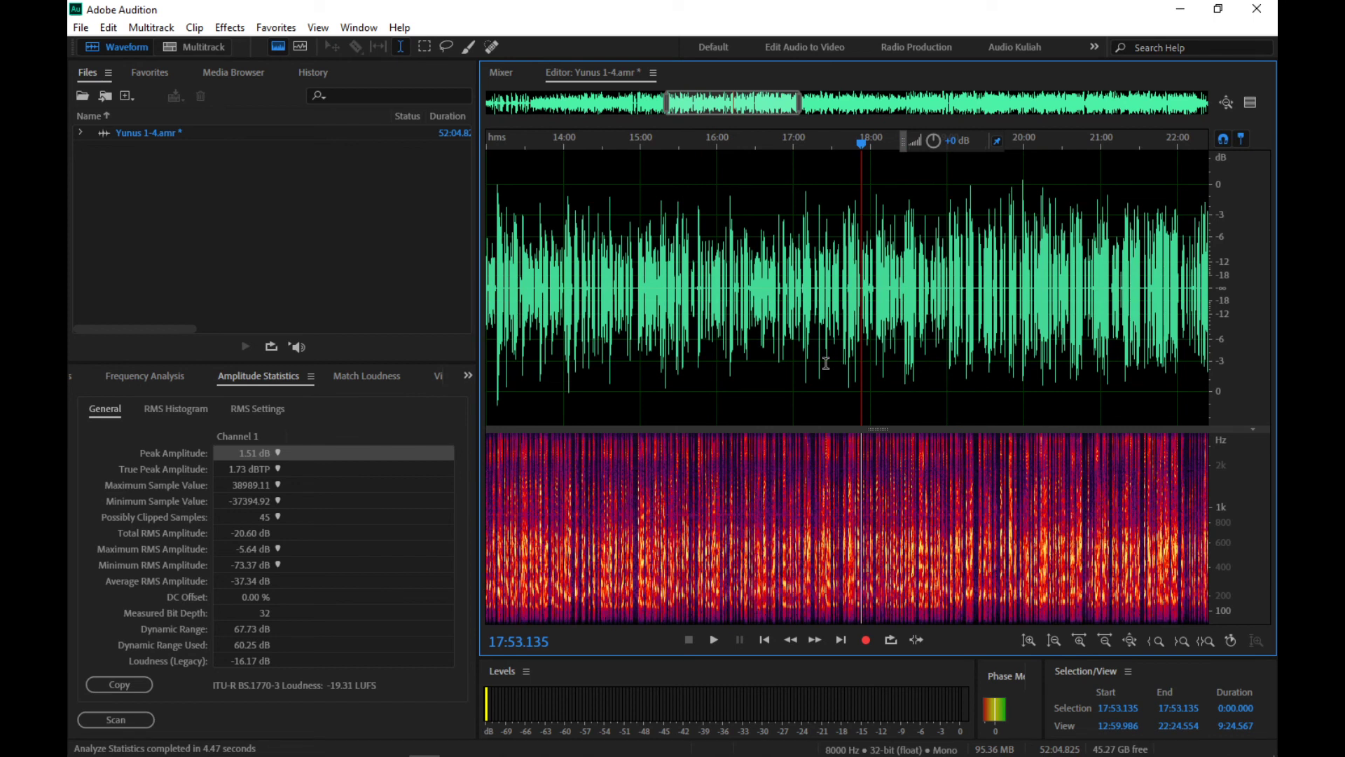
scroll(826, 363, down, 3)
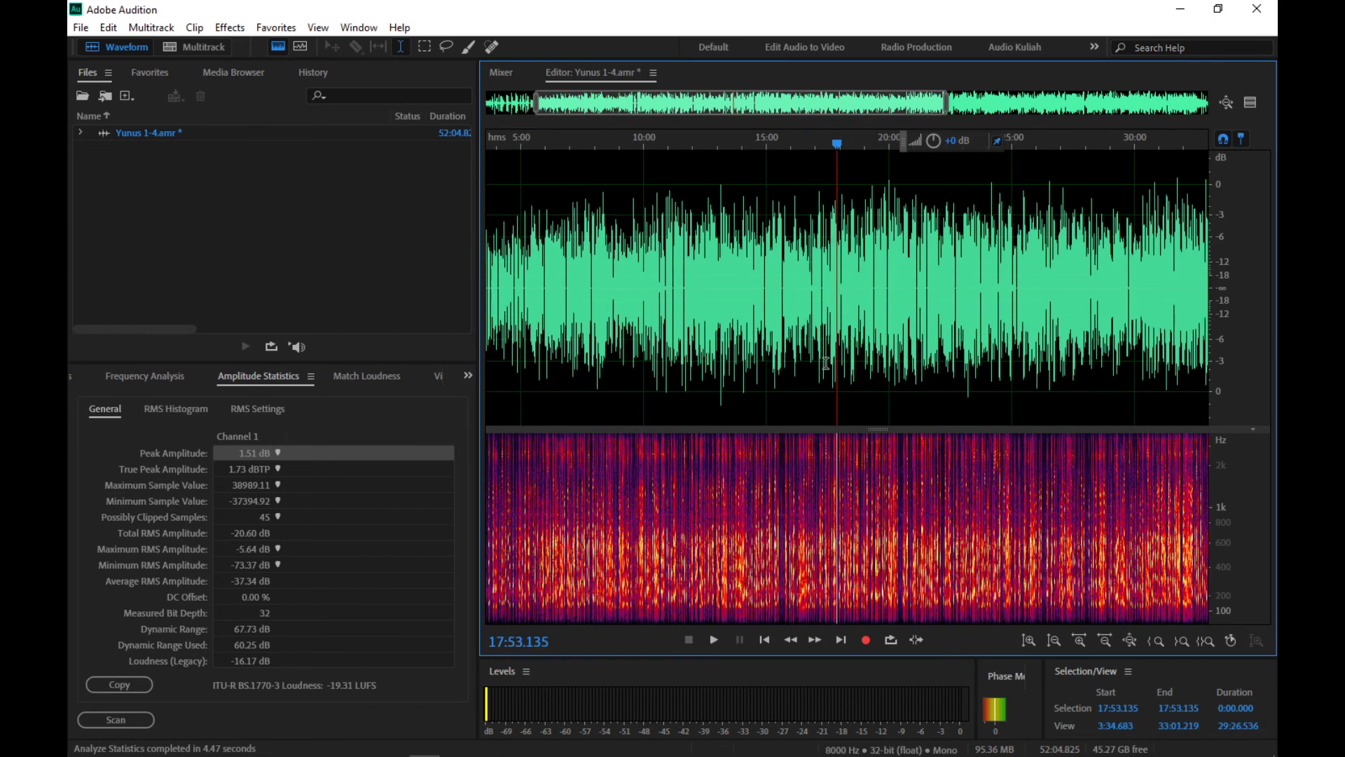
Step: Match the loudness of Yunus 1-4.amr to ITU-R BS.1770-3 with a target of -16 LUFS
click(391, 377)
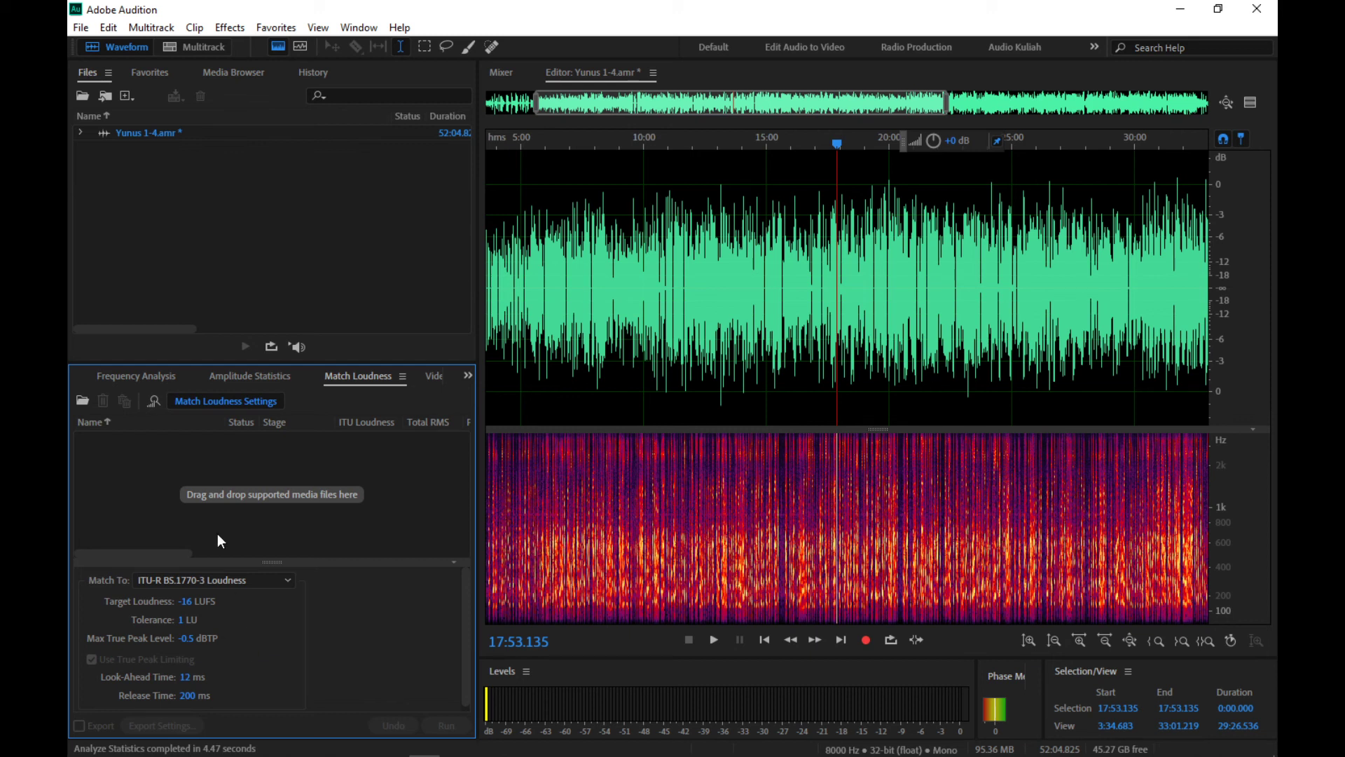
click(138, 137)
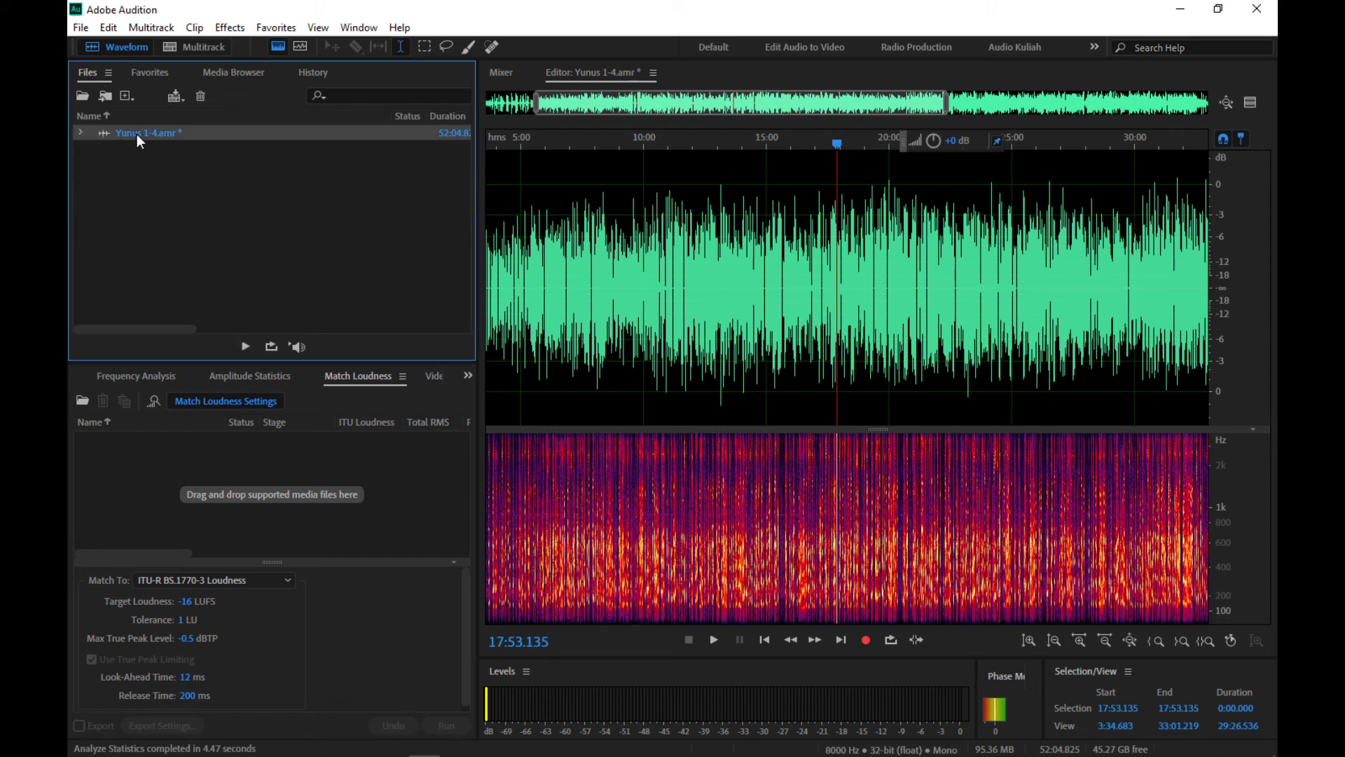
drag(137, 136, 175, 469)
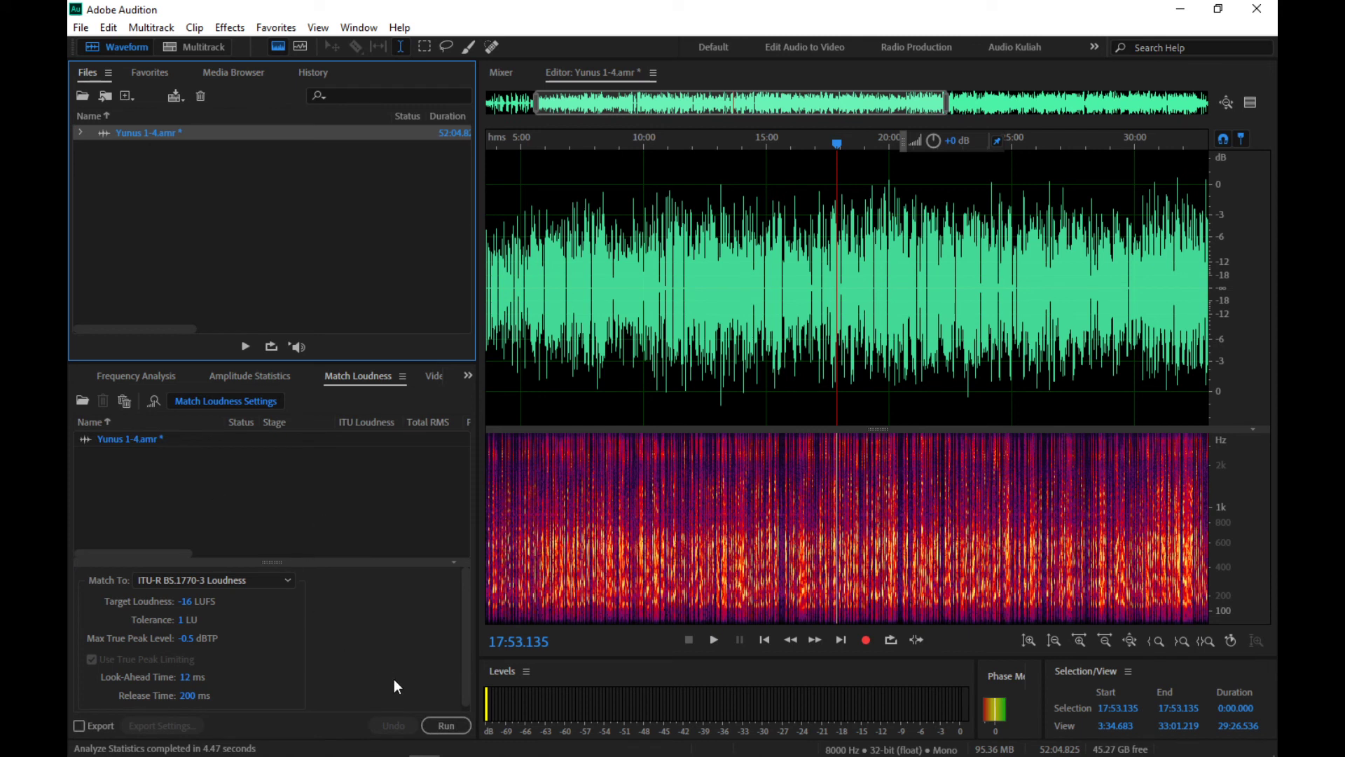
click(440, 727)
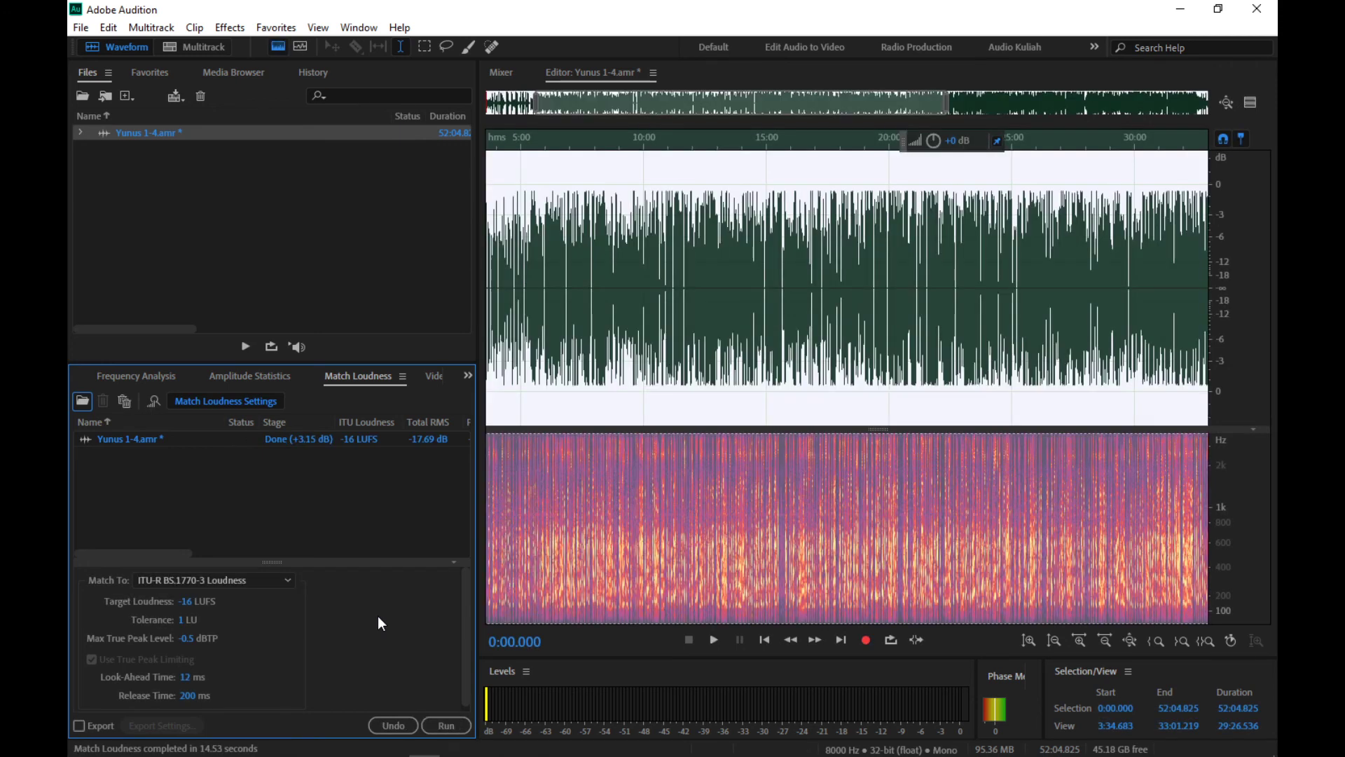
Step: Play the recording from 13:22.843 for a few seconds to listen to the loudness-matched sound
click(657, 345)
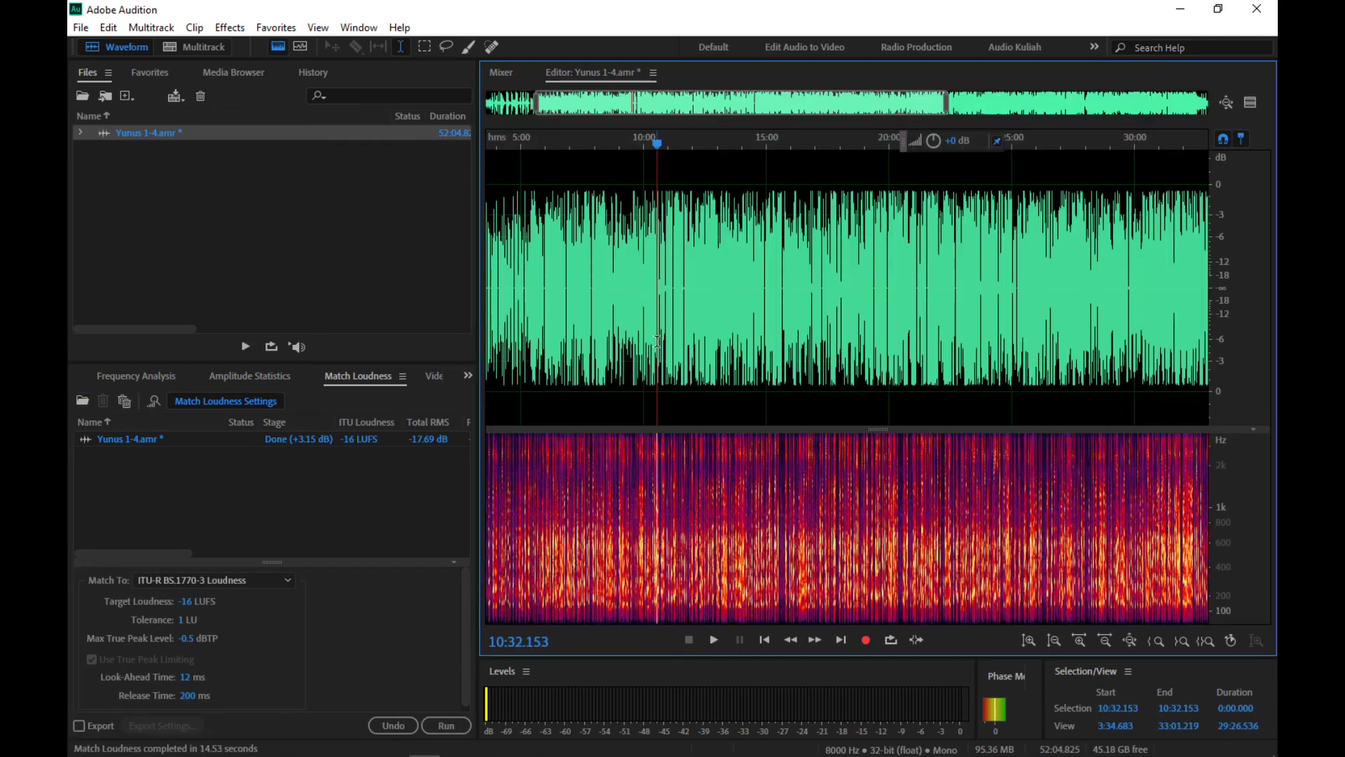
scroll(725, 342, up, 10)
click(727, 340)
click(714, 640)
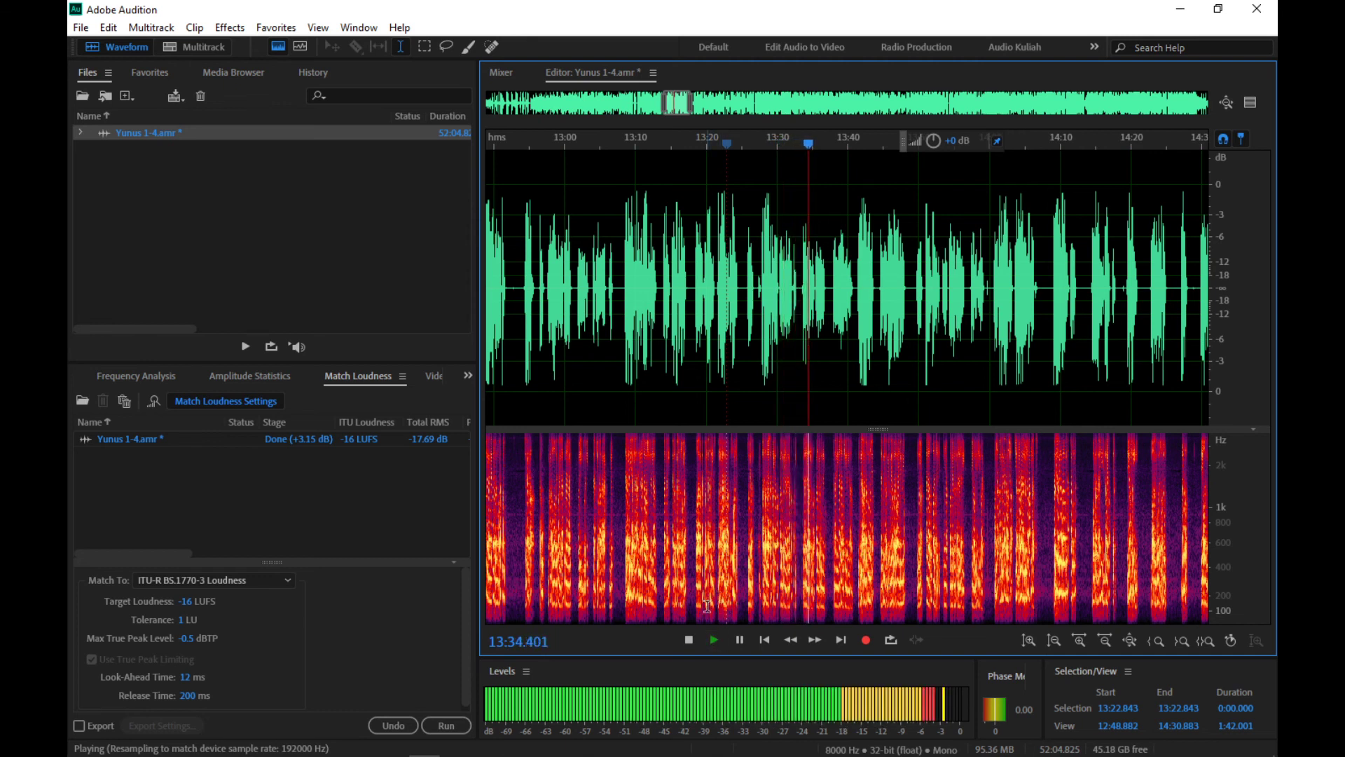
click(689, 639)
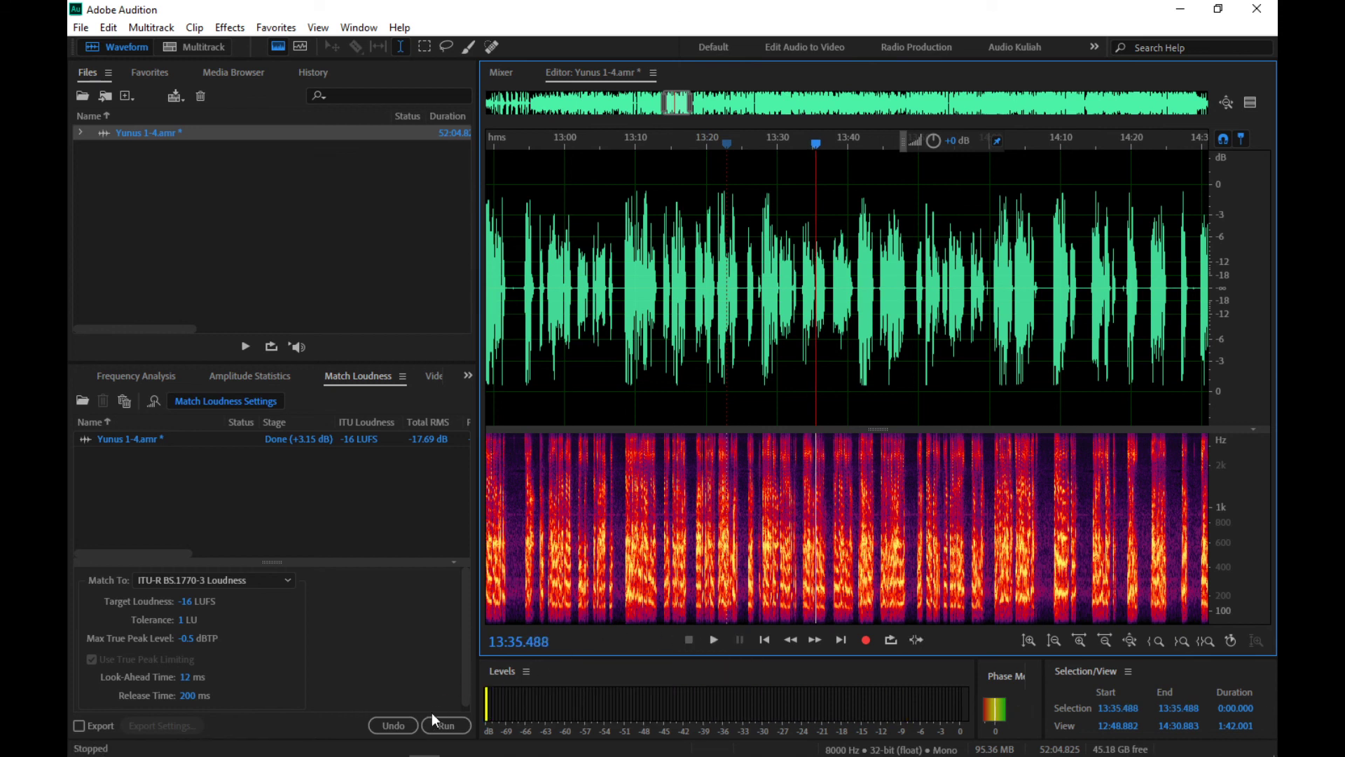
Step: Rescan the amplitude statistics of the loudness-matched recording and inspect its full-length waveform
click(257, 376)
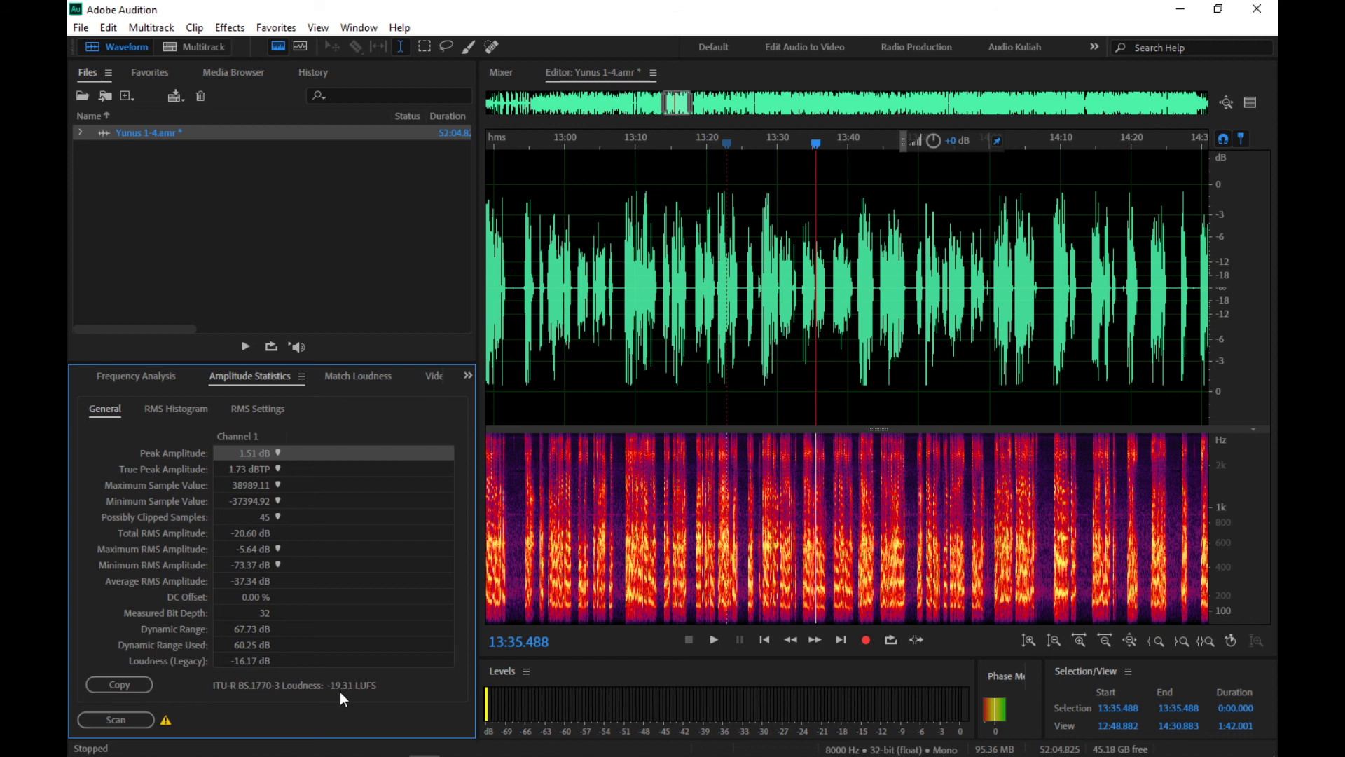
click(116, 719)
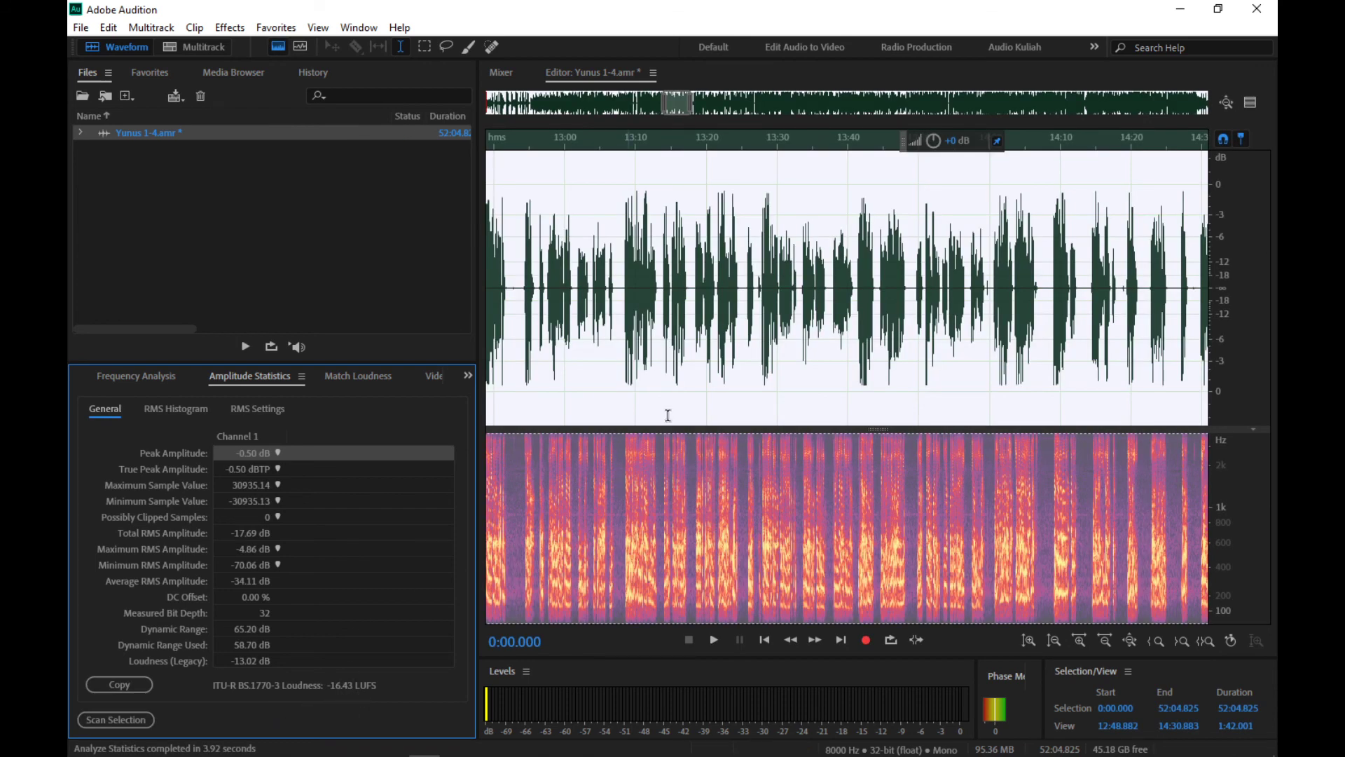
click(740, 337)
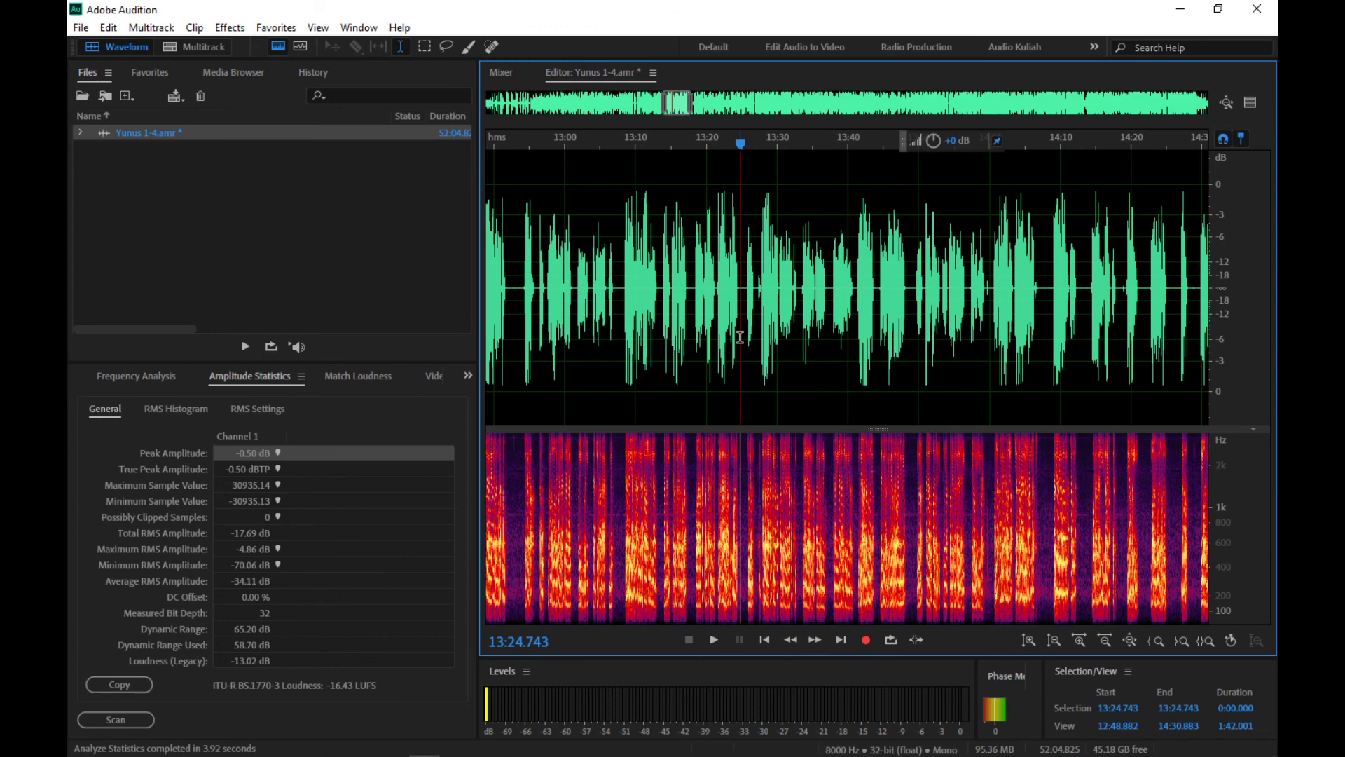
key(backslash)
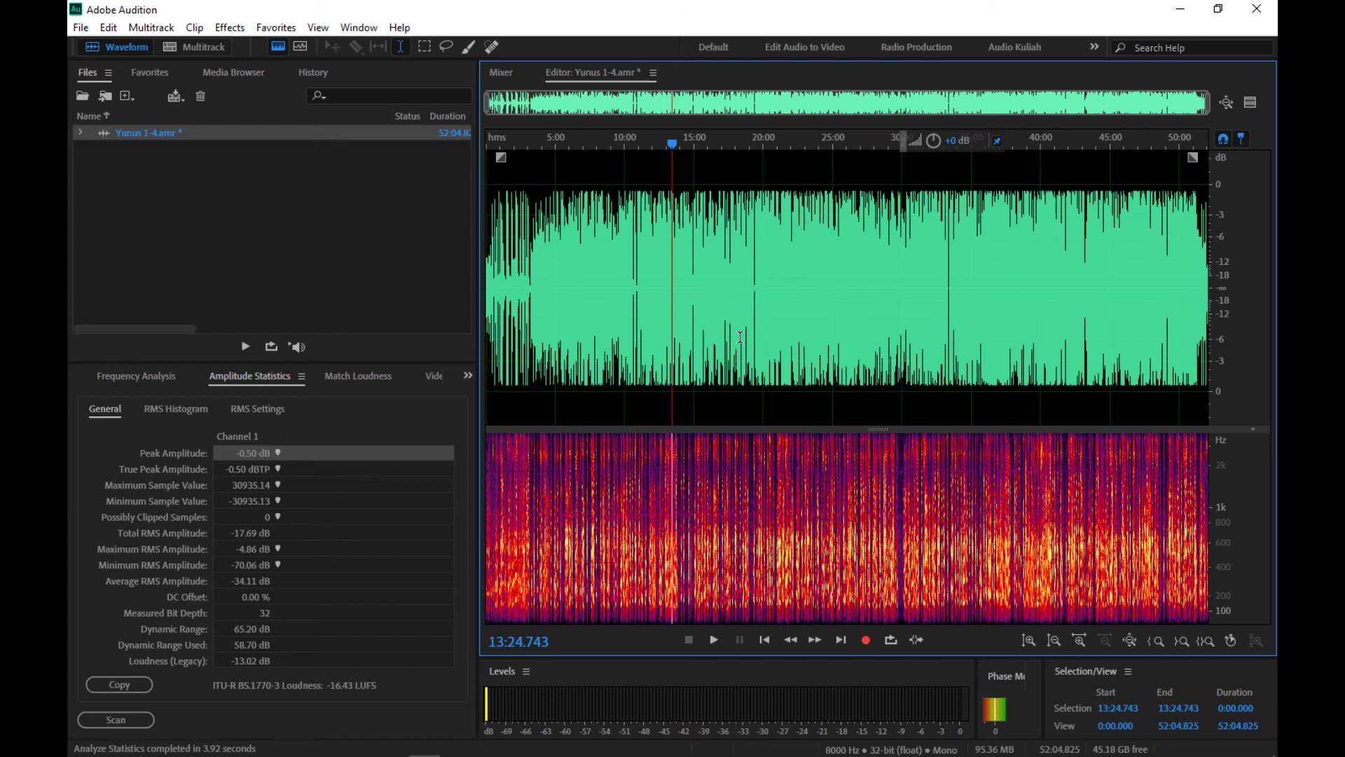
click(730, 327)
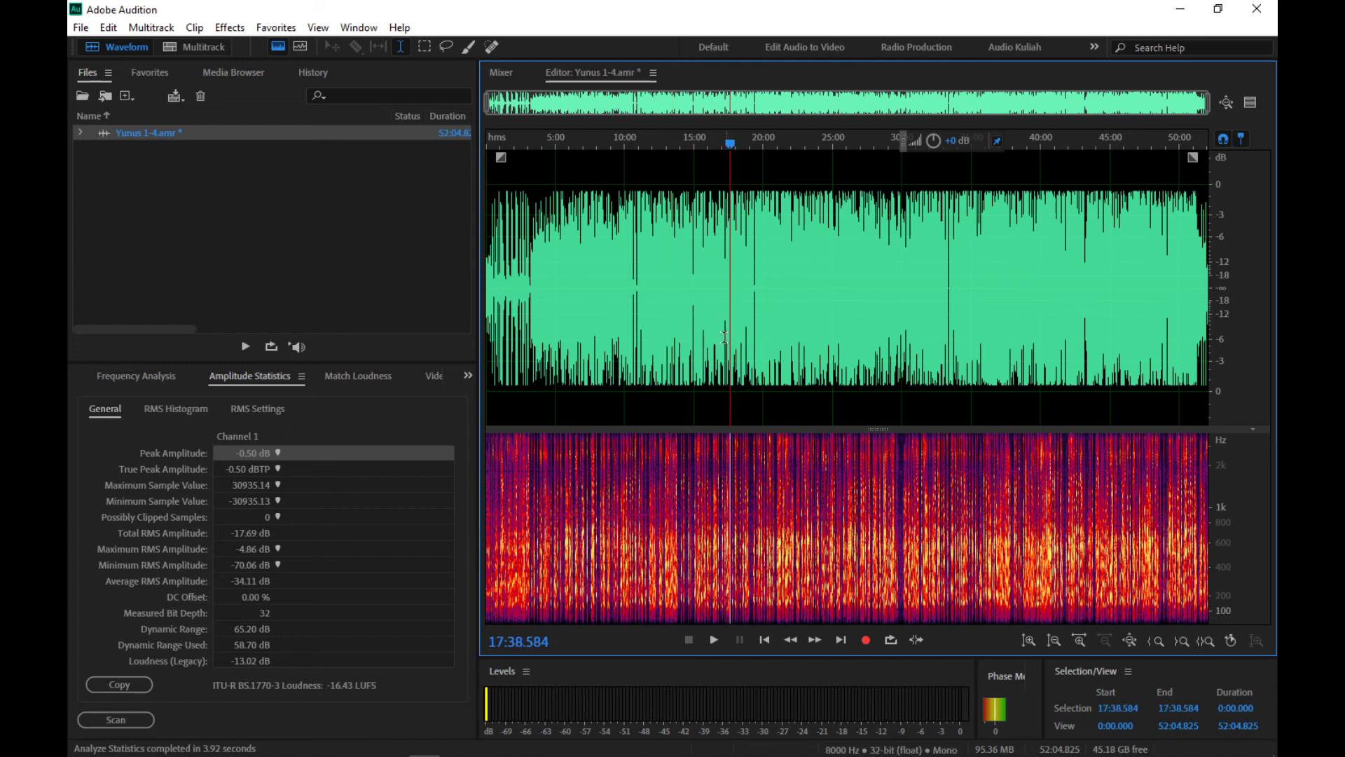
Step: Convert the recording's sample type to a sample rate of 11025 Hz
click(112, 28)
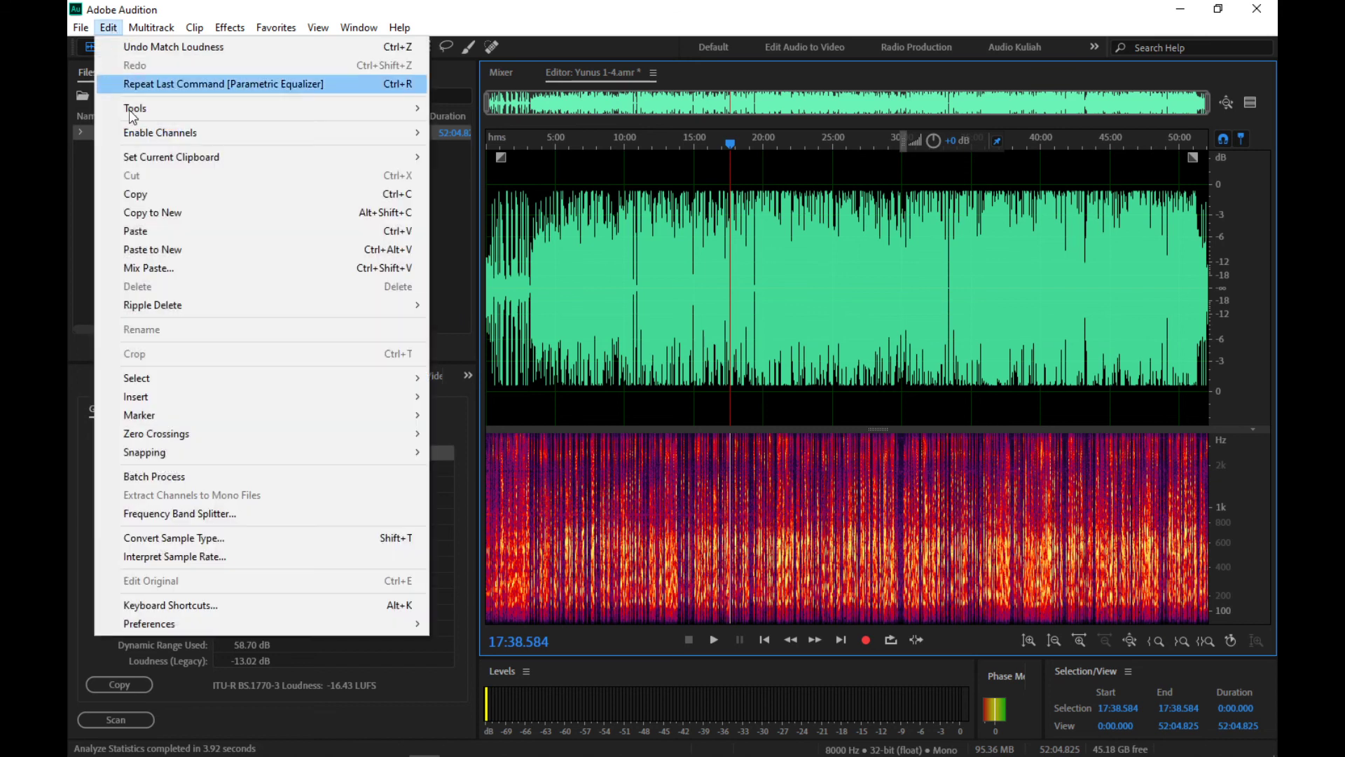
click(185, 538)
click(696, 574)
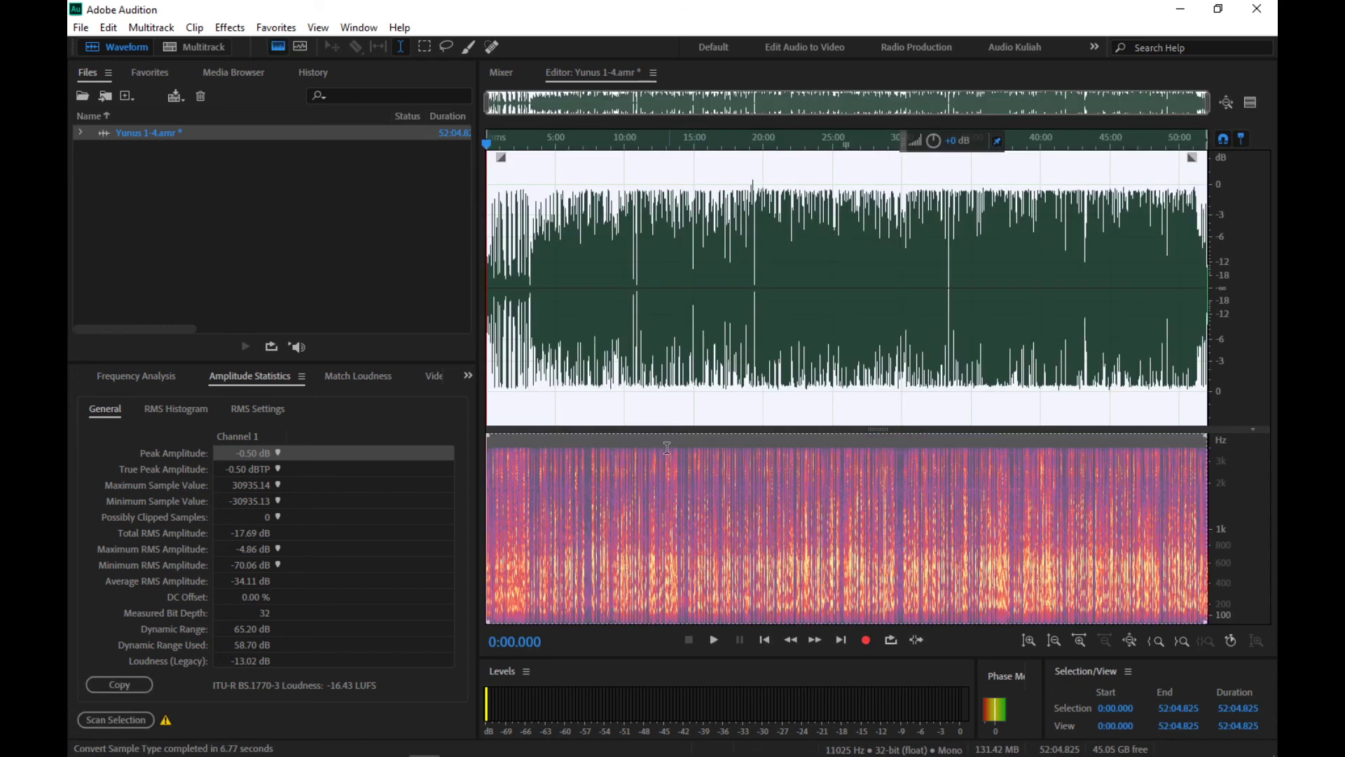
click(684, 449)
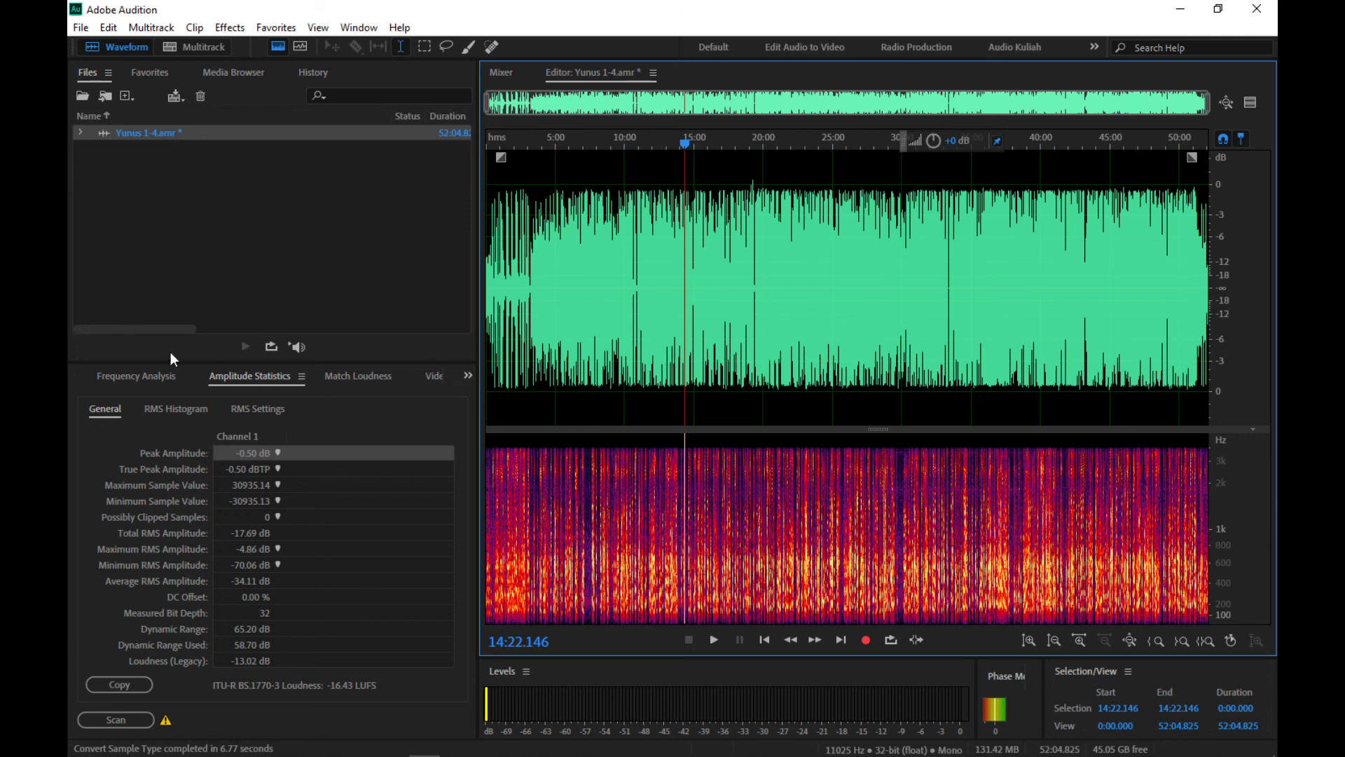
Step: Scan the frequency content of the whole converted recording up to beyond 5 kHz and hold the curve in slot 6
click(130, 378)
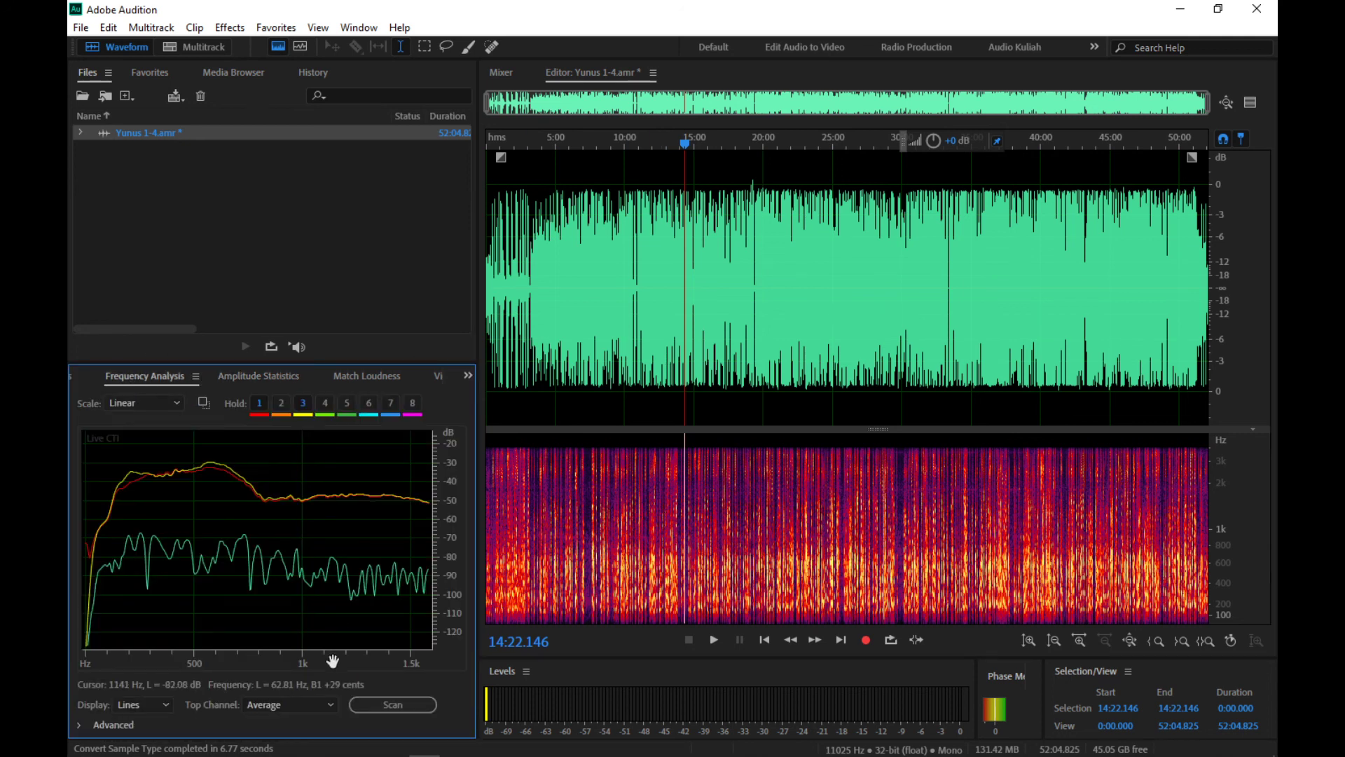
scroll(333, 663, down, 5)
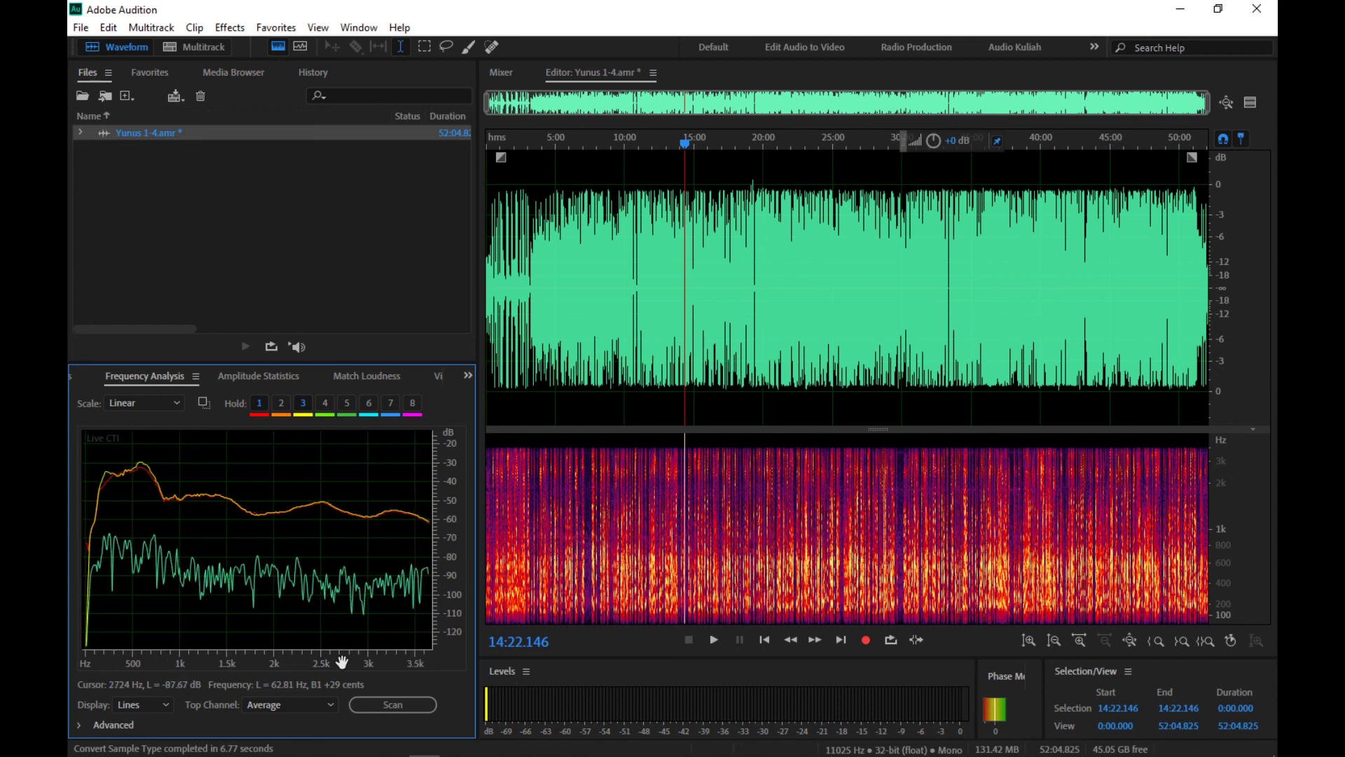
scroll(342, 661, down, 2)
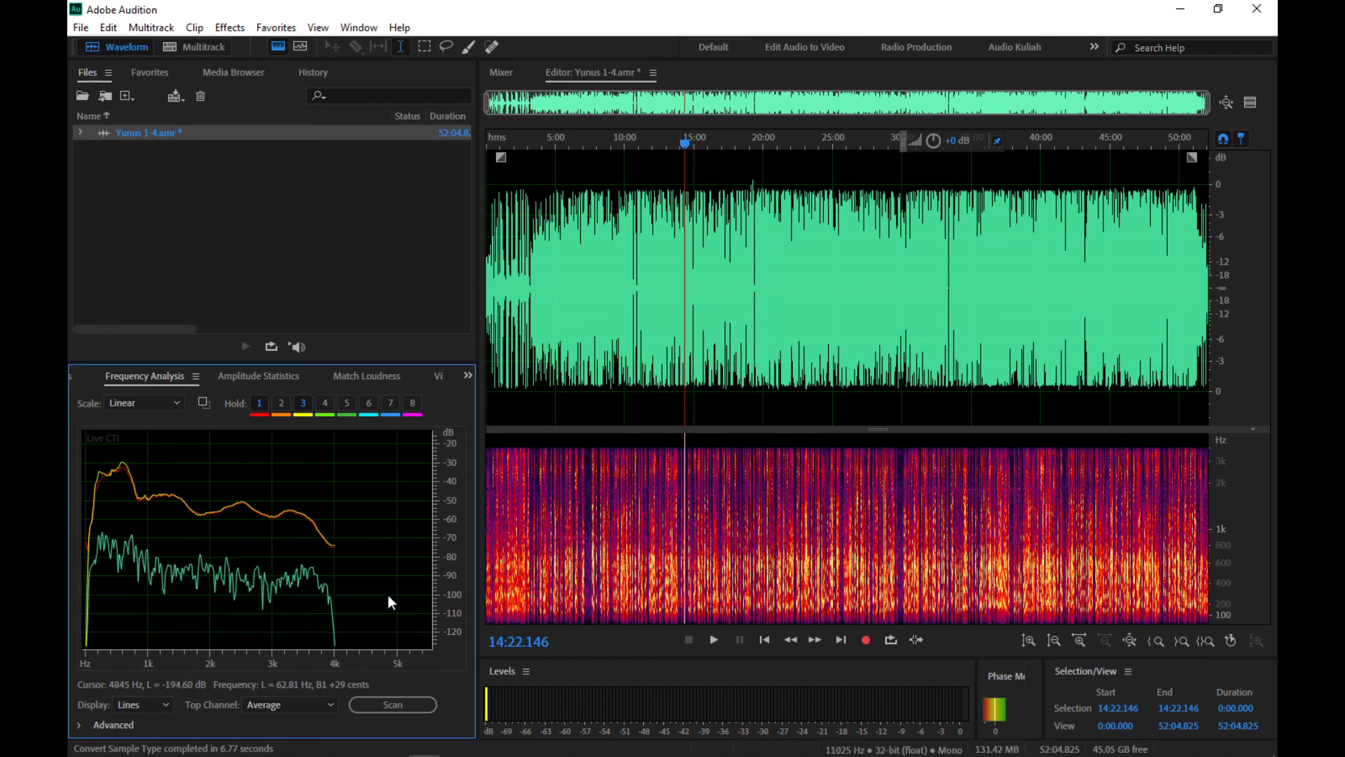
click(390, 704)
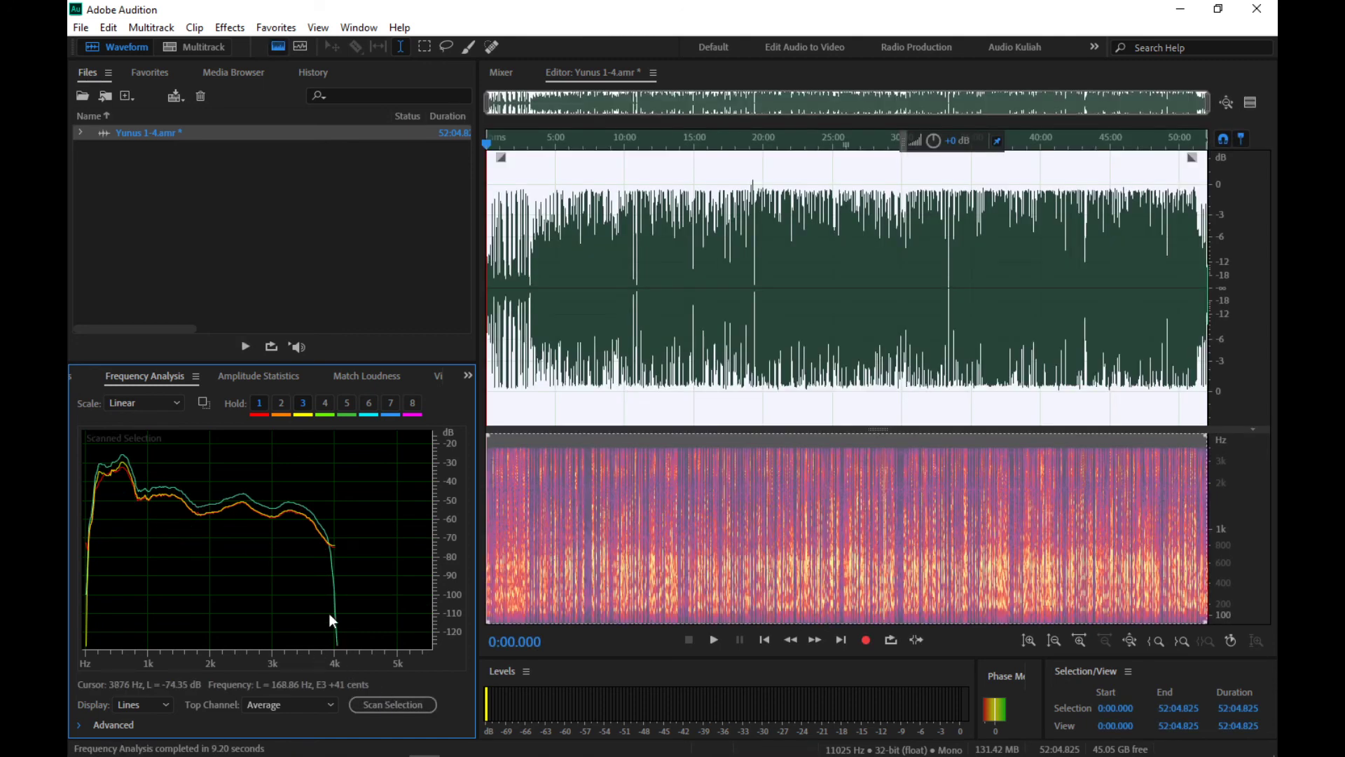
click(369, 404)
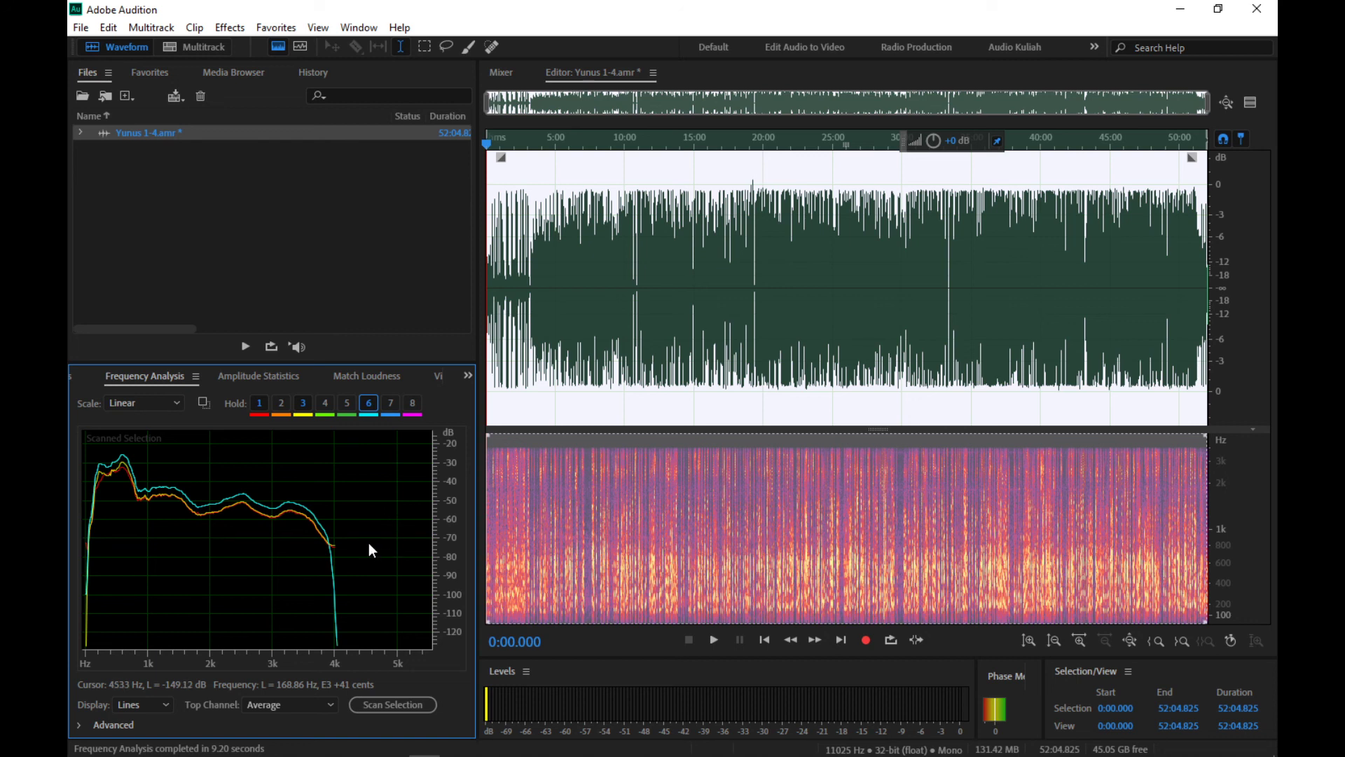
Step: Start saving the processed recording under a new name and choose MP3 Audio (*.mp3) as the format
click(80, 32)
click(122, 248)
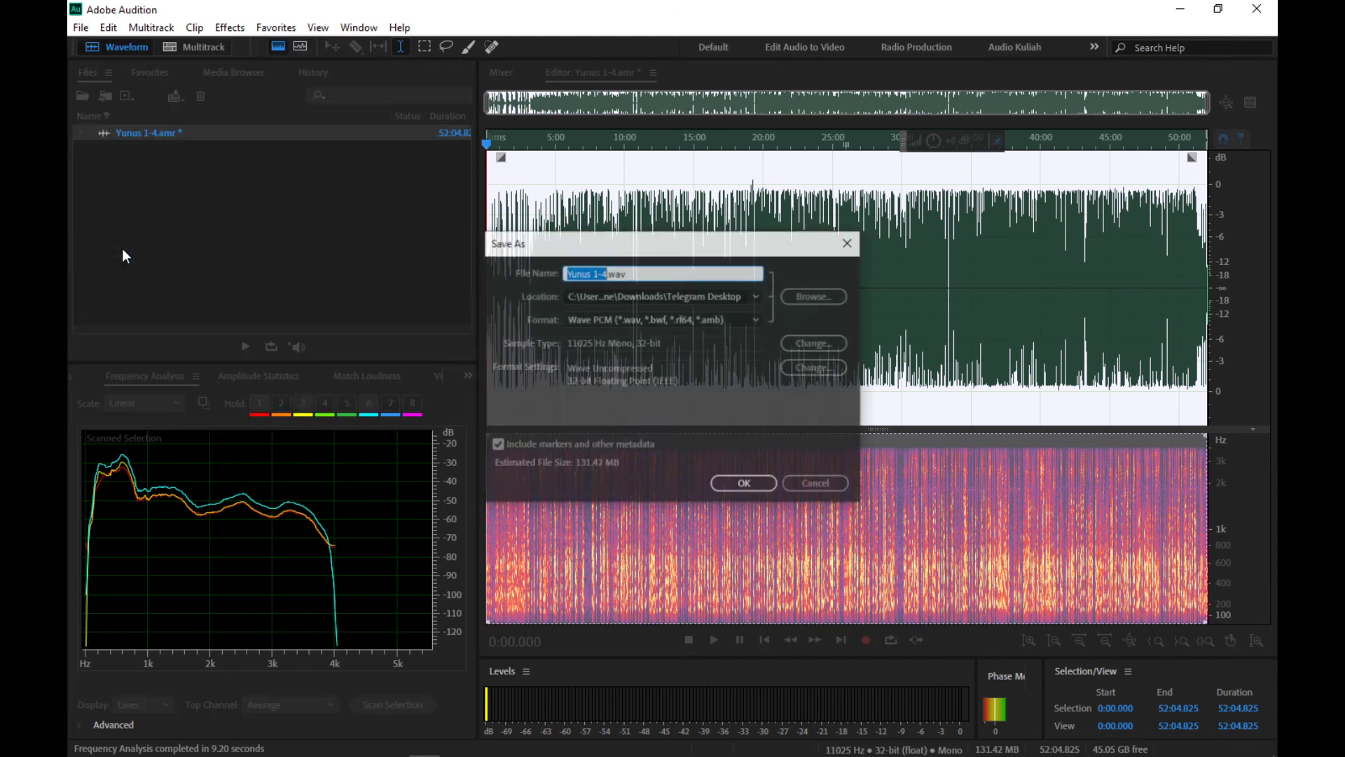
click(590, 321)
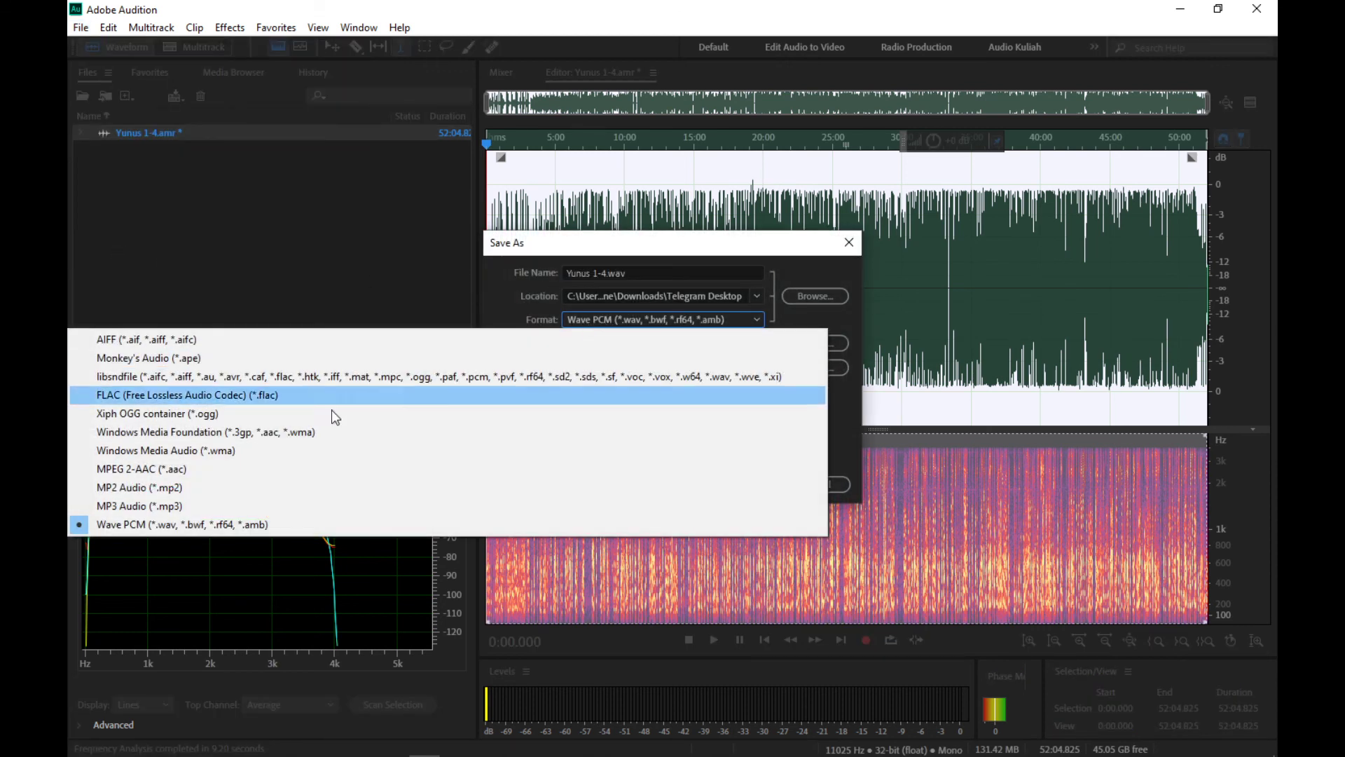
click(252, 505)
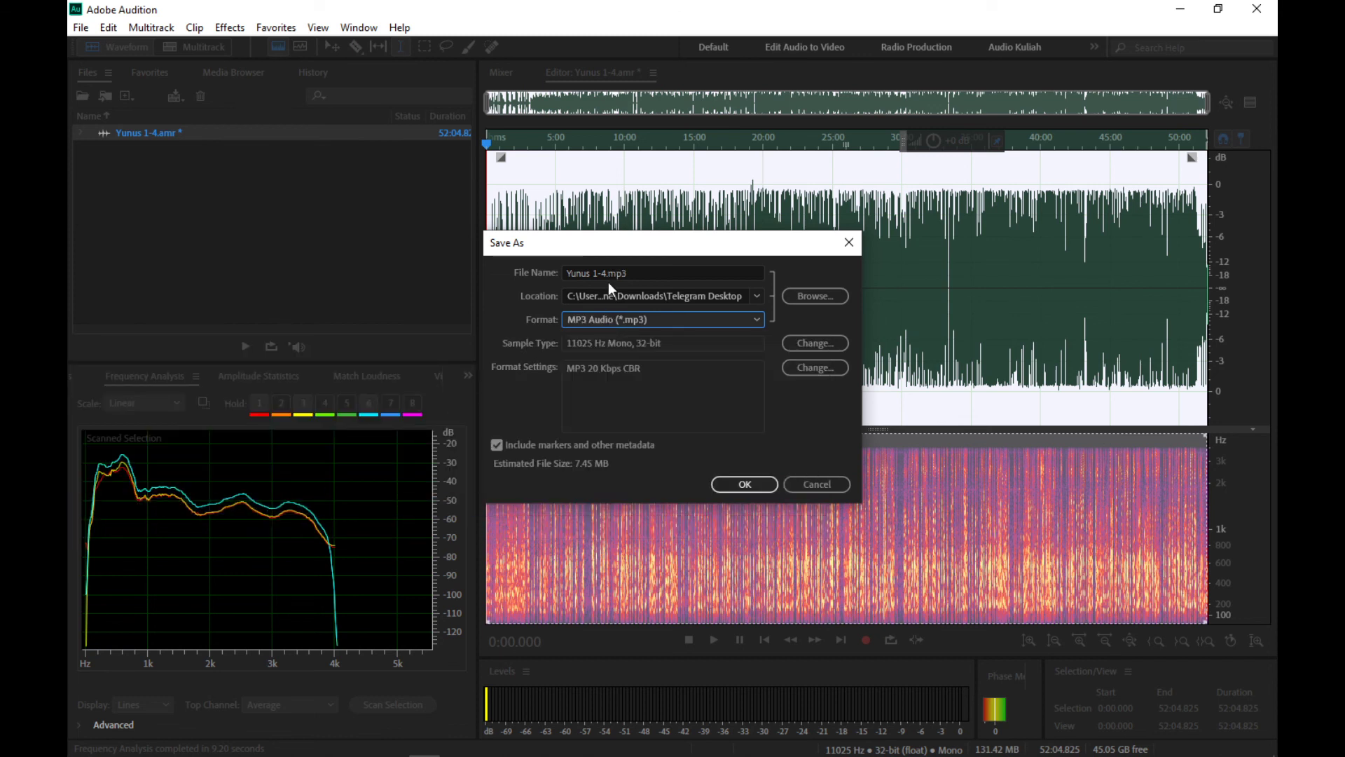
Step: Set the save location to G:\Kuliah\Kuliah Semasa\010 Yunus and reuse the existing Yunus 1-4 MP3's file name there
click(815, 295)
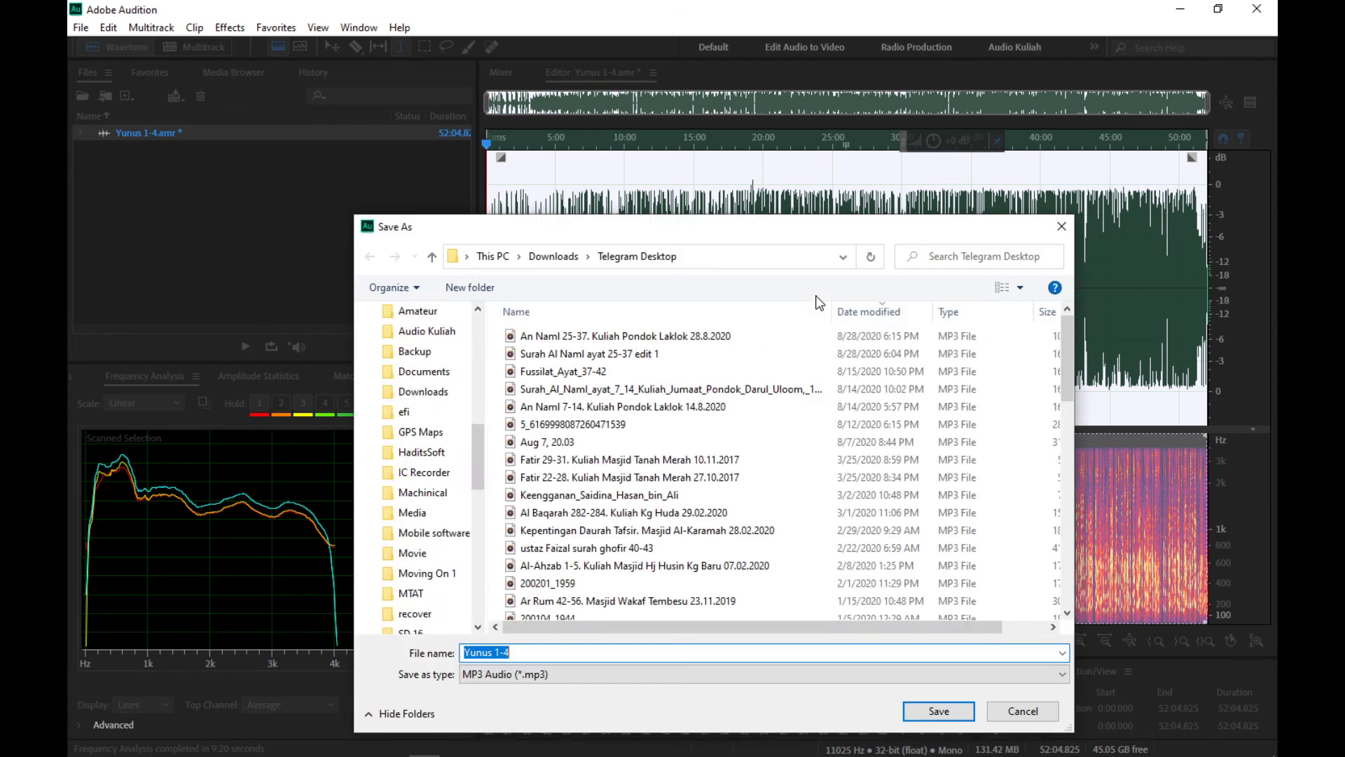
scroll(451, 392, down, 5)
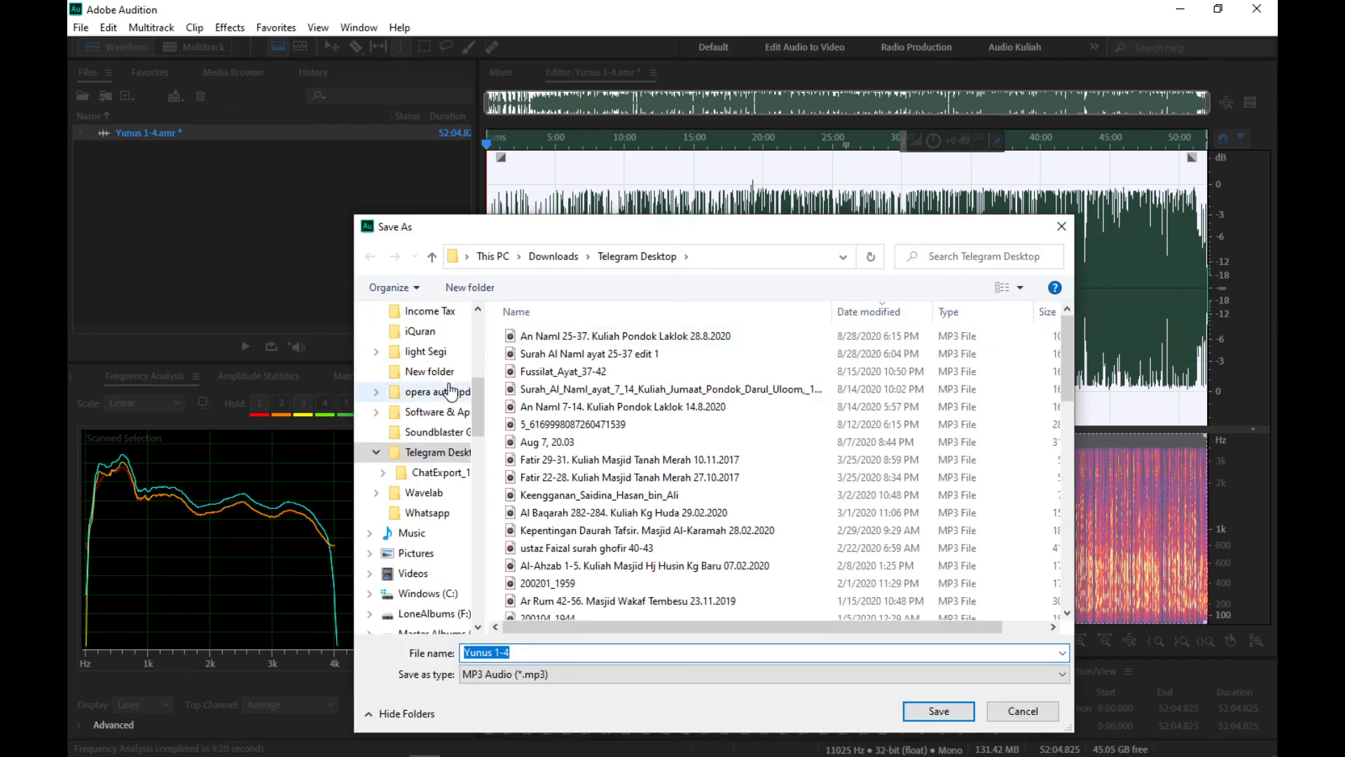
click(428, 493)
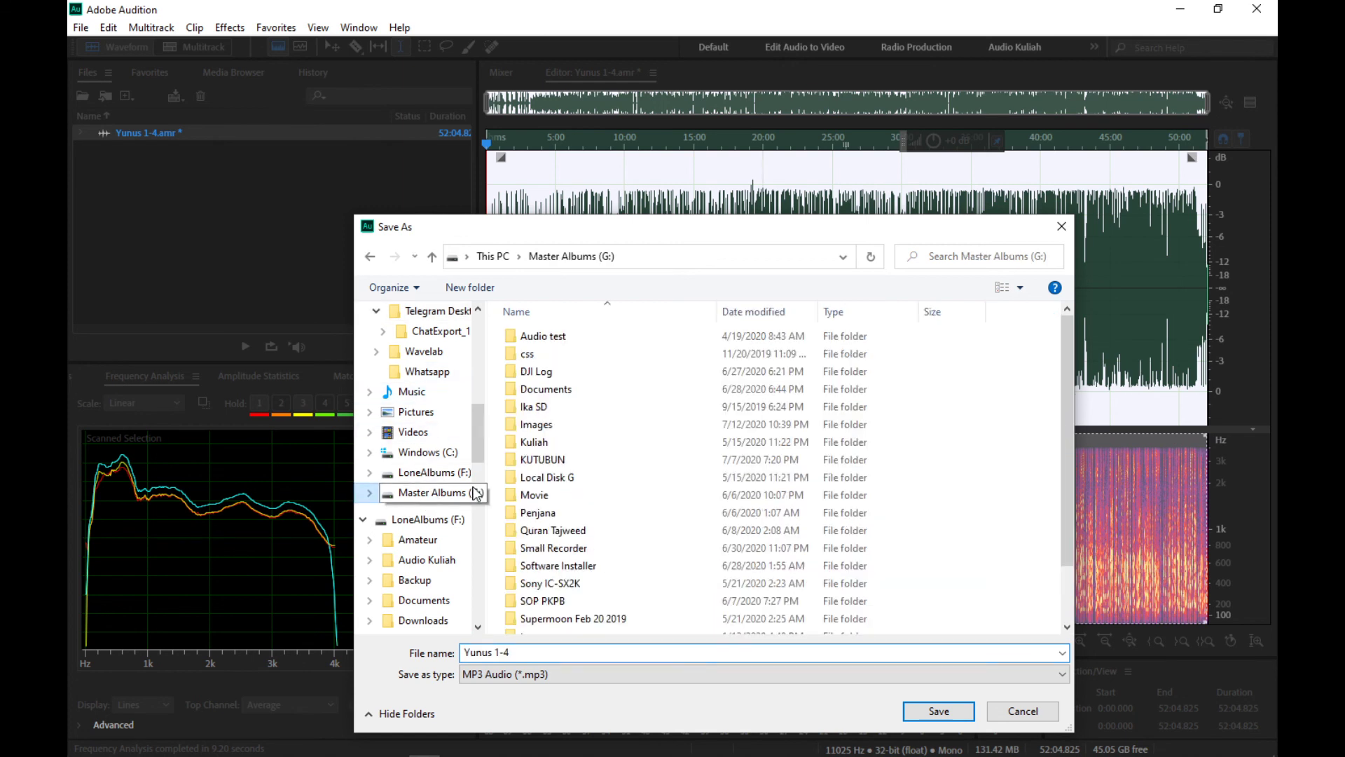
double_click(562, 446)
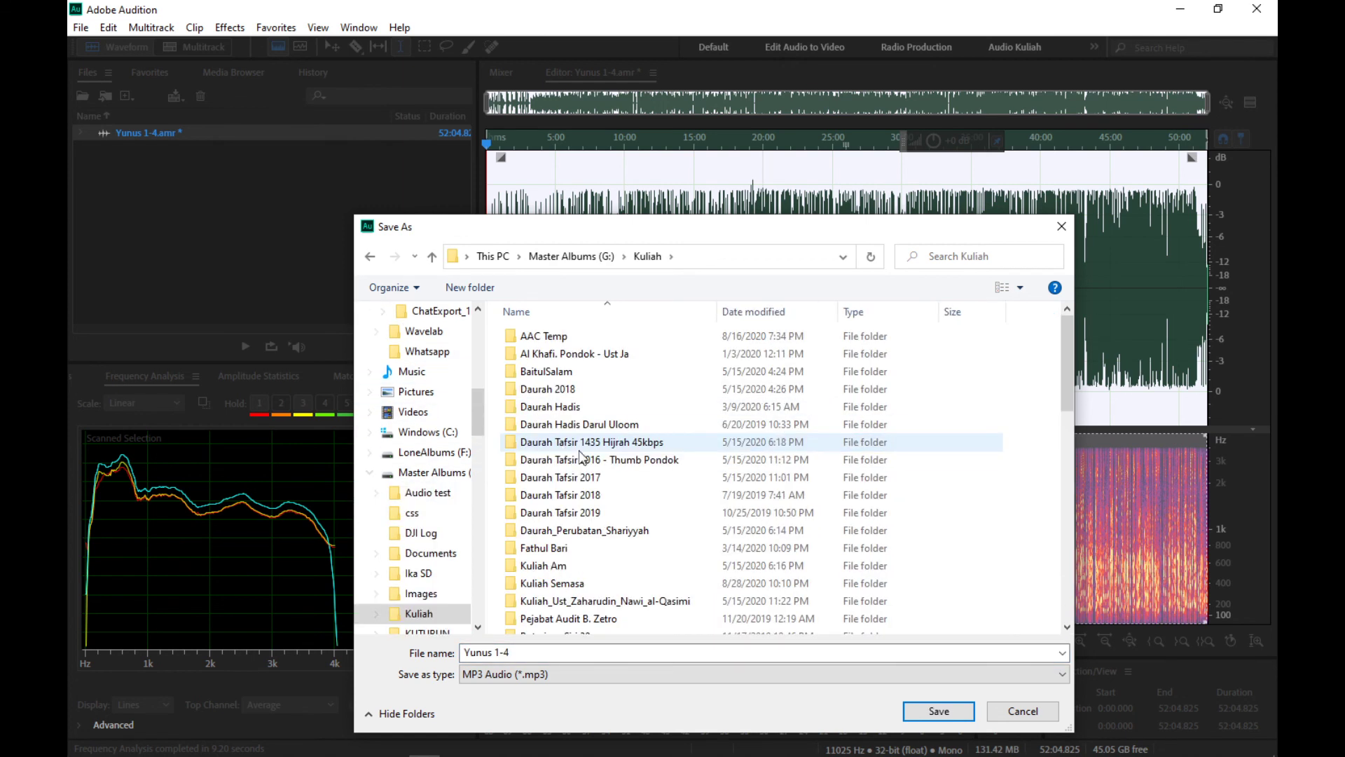
scroll(587, 468, down, 2)
click(573, 416)
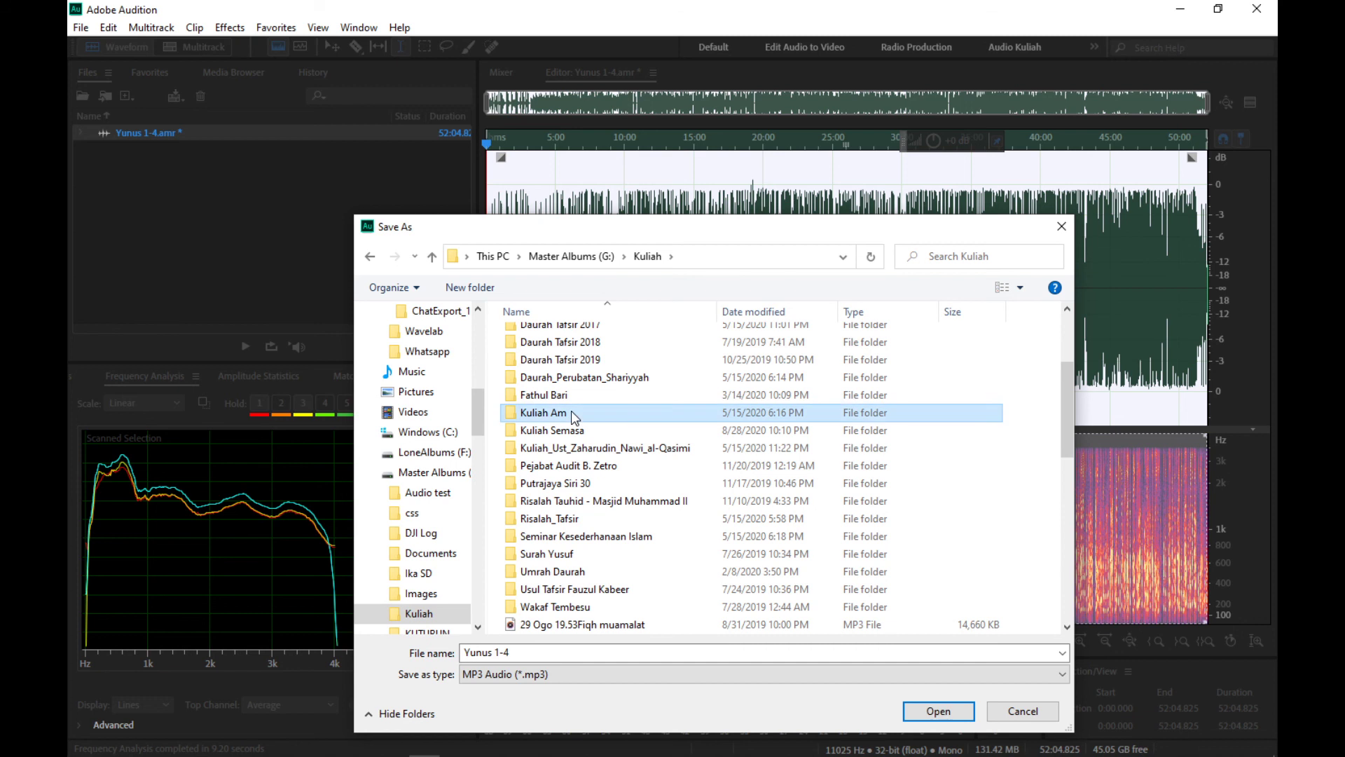
double_click(573, 430)
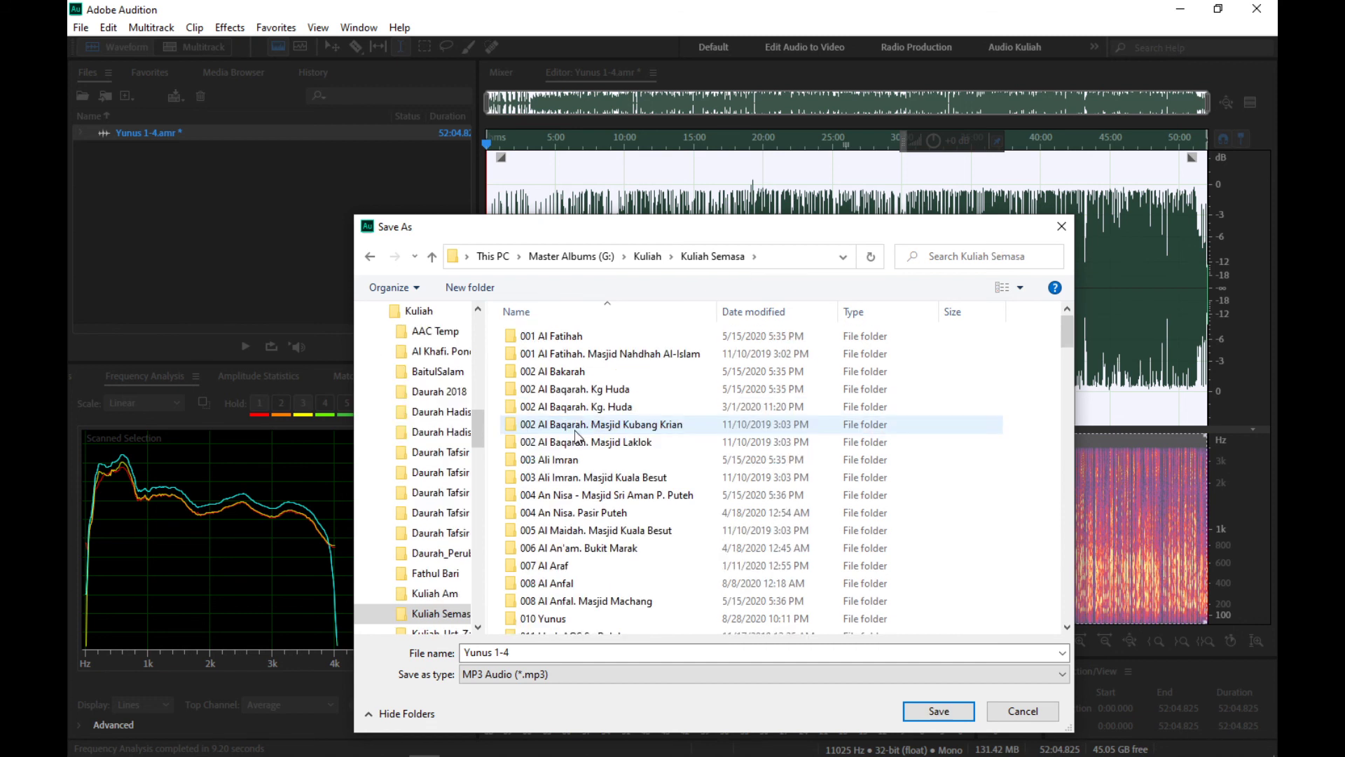
scroll(579, 435, down, 2)
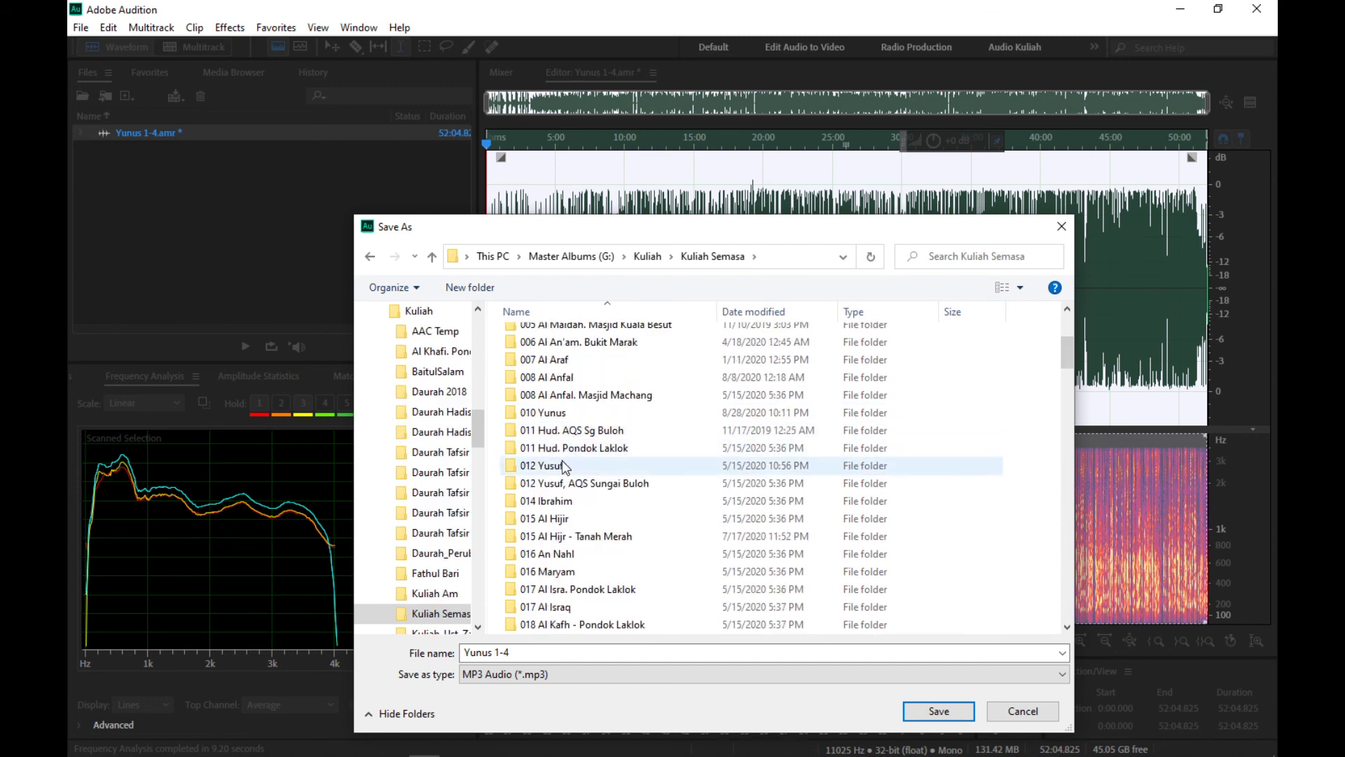
double_click(558, 415)
click(559, 337)
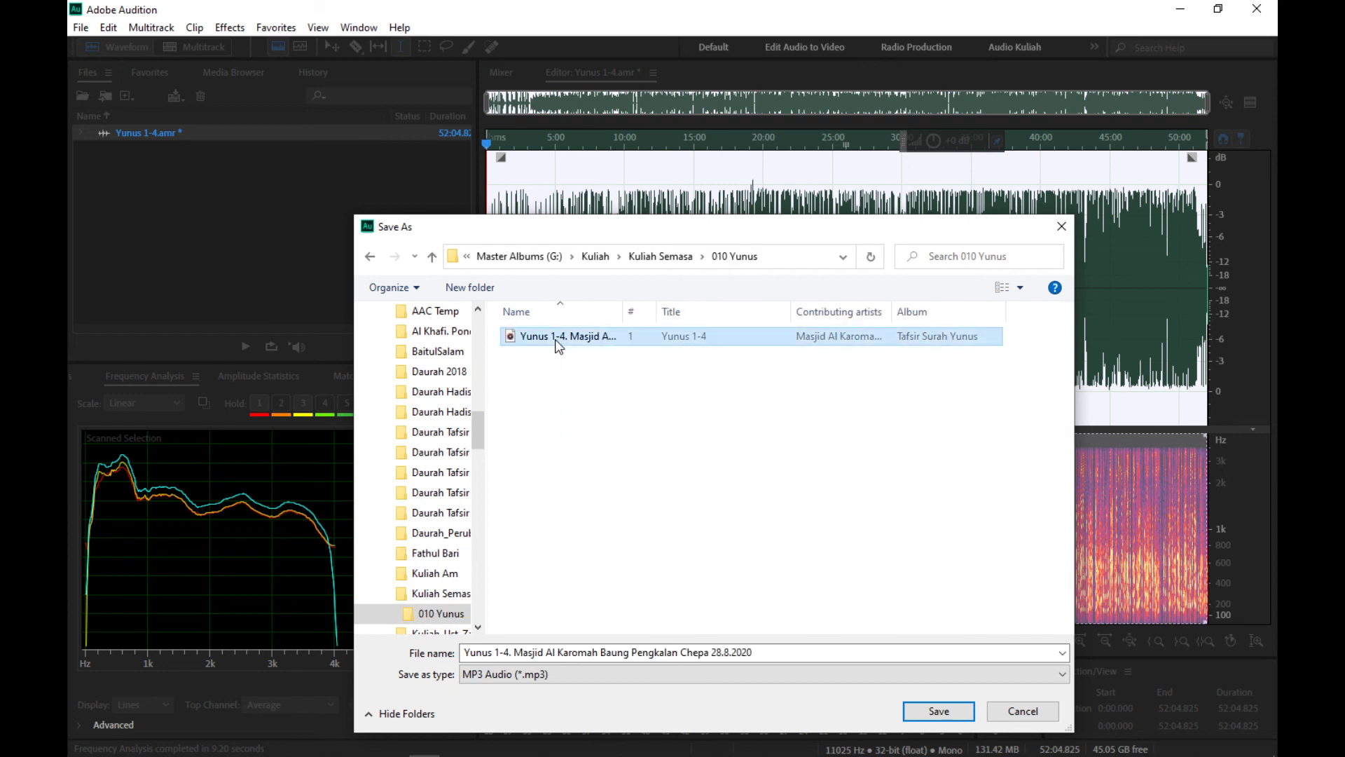
click(939, 711)
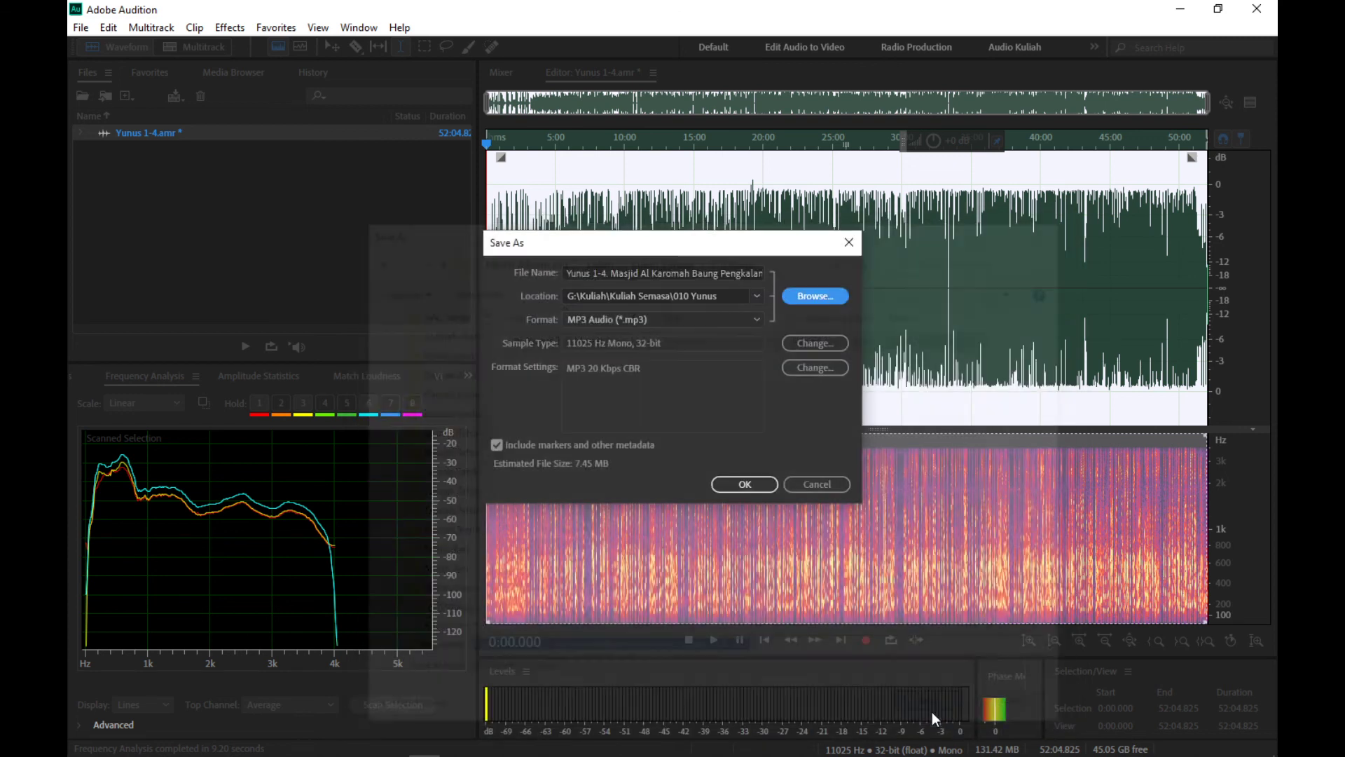
Step: Add " b" after 28.8.2020 in the file name, save the MP3, and place the playhead at 21:02.298
click(745, 274)
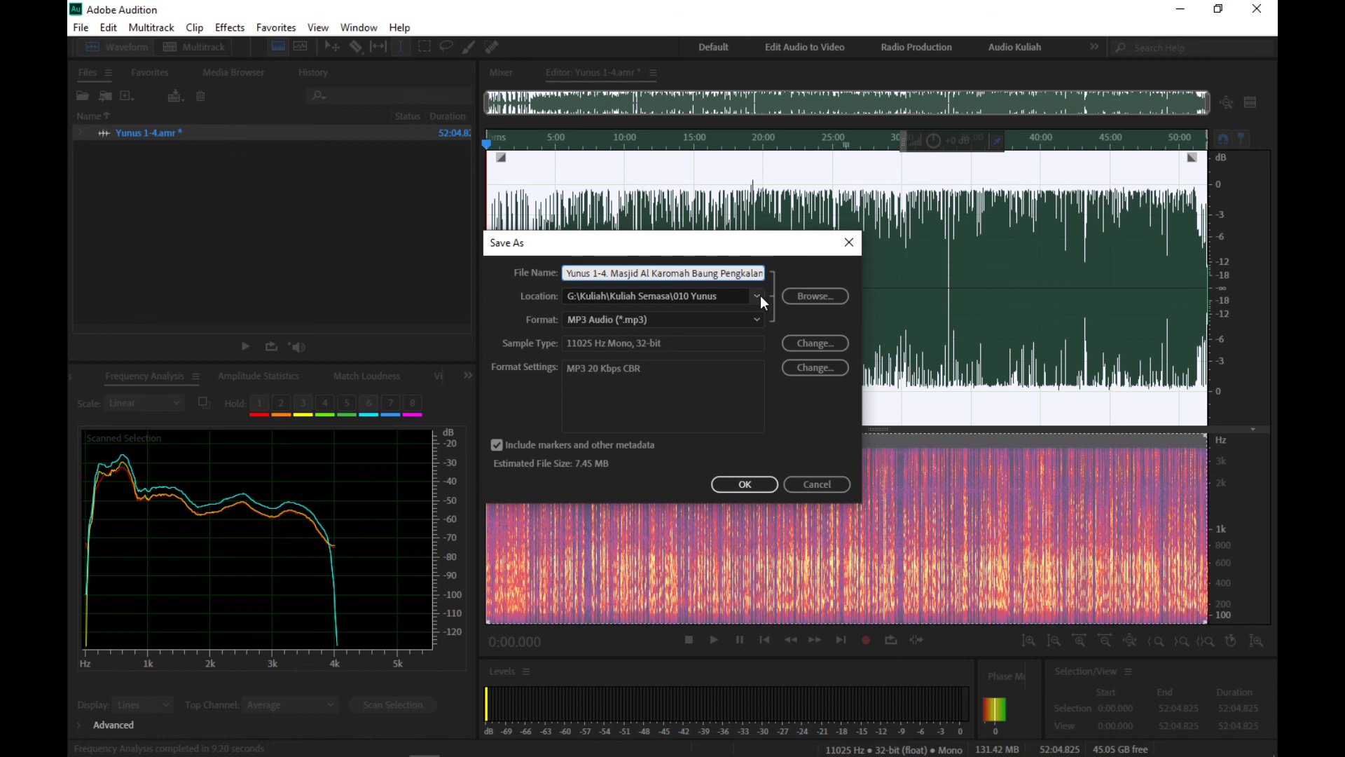
key(Right)
key(Right)
key(Right)
key(Right)
key(Right)
key(Right)
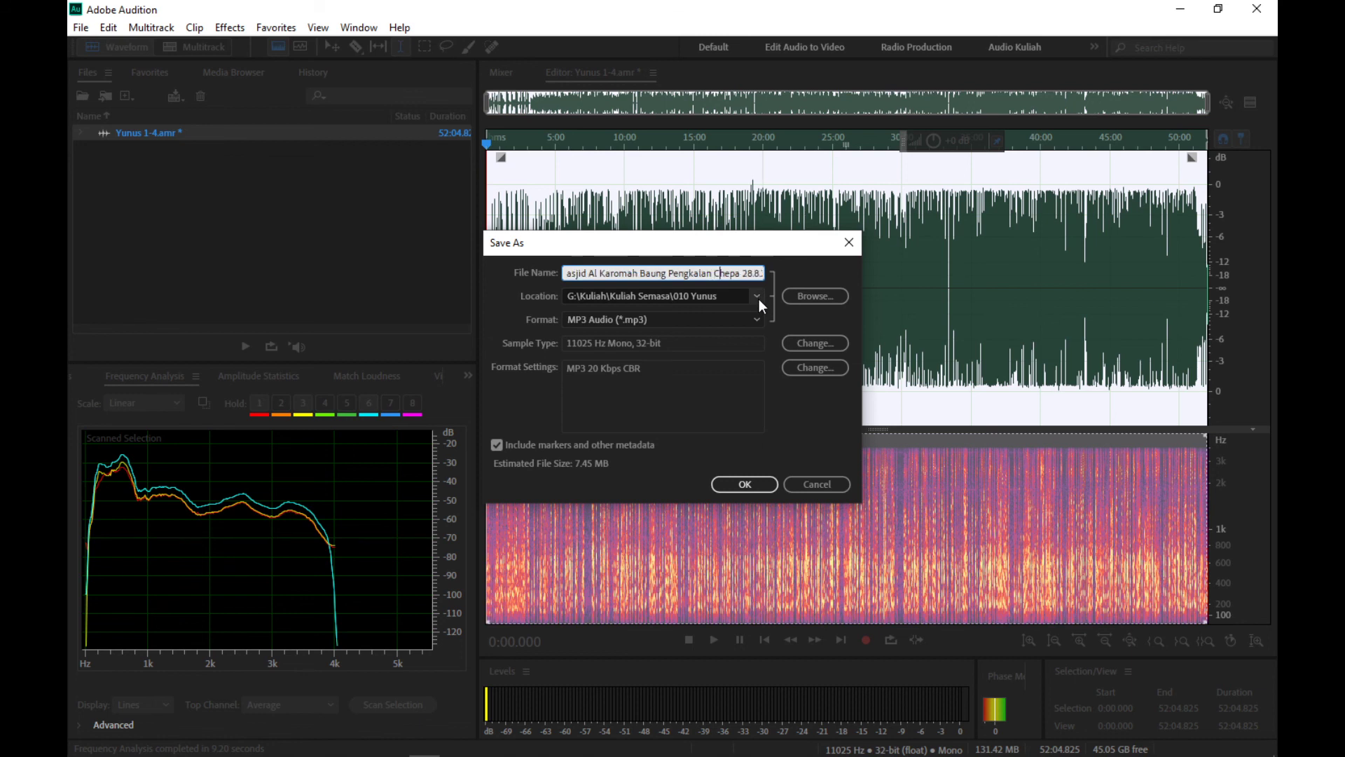
key(Right)
key(Right)
key(Right)
key(Right)
key(Right)
key(Right)
key(Right)
key(Right)
key(Right)
key(Right)
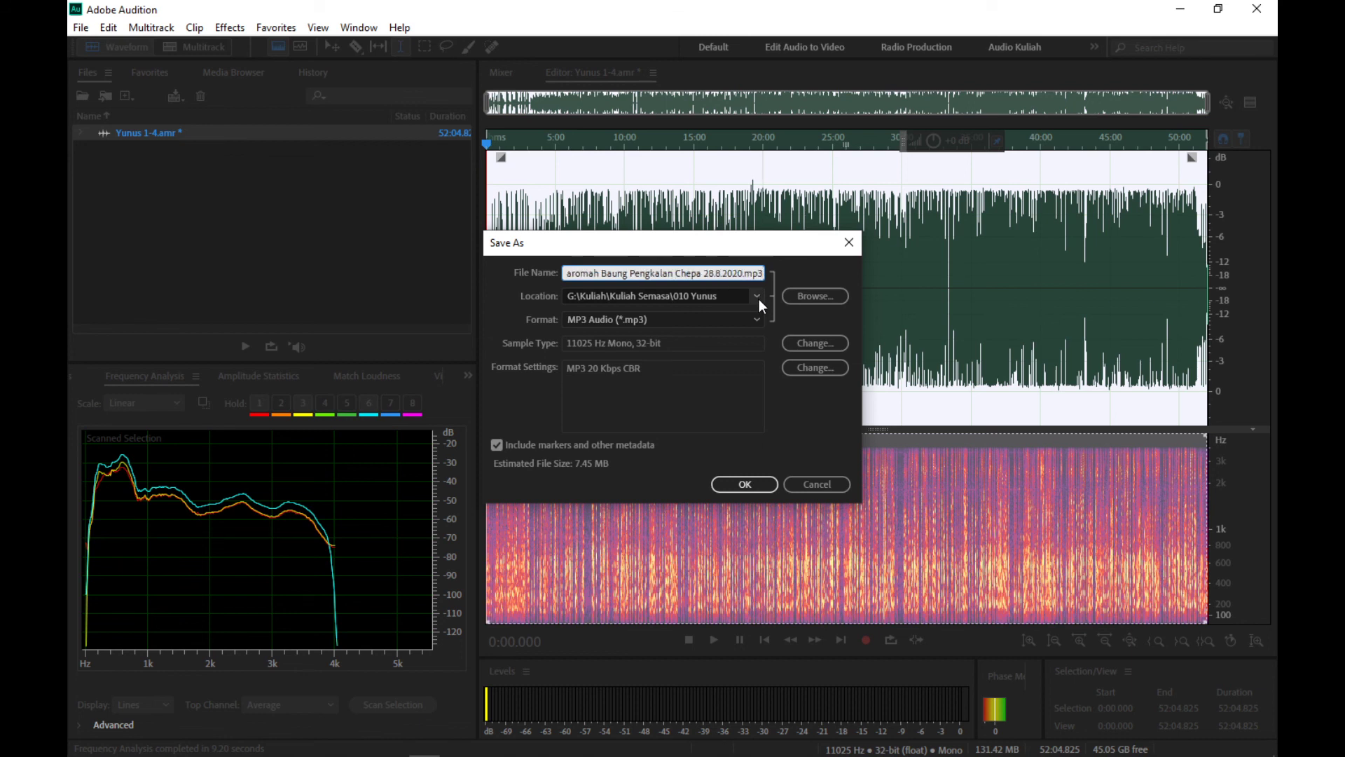
key(BackSpace)
text(b)
click(736, 482)
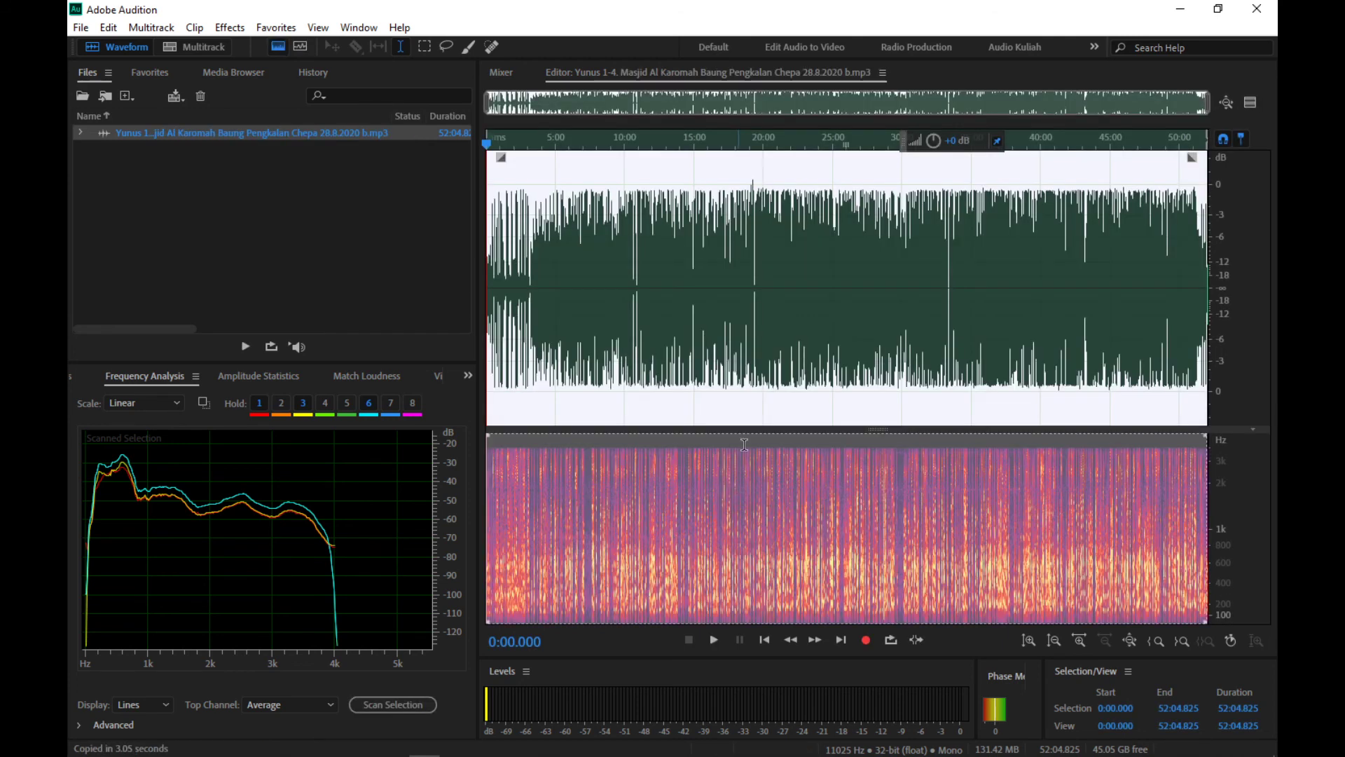
click(778, 310)
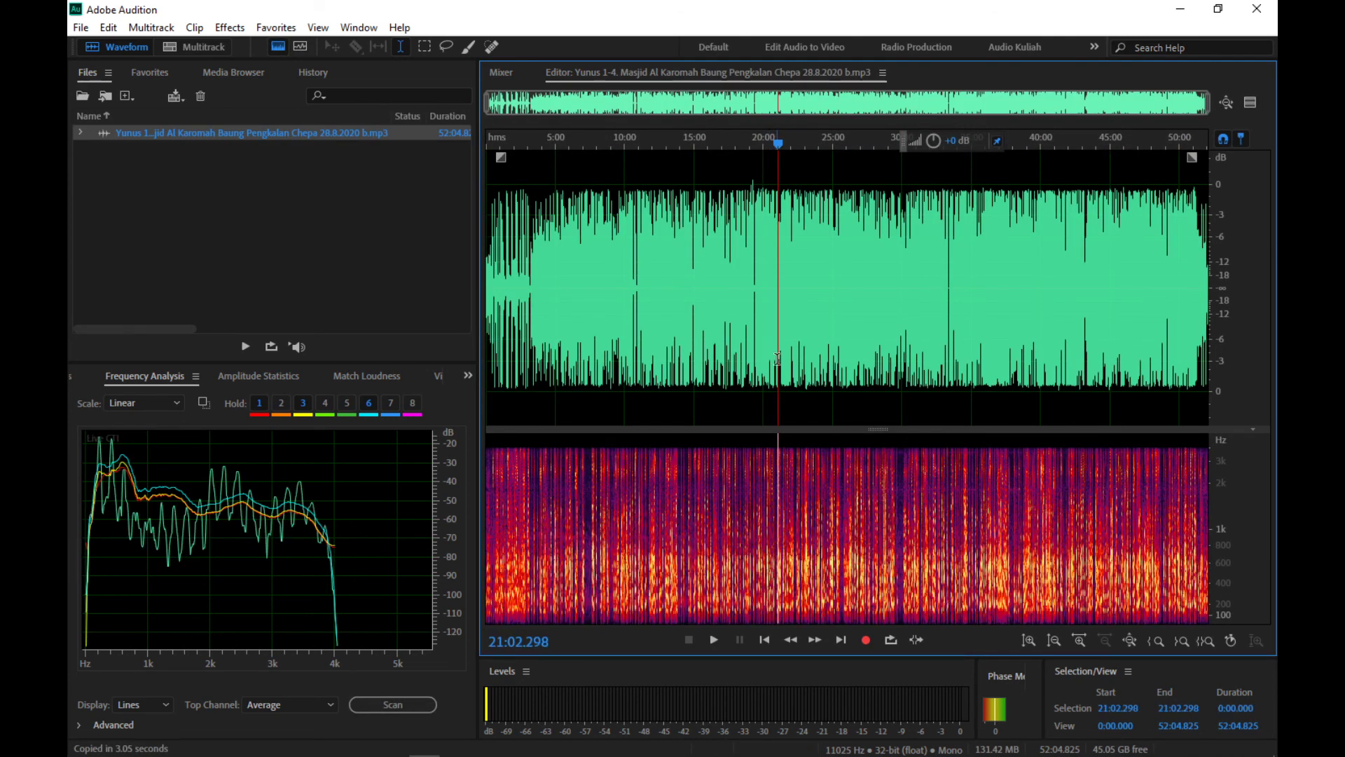